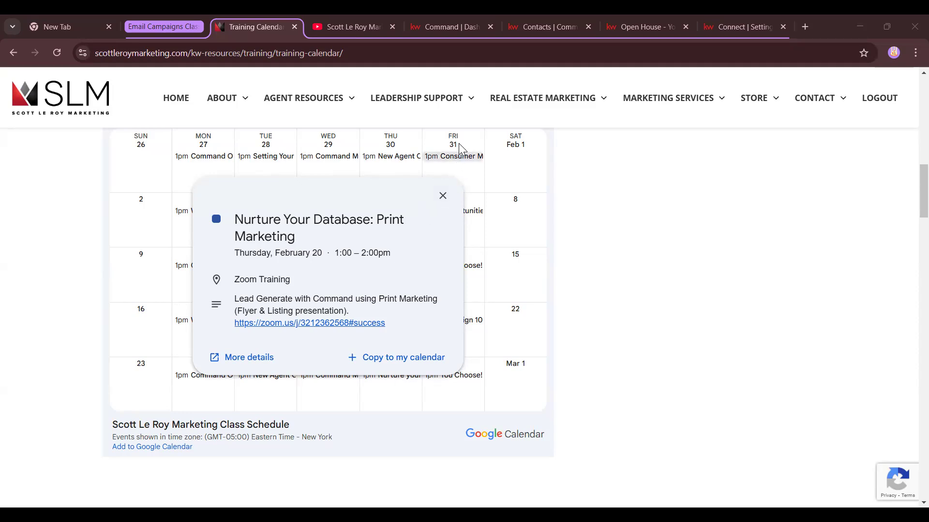
# Switch to the 'Command | Dashboard' tab to show the KW Command home dashboard
pyautogui.click(448, 21)
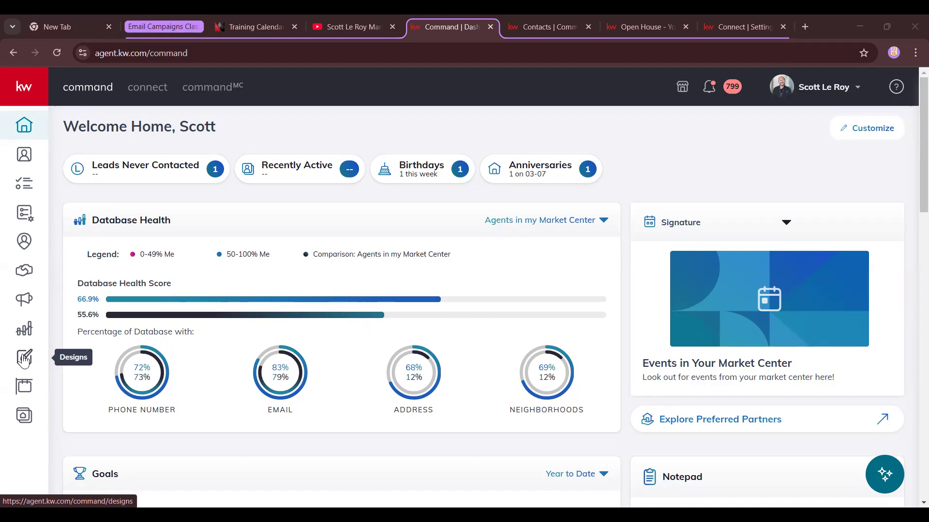
# Open the Designs section from the expanded sidebar, then collapse the sidebar
pyautogui.click(32, 96)
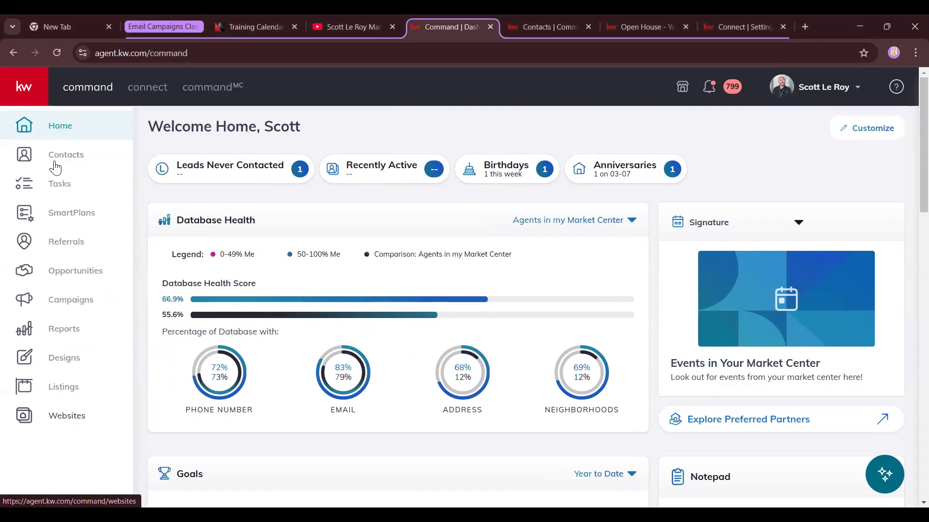
pyautogui.click(58, 368)
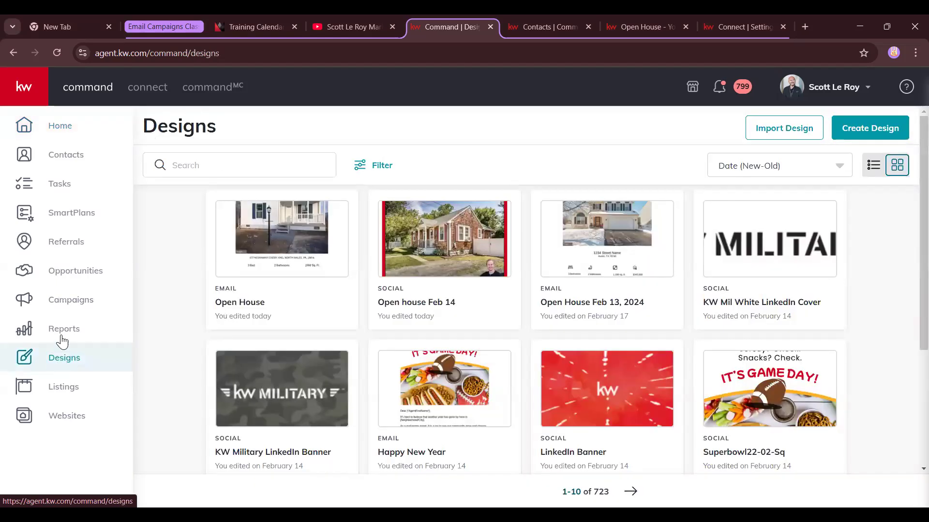
pyautogui.click(27, 93)
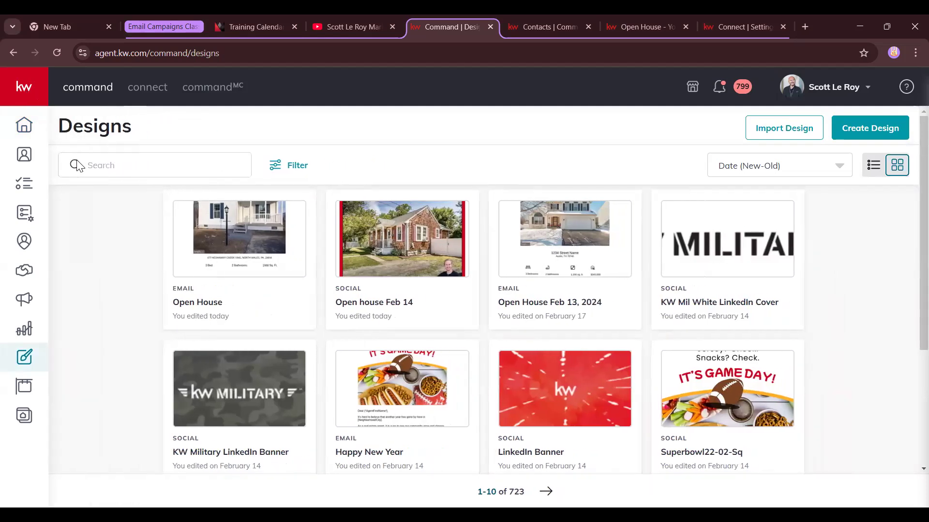
# Check the design filters without applying any and keep the newest-first sort order
pyautogui.moveTo(779, 225)
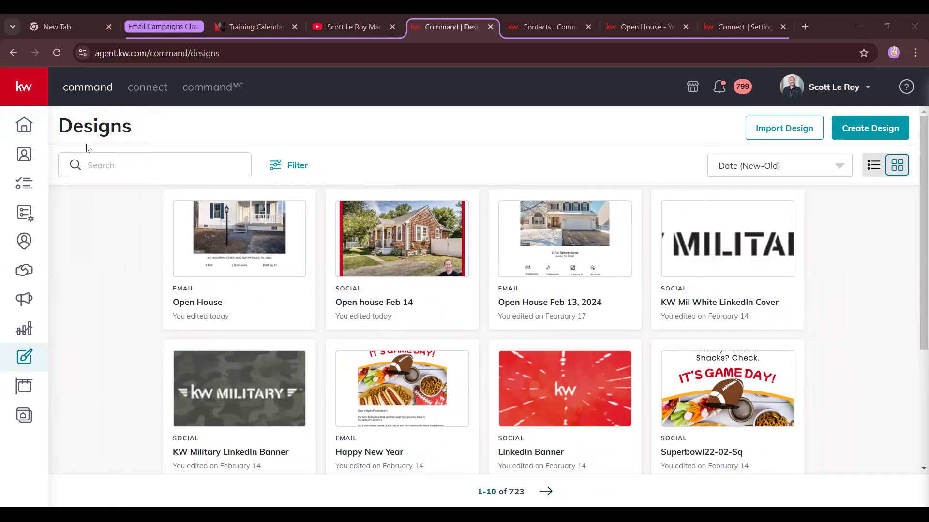
pyautogui.click(105, 166)
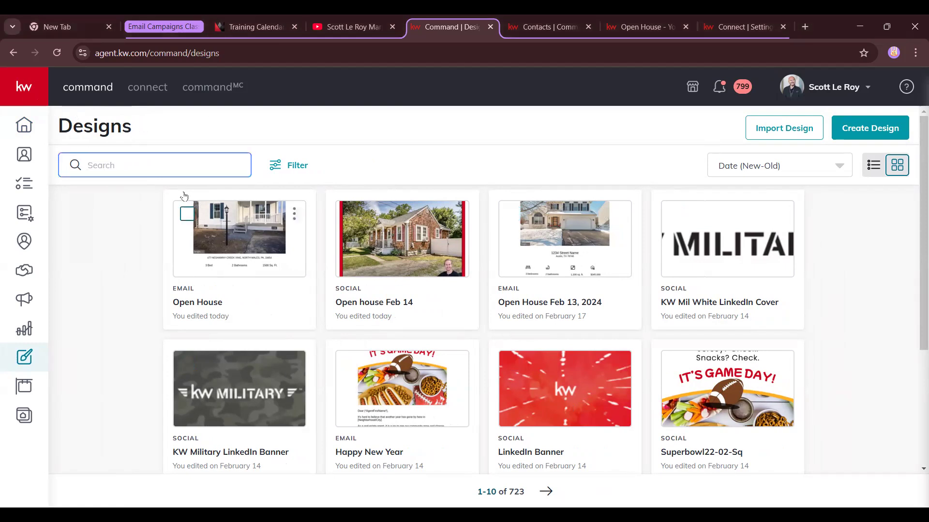
pyautogui.click(276, 167)
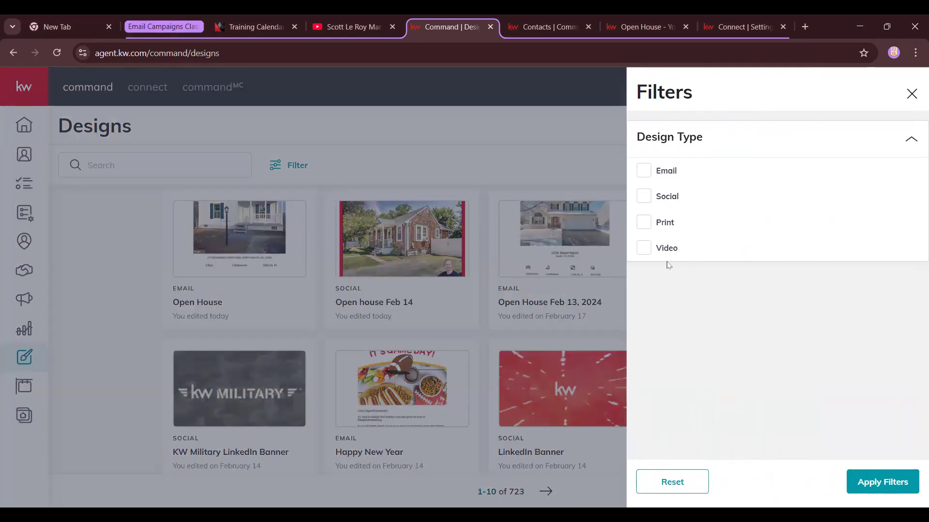
pyautogui.click(911, 94)
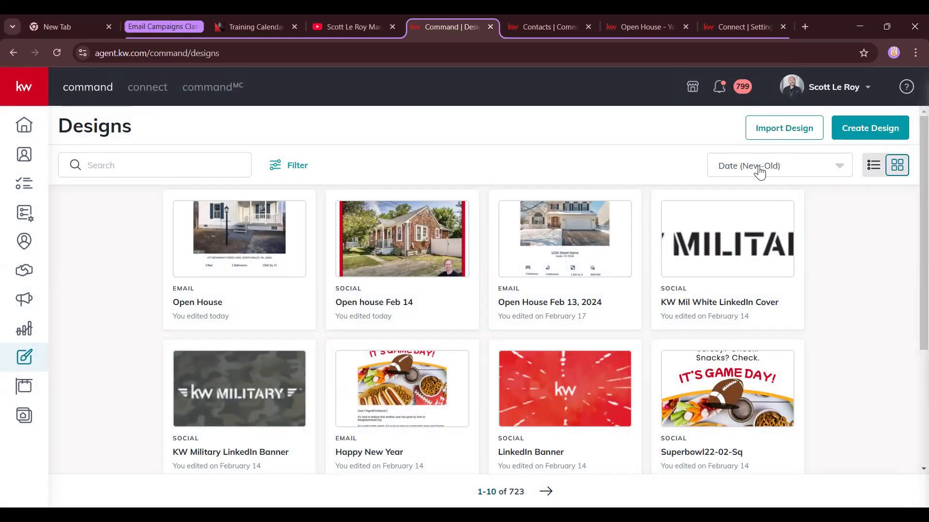
pyautogui.click(825, 177)
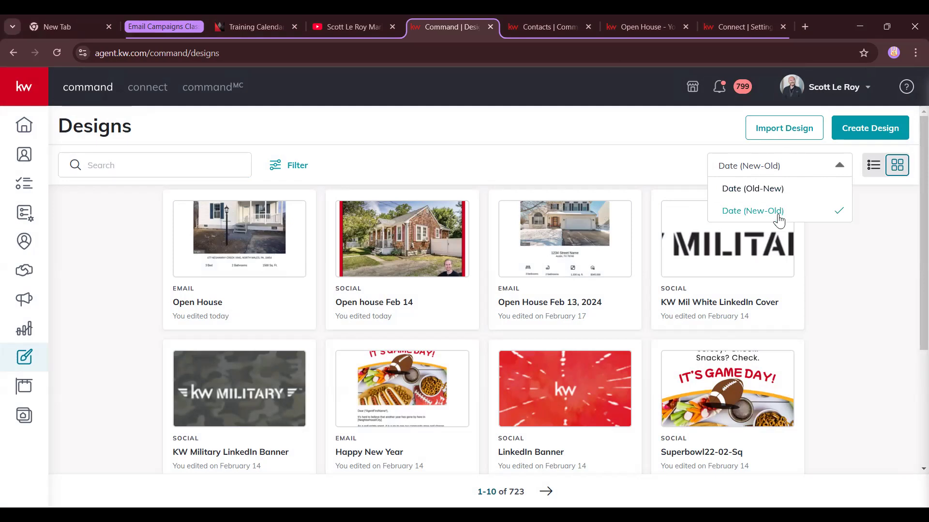
pyautogui.click(860, 206)
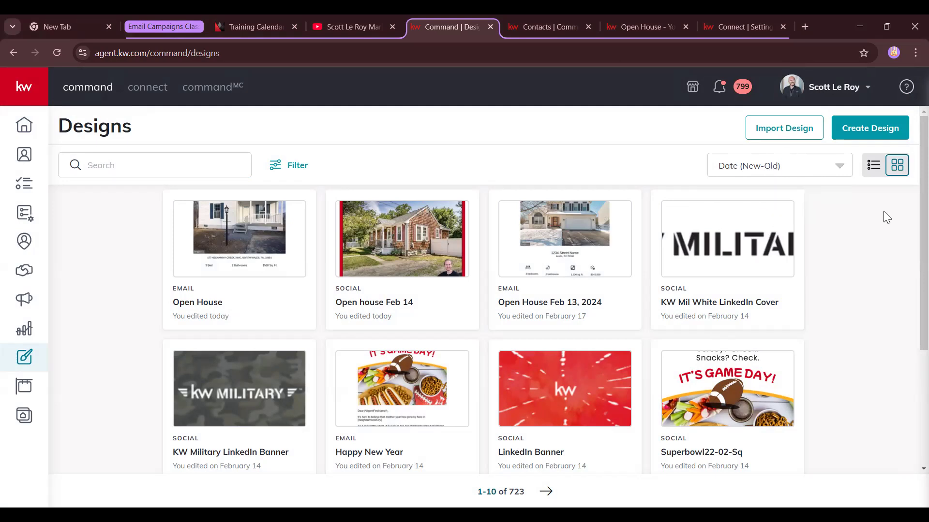
# Preview the designs as a list, then return to the thumbnail grid view
pyautogui.click(874, 166)
pyautogui.scroll(-5, 272, 315)
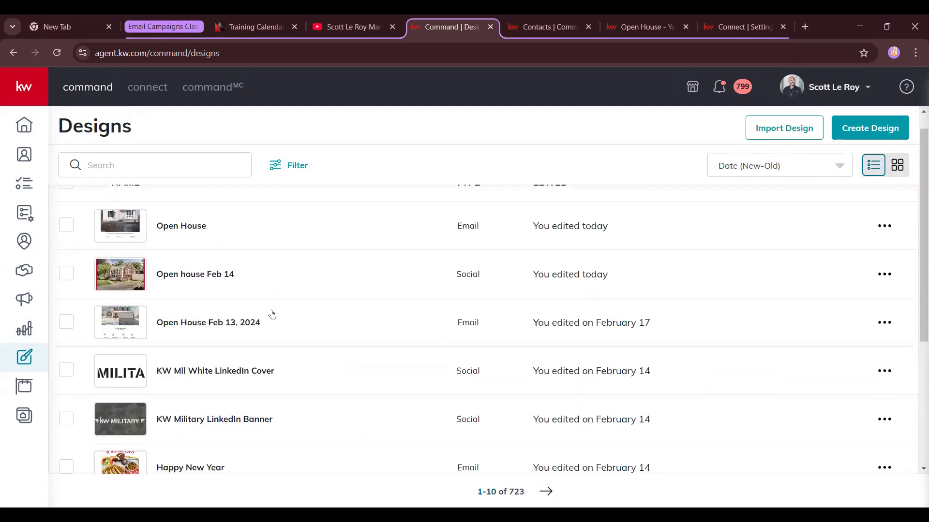
pyautogui.scroll(5, 271, 315)
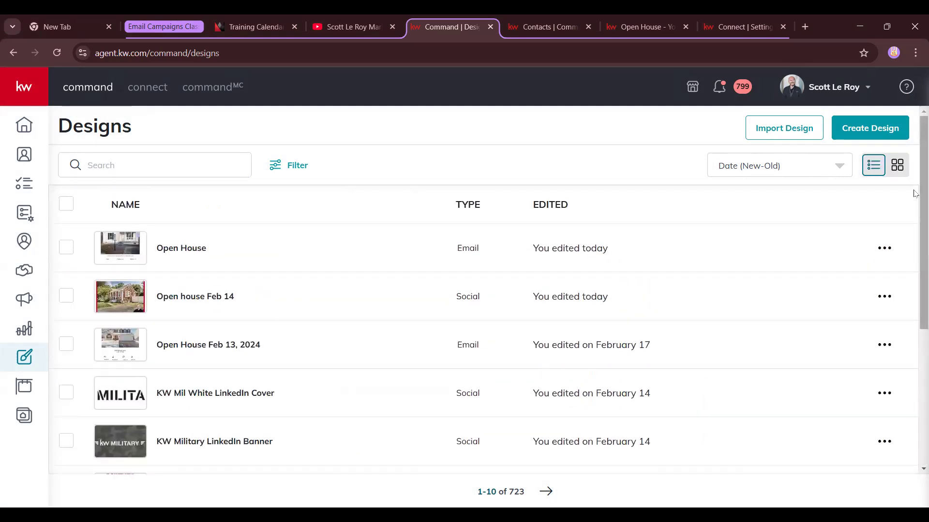
pyautogui.click(896, 166)
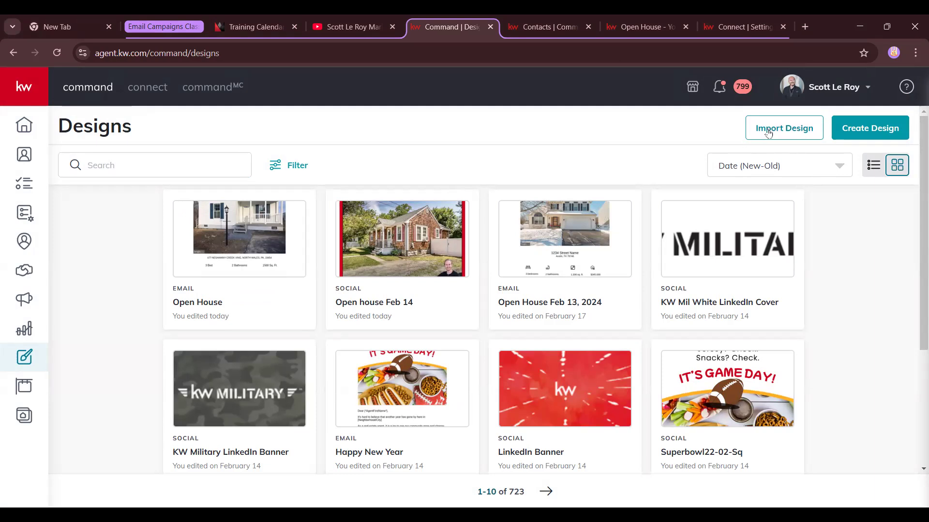
# Open KW Designs at kw.webrand.com via Import Design and reload the page
pyautogui.click(793, 129)
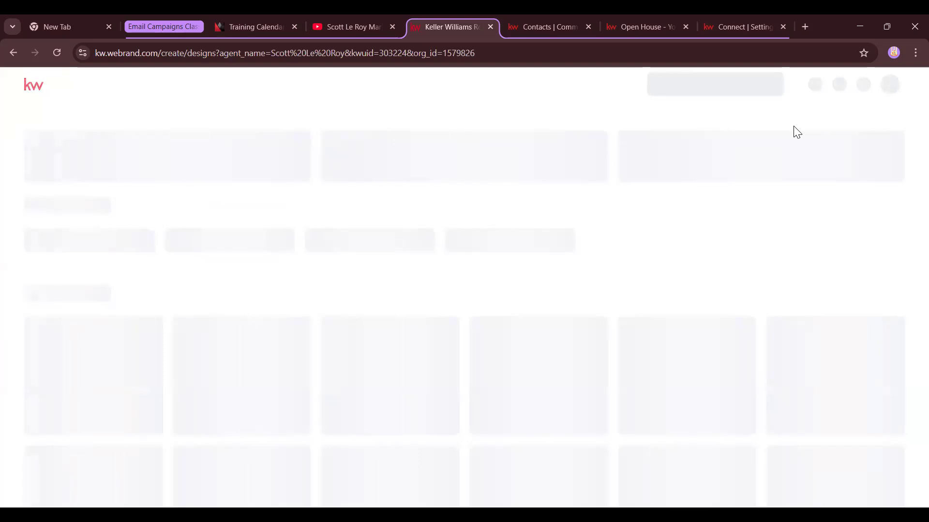
pyautogui.moveTo(107, 55); pyautogui.dragTo(179, 53)
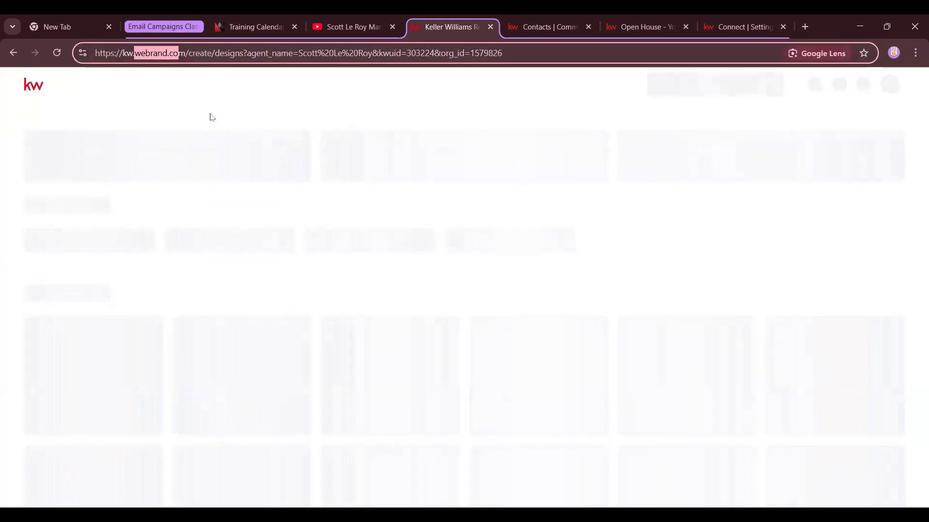
pyautogui.click(331, 115)
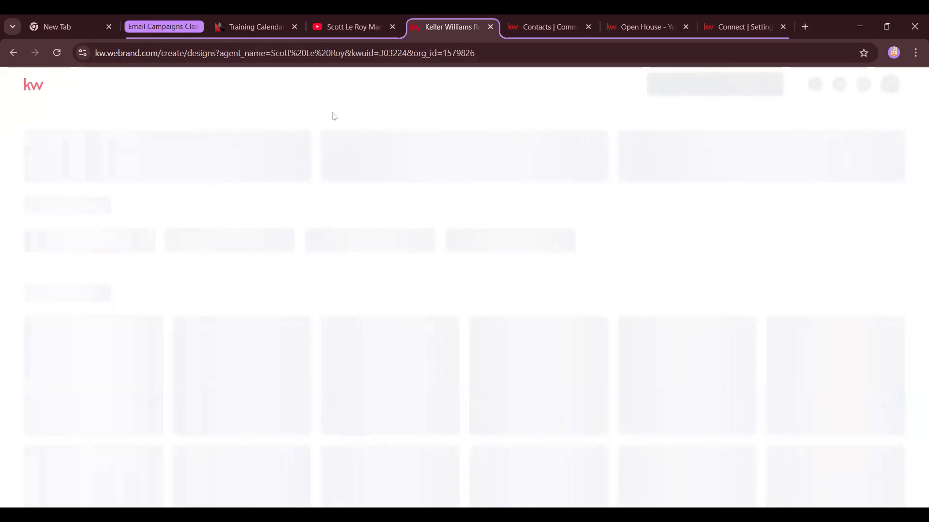
pyautogui.click(57, 58)
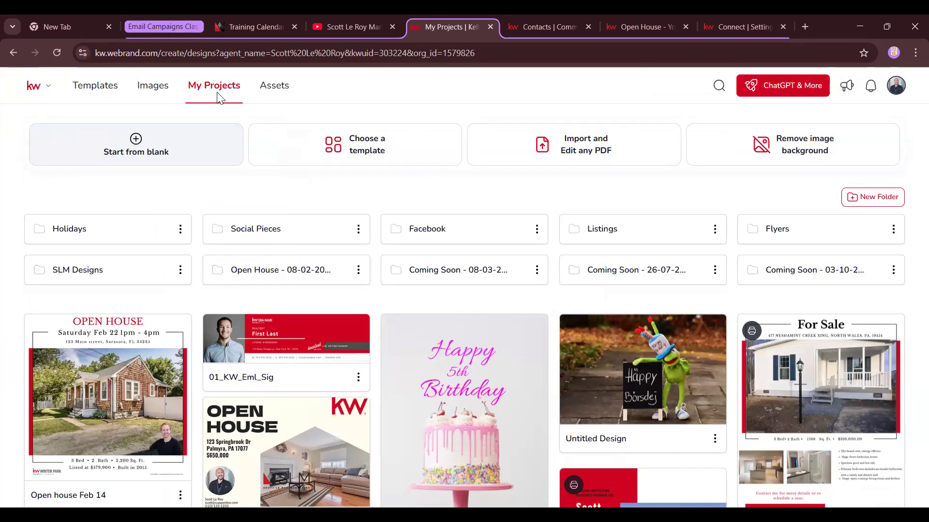
pyautogui.scroll(-2, 538, 307)
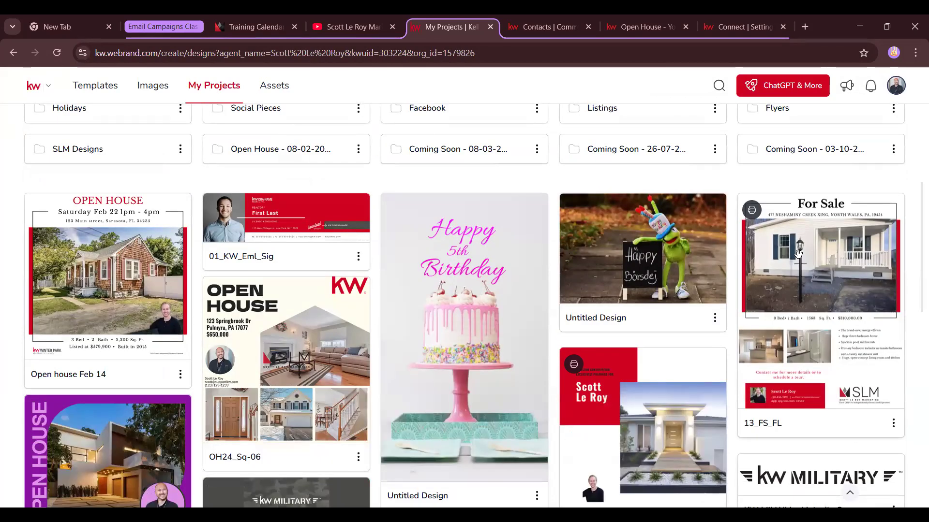
pyautogui.scroll(-2, 320, 261)
pyautogui.scroll(5, 320, 261)
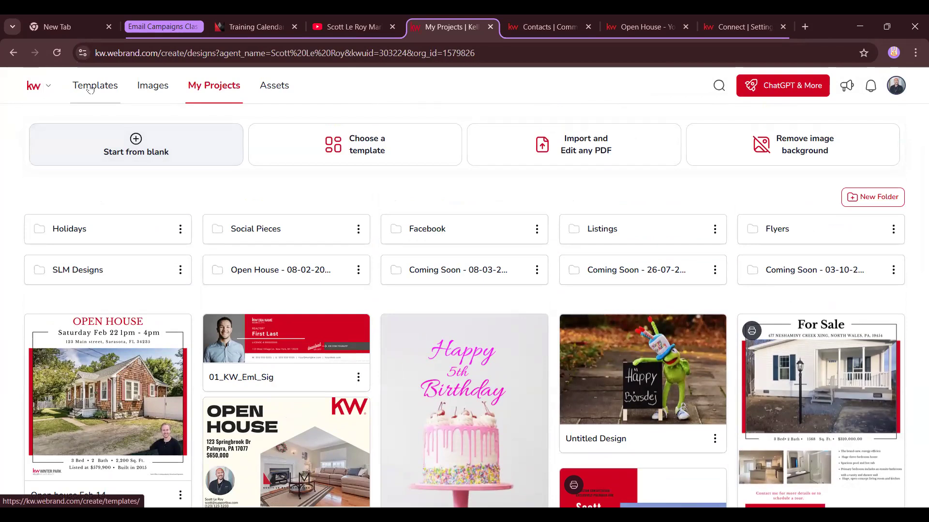
# Browse the Templates and Images tabs, return to My Projects, and keep the Keller Williams Realty workspace
pyautogui.click(90, 90)
pyautogui.hotkey('alt', 'Left')
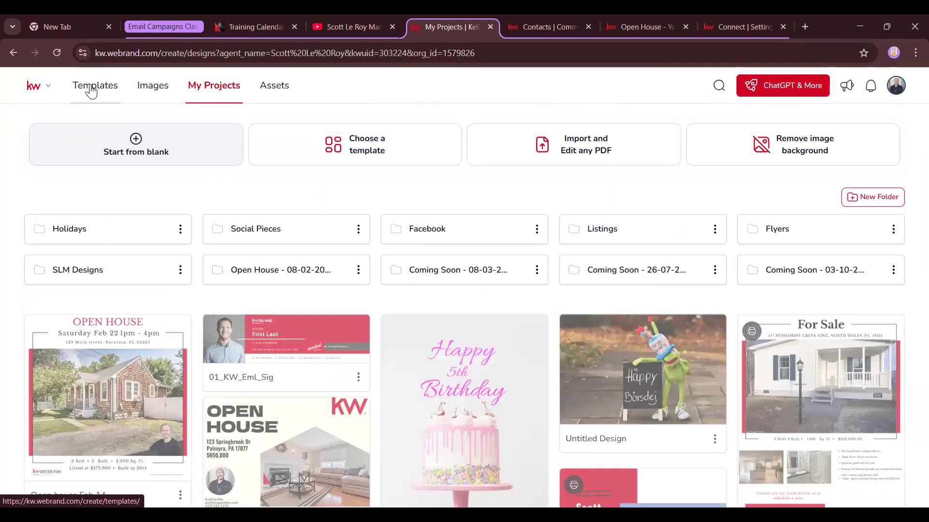
pyautogui.click(150, 88)
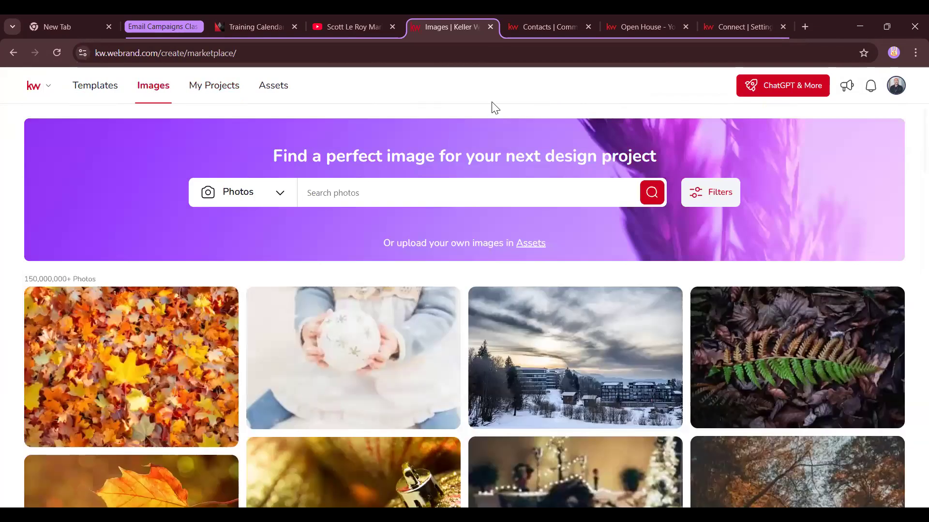
pyautogui.click(222, 90)
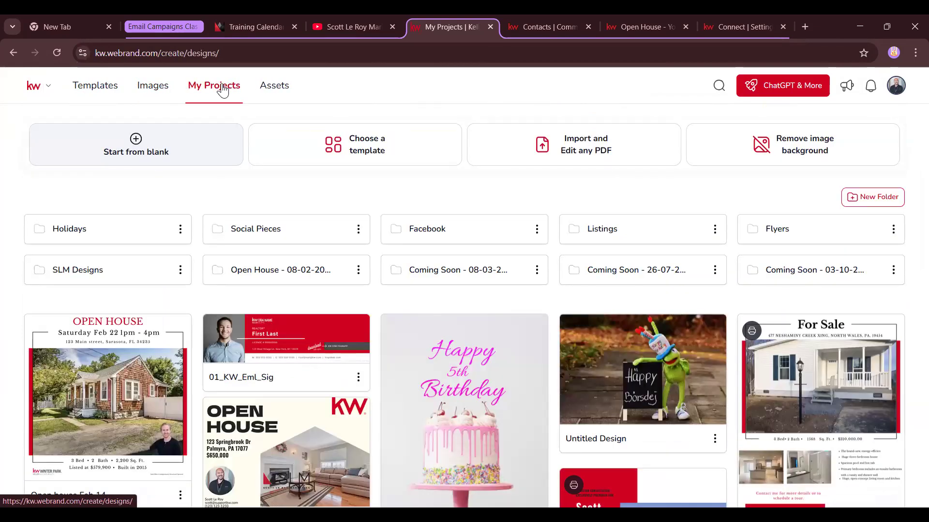
pyautogui.click(49, 87)
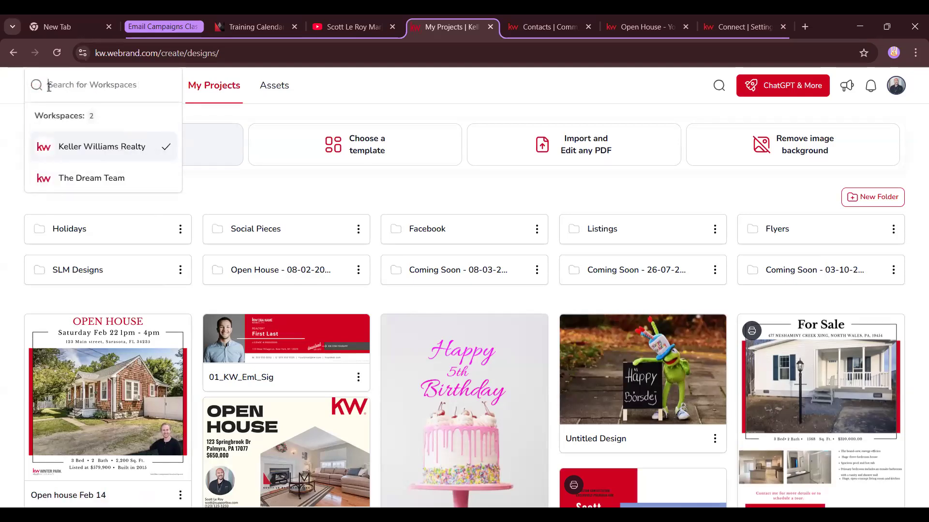
pyautogui.click(378, 94)
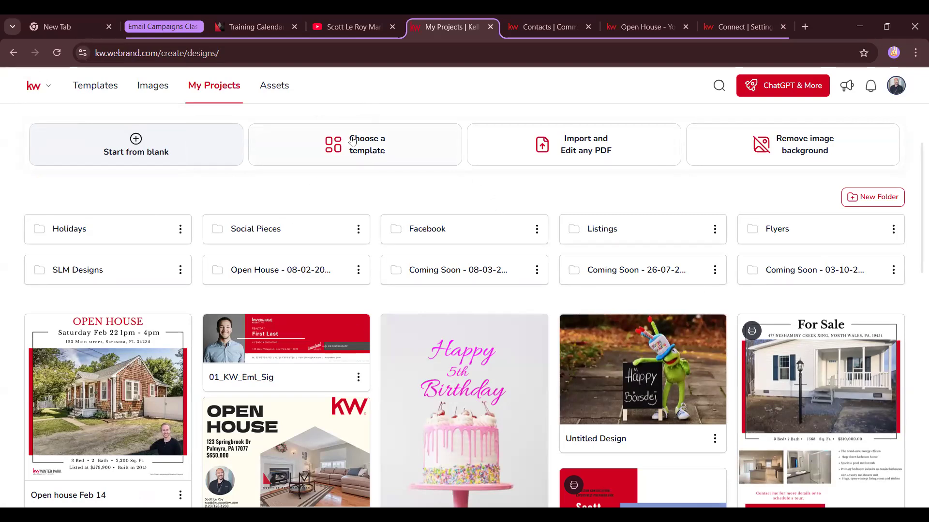
# Open Assets on Company Assets' Colors & Fonts, reviewing the Main Palette and company fonts
pyautogui.click(274, 90)
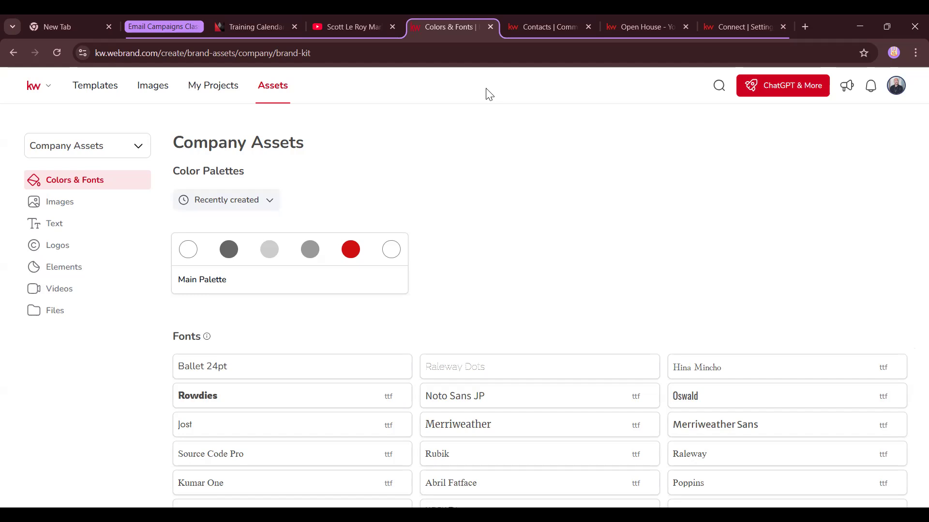
pyautogui.moveTo(175, 147); pyautogui.dragTo(254, 146)
pyautogui.click(295, 148)
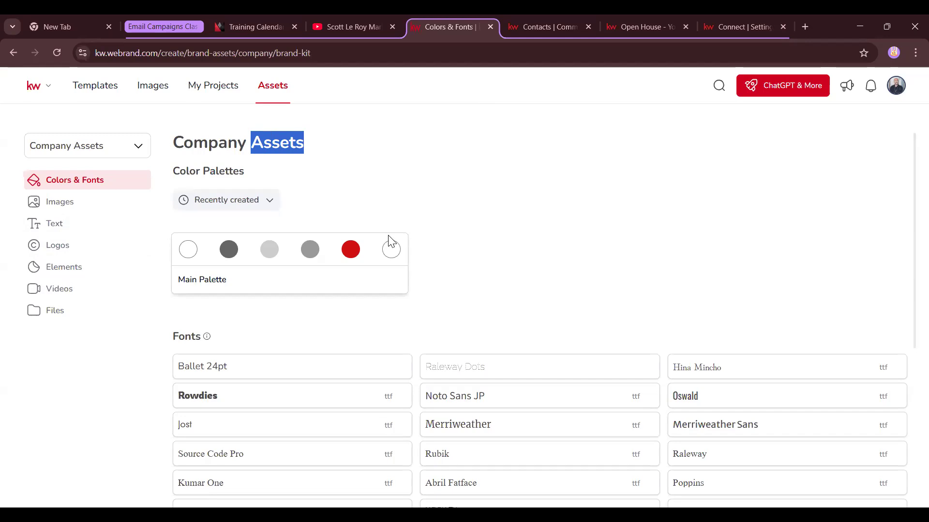
pyautogui.click(516, 210)
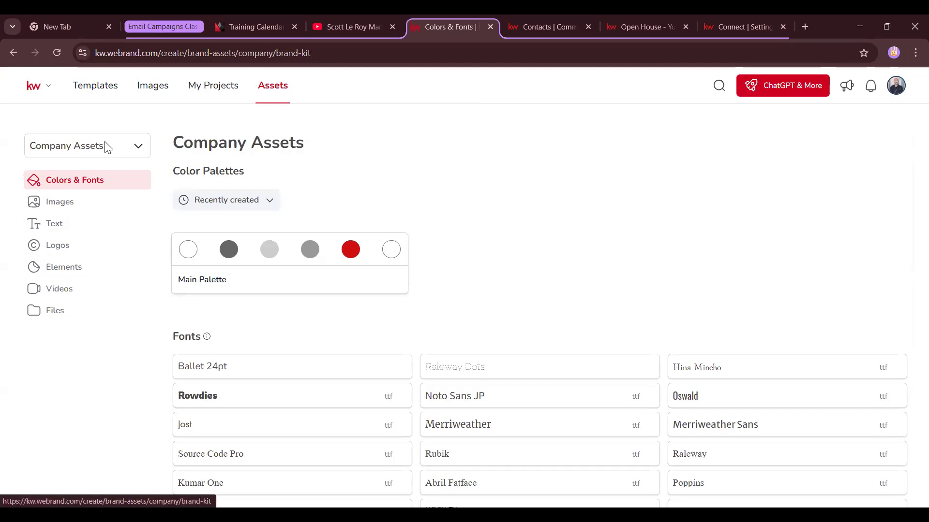
pyautogui.click(128, 148)
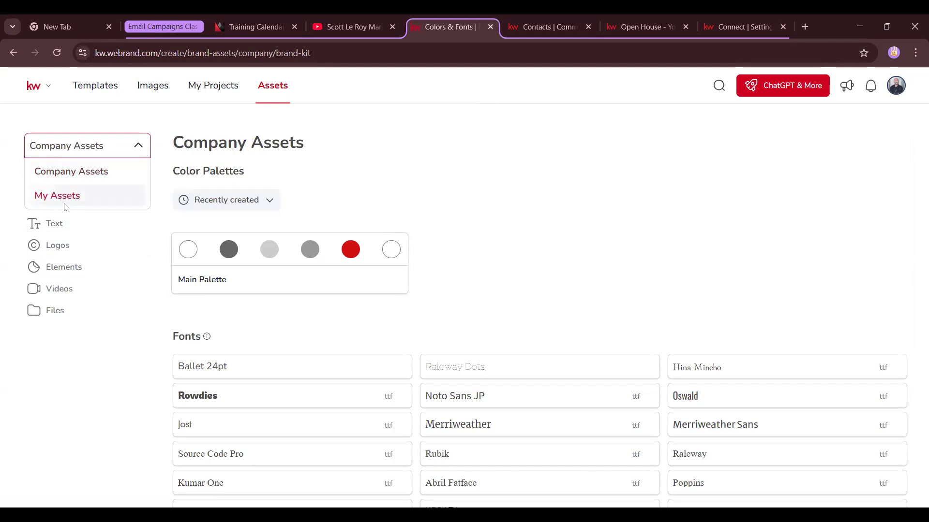
pyautogui.click(341, 191)
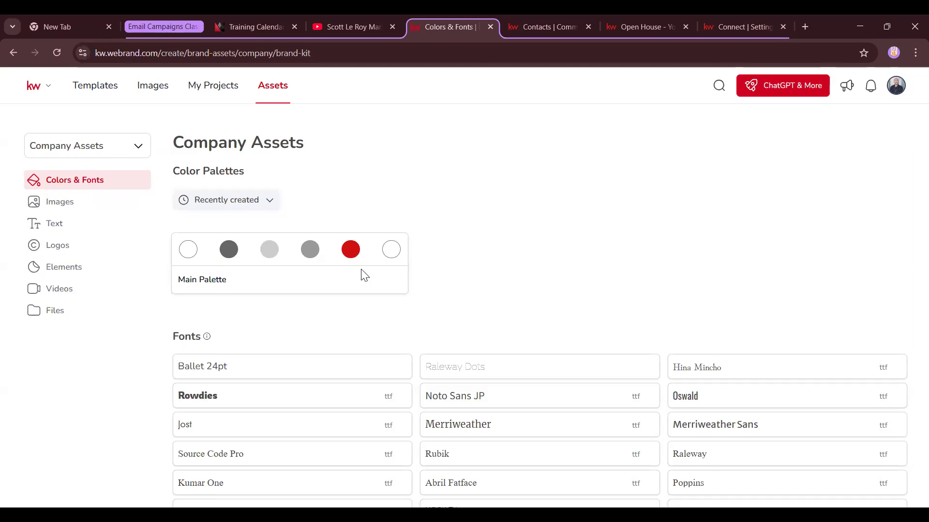
pyautogui.scroll(-2, 440, 238)
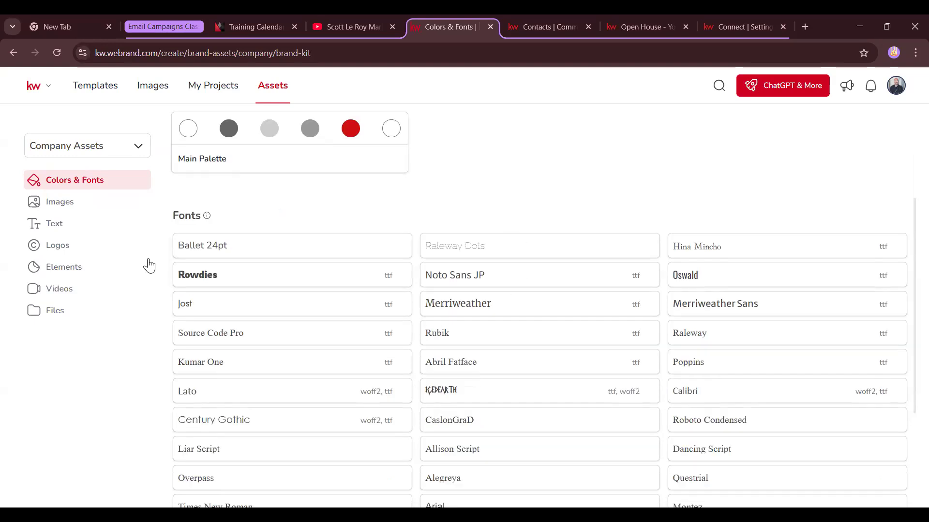
pyautogui.scroll(-2, 528, 303)
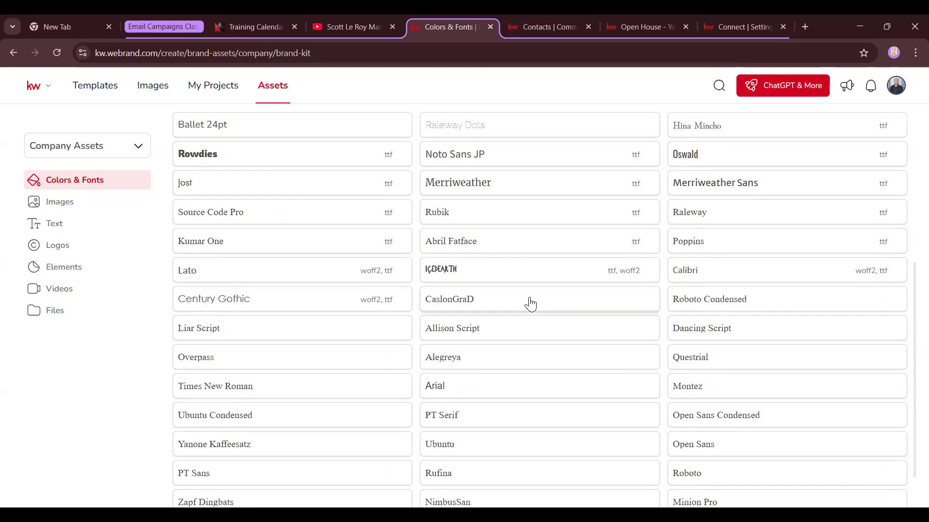
pyautogui.scroll(-1, 531, 304)
pyautogui.scroll(5, 531, 304)
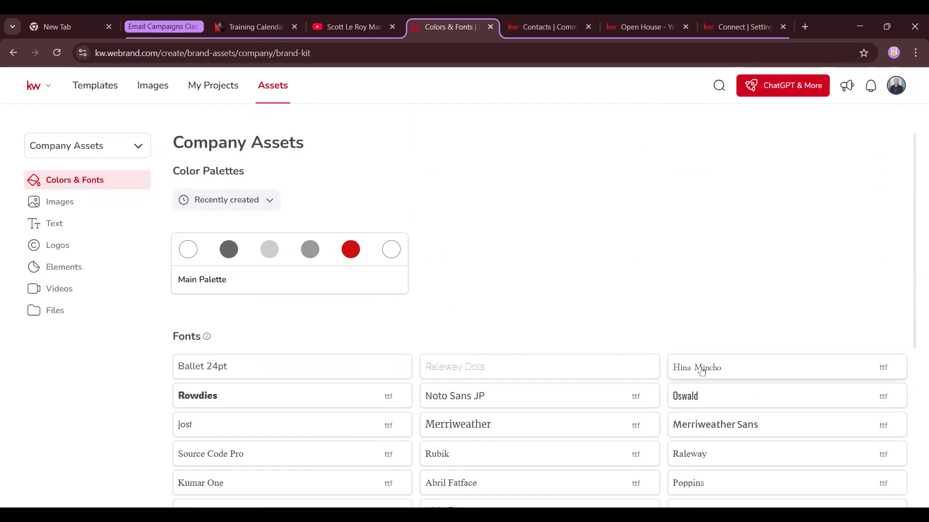
# Show the company Images and browse the Market Expert and Holidays folders
pyautogui.click(88, 207)
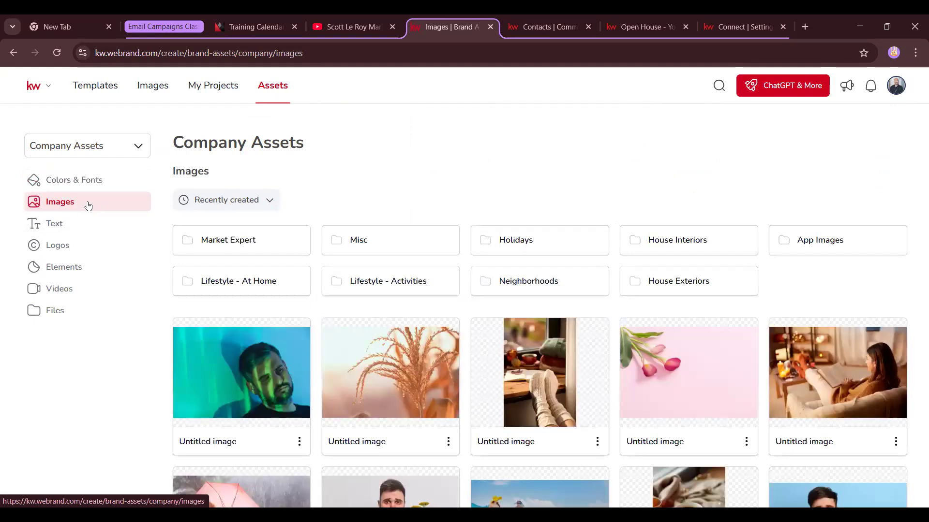
pyautogui.scroll(-1, 637, 346)
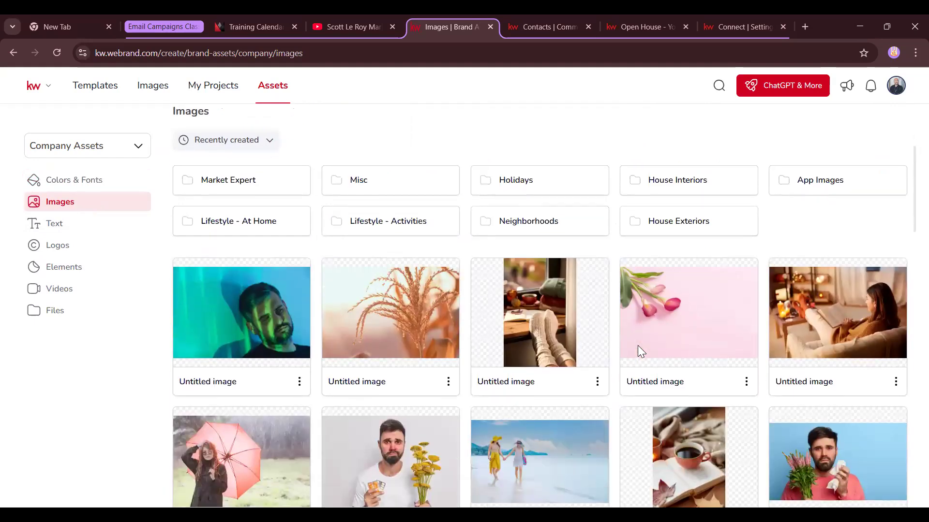
pyautogui.scroll(-4, 634, 343)
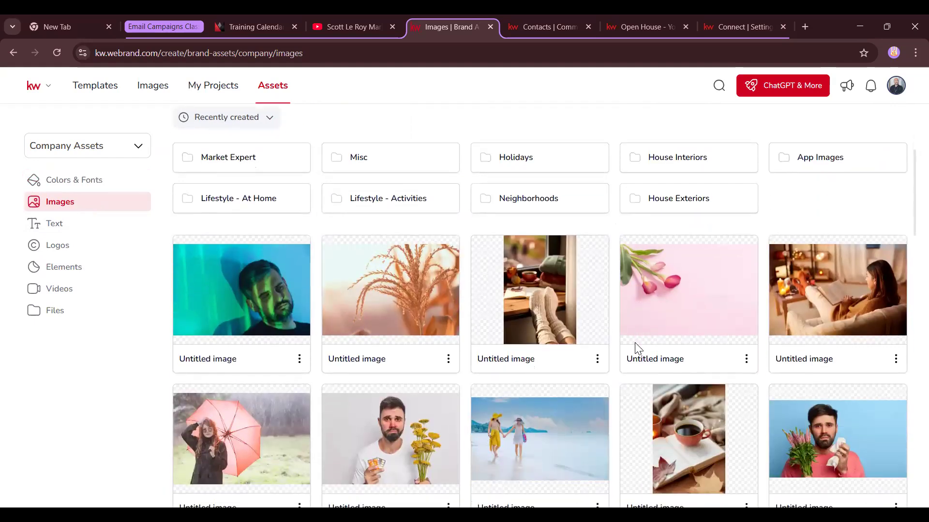
pyautogui.scroll(-3, 635, 343)
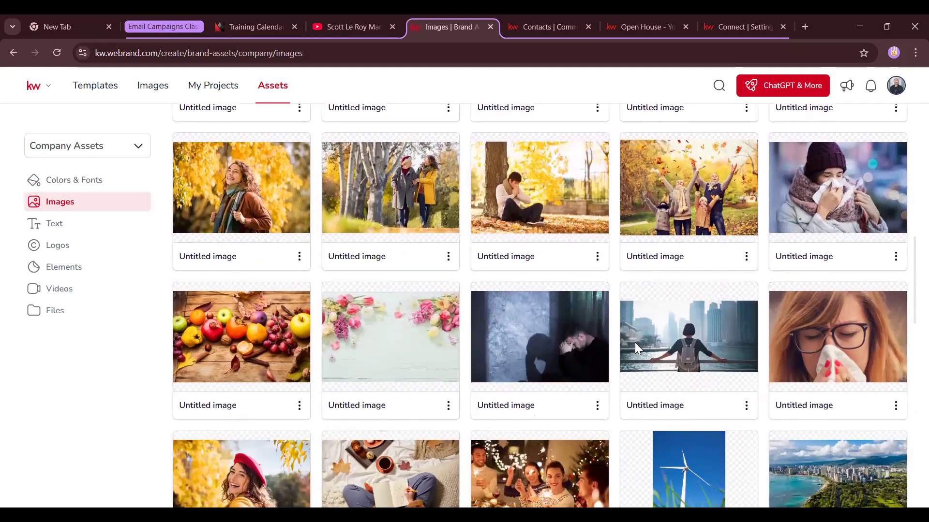
pyautogui.scroll(-2, 634, 344)
pyautogui.scroll(10, 635, 344)
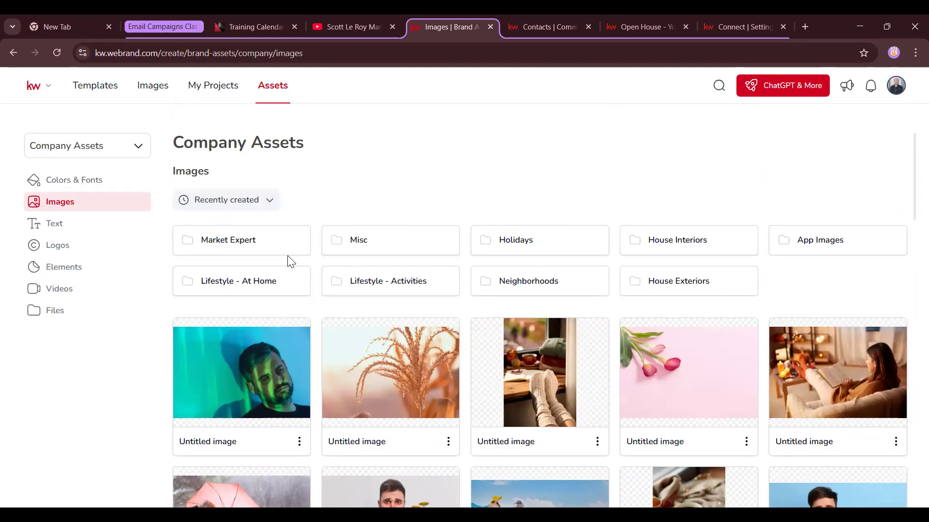
pyautogui.click(237, 240)
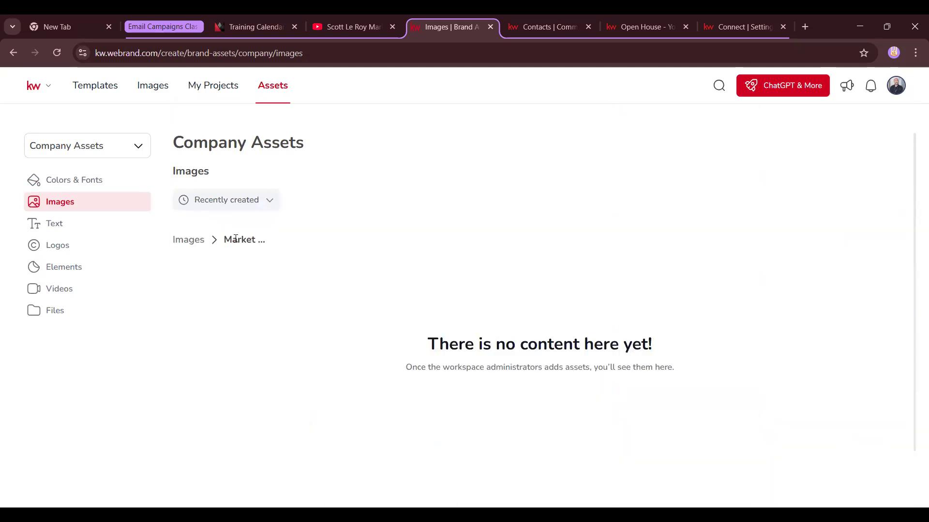
pyautogui.scroll(-5, 570, 358)
pyautogui.scroll(5, 556, 365)
pyautogui.click(191, 241)
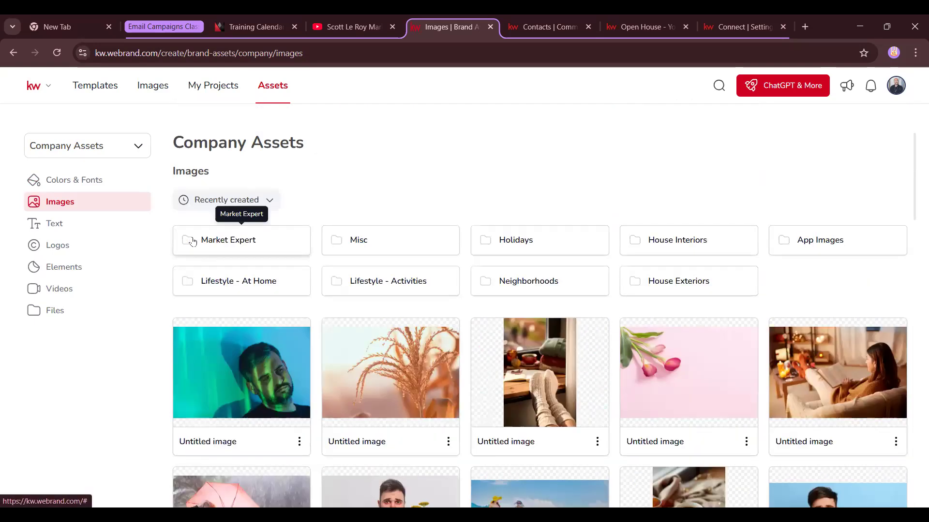
pyautogui.click(575, 244)
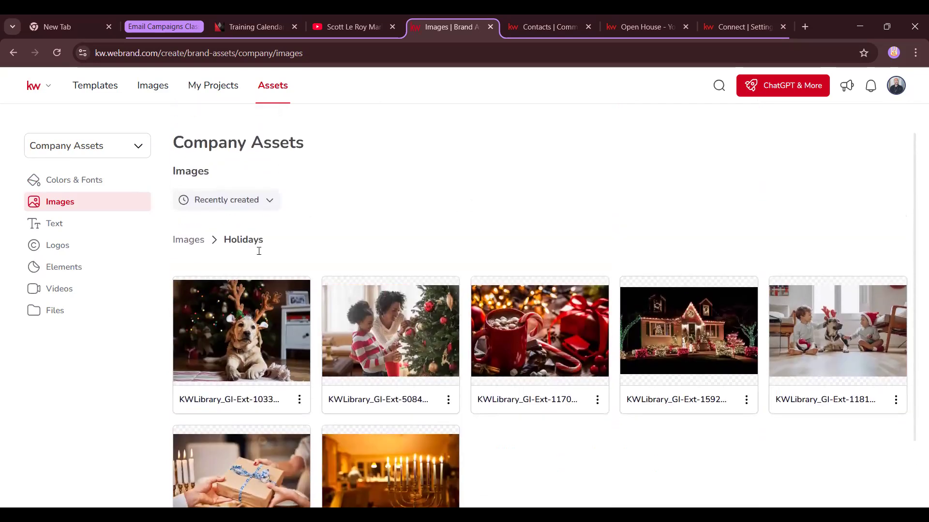
pyautogui.click(193, 242)
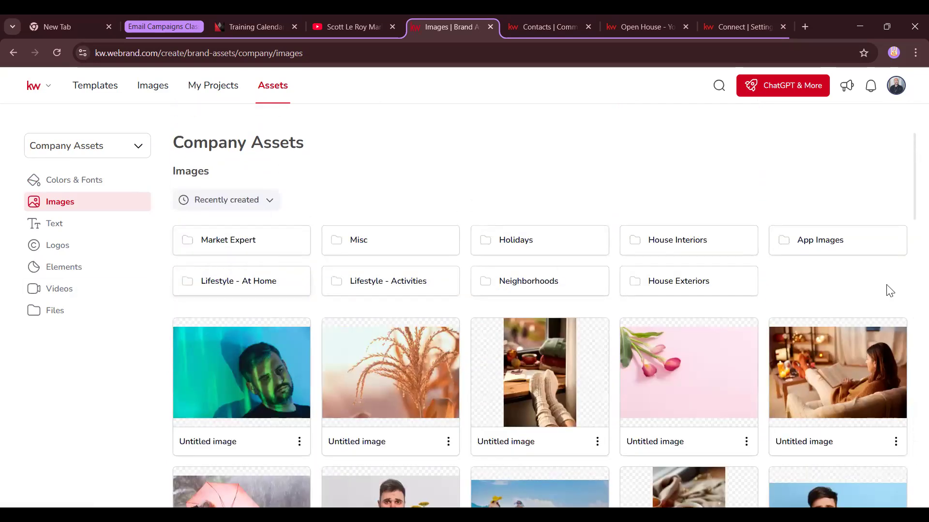
# Browse the House Interiors and App Images folders, then view the Text collection's Ownership Statement
pyautogui.click(700, 244)
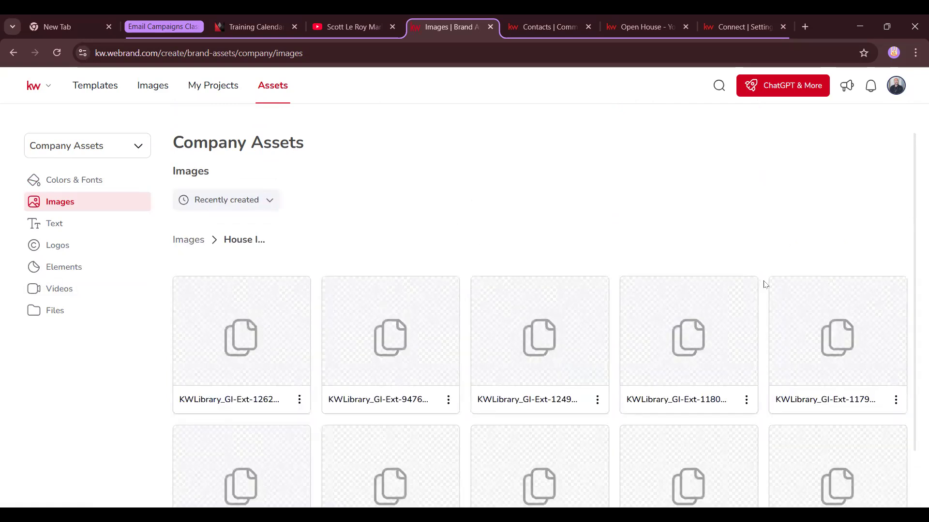
pyautogui.scroll(-4, 764, 284)
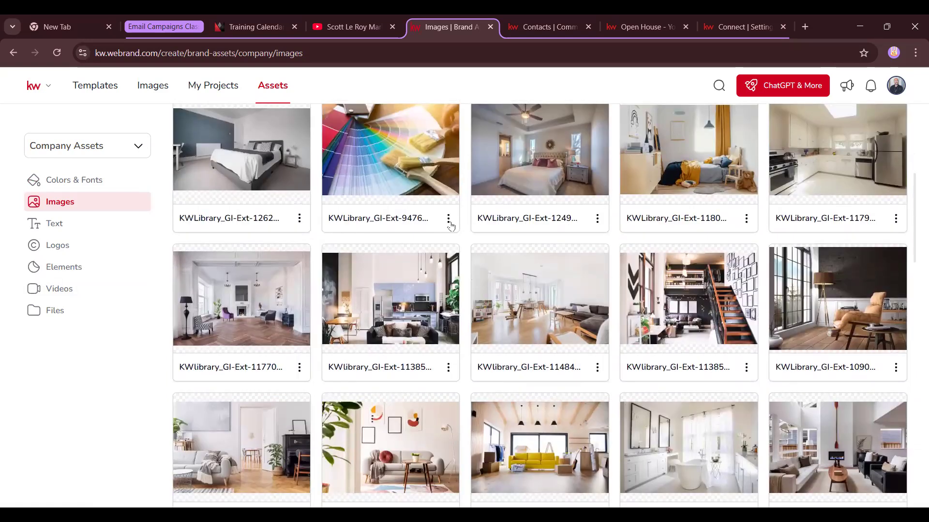
pyautogui.scroll(-10, 450, 225)
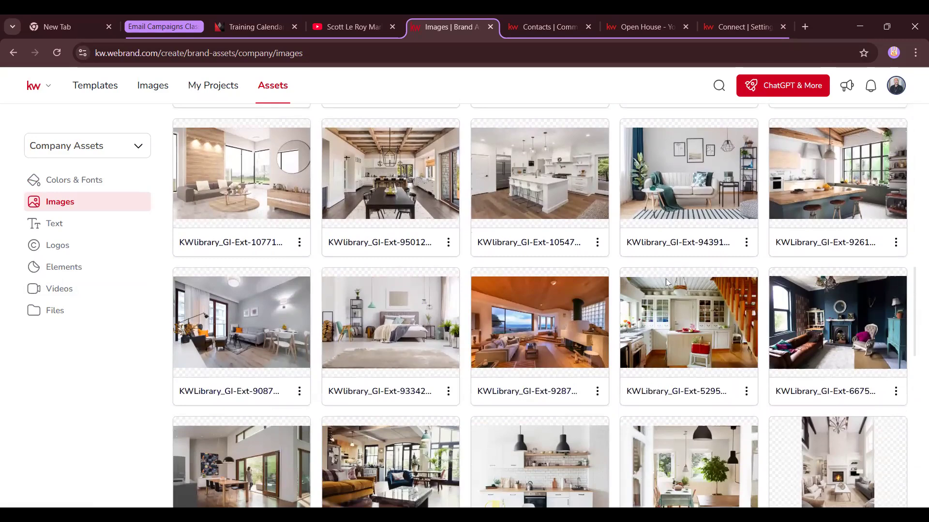
pyautogui.scroll(-3, 666, 282)
pyautogui.scroll(15, 667, 283)
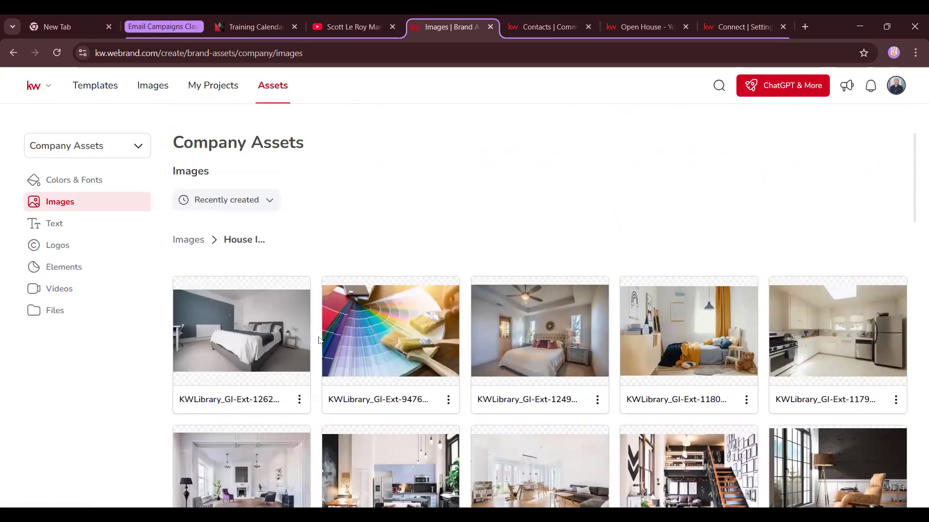
pyautogui.click(198, 240)
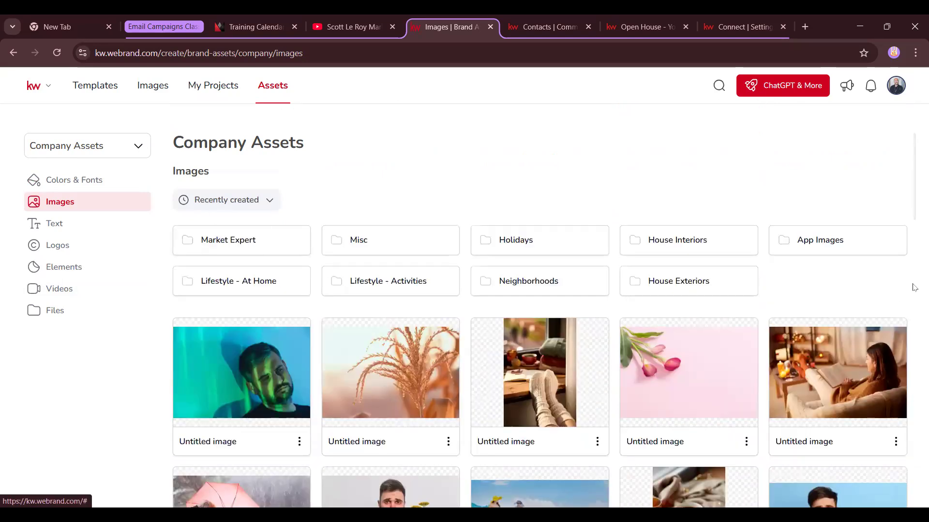
pyautogui.click(832, 250)
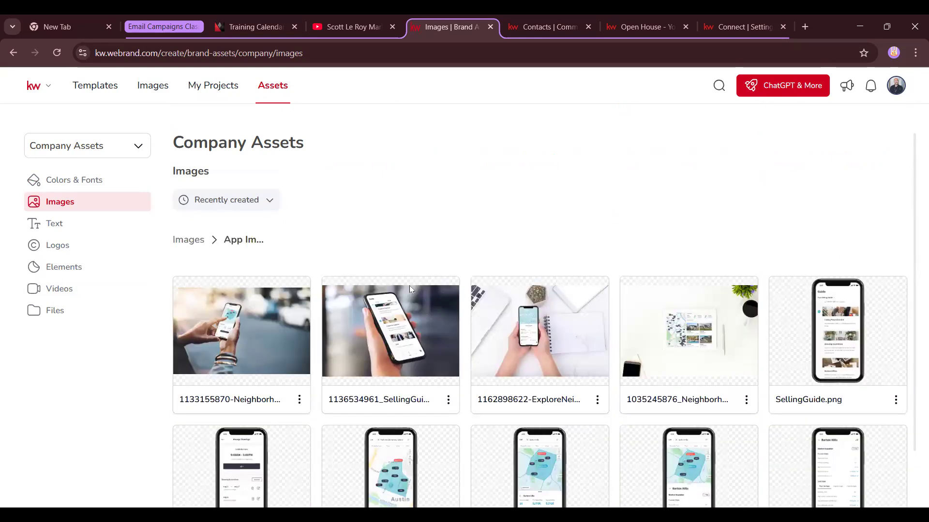
pyautogui.scroll(-3, 764, 324)
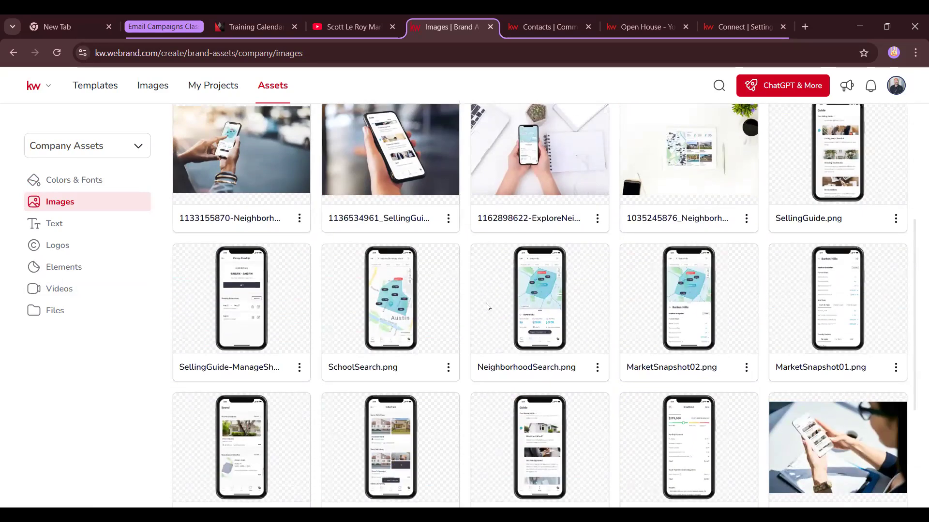
pyautogui.scroll(3, 484, 305)
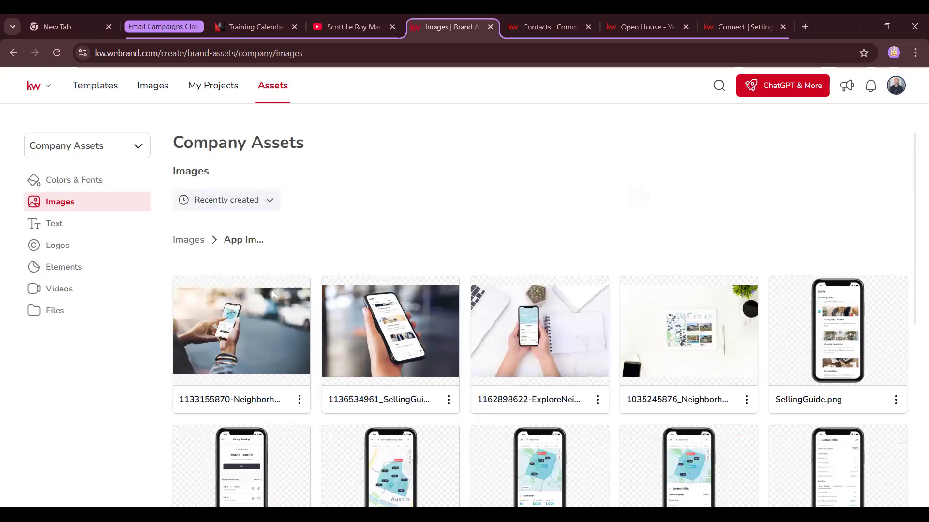
pyautogui.click(200, 245)
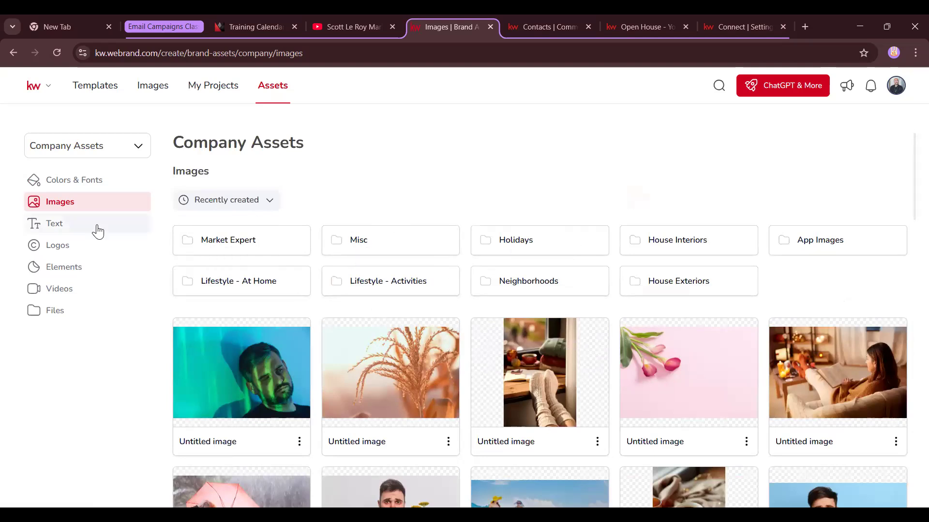
pyautogui.click(68, 232)
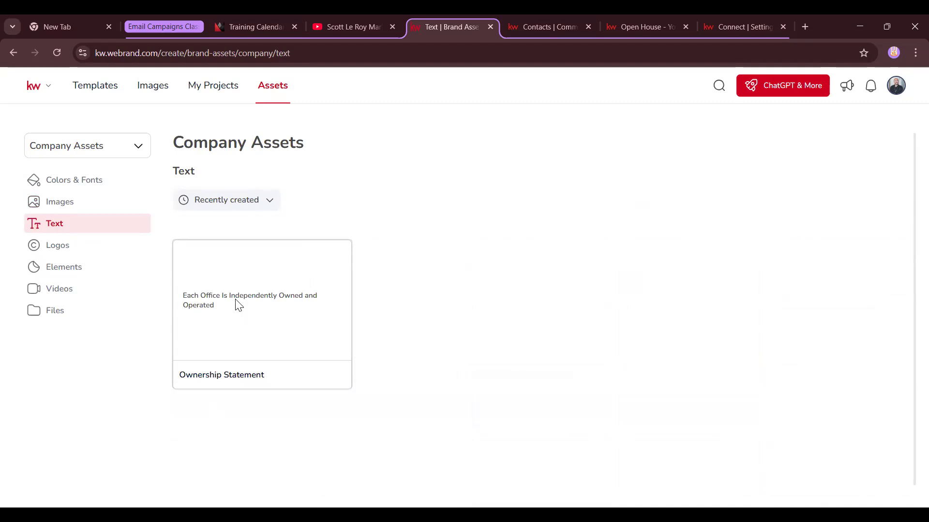
# Show the company Logos and browse the KSCORE and Events folders
pyautogui.click(80, 248)
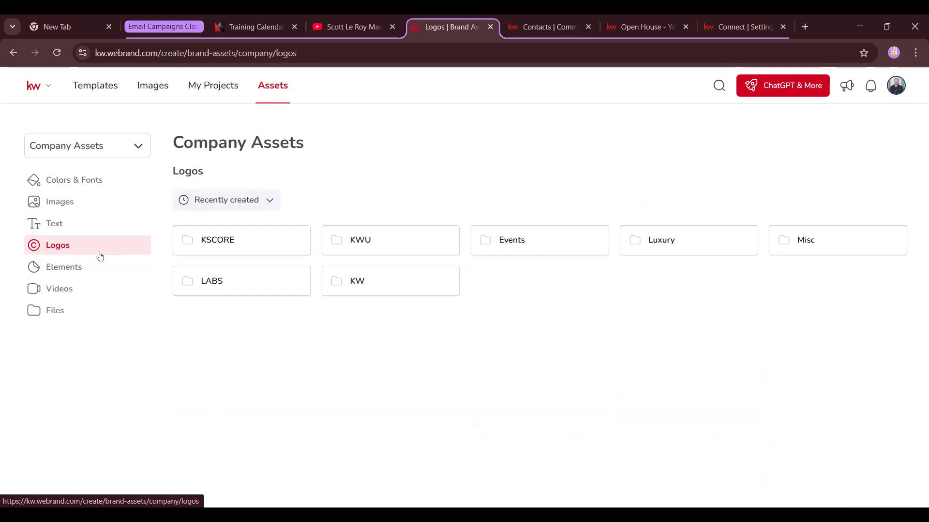
pyautogui.click(213, 242)
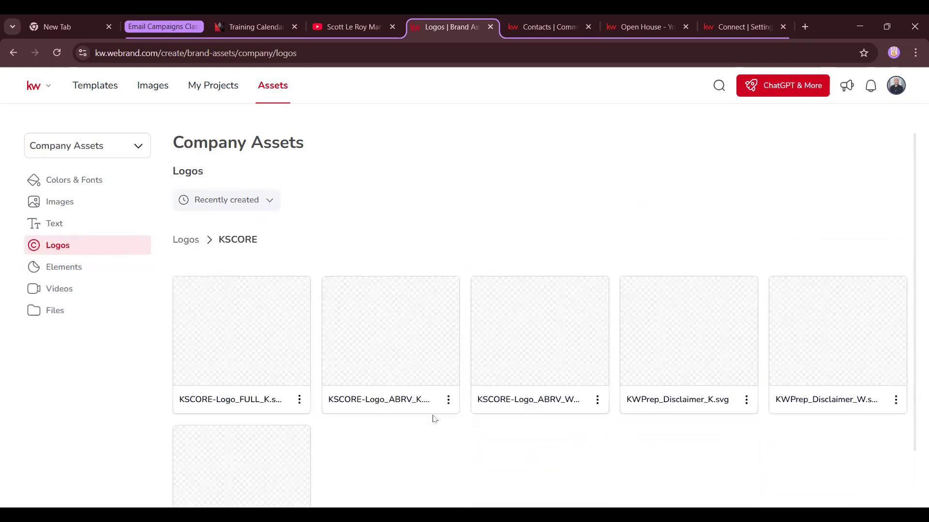
pyautogui.click(192, 239)
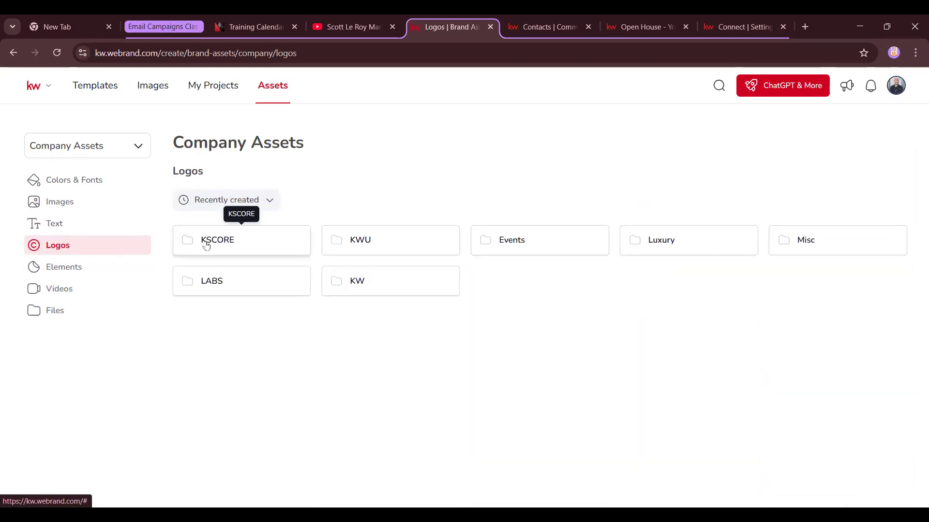
pyautogui.click(564, 248)
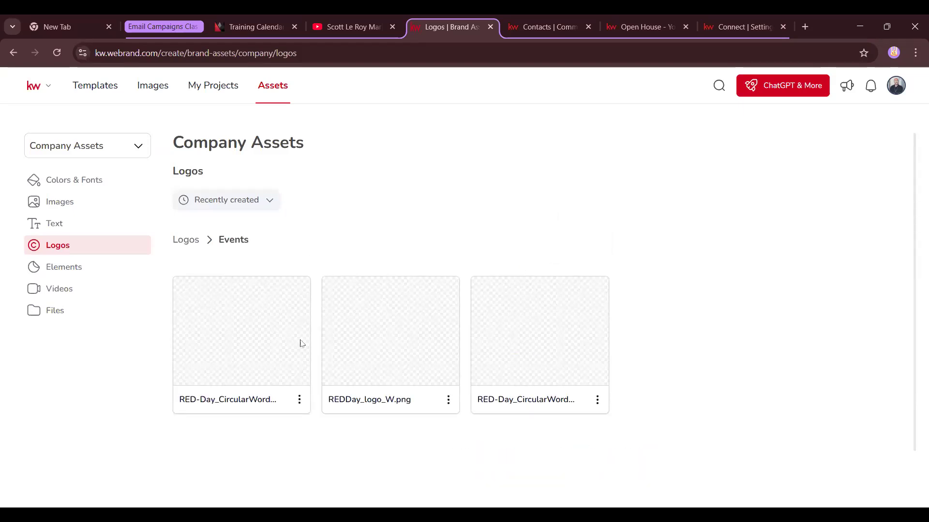
pyautogui.click(194, 241)
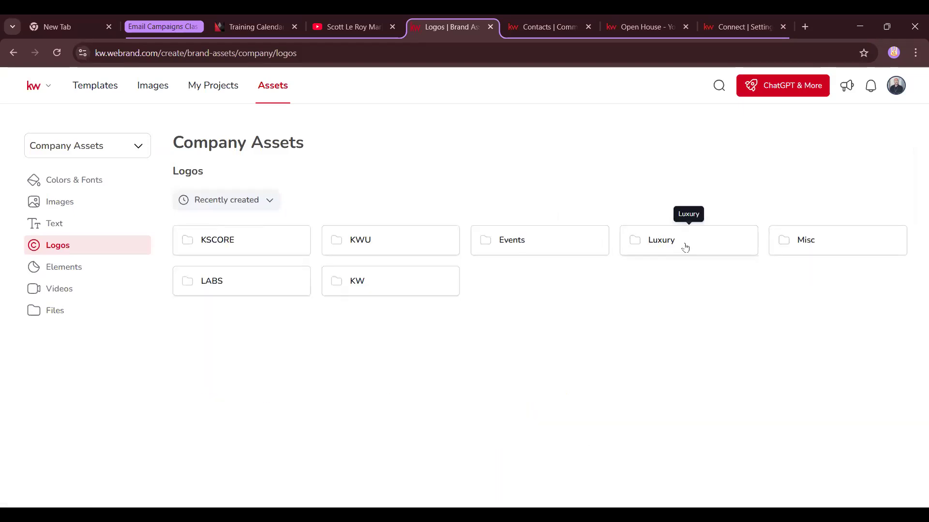
pyautogui.click(711, 254)
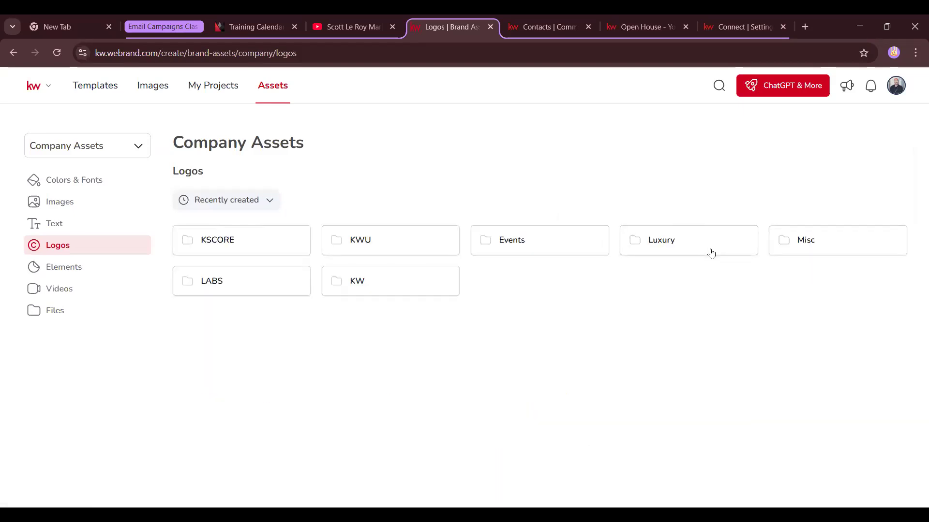
# Browse the Misc and KW logo folders, then move on to Elements
pyautogui.click(802, 248)
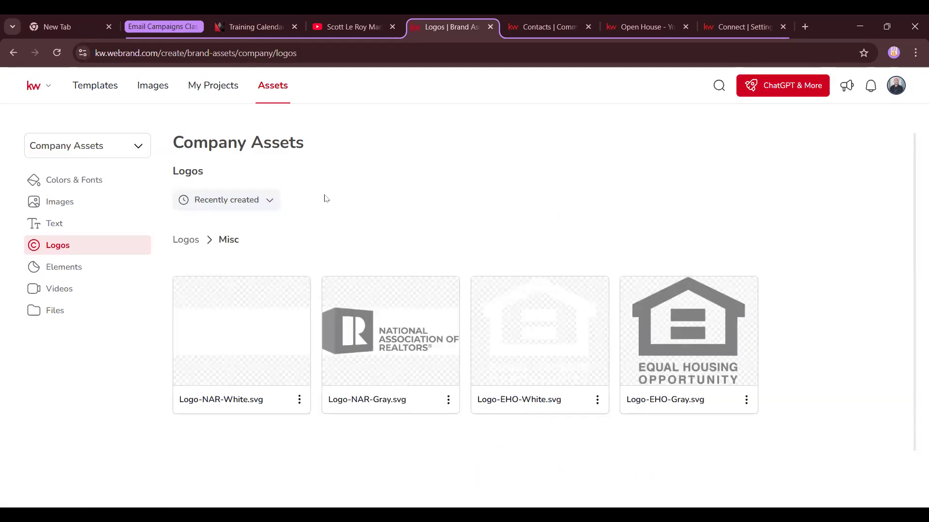
pyautogui.click(193, 242)
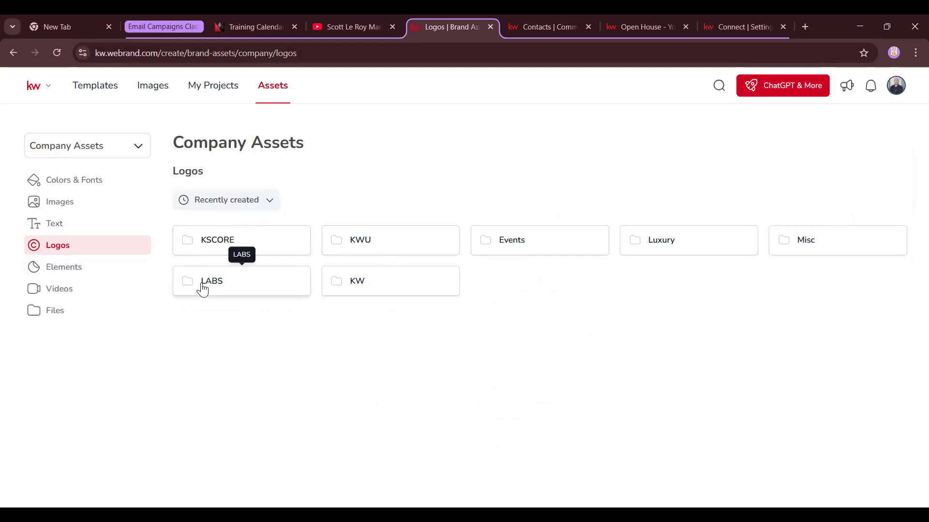
pyautogui.click(413, 291)
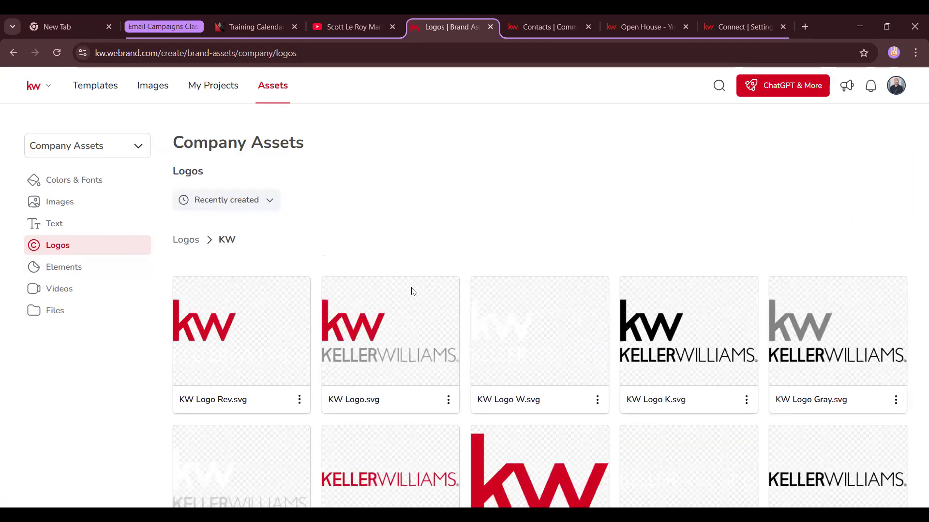
pyautogui.scroll(-4, 448, 348)
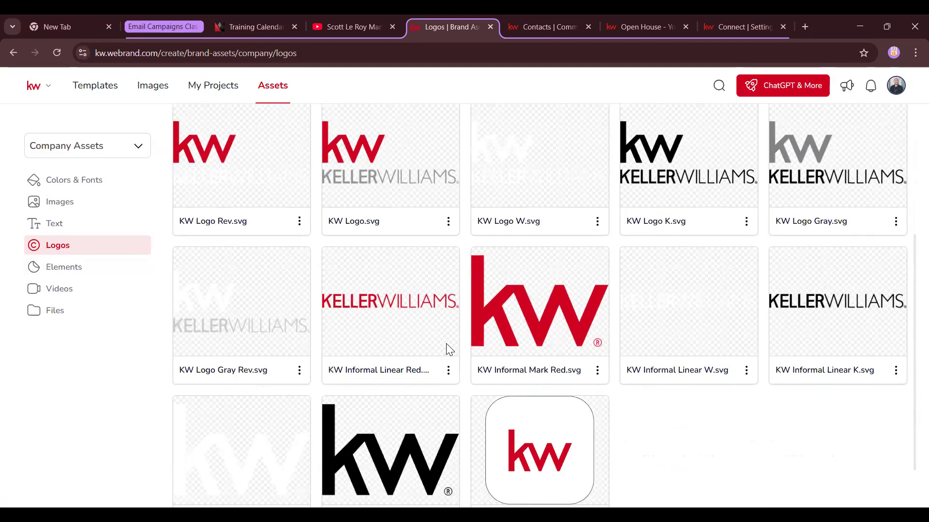
pyautogui.scroll(5, 447, 346)
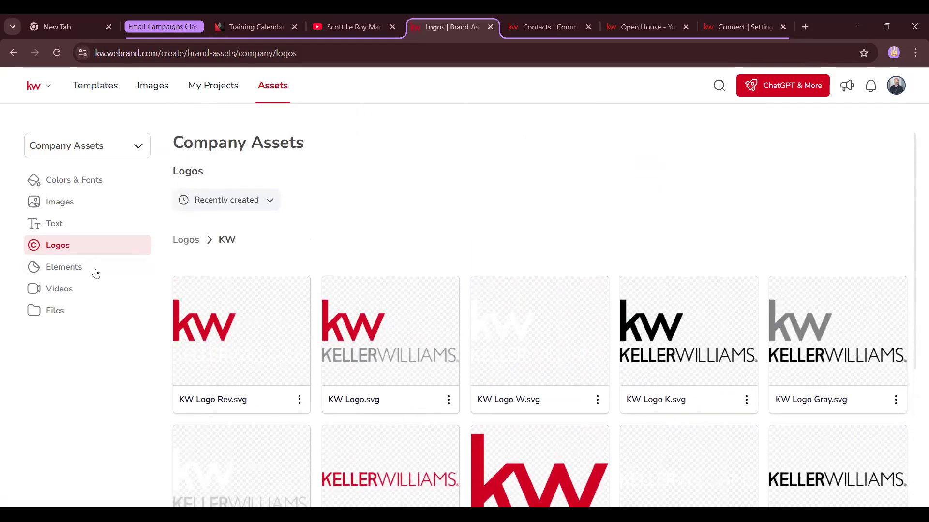
pyautogui.click(64, 271)
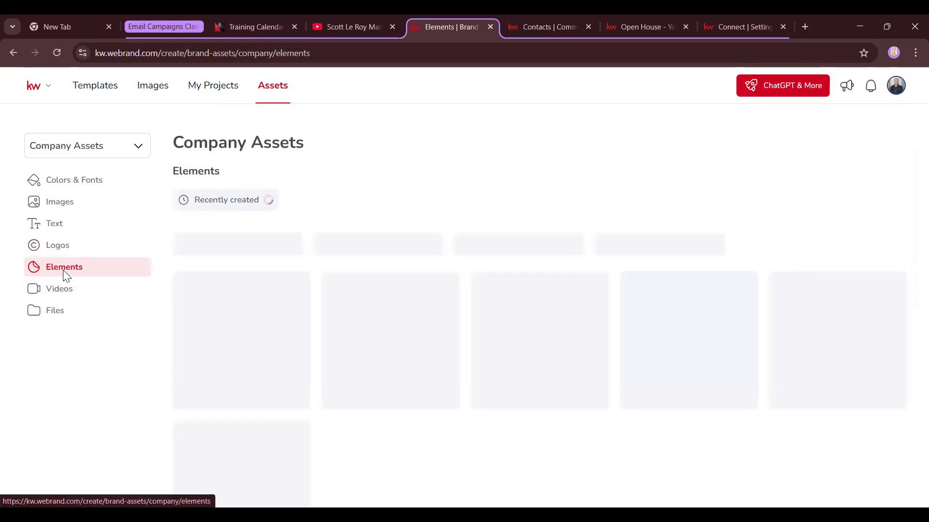
# View the empty Videos collection, then the Files holding the Style Guide and Design Addendum
pyautogui.scroll(-1, 564, 295)
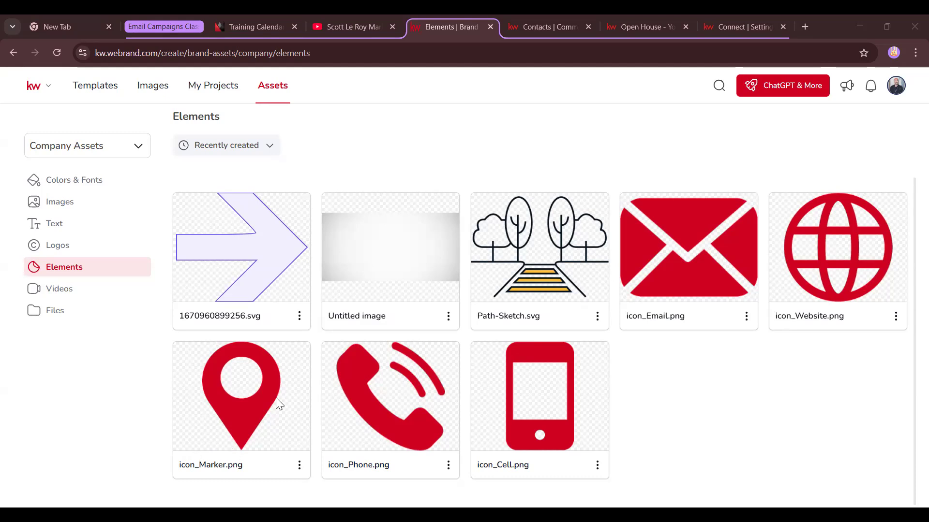
pyautogui.click(64, 295)
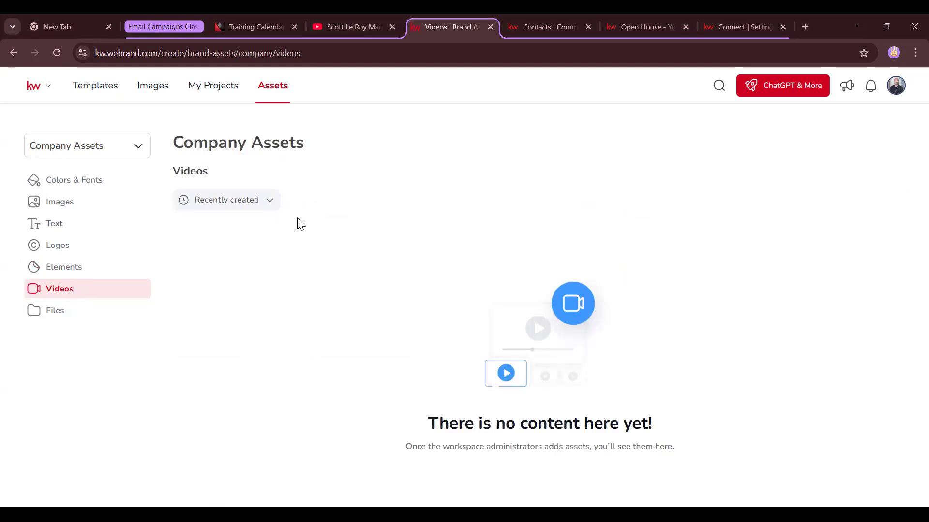
pyautogui.click(56, 311)
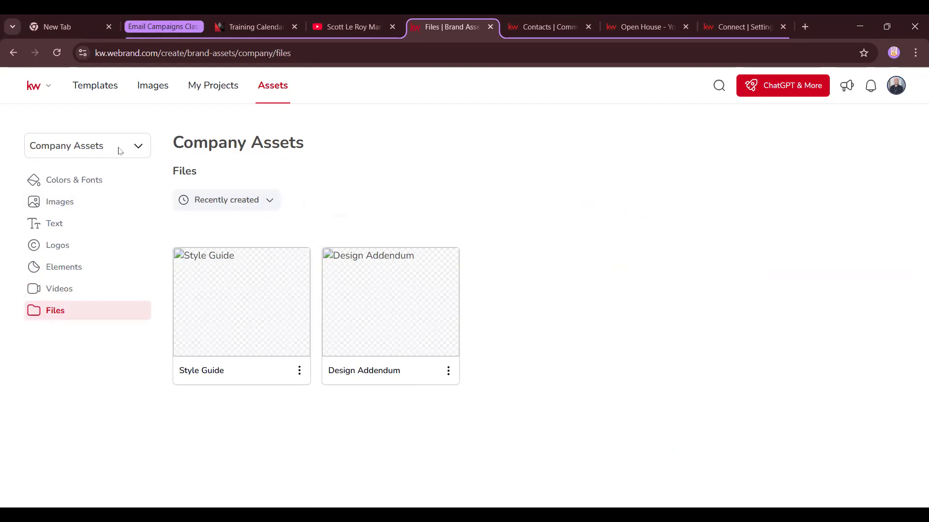
pyautogui.click(134, 147)
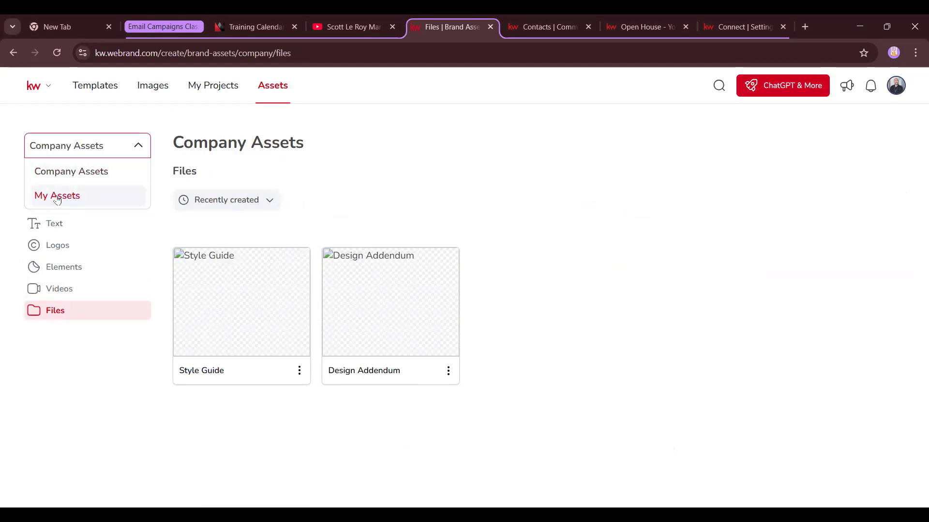
# Switch to My Assets and view the personal Colors & Fonts palettes
pyautogui.click(73, 197)
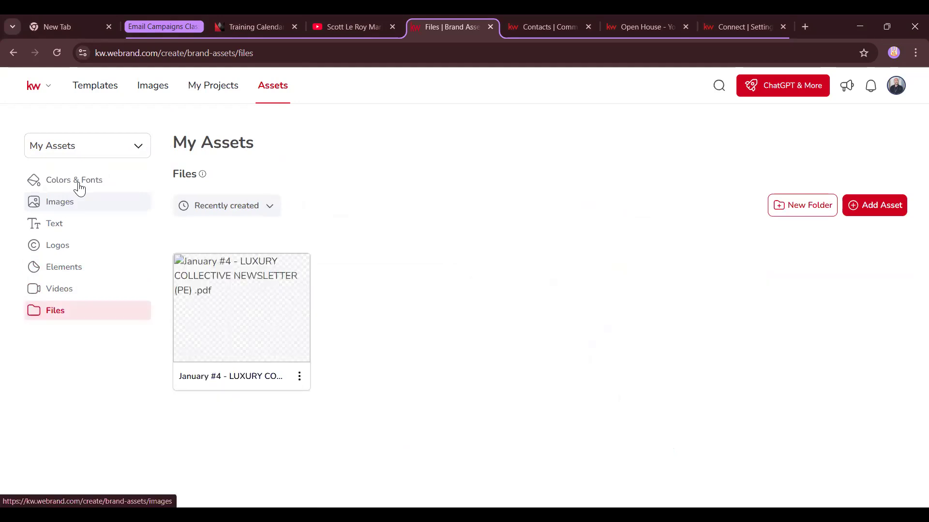
pyautogui.click(77, 183)
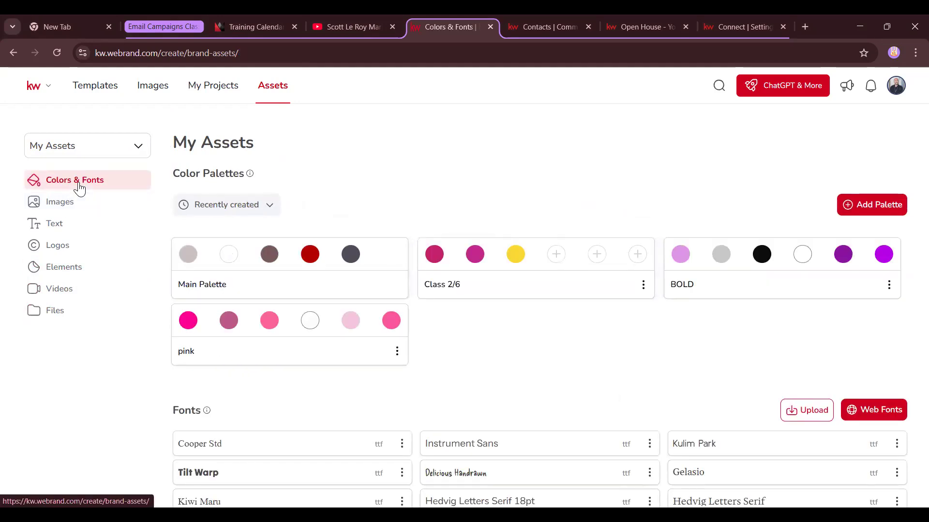
pyautogui.scroll(-3, 290, 397)
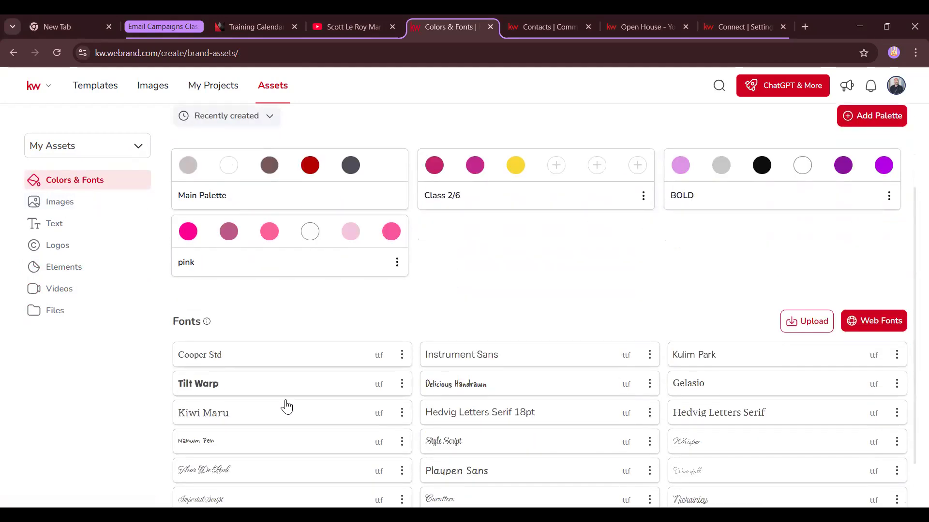
pyautogui.scroll(3, 288, 405)
pyautogui.scroll(1, 297, 403)
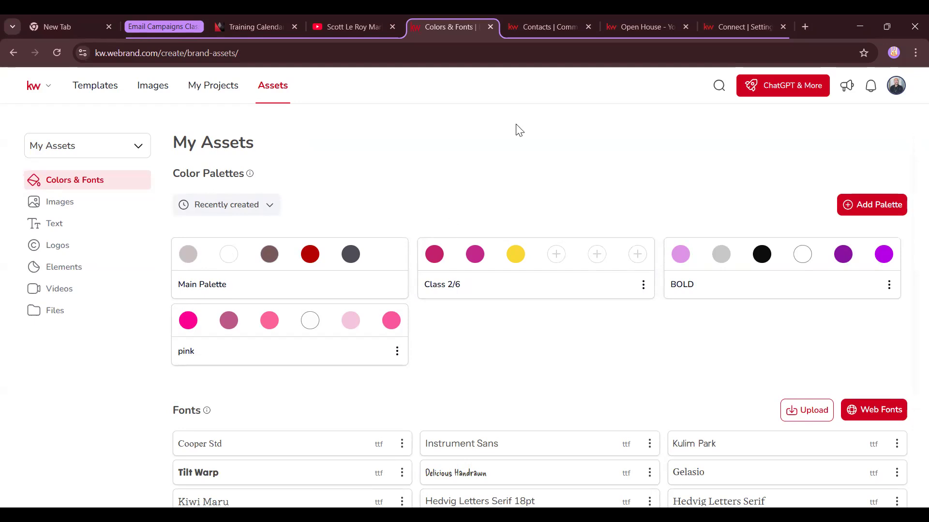
pyautogui.click(304, 324)
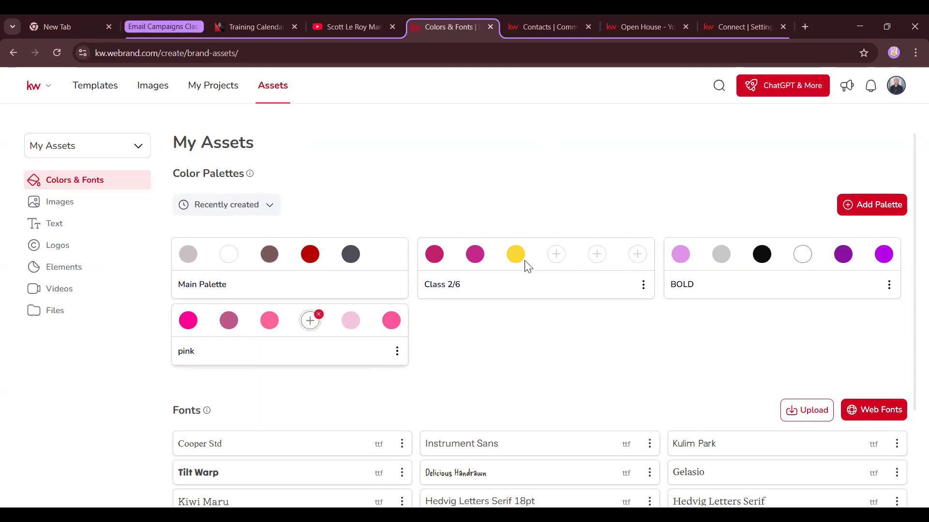
# Delete the Class 2/6 and BOLD palettes
pyautogui.click(644, 286)
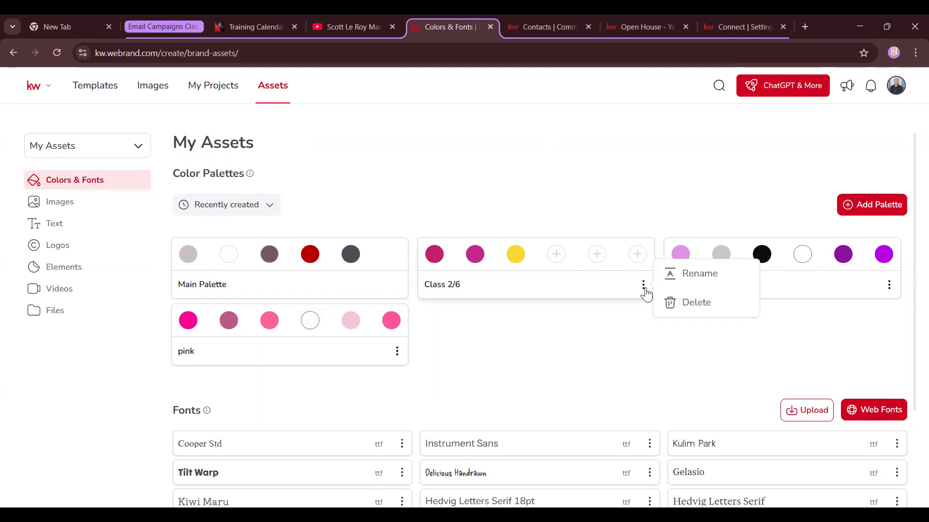
pyautogui.click(685, 304)
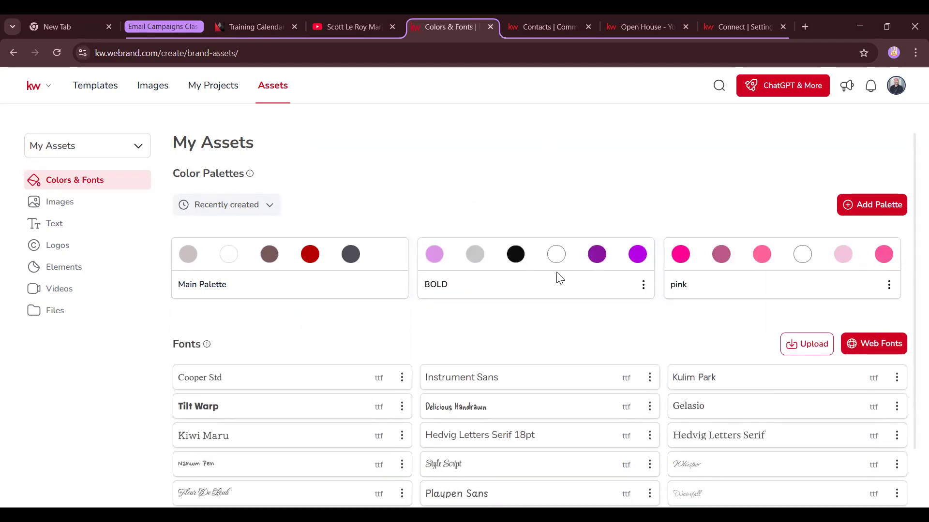
pyautogui.click(643, 287)
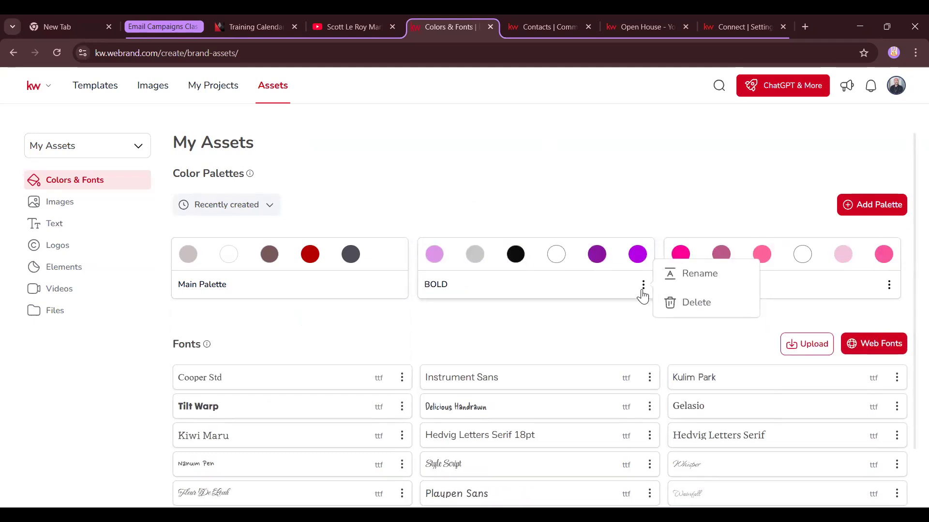
pyautogui.click(671, 308)
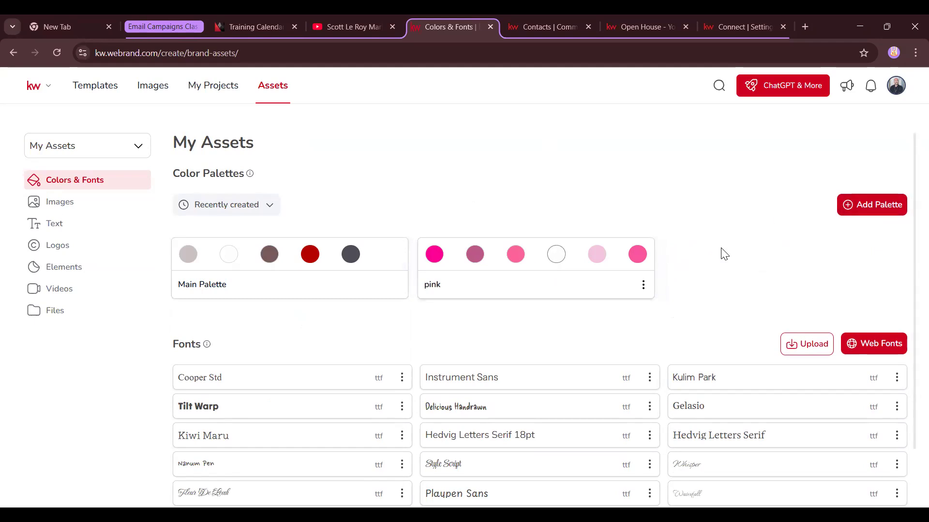
# Add a new palette starting with a sky blue and a sampled lavender colour
pyautogui.click(873, 215)
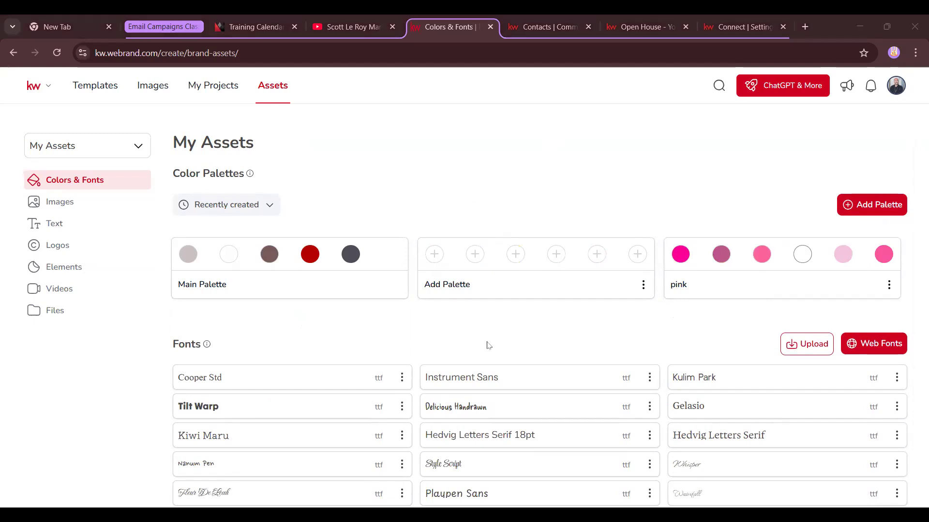
pyautogui.click(434, 254)
pyautogui.moveTo(532, 287); pyautogui.dragTo(539, 280)
pyautogui.moveTo(521, 358); pyautogui.dragTo(511, 361)
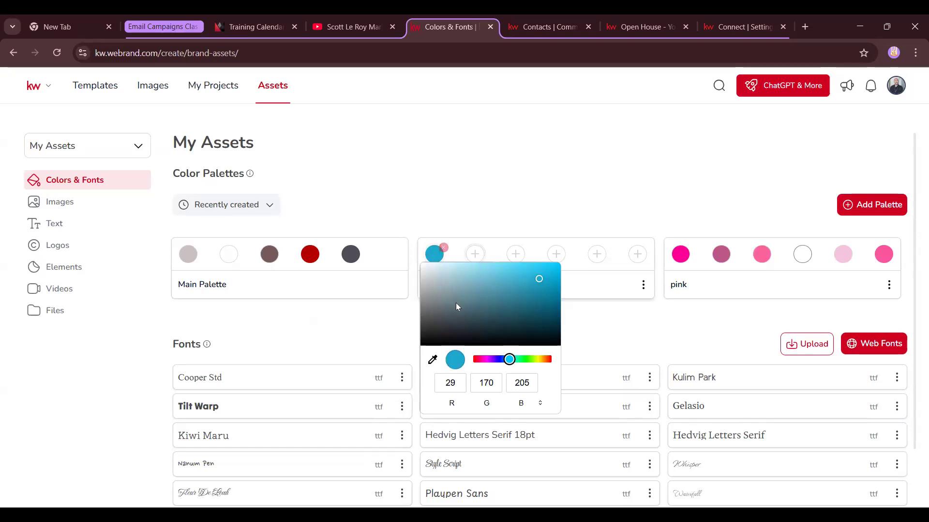
pyautogui.click(475, 254)
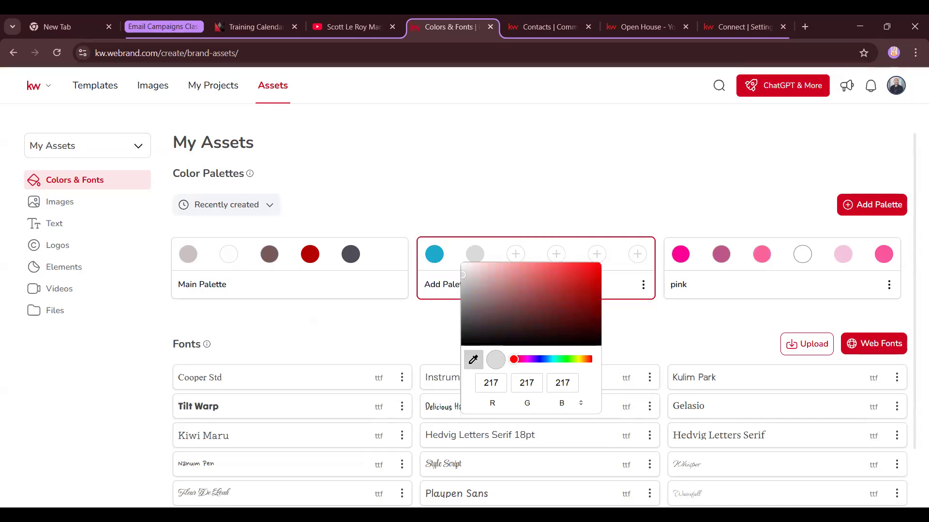
pyautogui.click(177, 29)
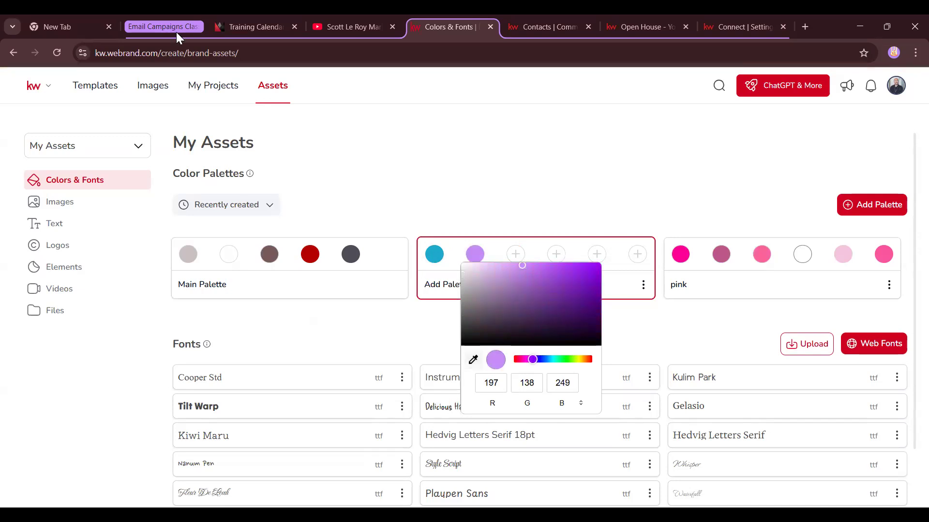
# Add royal blue and bright purple as the palette's third and fourth colours
pyautogui.click(509, 264)
pyautogui.moveTo(557, 360); pyautogui.dragTo(583, 359)
pyautogui.click(595, 289)
pyautogui.moveTo(638, 273); pyautogui.dragTo(623, 281)
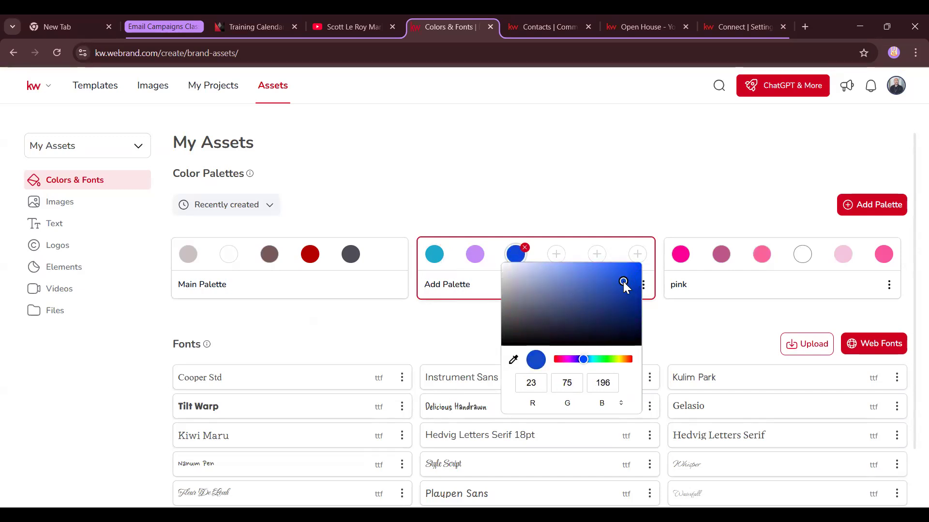
pyautogui.click(555, 257)
pyautogui.moveTo(597, 360); pyautogui.dragTo(610, 359)
pyautogui.click(650, 304)
pyautogui.moveTo(651, 303); pyautogui.dragTo(672, 287)
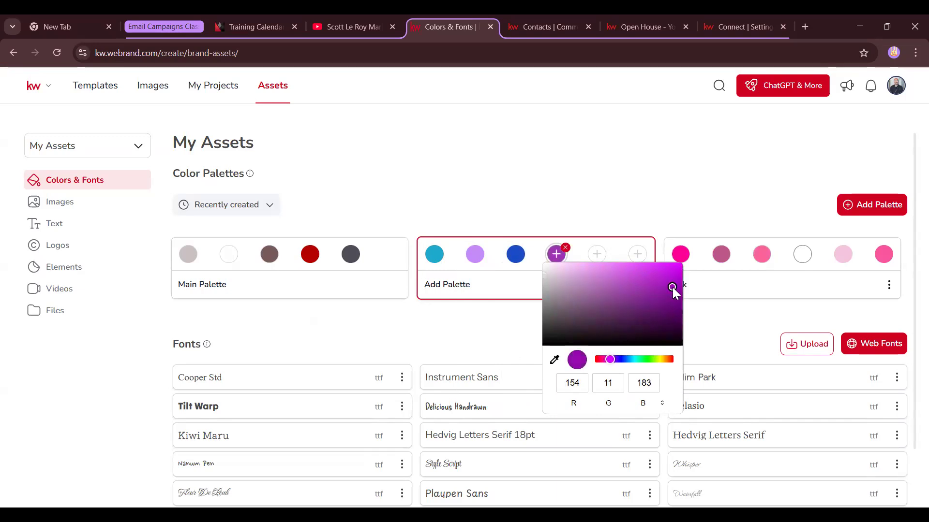
# Finish the palette with a light grey fifth colour and a white sixth colour
pyautogui.click(595, 255)
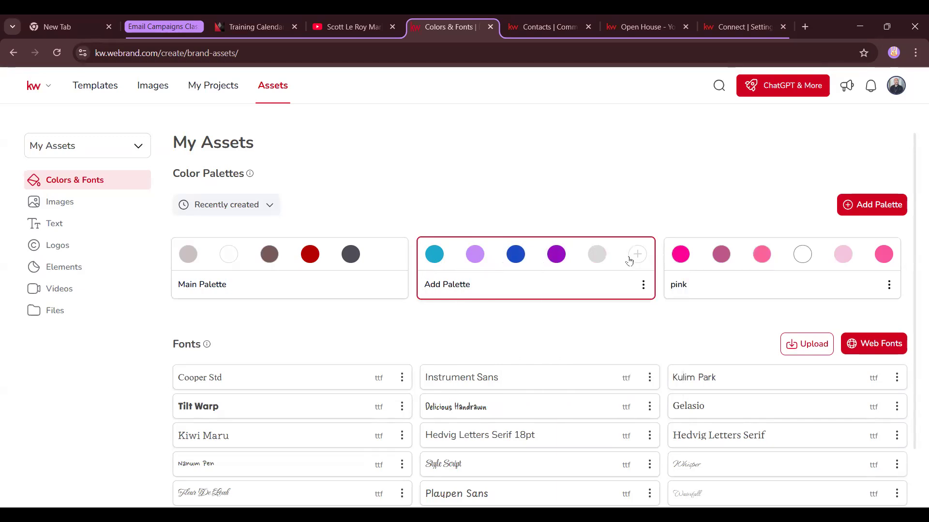
pyautogui.click(637, 255)
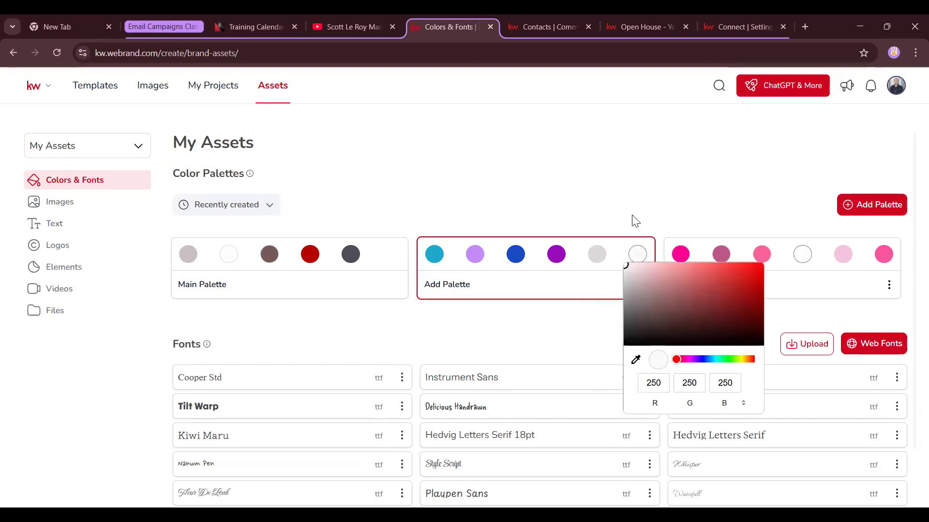
pyautogui.click(638, 269)
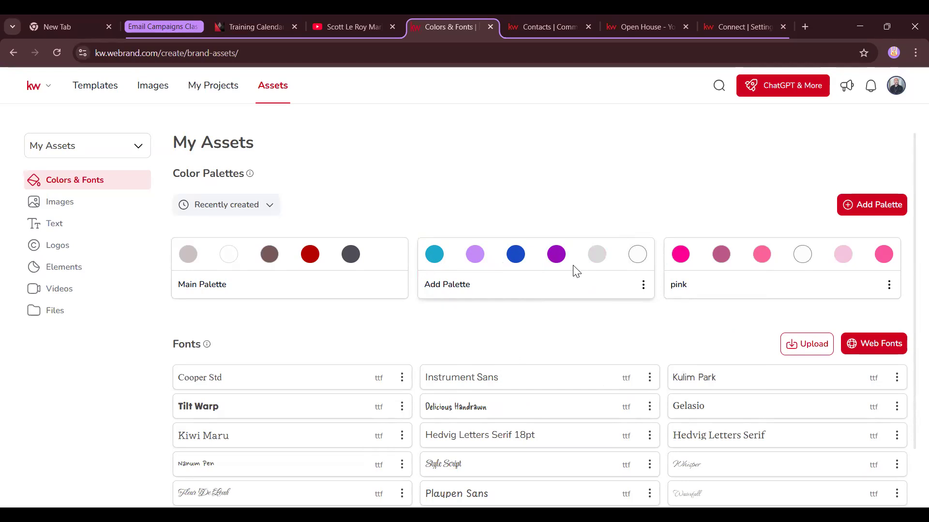
pyautogui.click(643, 285)
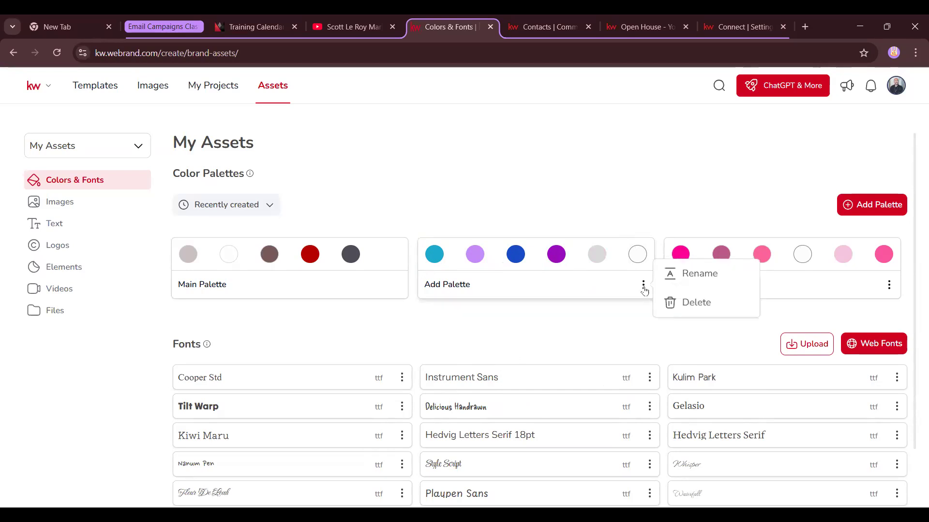
# Rename the new palette to '2/20 class'
pyautogui.click(676, 278)
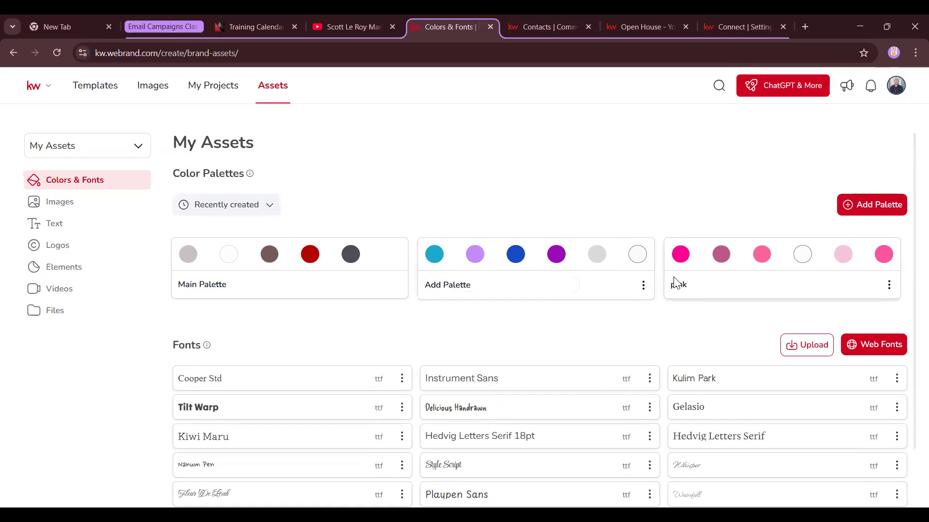
pyautogui.hotkey('ctrl', 'a')
pyautogui.press('BackSpace')
pyautogui.write('2/20 class')
pyautogui.press('Return')
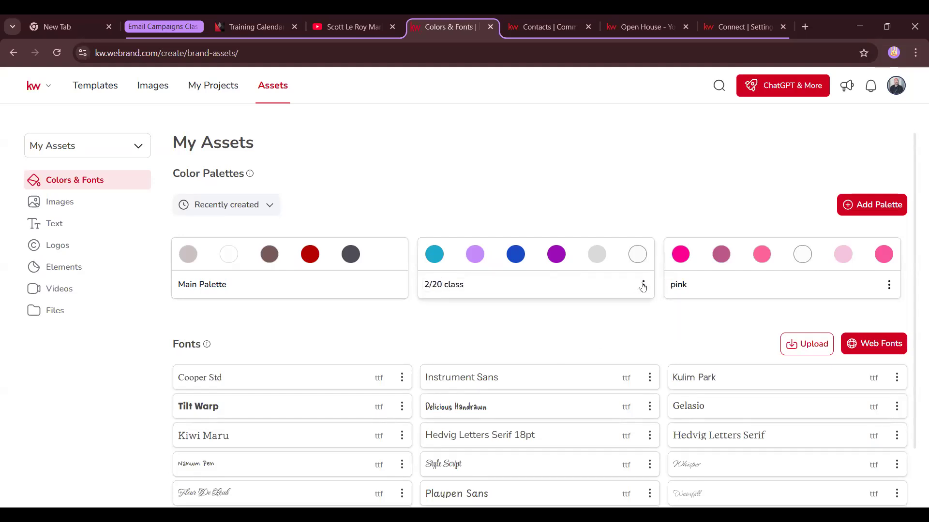
# Replace the palette's white last colour with dark charcoal grey (57, 50, 50)
pyautogui.click(643, 285)
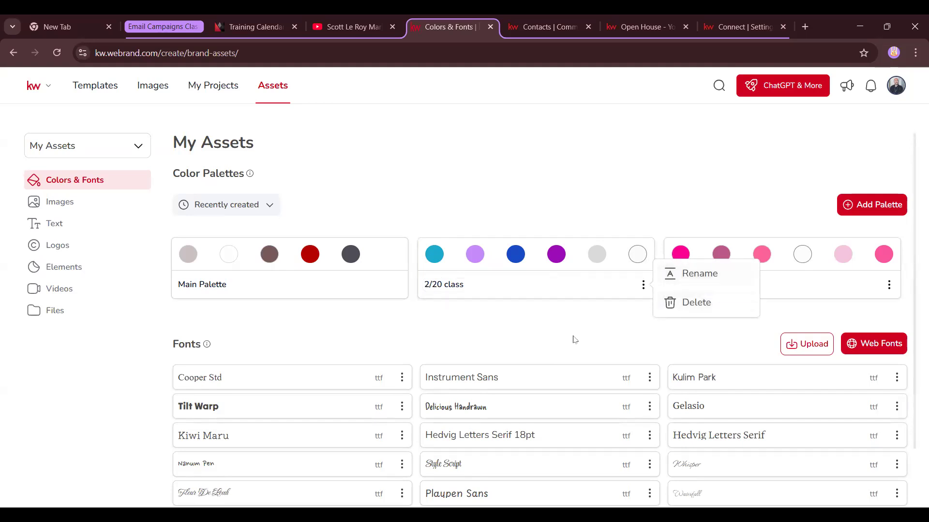
pyautogui.click(474, 328)
pyautogui.moveTo(392, 258)
pyautogui.moveTo(642, 262)
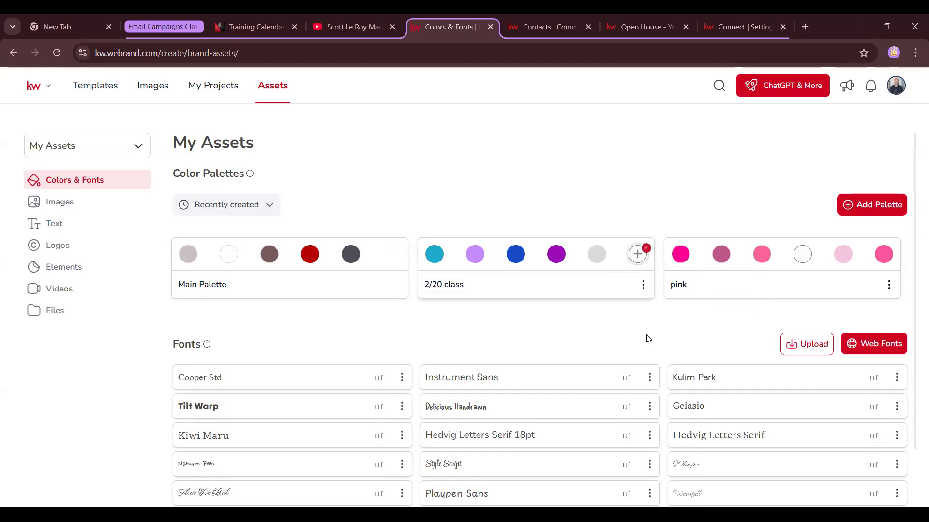
pyautogui.click(561, 352)
pyautogui.click(635, 255)
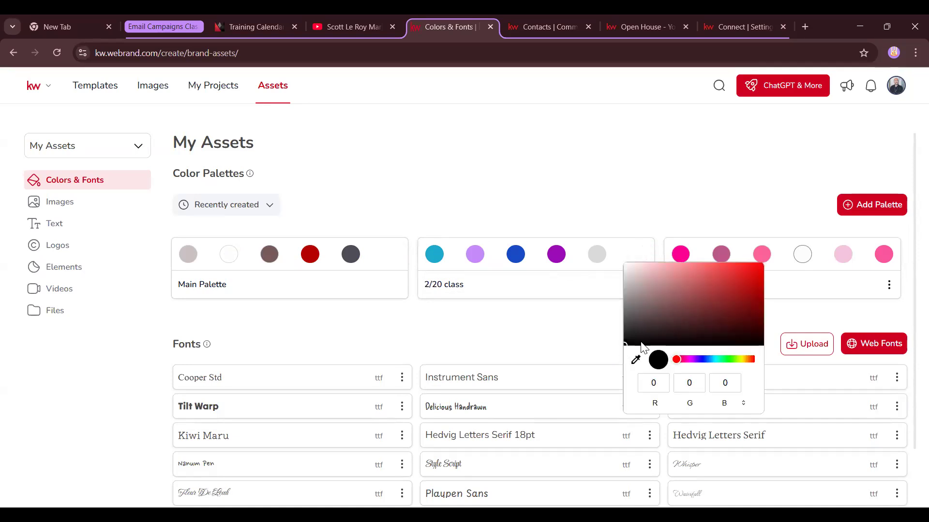
pyautogui.moveTo(639, 347); pyautogui.dragTo(638, 327)
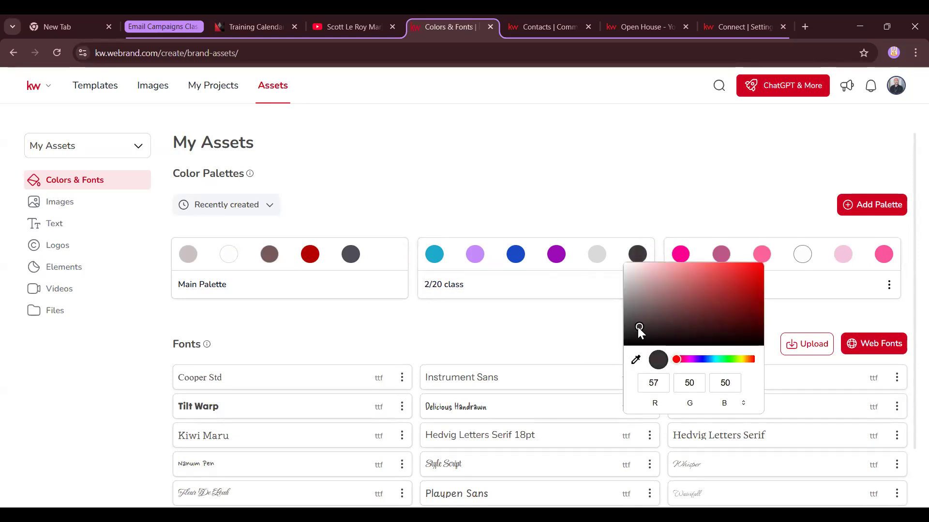
pyautogui.click(587, 337)
pyautogui.scroll(-1, 241, 319)
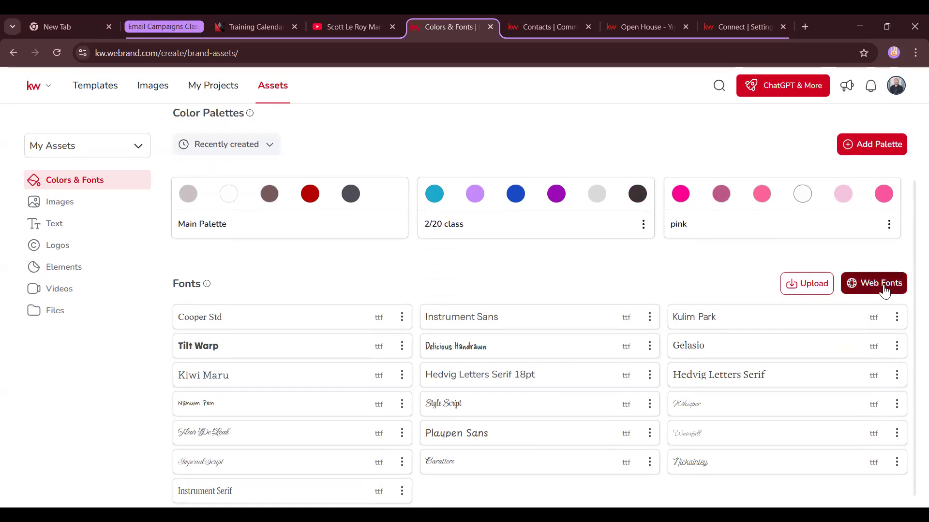
# Add the Albert Sans and TAN - PEARL web fonts to the brand fonts
pyautogui.click(869, 290)
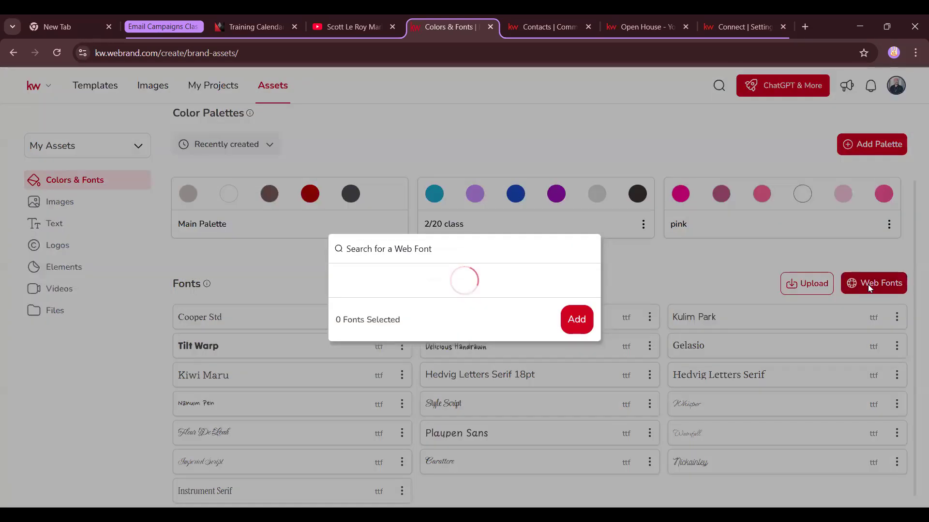
pyautogui.scroll(-12, 411, 240)
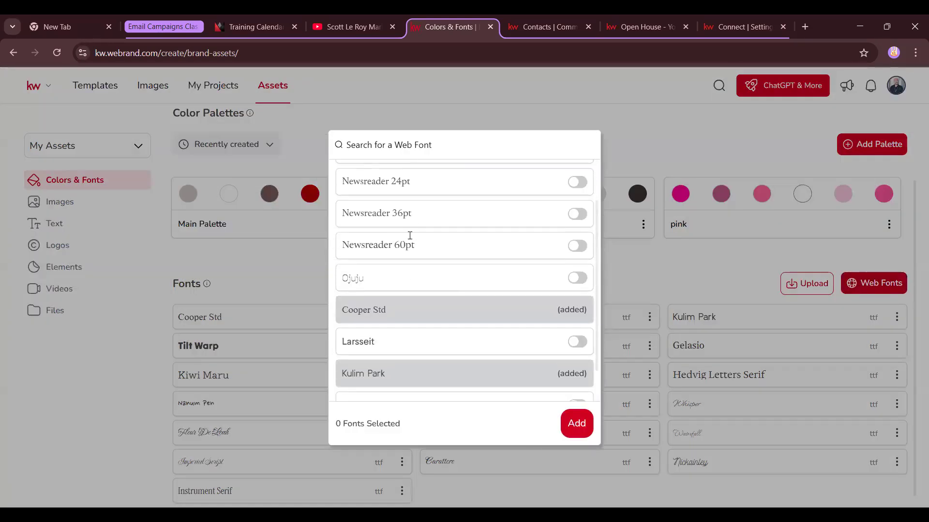
pyautogui.scroll(-3, 411, 240)
pyautogui.click(577, 260)
pyautogui.scroll(-2, 579, 298)
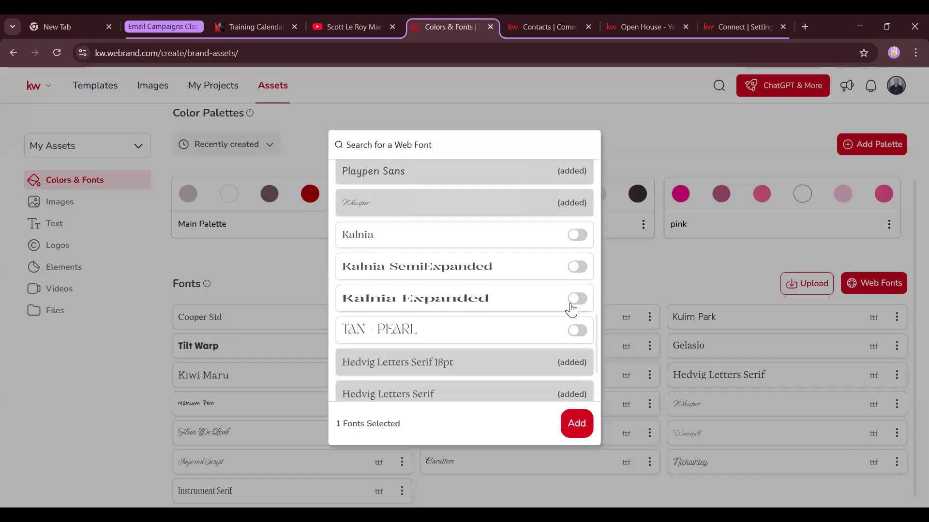
pyautogui.click(579, 331)
pyautogui.click(577, 423)
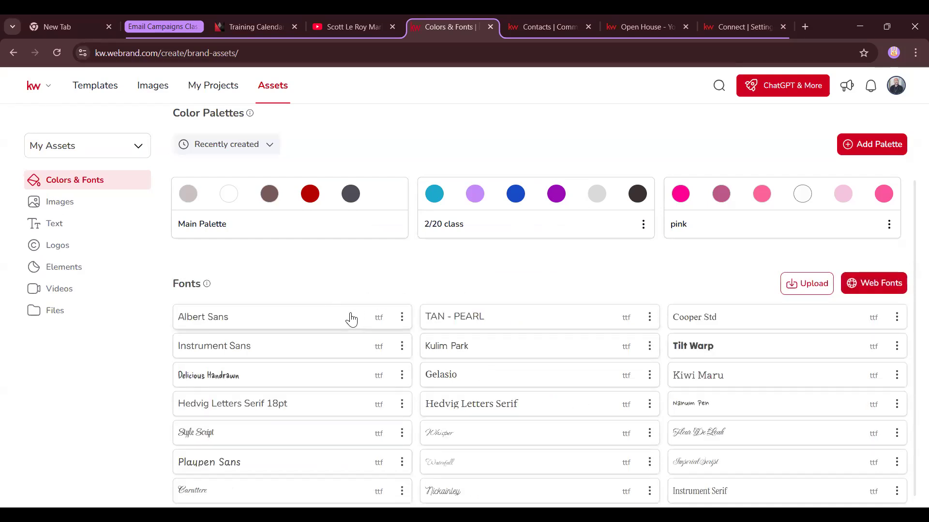
# Delete the TAN - PEARL and Nanum Pen fonts, then show the saved image assets
pyautogui.click(650, 319)
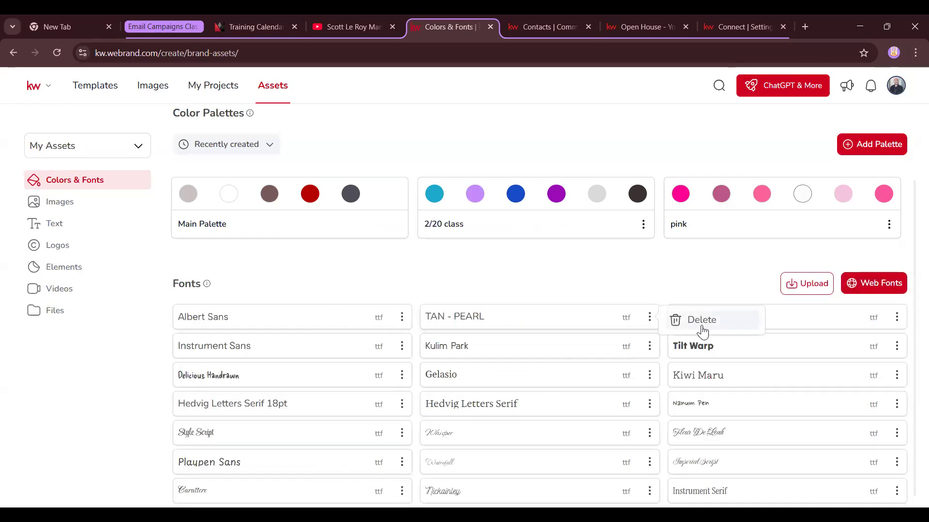
pyautogui.click(701, 329)
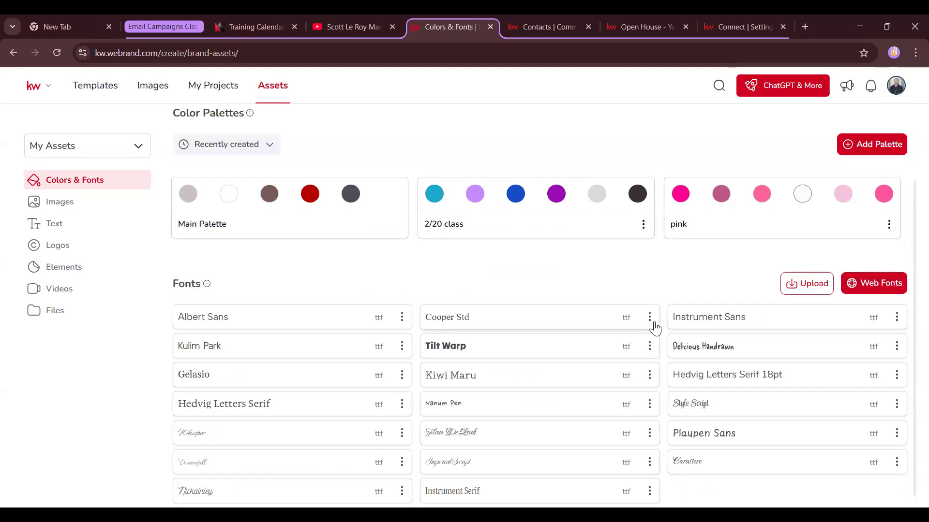
pyautogui.click(649, 406)
pyautogui.click(674, 415)
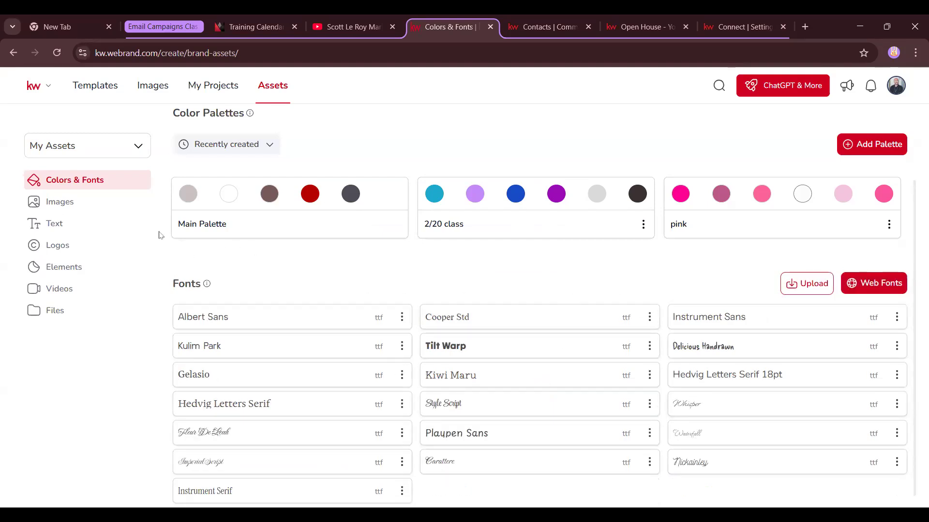
pyautogui.click(73, 210)
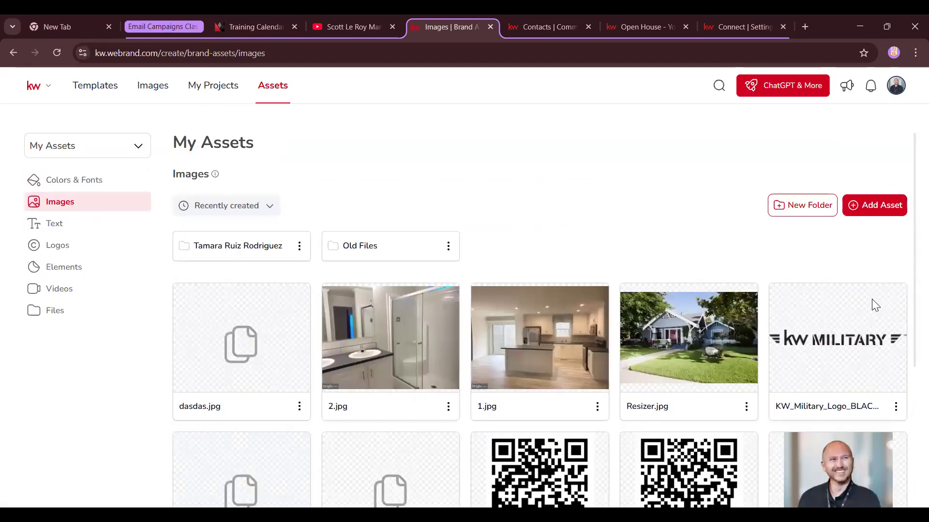
# Run Remove Background on the Agent photo to make a cut-out copy in My Assets
pyautogui.scroll(-3, 709, 300)
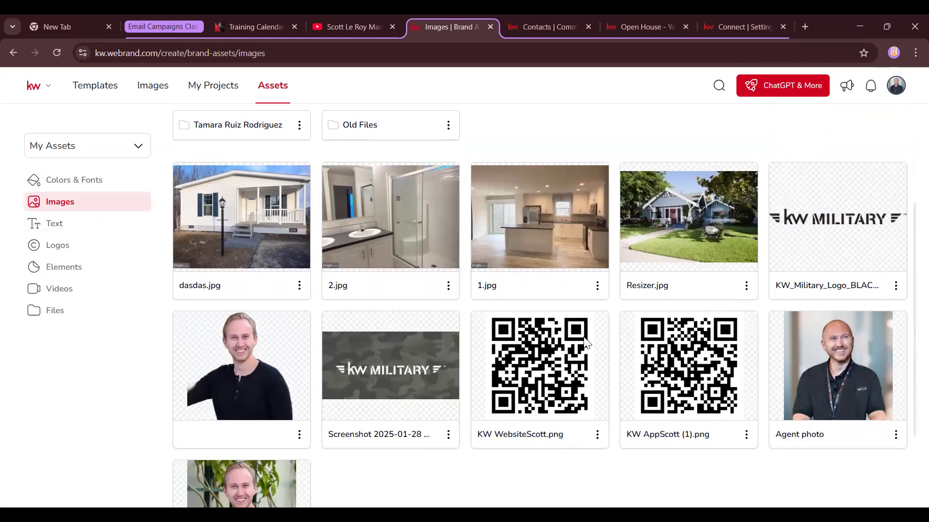
pyautogui.scroll(-3, 588, 342)
pyautogui.click(300, 166)
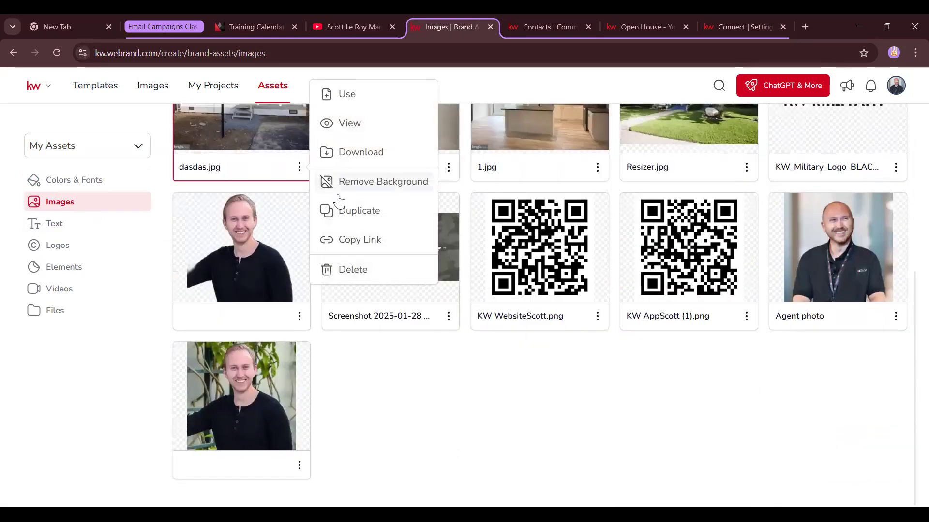
pyautogui.click(398, 345)
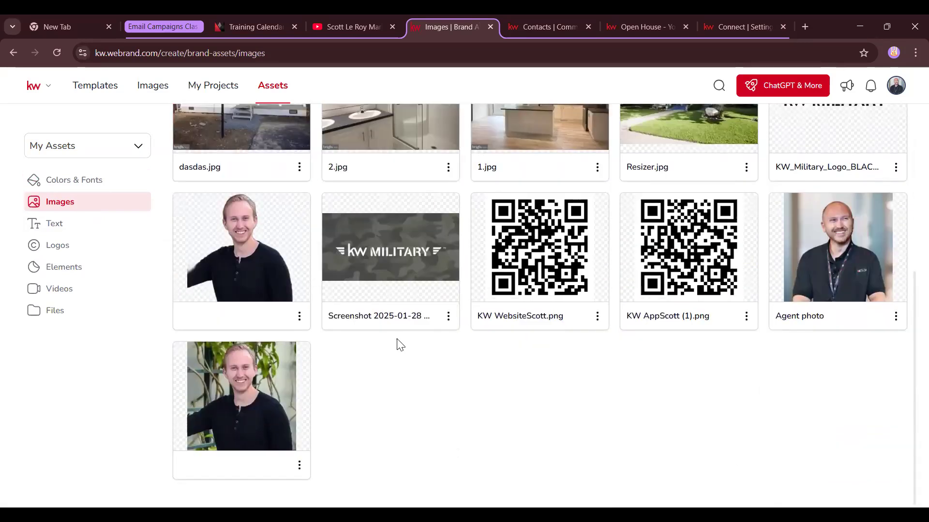
pyautogui.click(300, 167)
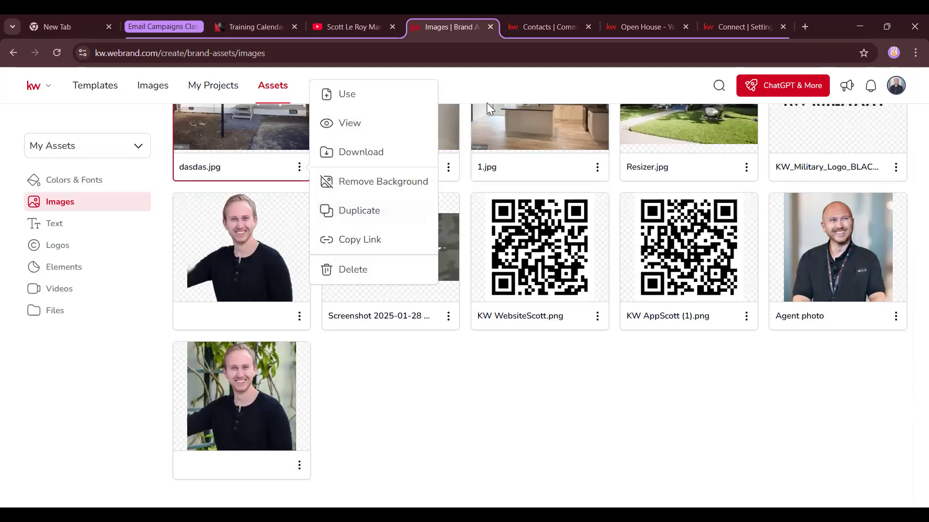
pyautogui.click(857, 338)
pyautogui.scroll(2, 865, 375)
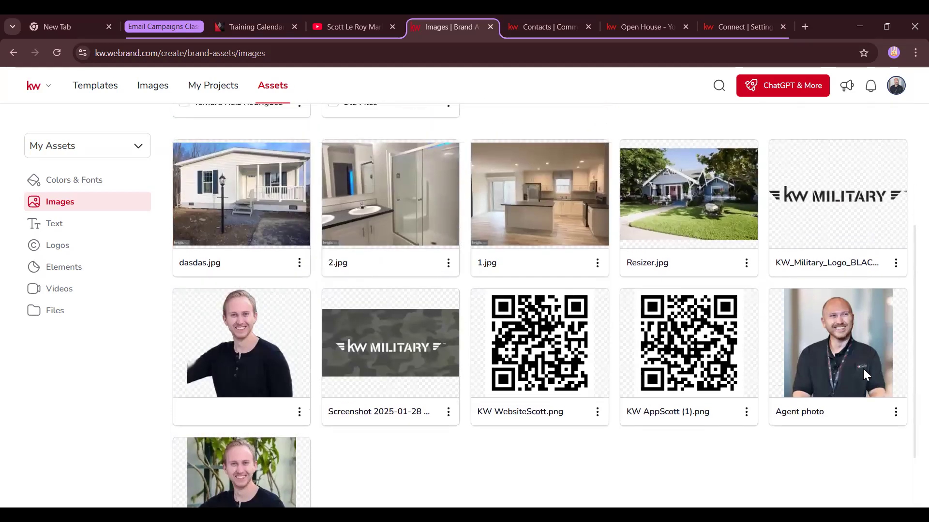
pyautogui.scroll(-1, 859, 379)
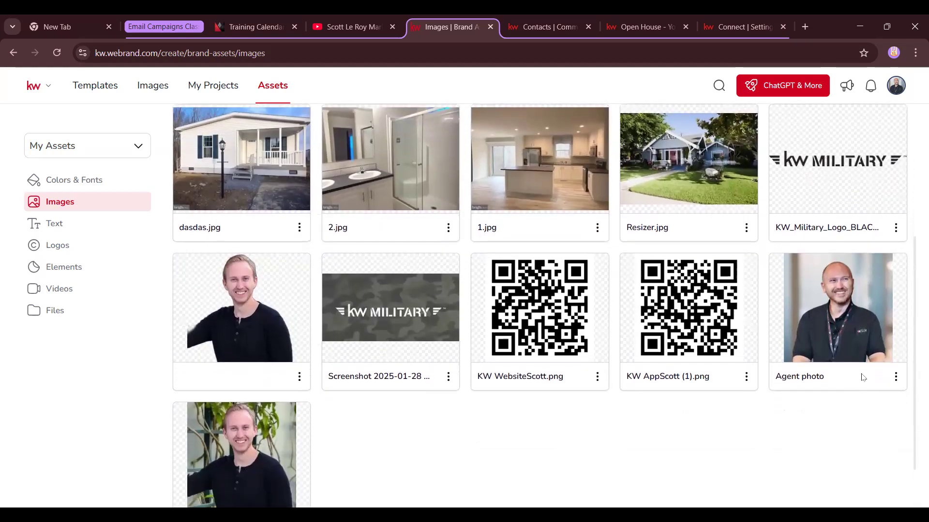
pyautogui.click(896, 378)
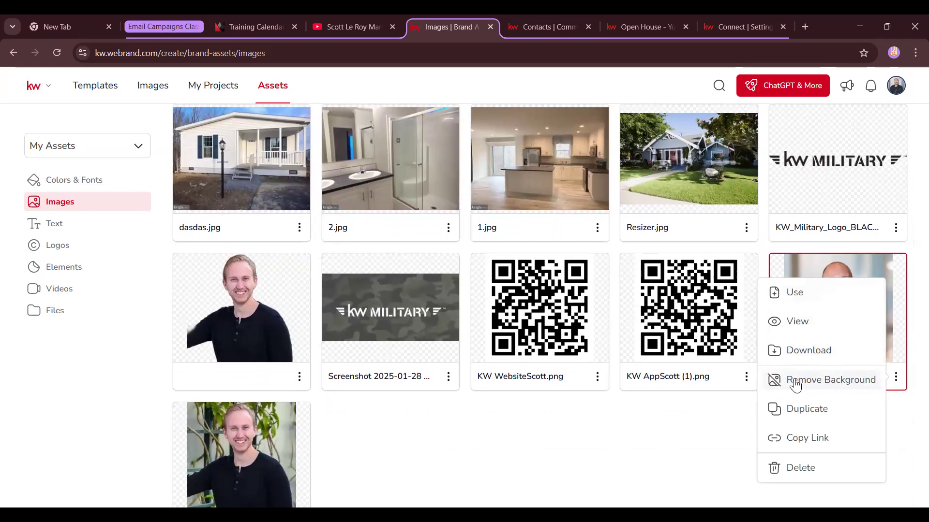
pyautogui.click(817, 385)
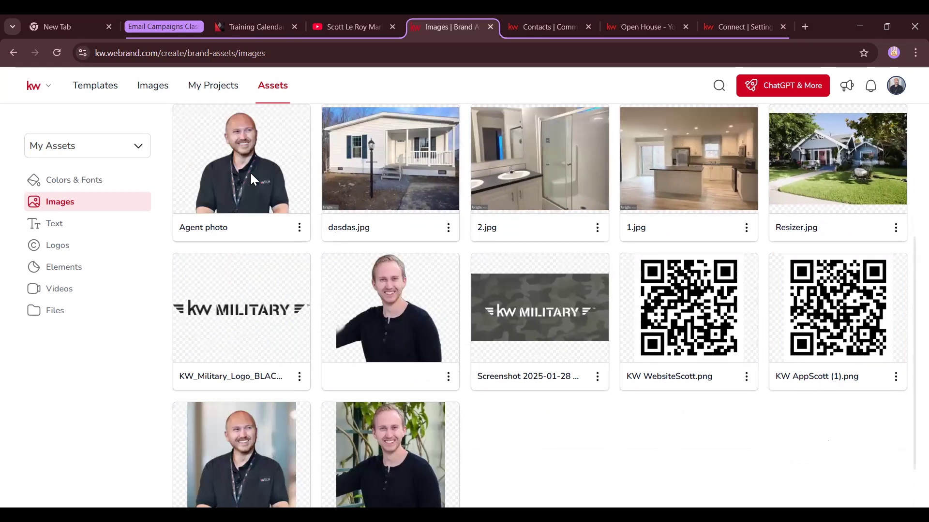
pyautogui.scroll(3, 251, 193)
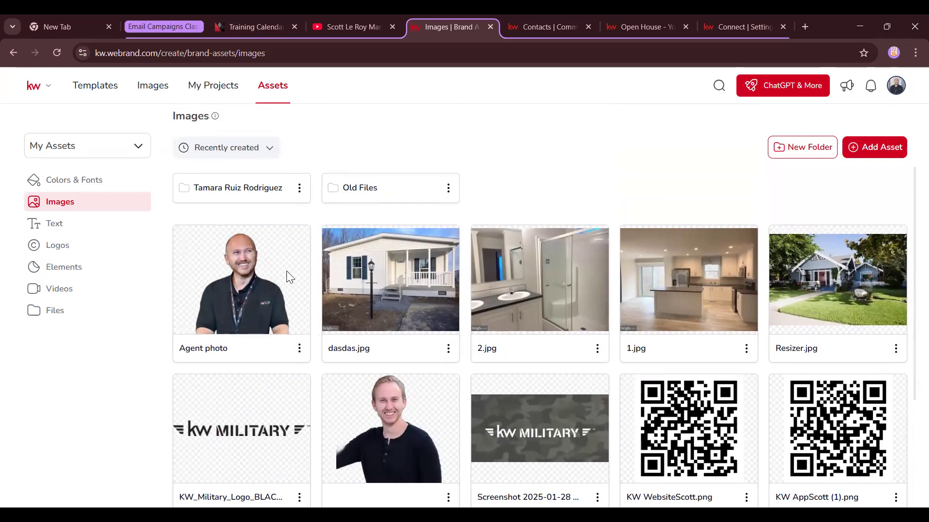
pyautogui.scroll(-3, 262, 276)
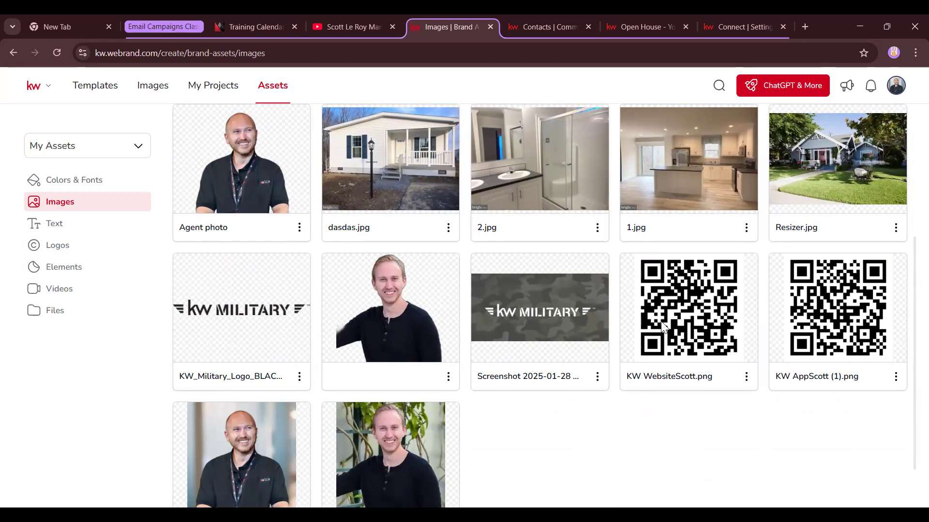
pyautogui.scroll(4, 408, 302)
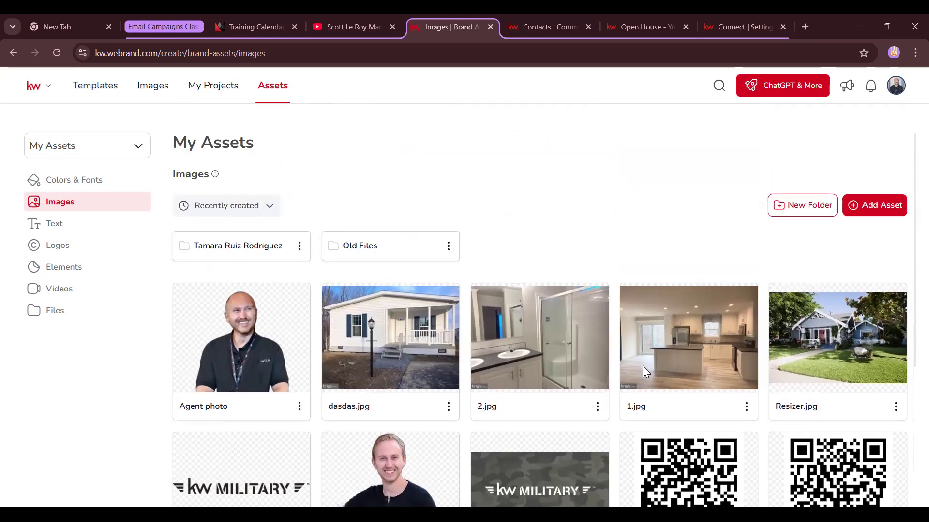
pyautogui.scroll(-1, 644, 368)
pyautogui.scroll(-3, 555, 405)
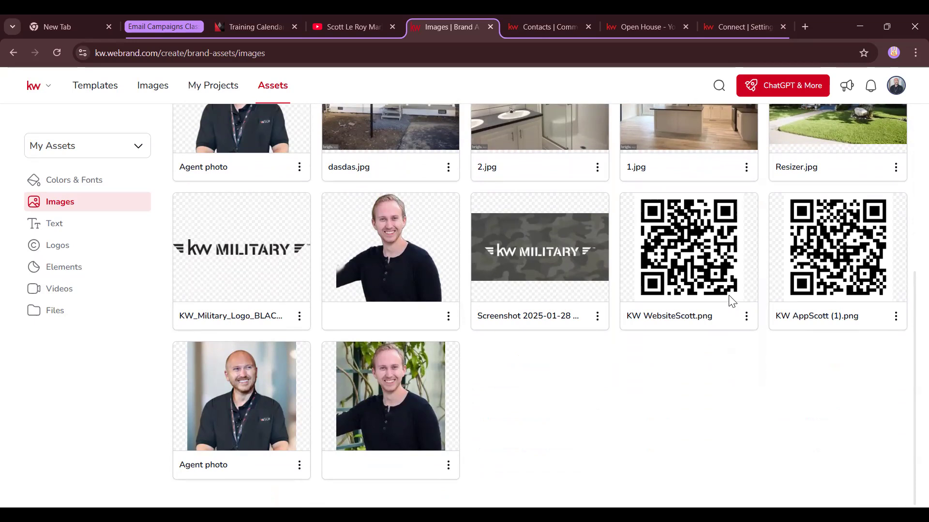
pyautogui.scroll(4, 682, 318)
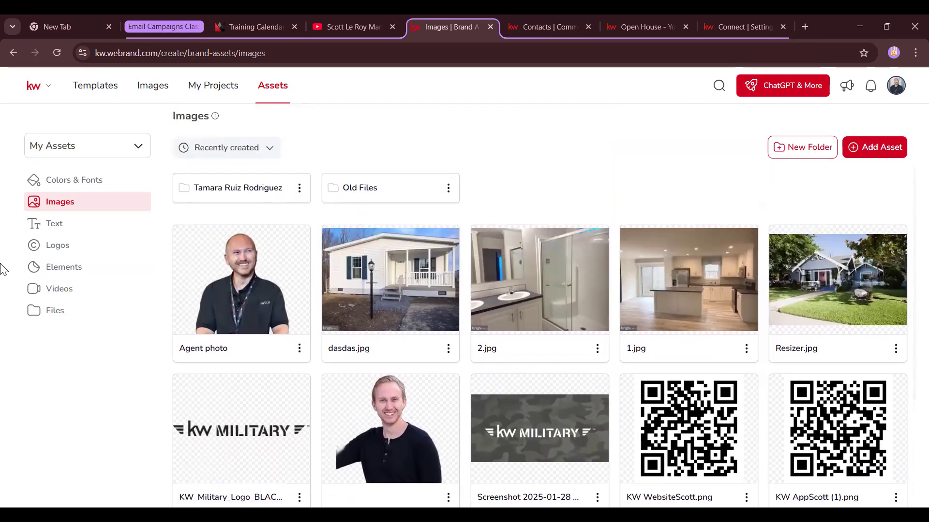
# Show the saved text assets and look through the cards
pyautogui.click(69, 226)
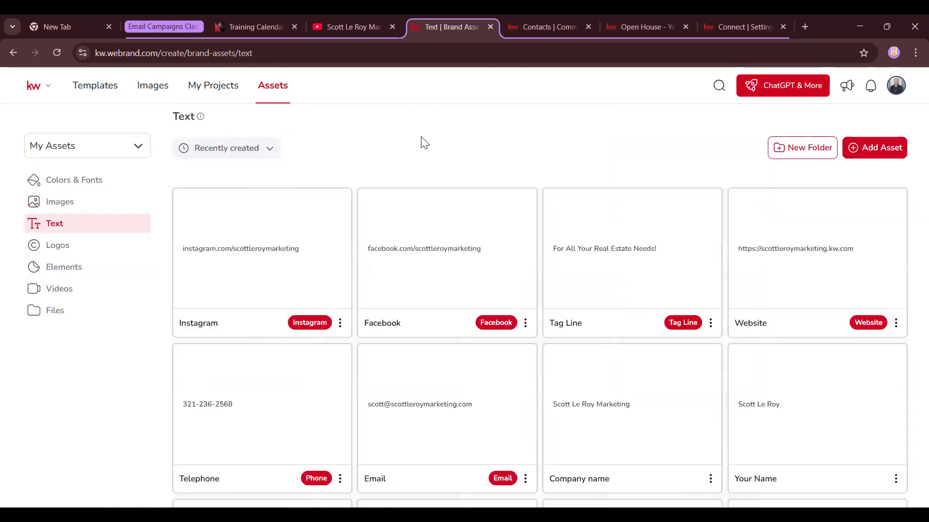
pyautogui.scroll(-3, 576, 300)
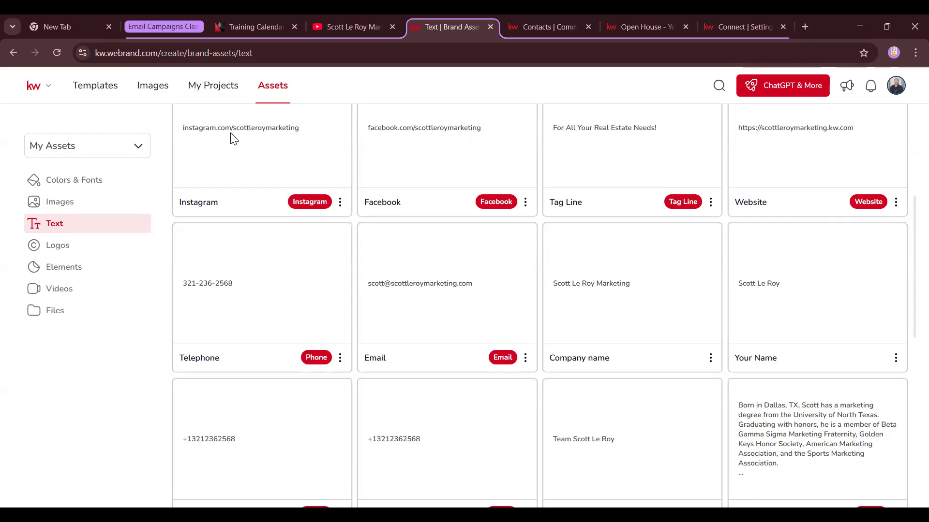
pyautogui.scroll(3, 323, 207)
pyautogui.scroll(-5, 338, 200)
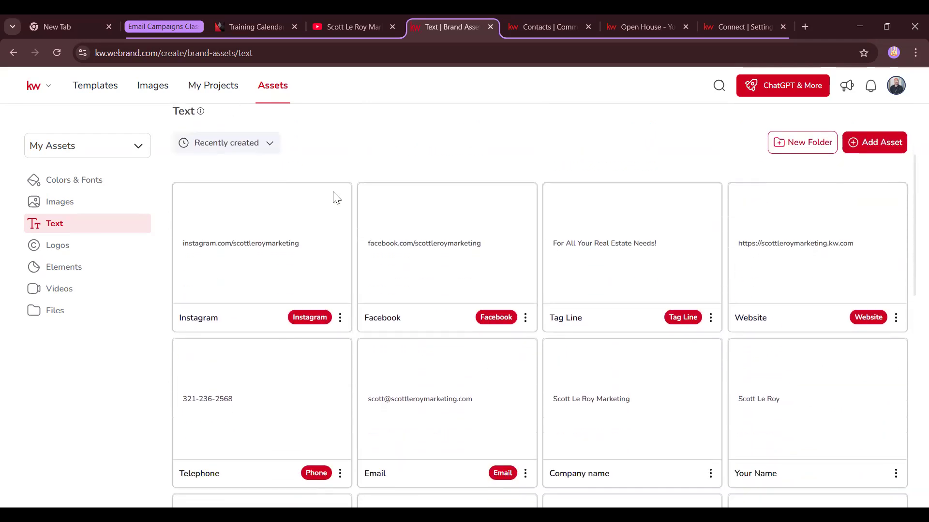
pyautogui.scroll(-4, 340, 199)
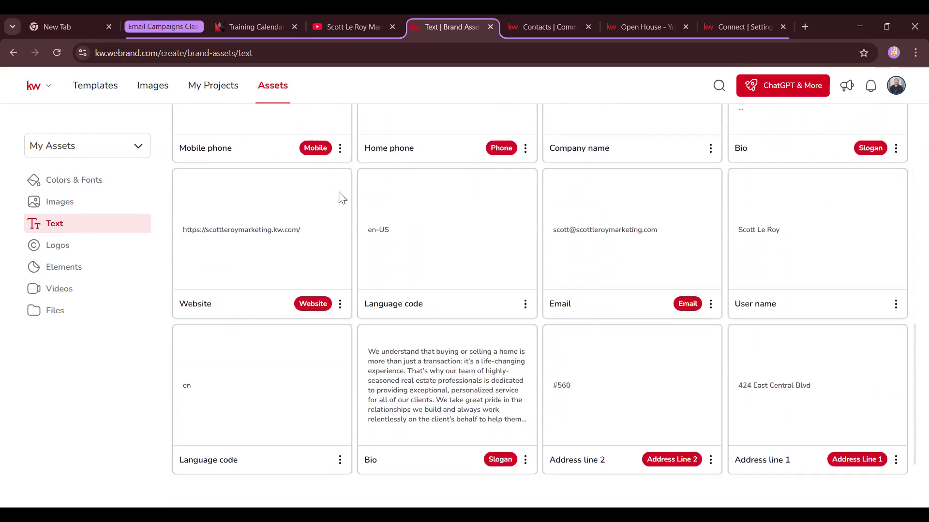
pyautogui.scroll(-2, 341, 198)
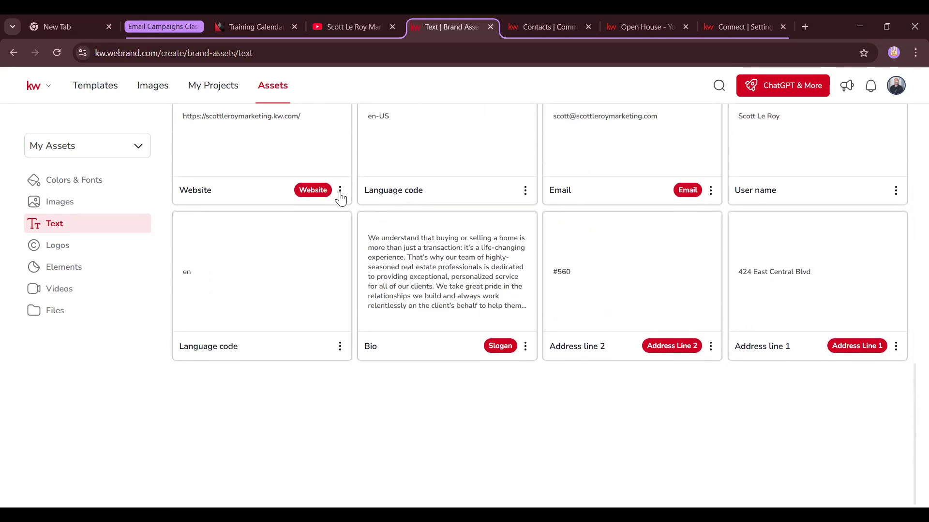
pyautogui.scroll(12, 601, 270)
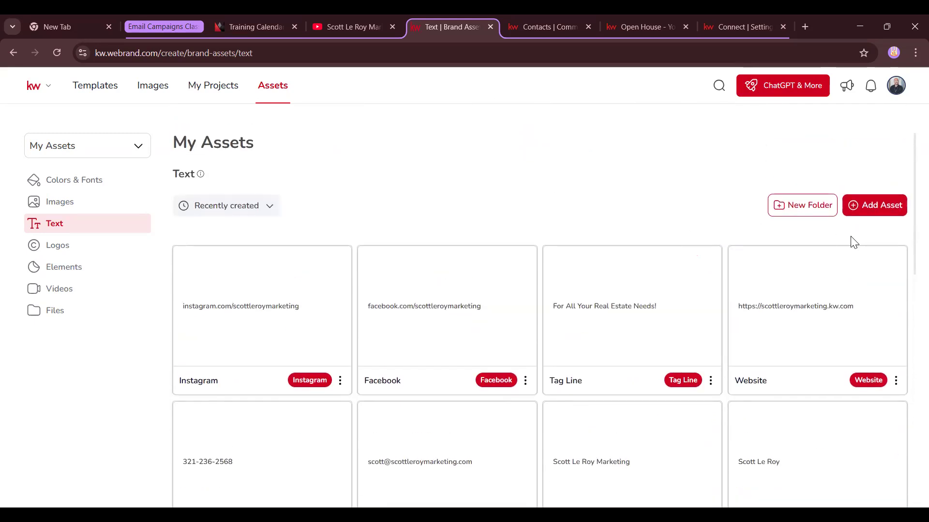
# Check which text asset types Add Asset offers, then switch to the logo assets
pyautogui.click(875, 214)
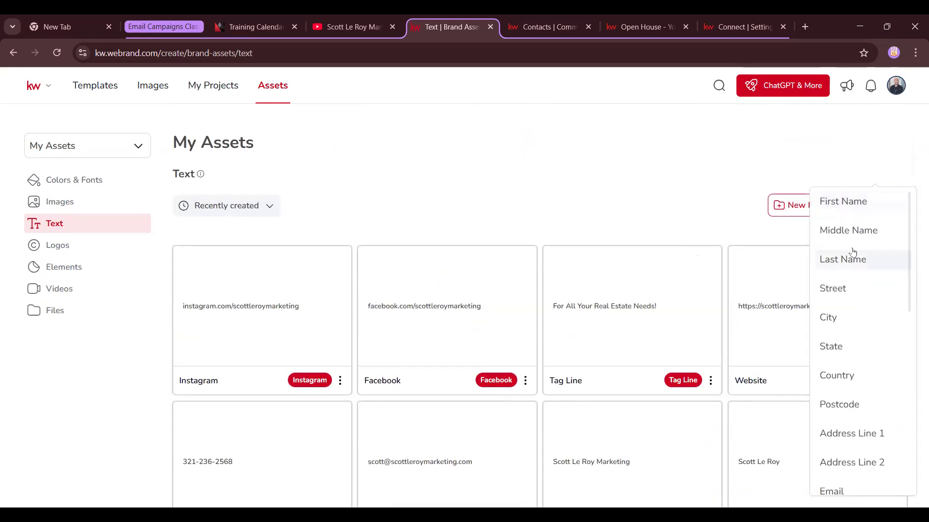
pyautogui.scroll(-5, 864, 426)
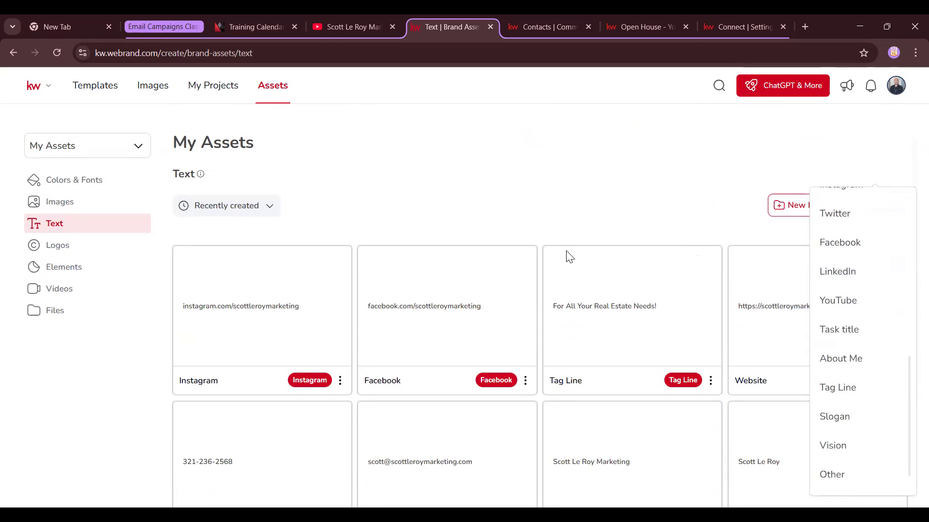
pyautogui.click(551, 207)
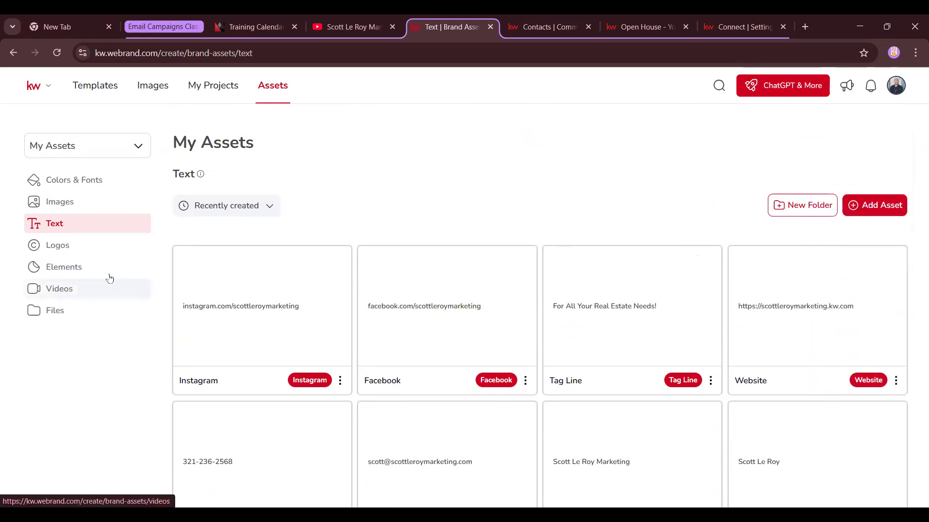
pyautogui.click(84, 254)
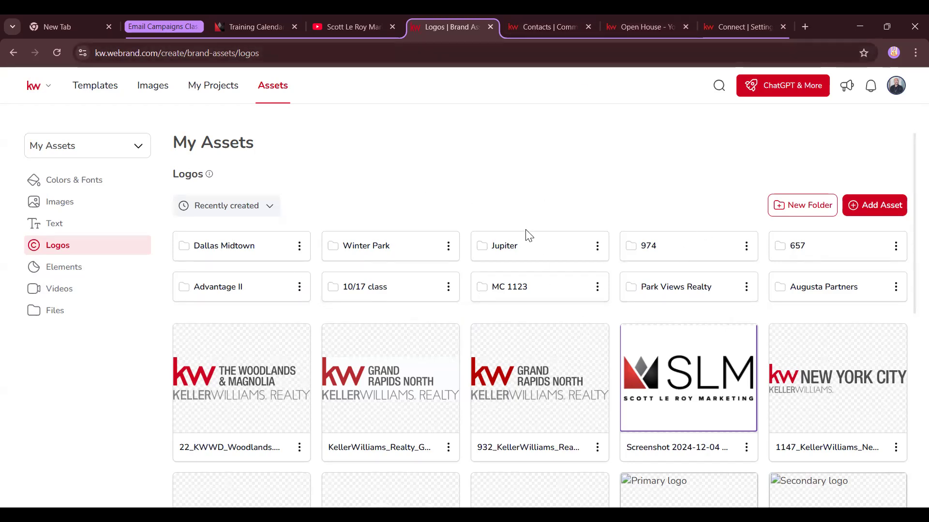
# Open a new blank browser tab beside the KW Designs Logos tab
pyautogui.click(806, 26)
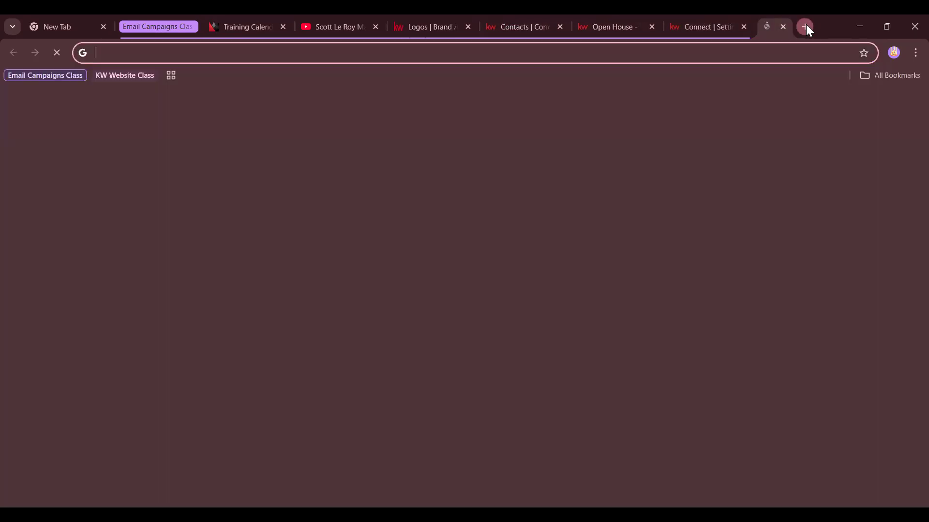
# Load kwconnect.com and open Marketing from the Resources menu
pyautogui.write('kwconn')
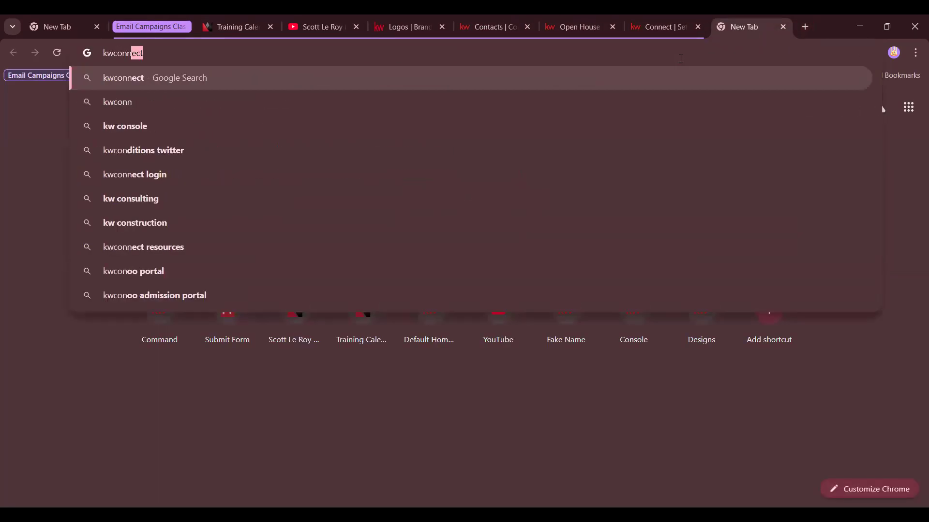
pyautogui.write('ect.com')
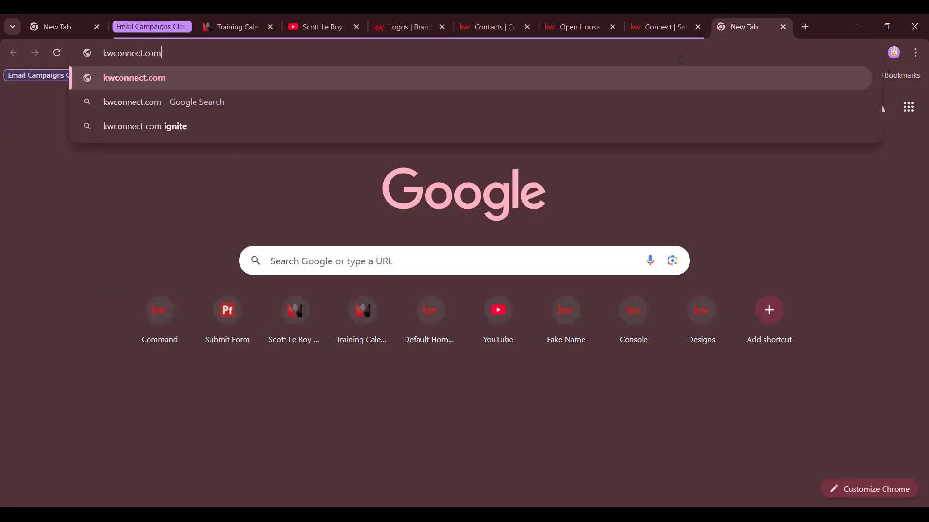
pyautogui.press('Return')
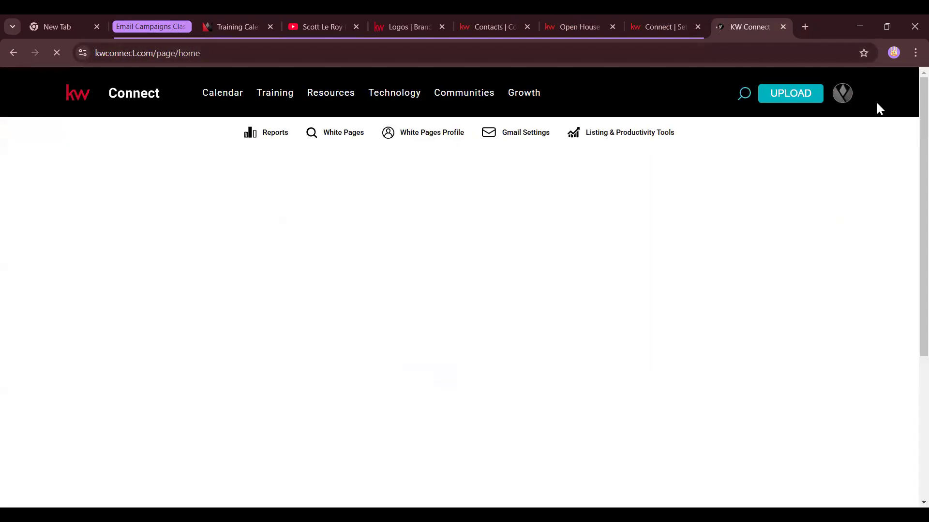
pyautogui.click(842, 94)
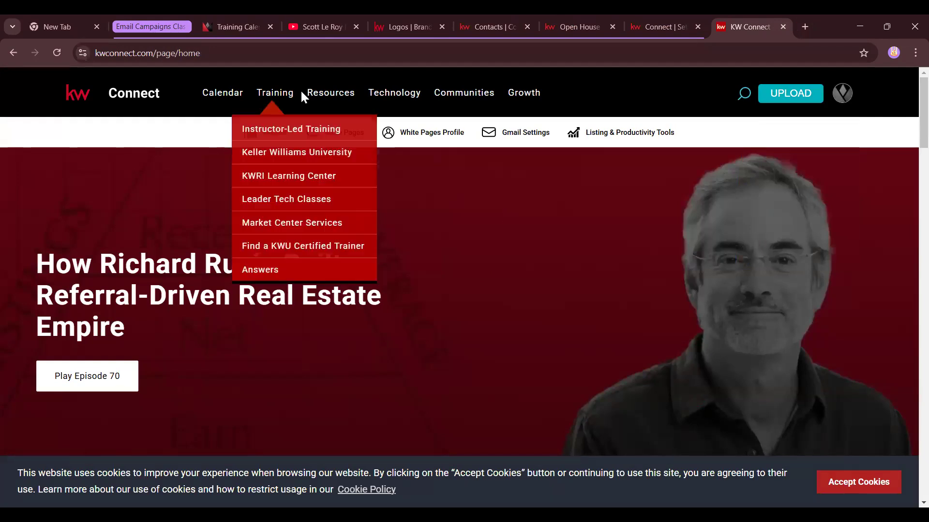
pyautogui.moveTo(323, 94)
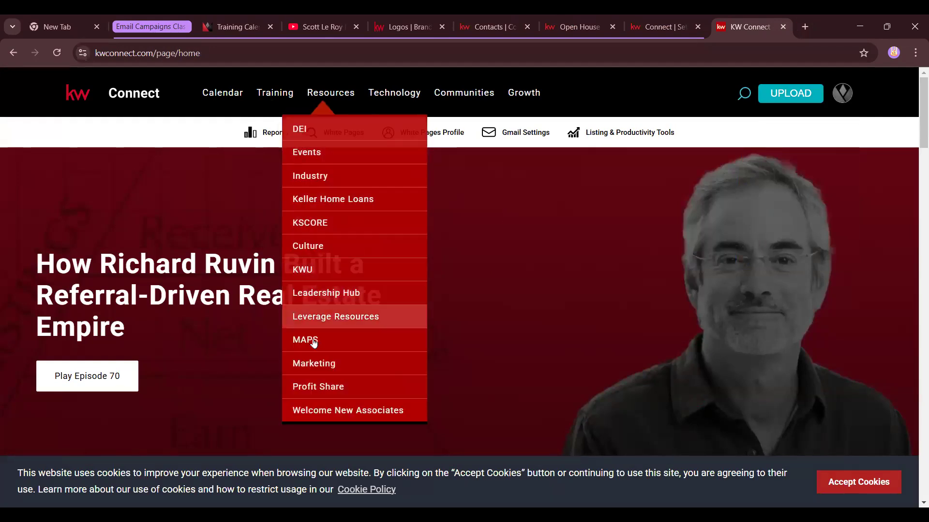
pyautogui.click(312, 369)
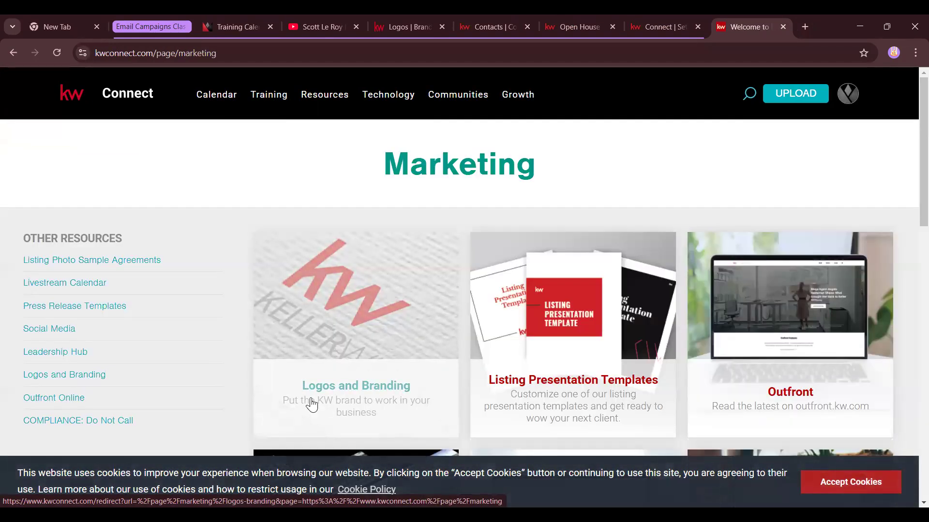
# Open the Logos and Branding page and close the old KW Connect tab
pyautogui.click(348, 369)
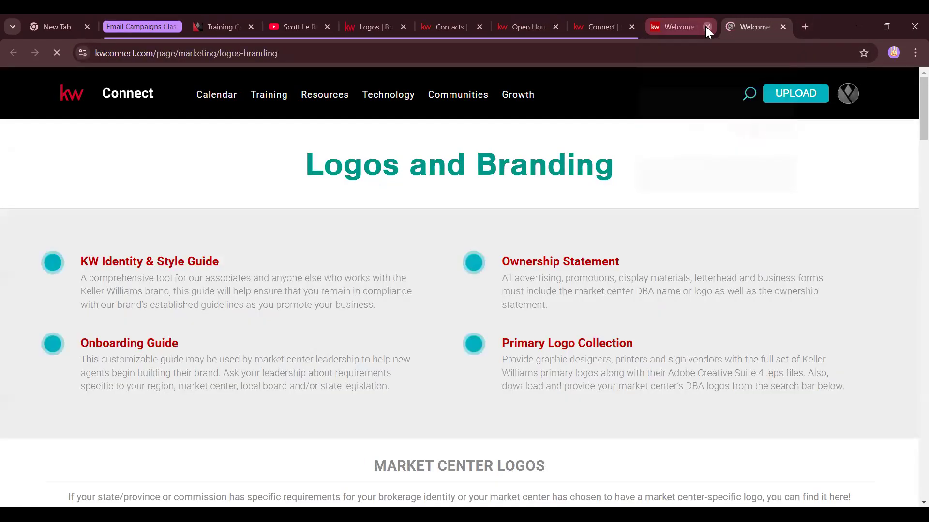
pyautogui.click(706, 27)
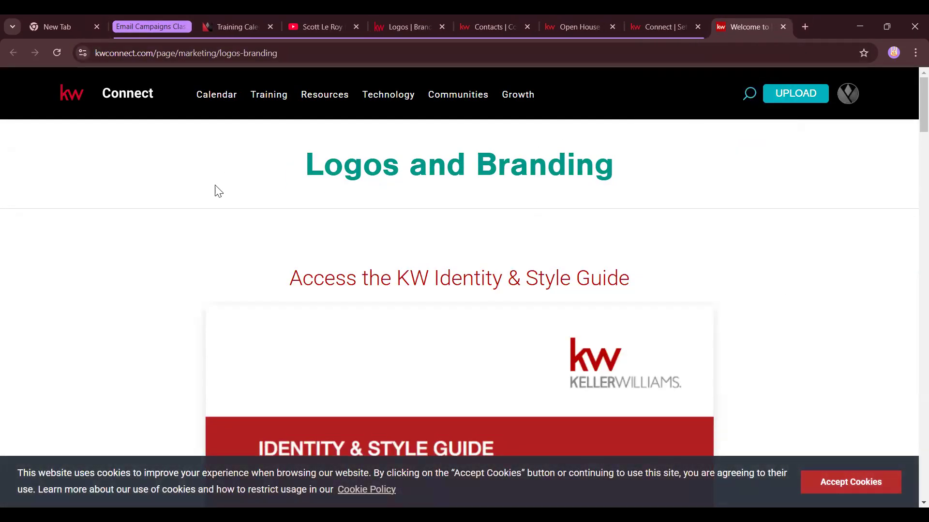
pyautogui.moveTo(272, 172); pyautogui.dragTo(576, 214)
pyautogui.scroll(-7, 575, 214)
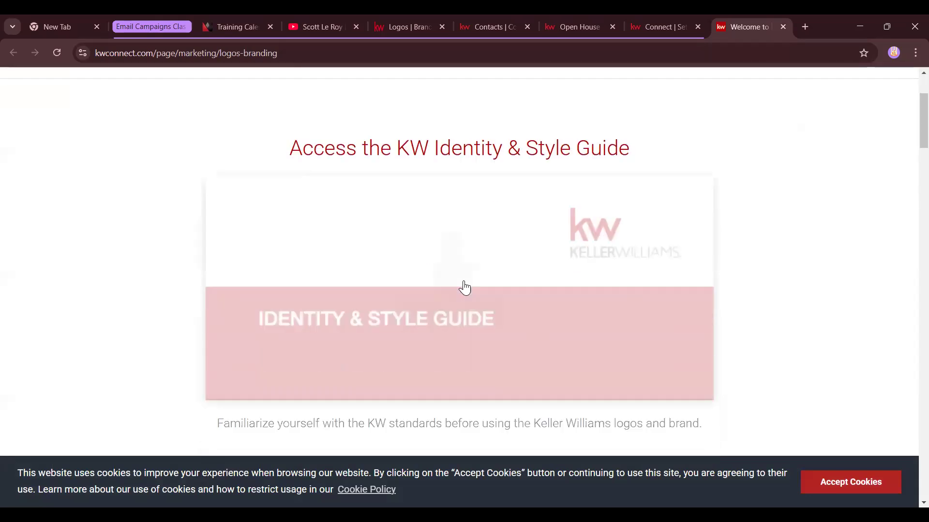
pyautogui.scroll(-15, 434, 216)
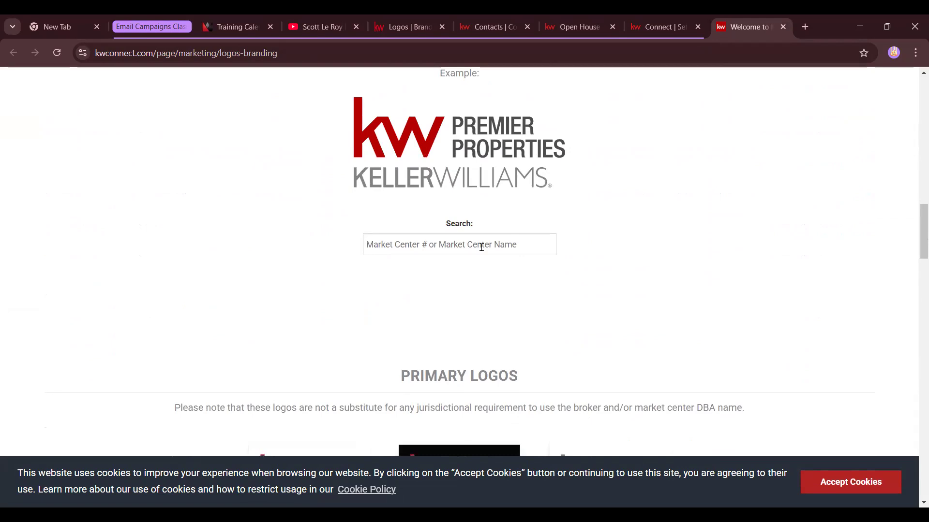
# Search market center 546, copy the Eastland Partners name, and download its logo package
pyautogui.write('5')
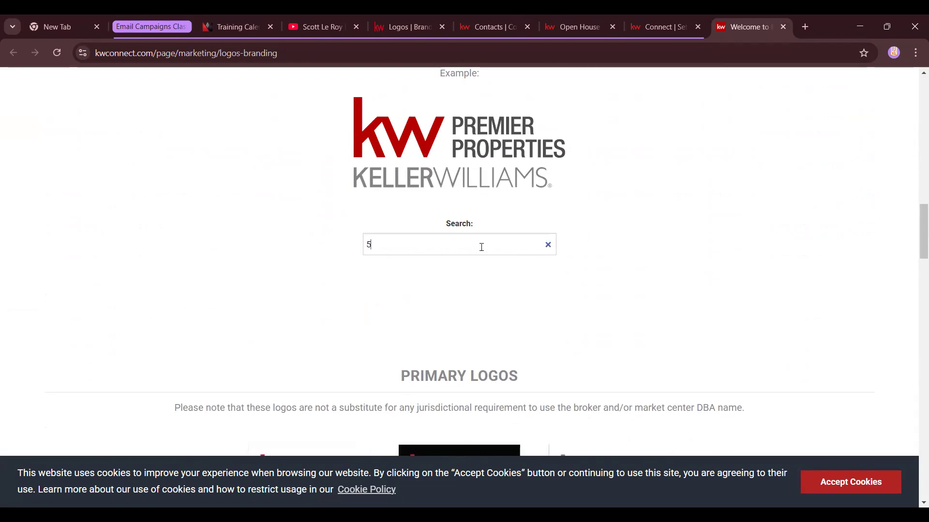
pyautogui.write('46')
pyautogui.moveTo(285, 290); pyautogui.dragTo(370, 302)
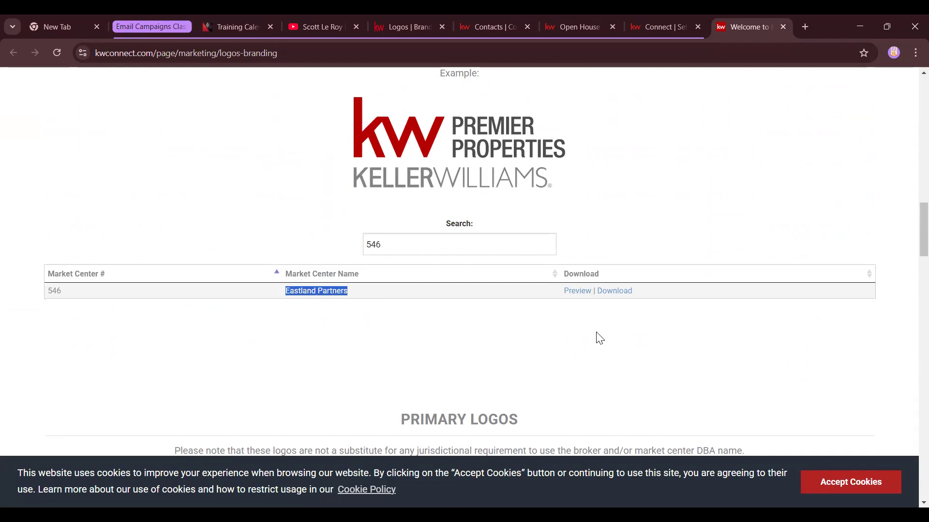
pyautogui.rightClick(331, 293)
pyautogui.click(355, 307)
pyautogui.click(586, 292)
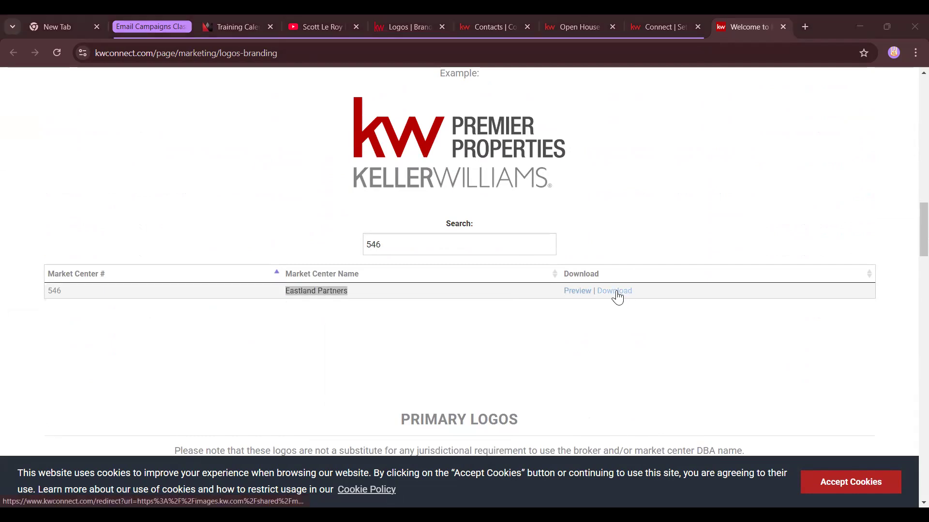
pyautogui.click(616, 292)
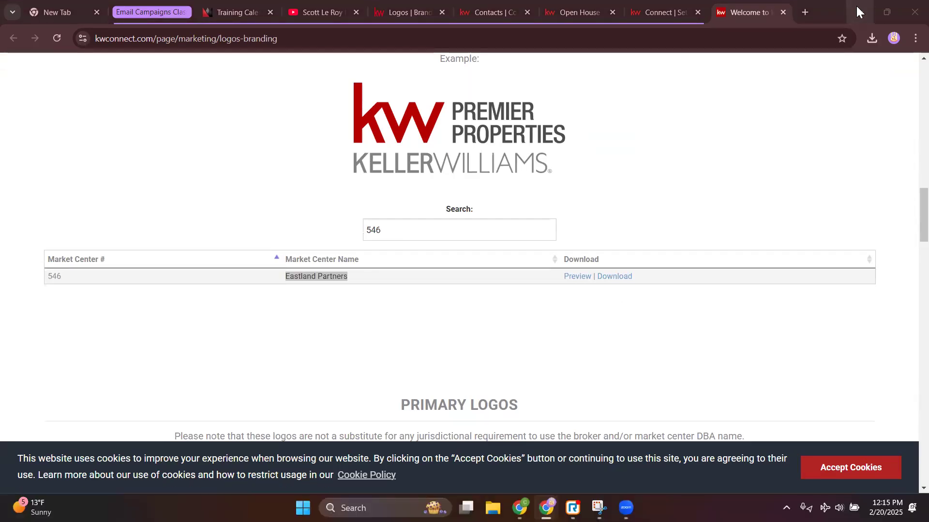
# Extract the downloaded logo zip into Downloads and open the 546_EastlandPartners folder
pyautogui.click(867, 38)
pyautogui.click(739, 93)
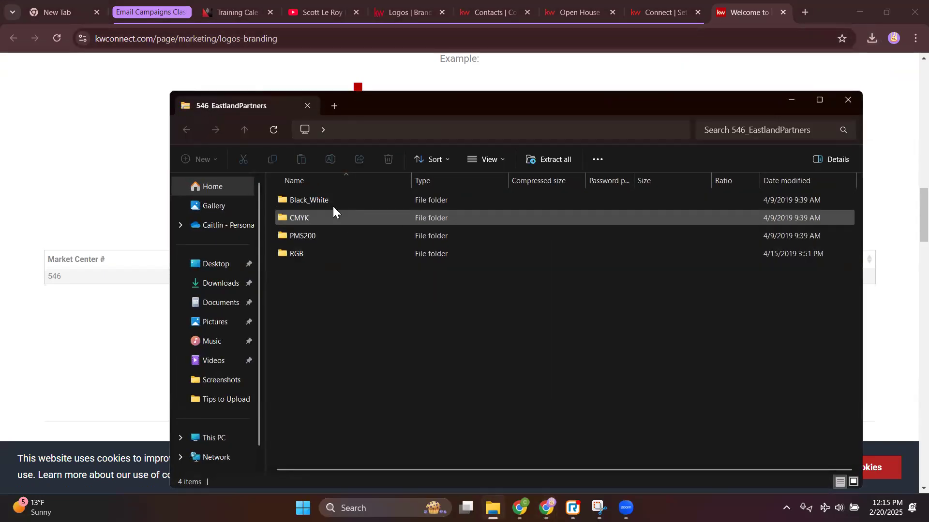
pyautogui.click(557, 159)
pyautogui.press('Return')
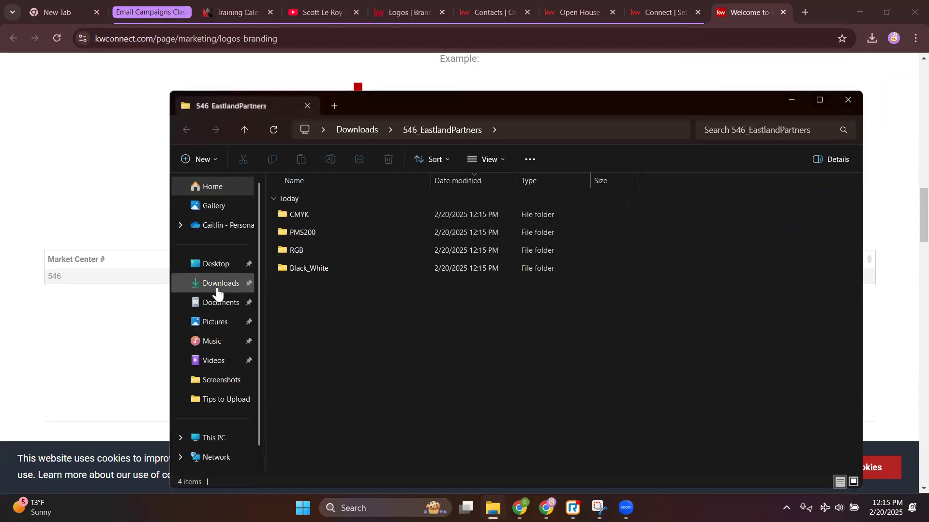
pyautogui.click(218, 289)
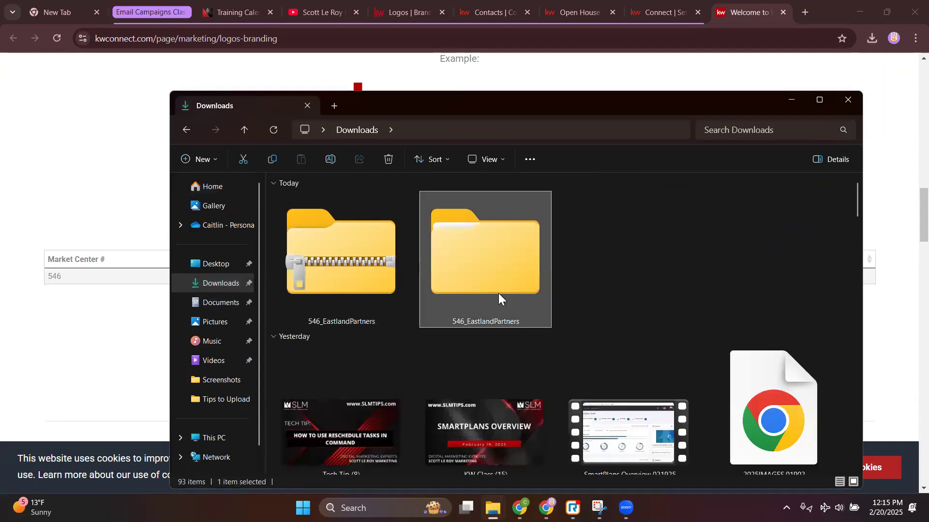
pyautogui.doubleClick(496, 271)
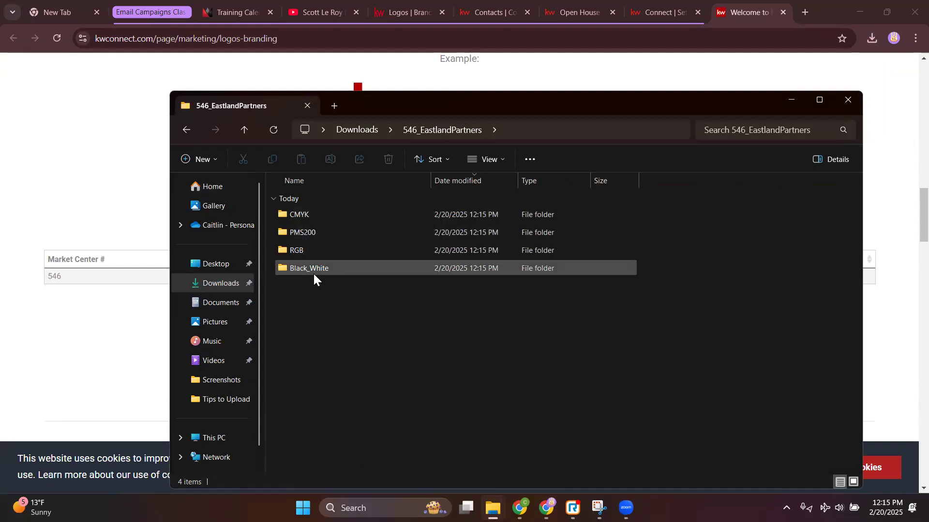
# Preview the CMYK and Black_White logo folders as large thumbnails, then close the window
pyautogui.doubleClick(304, 216)
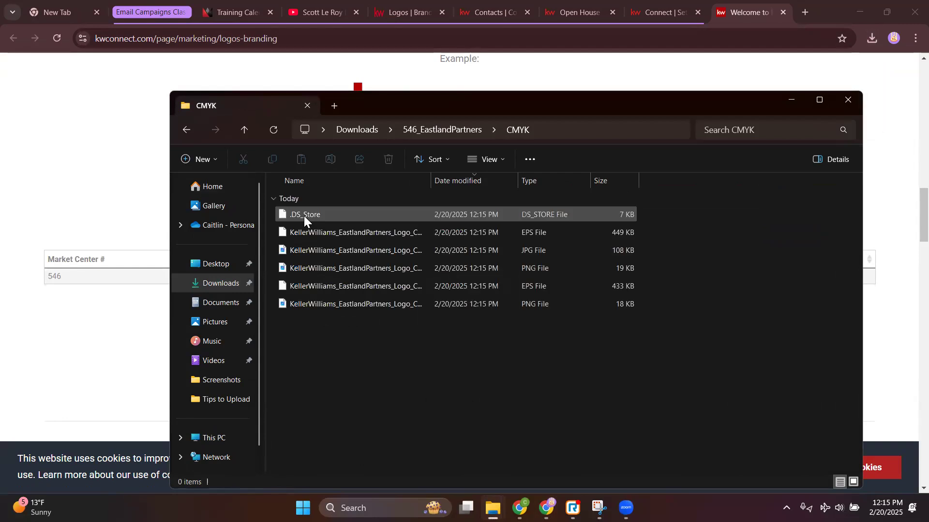
pyautogui.click(501, 159)
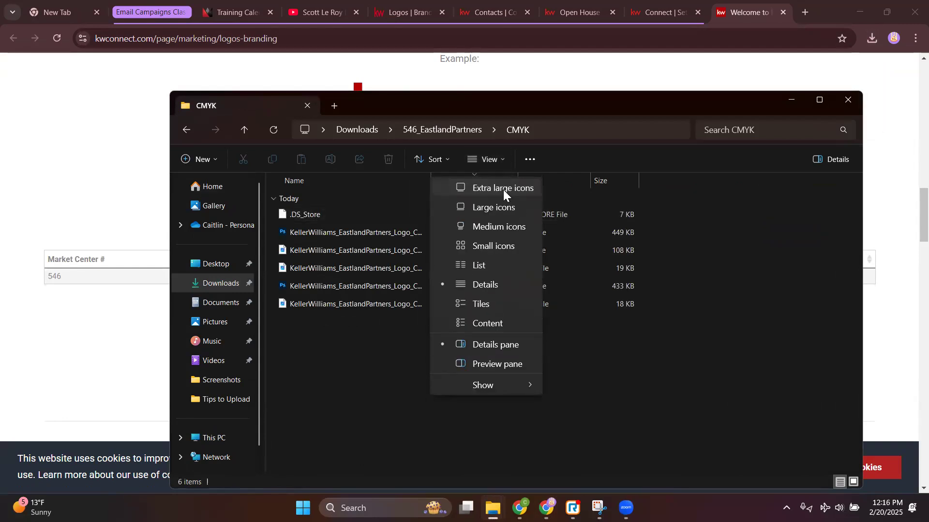
pyautogui.click(503, 190)
pyautogui.moveTo(524, 109); pyautogui.dragTo(450, 59)
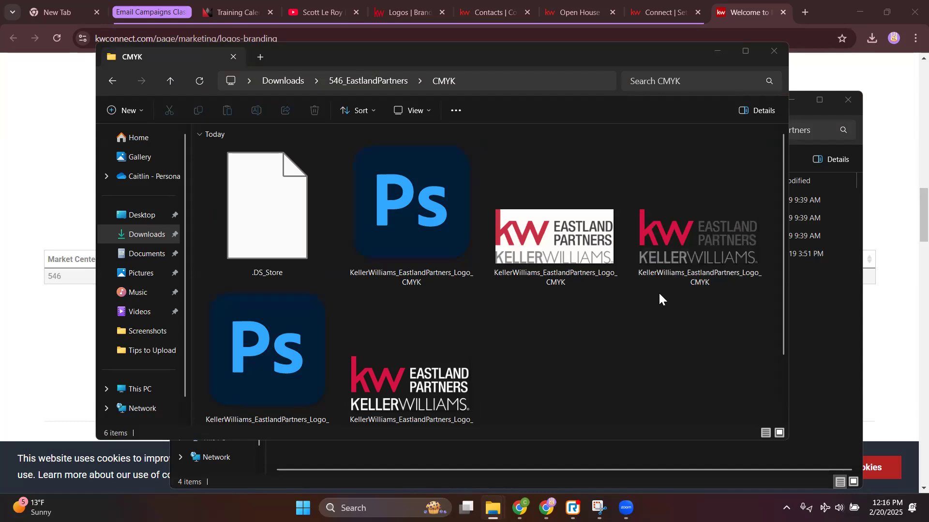
pyautogui.click(372, 81)
pyautogui.doubleClick(240, 221)
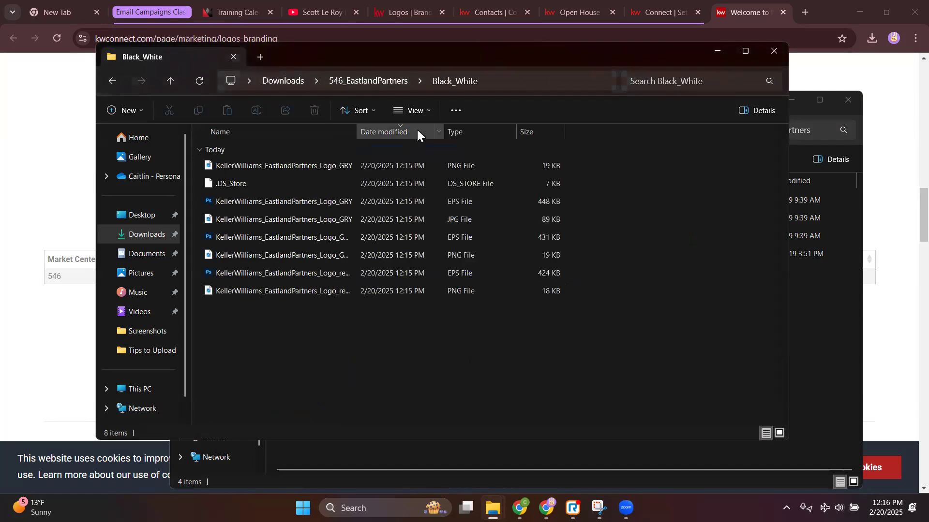
pyautogui.click(419, 112)
pyautogui.click(427, 139)
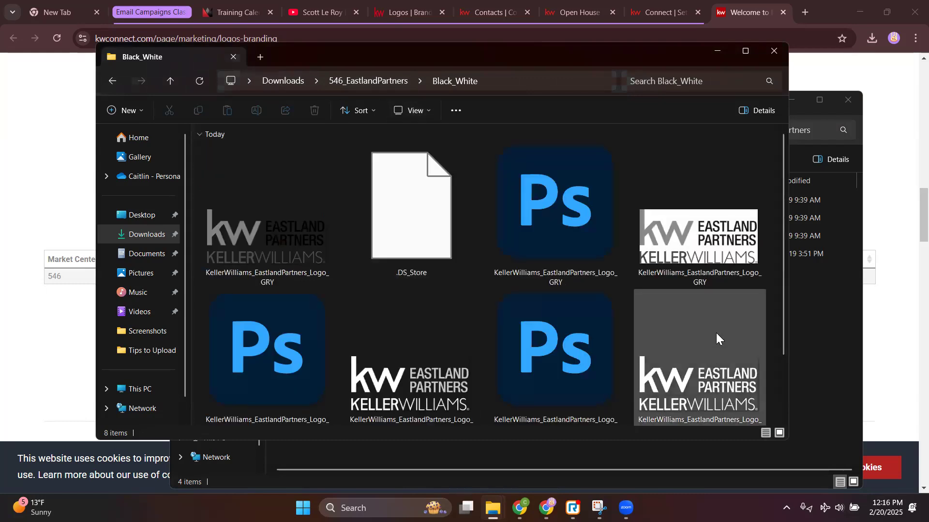
pyautogui.scroll(-1, 699, 298)
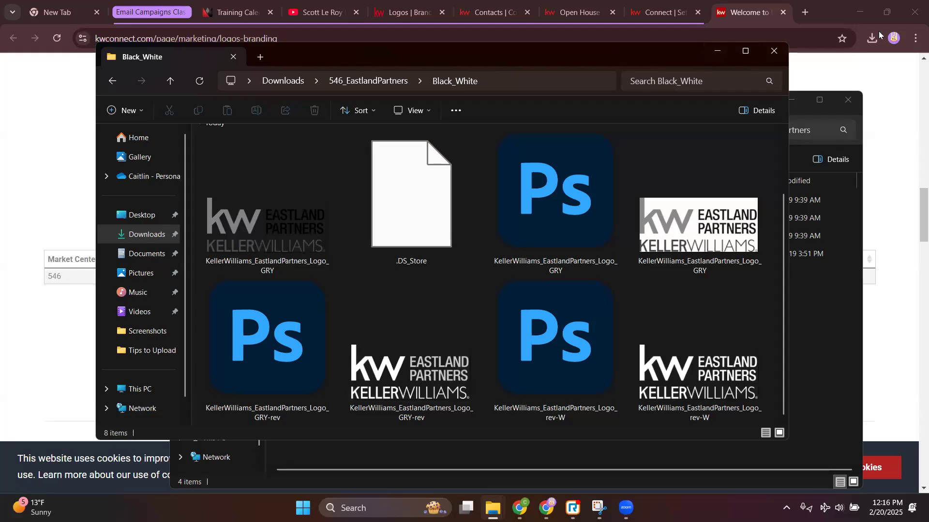
pyautogui.click(773, 52)
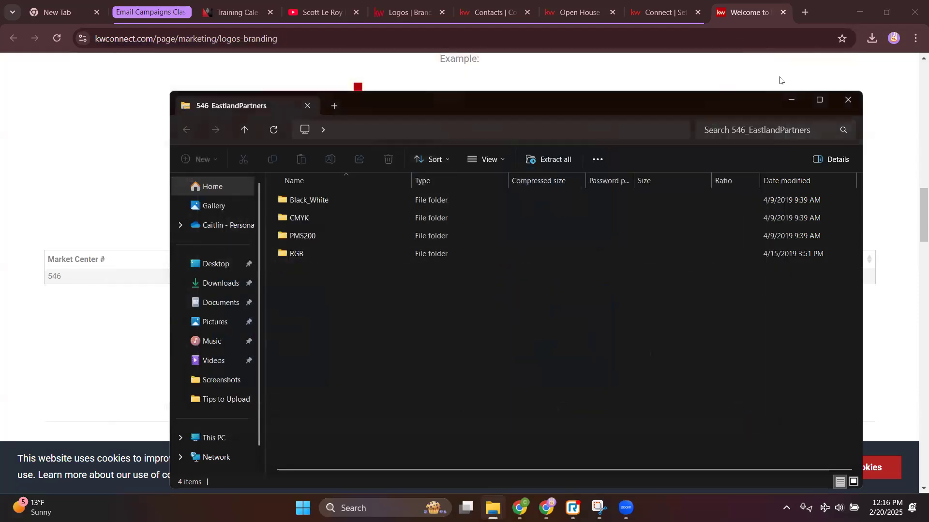
# Close the zip folder window and copy the Eastland Partners name
pyautogui.click(848, 100)
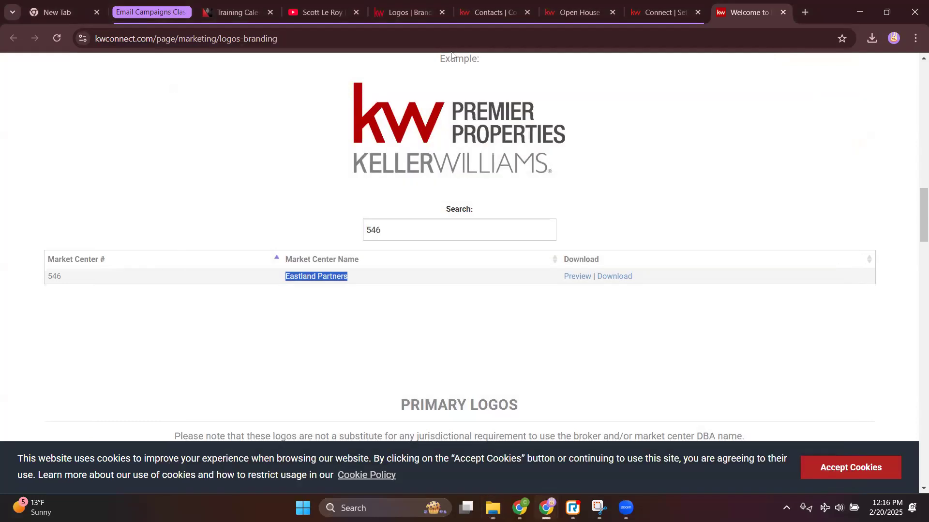
pyautogui.rightClick(331, 277)
pyautogui.click(345, 292)
# Create an Eastland Partners folder in the KW Designs logos and start adding an asset there
pyautogui.click(410, 12)
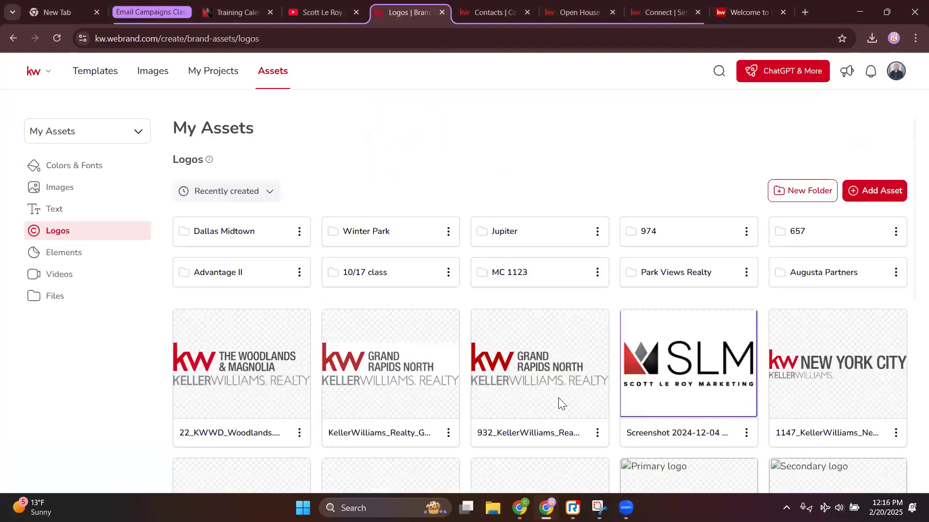
pyautogui.click(817, 192)
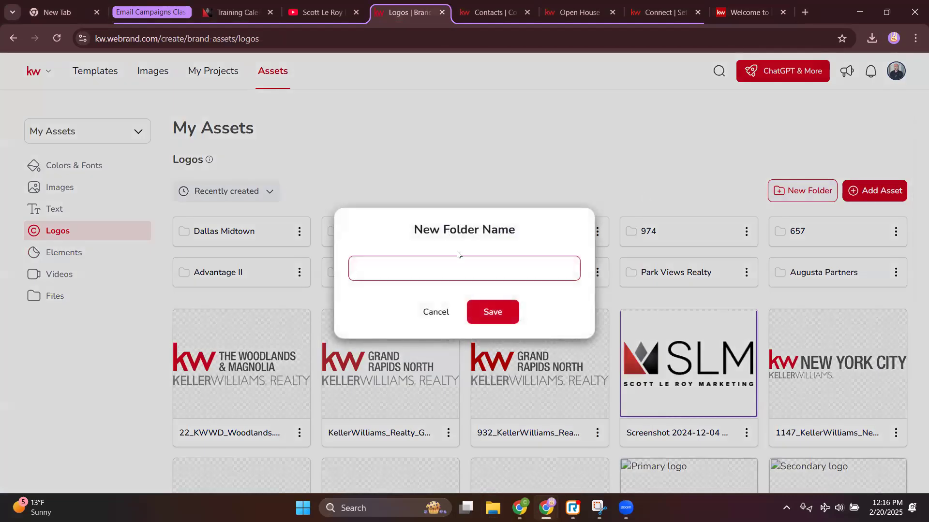
pyautogui.rightClick(431, 264)
pyautogui.click(469, 328)
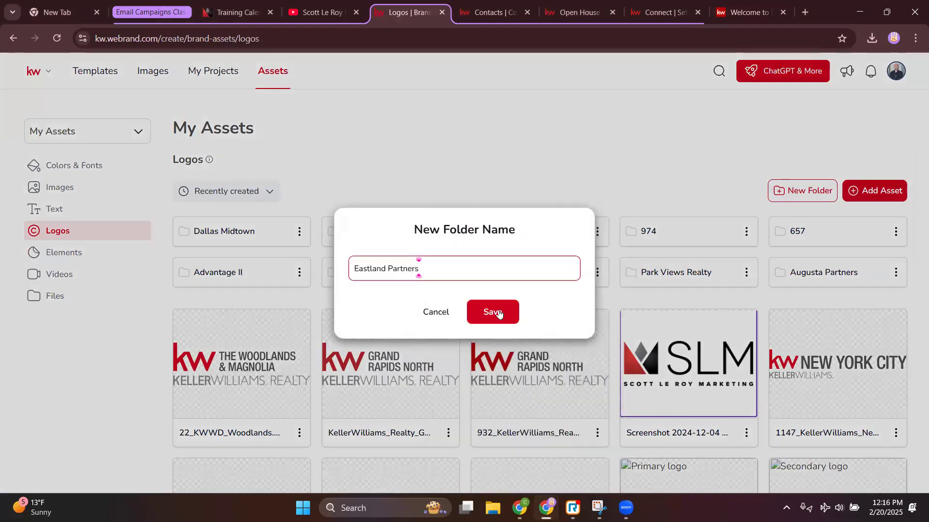
pyautogui.click(508, 316)
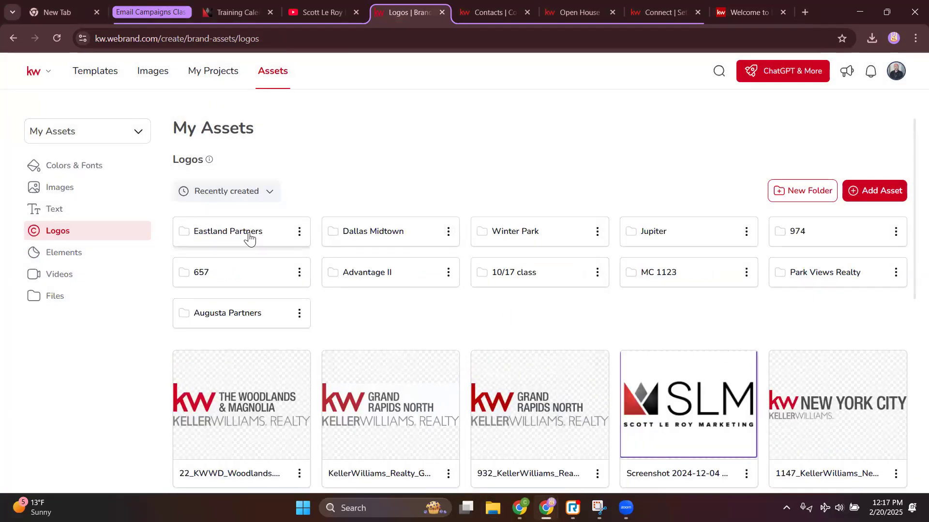
pyautogui.doubleClick(249, 233)
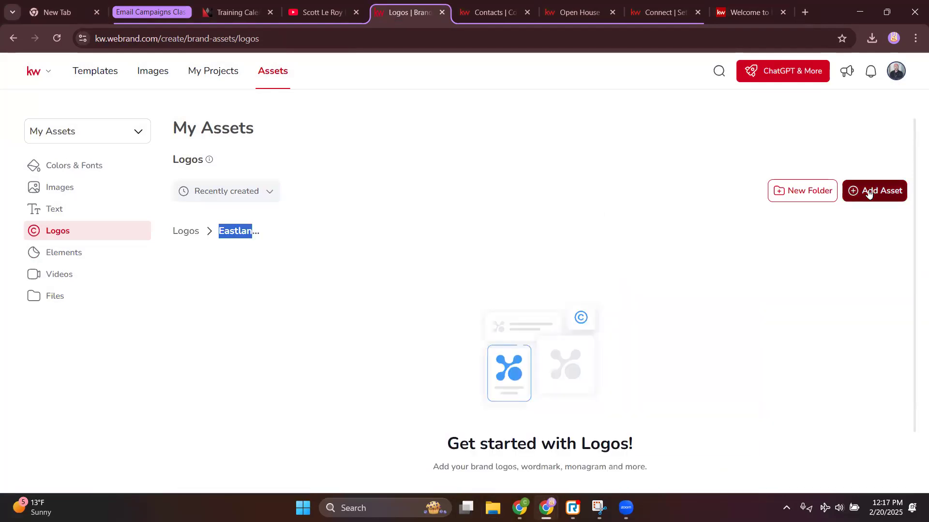
pyautogui.click(869, 193)
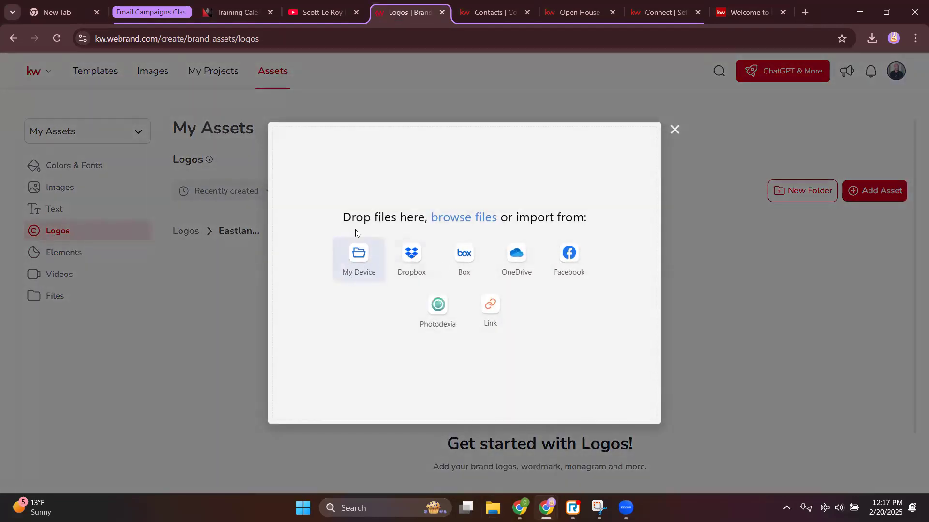
# Add the three CMYK logo files from 546_EastlandPartners to the upload
pyautogui.click(352, 262)
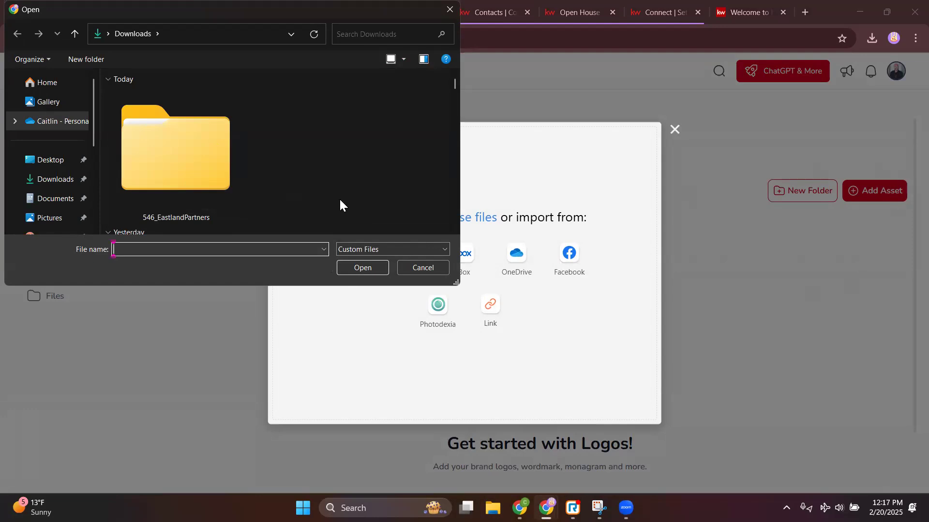
pyautogui.doubleClick(179, 143)
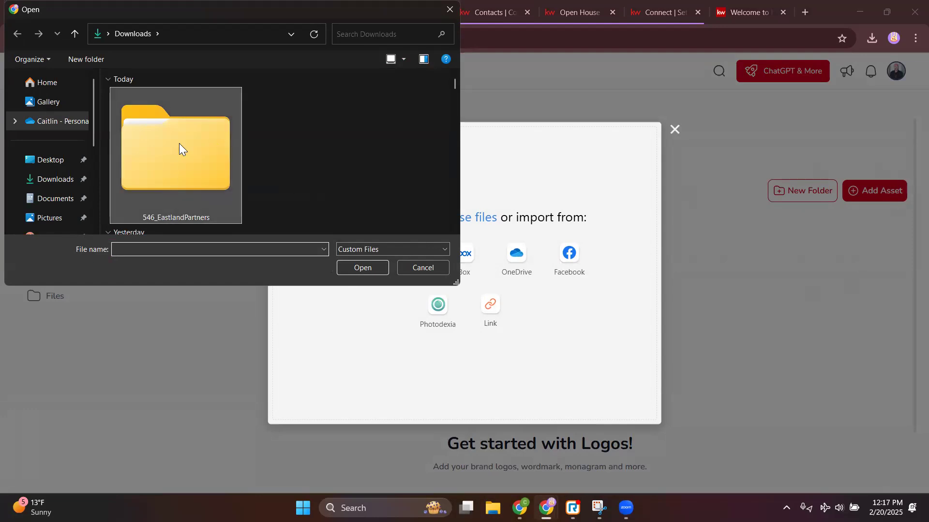
pyautogui.doubleClick(139, 110)
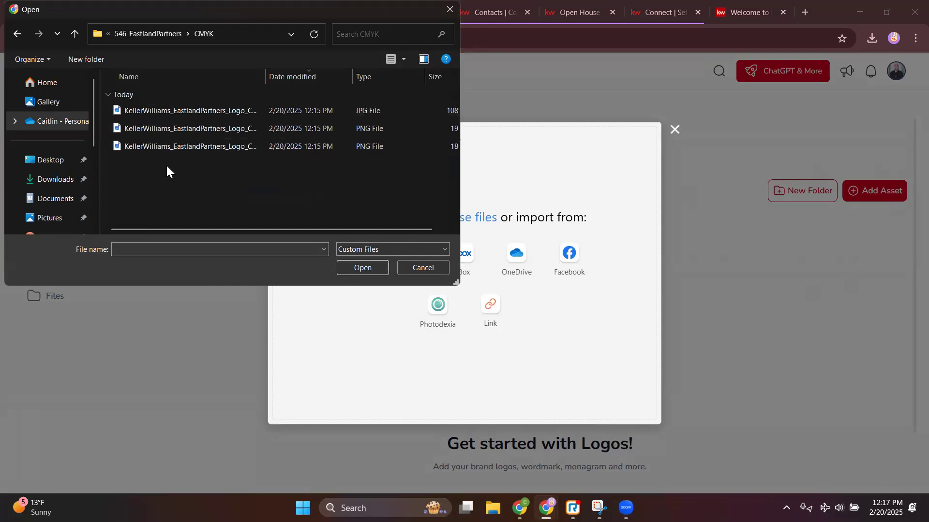
pyautogui.moveTo(166, 164); pyautogui.dragTo(165, 106)
pyautogui.click(363, 268)
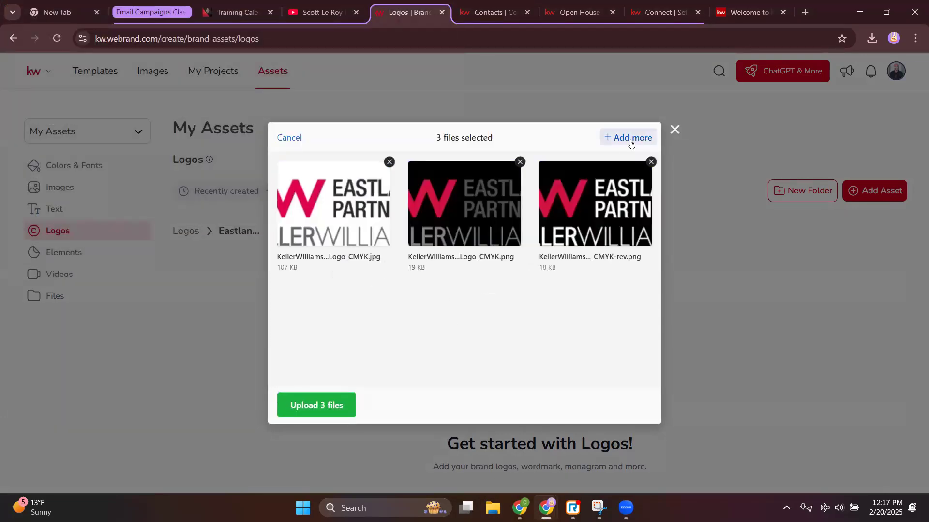
# Add the four Black_White logo files and upload all seven logos
pyautogui.click(630, 137)
pyautogui.click(364, 281)
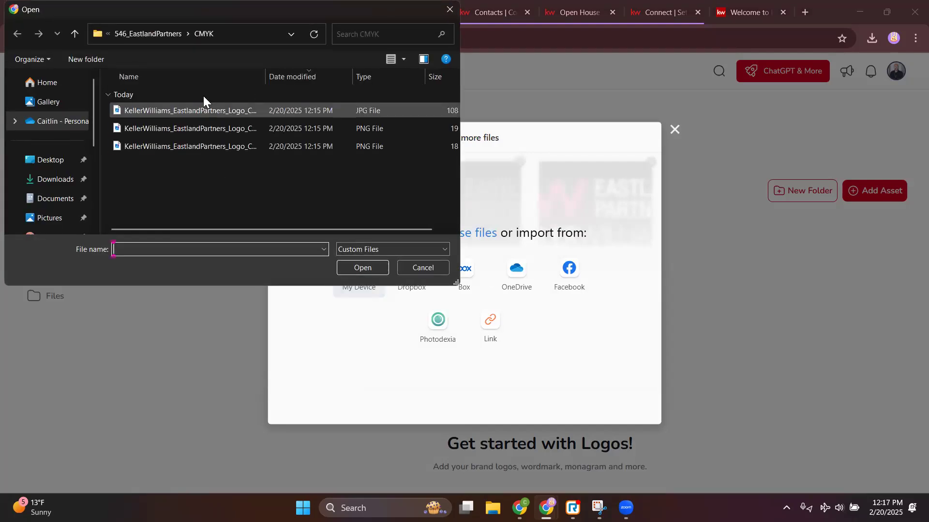
pyautogui.click(167, 37)
pyautogui.doubleClick(155, 164)
pyautogui.moveTo(155, 186); pyautogui.dragTo(151, 108)
pyautogui.click(369, 269)
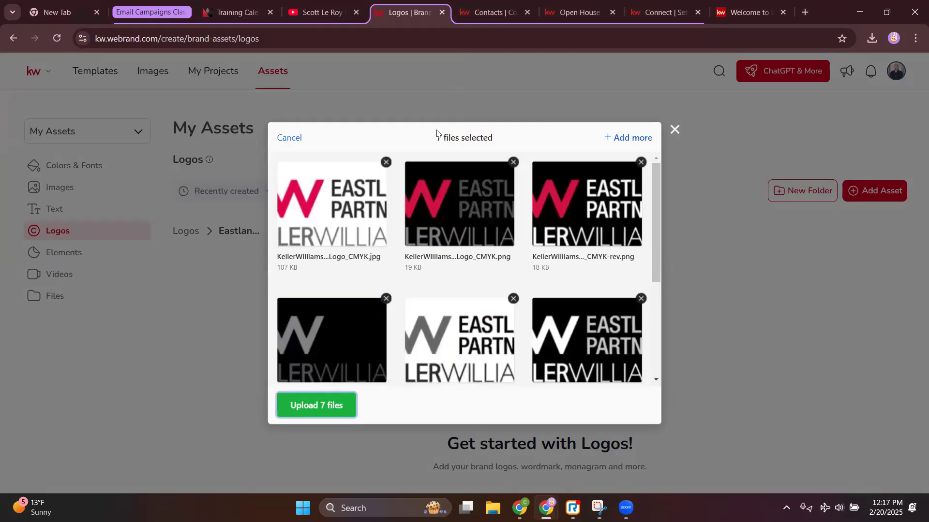
pyautogui.moveTo(429, 137); pyautogui.dragTo(498, 139)
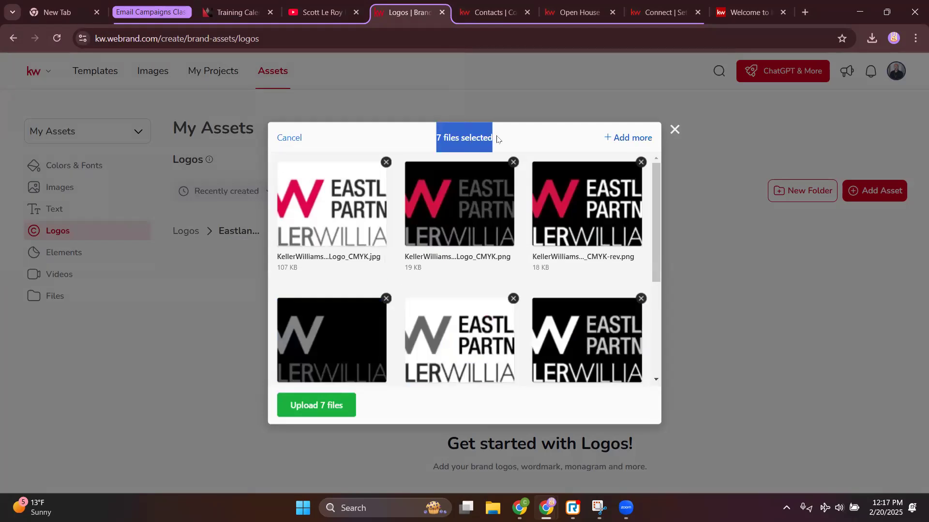
pyautogui.click(325, 406)
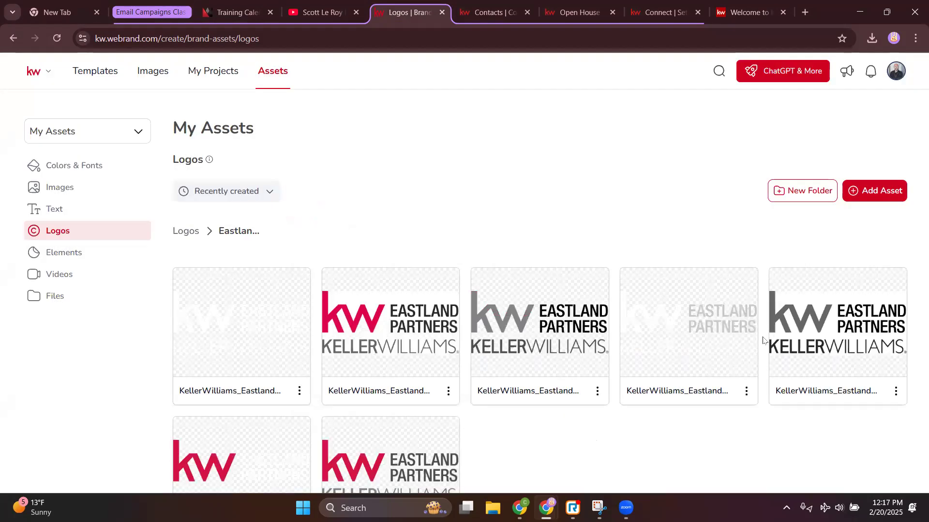
# Show the Main Palette, 2/20 class and pink palettes plus fonts under Elements > Colors & Fonts
pyautogui.scroll(-1, 405, 317)
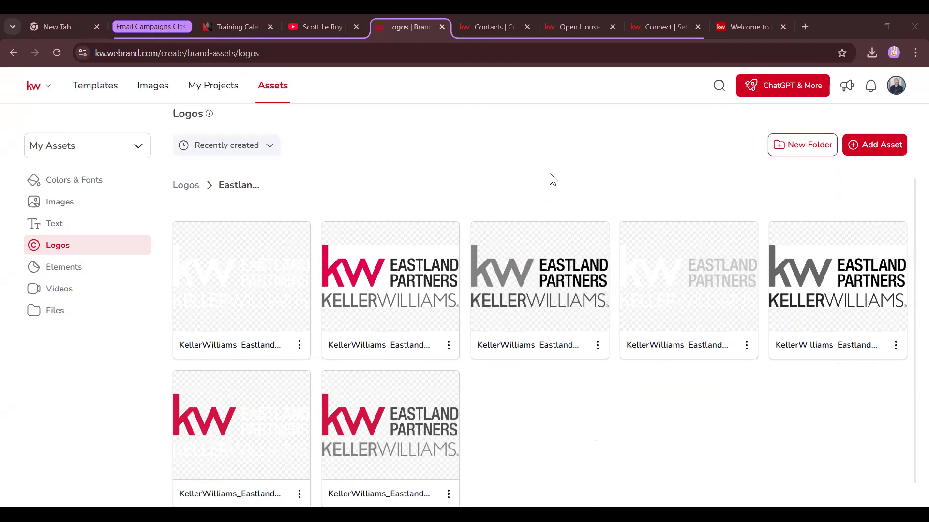
pyautogui.click(541, 185)
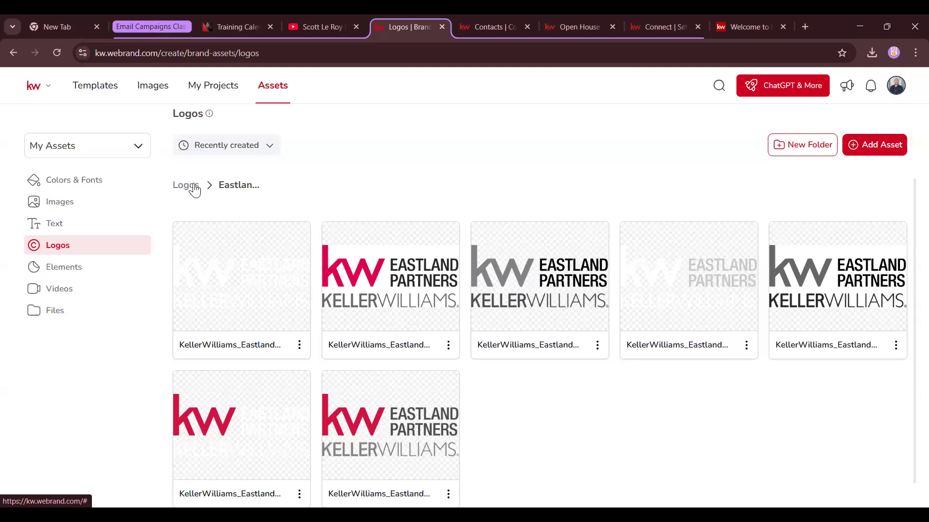
pyautogui.click(84, 274)
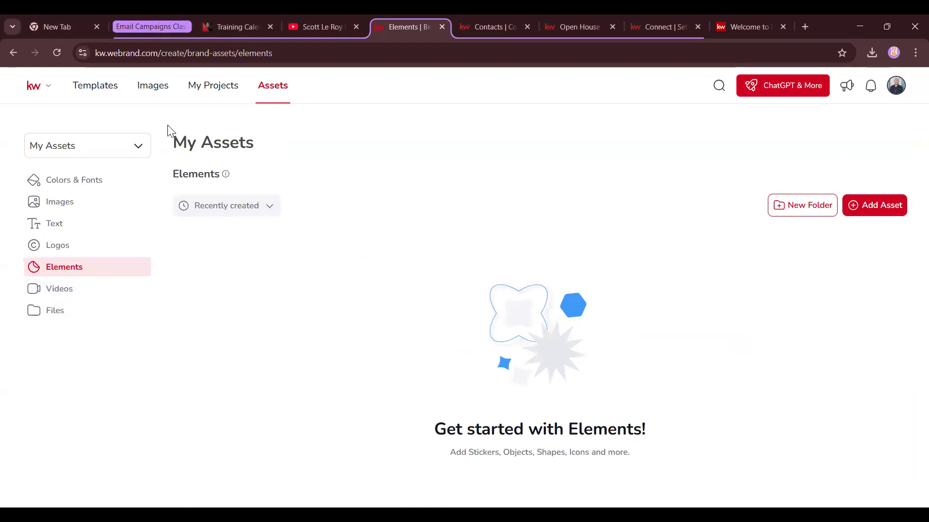
pyautogui.click(102, 186)
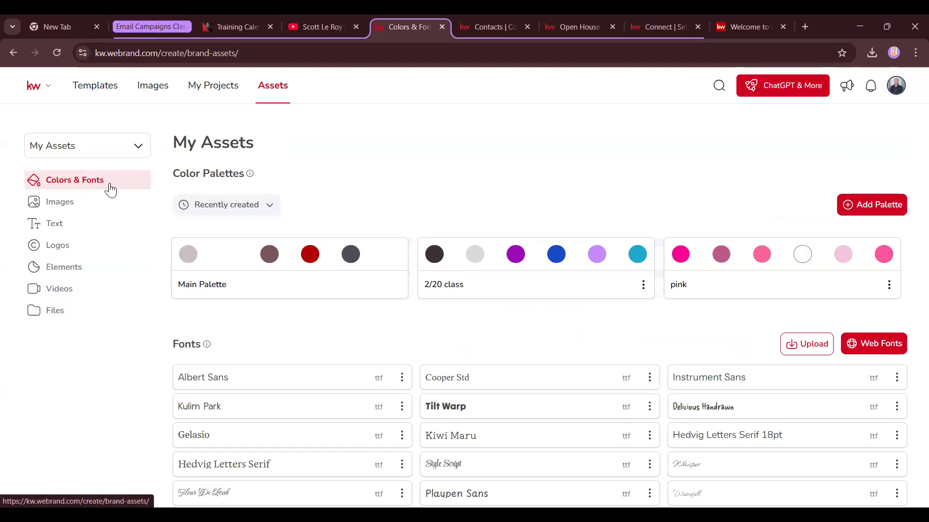
pyautogui.click(264, 52)
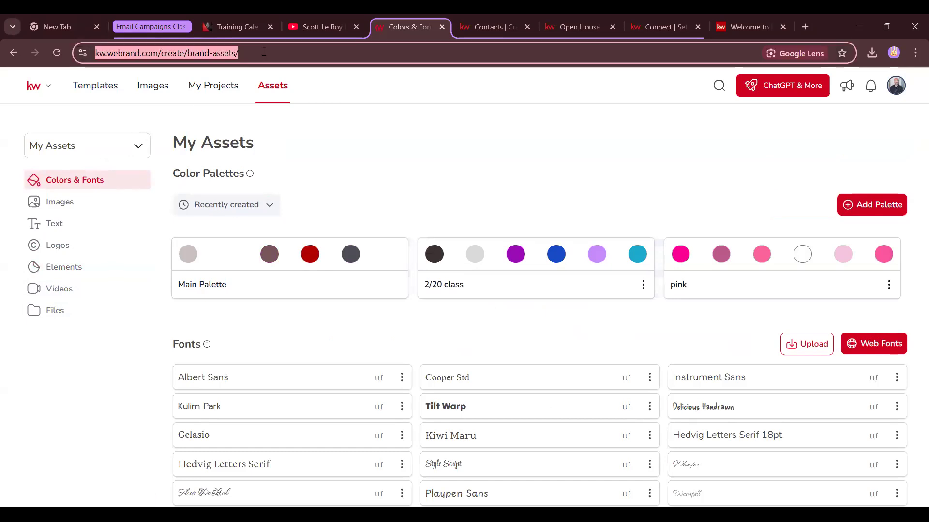
# Go to the KW Command site at agent.kw.com
pyautogui.press('End')
pyautogui.write('age')
pyautogui.hotkey('ctrl', 'a')
pyautogui.write('age')
pyautogui.press('Return')
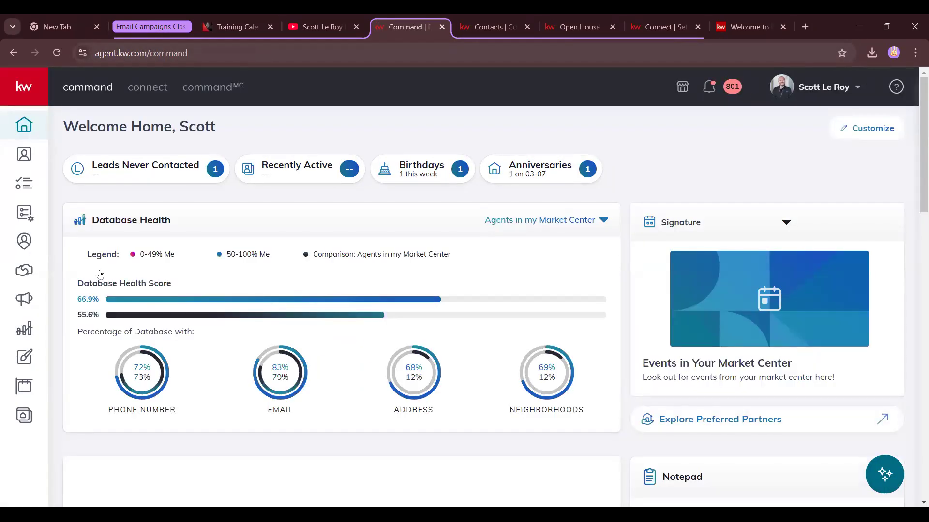
# Create a new Print design in Designs to reach the template library
pyautogui.click(25, 359)
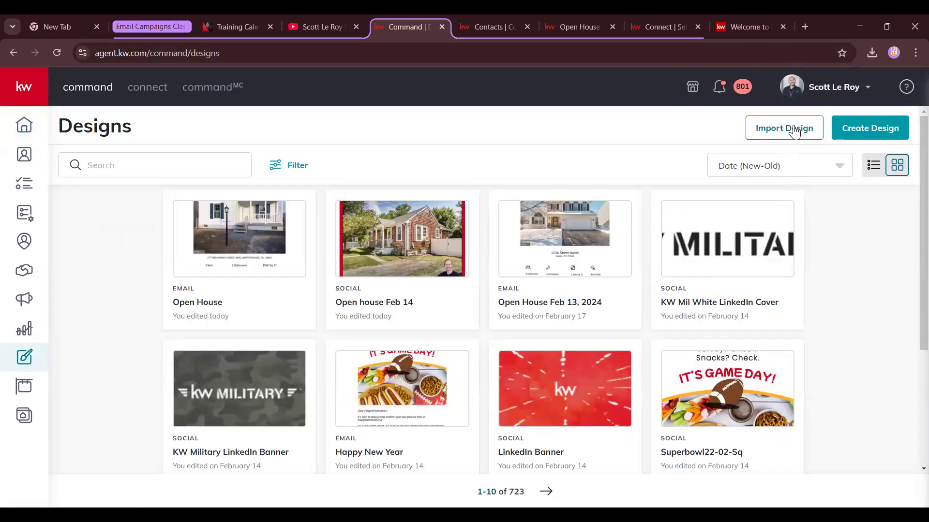
pyautogui.click(870, 130)
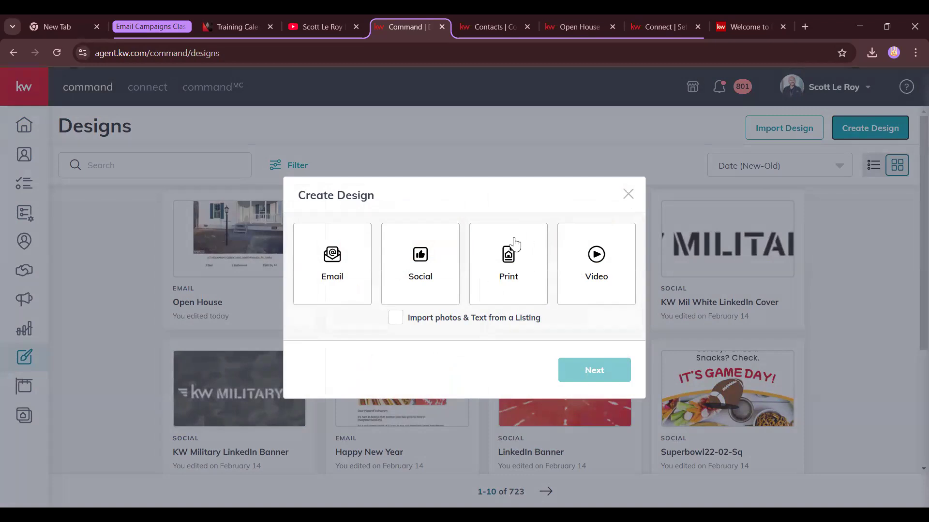
pyautogui.click(511, 255)
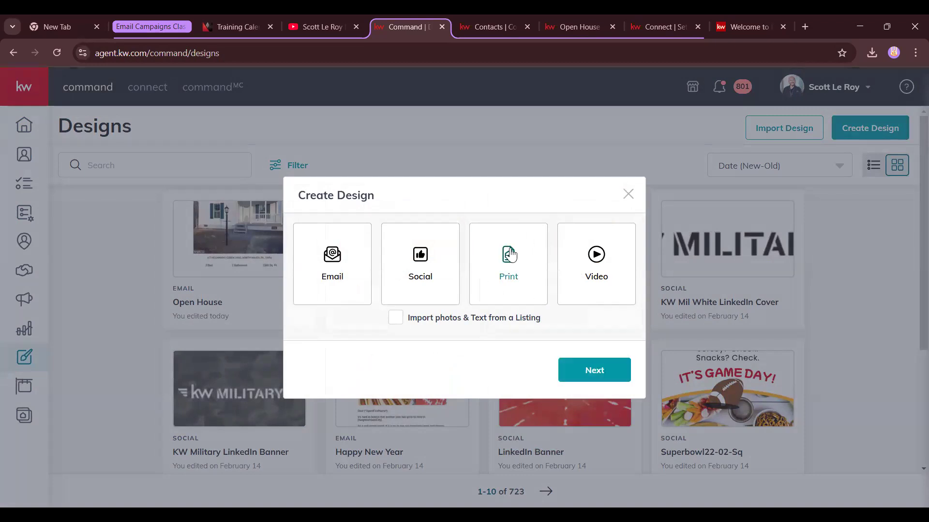
pyautogui.click(588, 371)
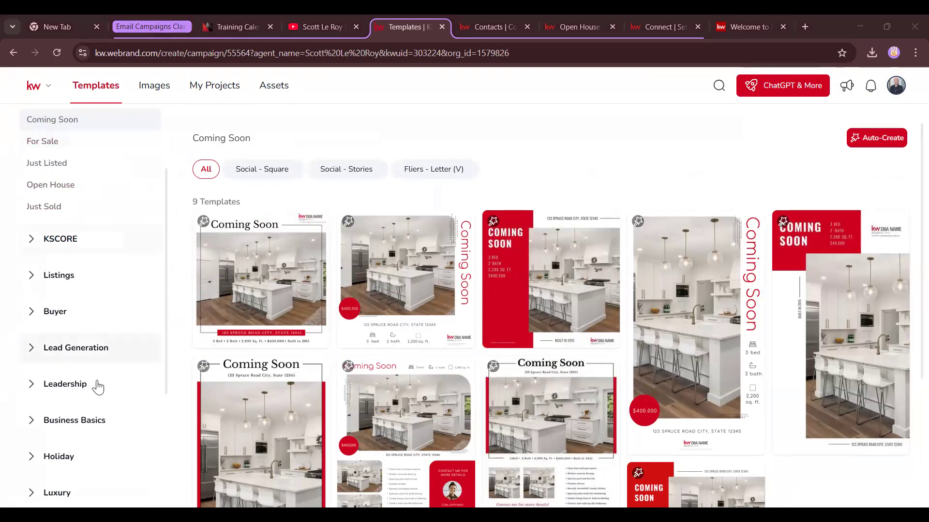
# Collapse Auto-Create and browse the February holiday templates
pyautogui.scroll(-4, 97, 386)
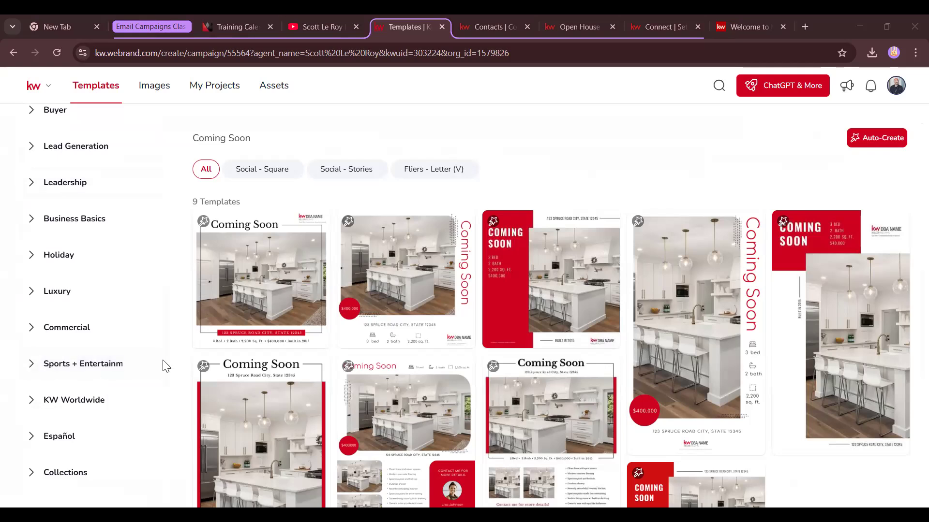
pyautogui.moveTo(217, 266)
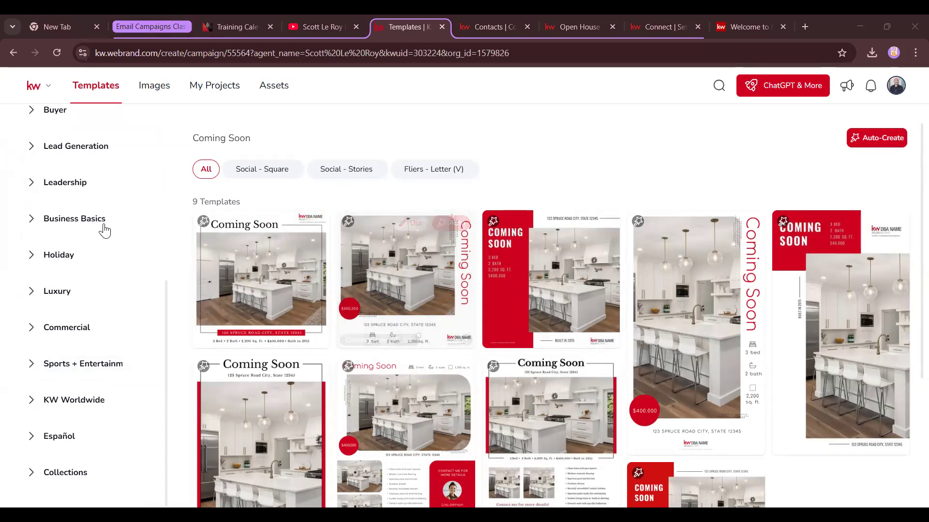
pyautogui.scroll(5, 102, 228)
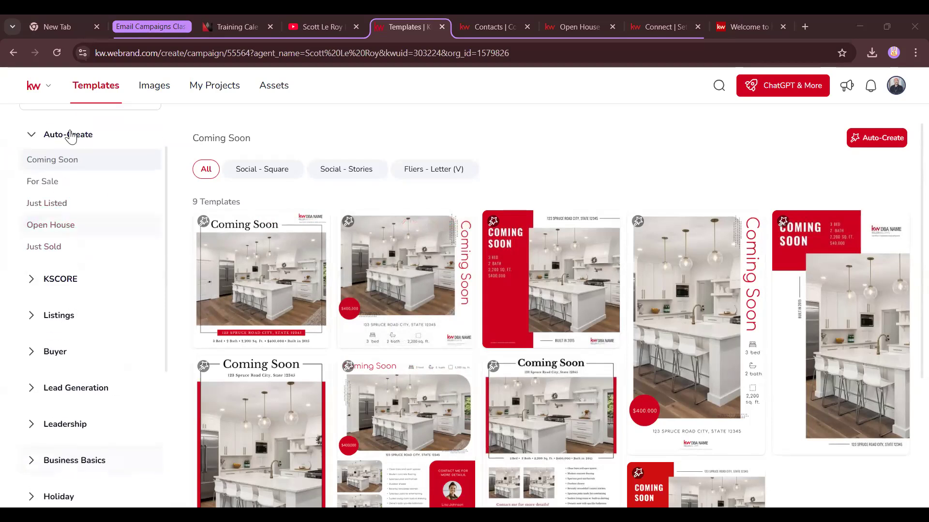
pyautogui.click(32, 138)
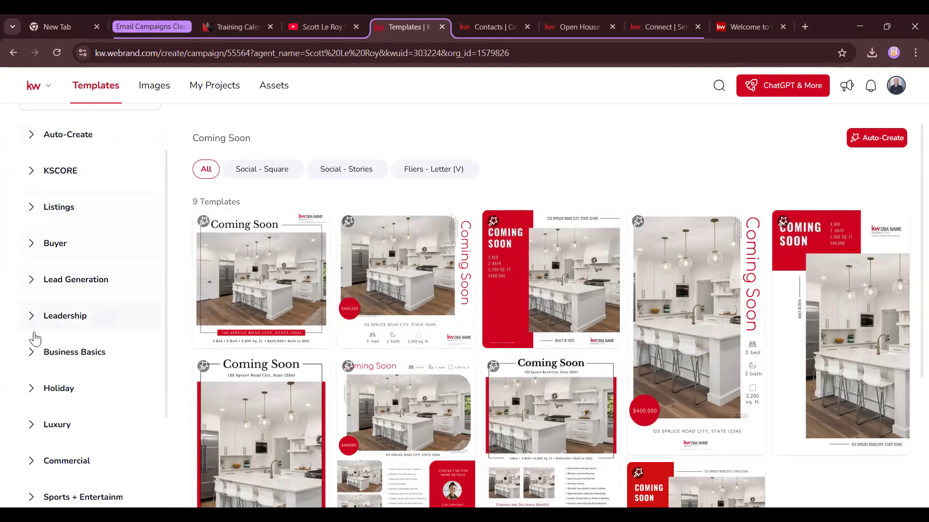
pyautogui.click(30, 386)
pyautogui.scroll(-3, 30, 401)
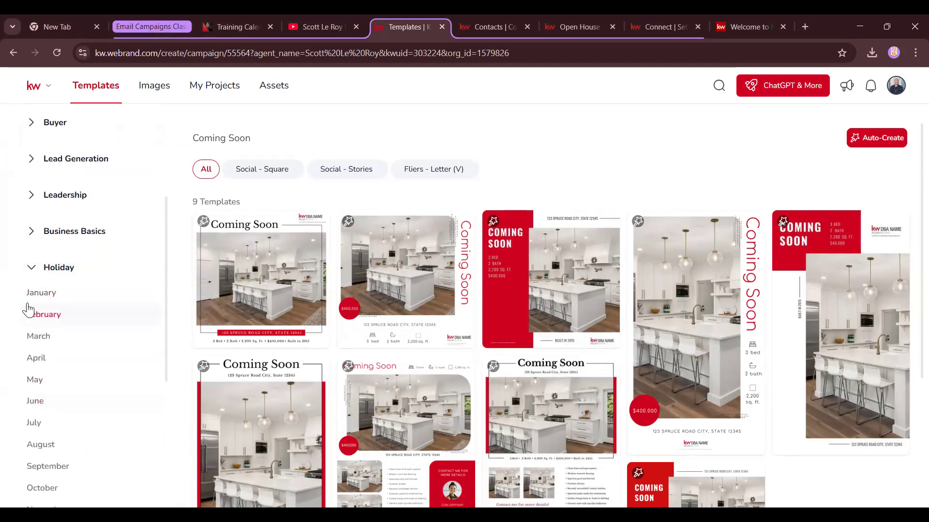
pyautogui.click(50, 322)
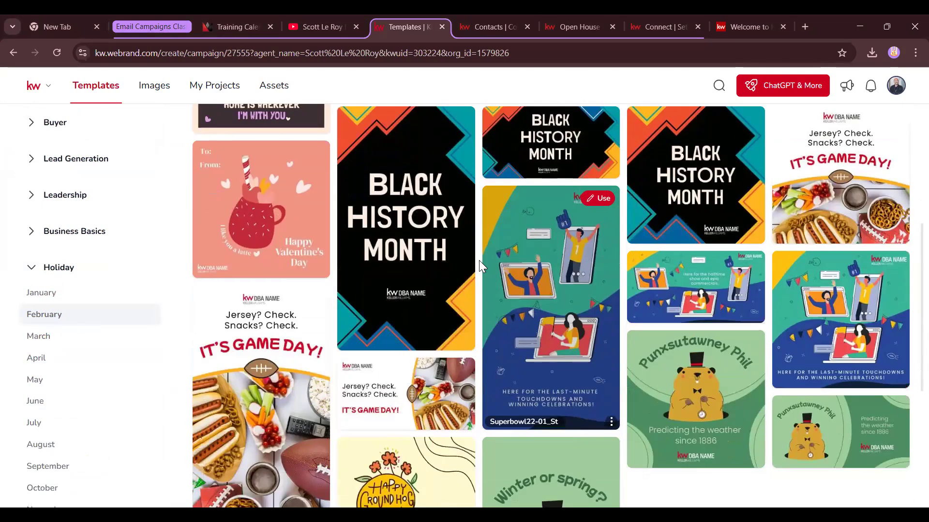
# Browse the March holiday templates, then show the Listings > Open House templates
pyautogui.scroll(-15, 608, 342)
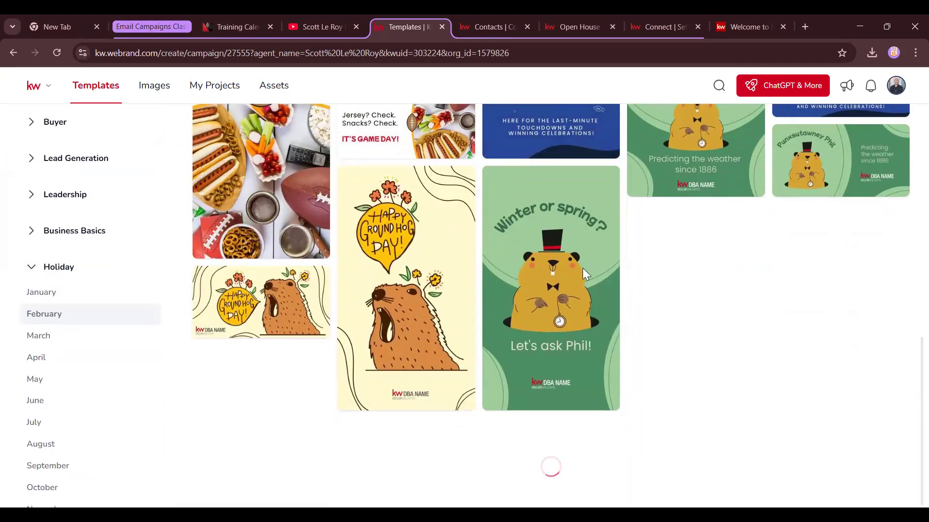
pyautogui.scroll(-10, 343, 406)
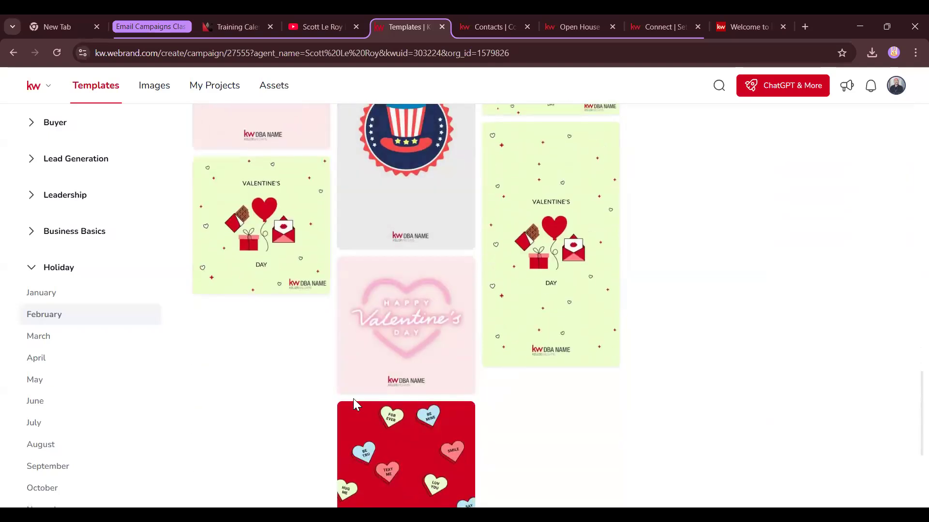
pyautogui.scroll(-8, 392, 351)
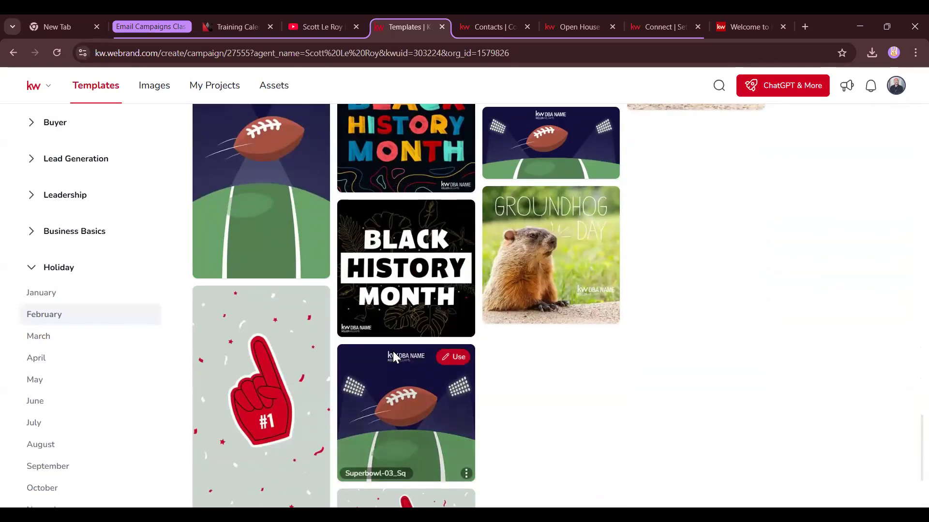
pyautogui.scroll(-8, 404, 352)
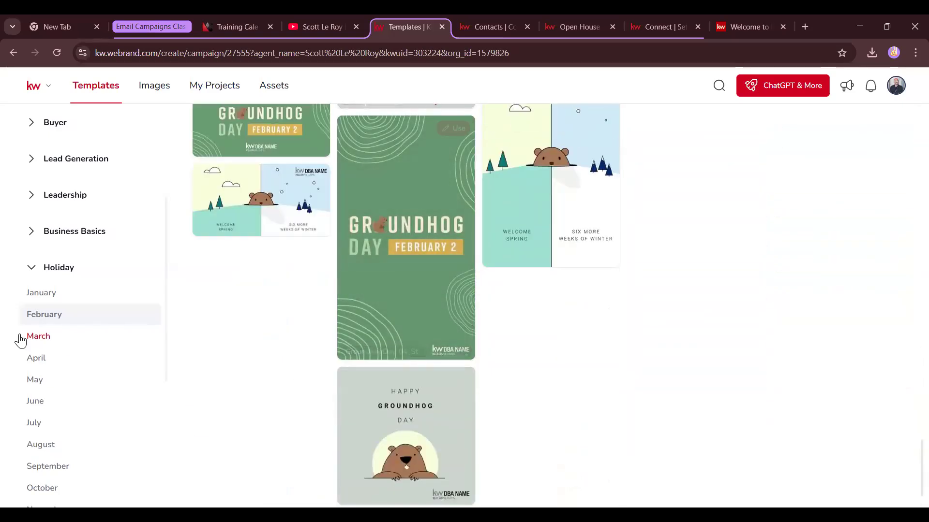
pyautogui.click(41, 340)
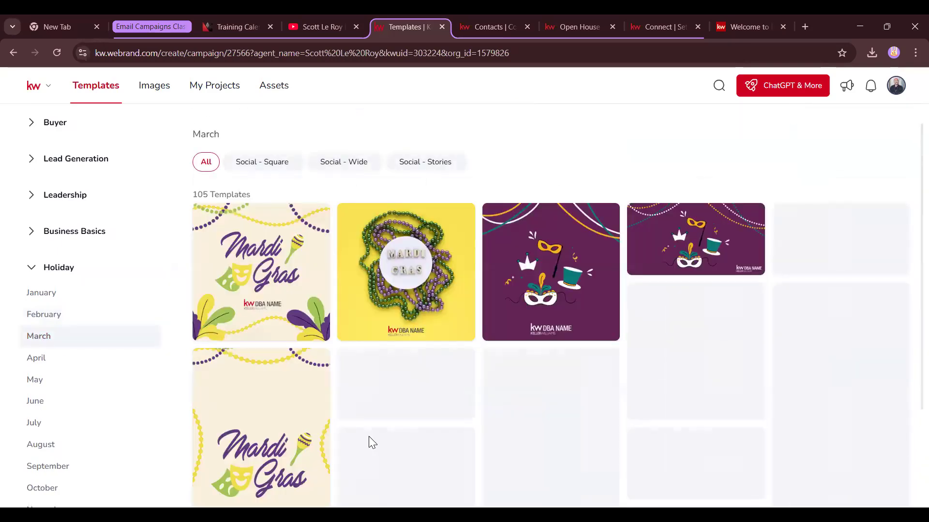
pyautogui.scroll(-2, 576, 281)
pyautogui.scroll(-3, 571, 285)
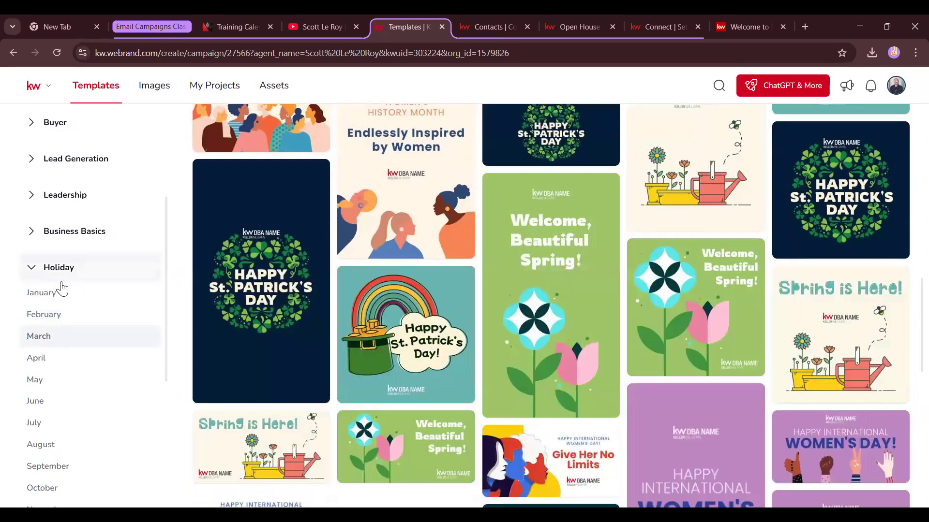
pyautogui.scroll(3, 62, 288)
pyautogui.click(30, 249)
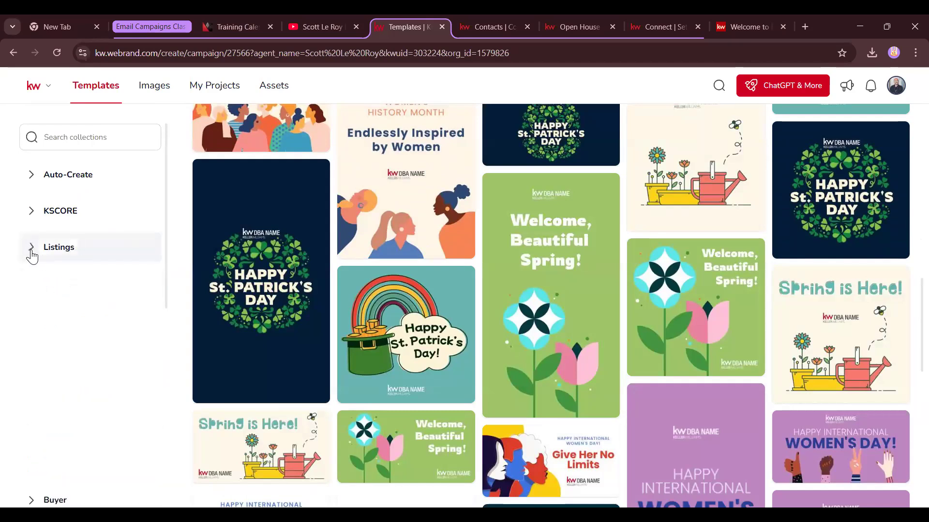
pyautogui.click(63, 425)
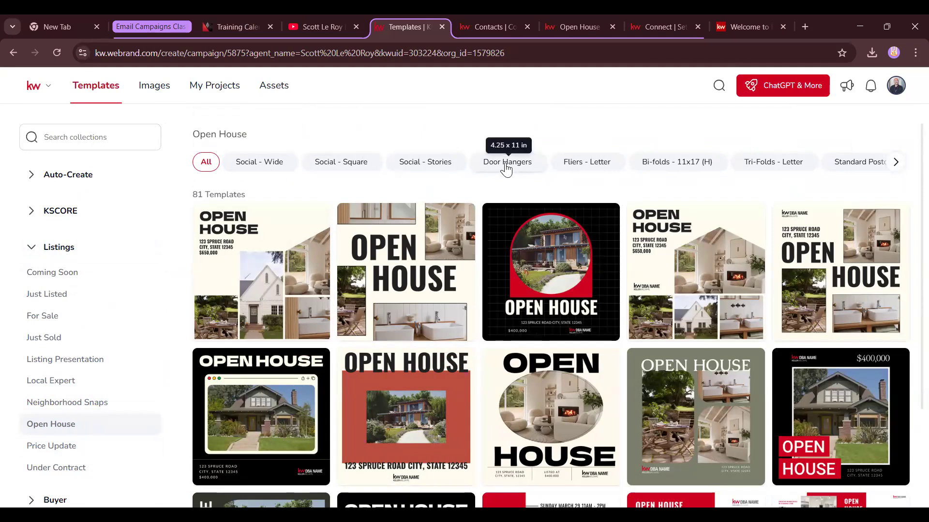
pyautogui.click(860, 170)
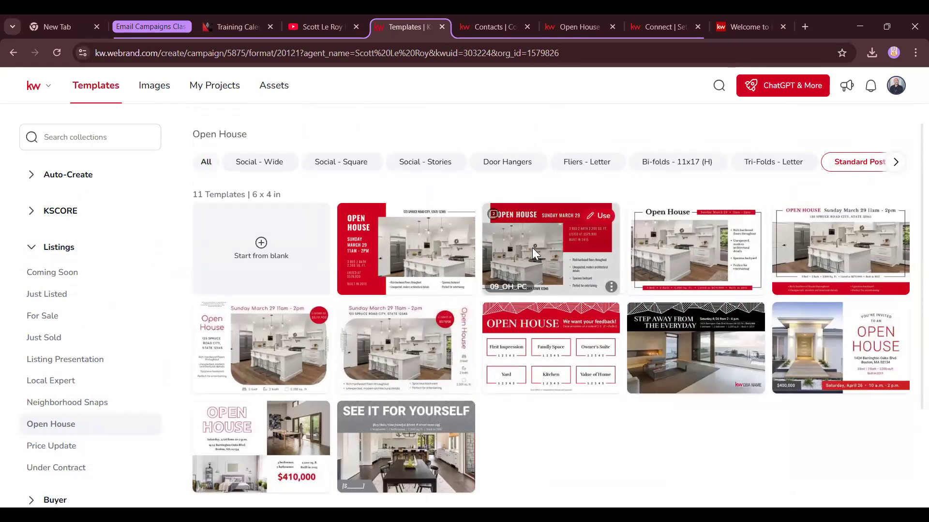
pyautogui.click(527, 170)
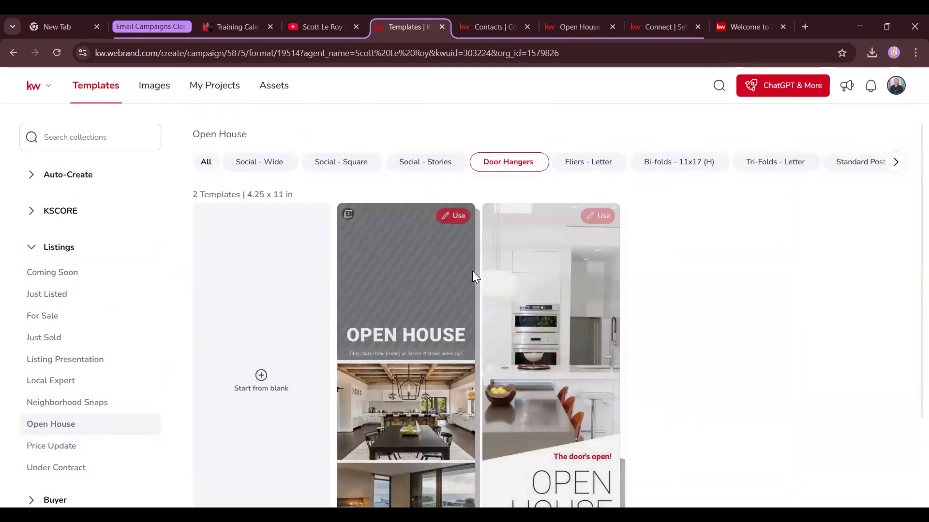
pyautogui.click(575, 170)
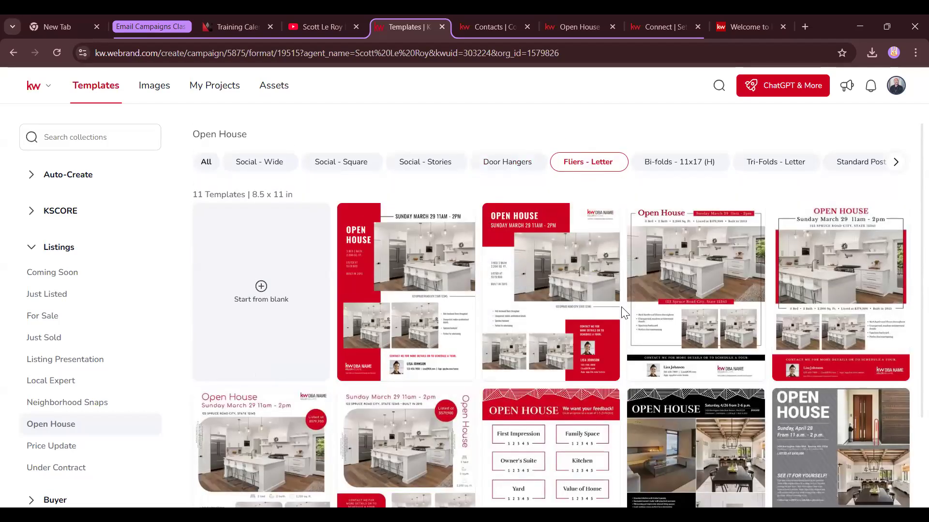
pyautogui.scroll(-6, 582, 244)
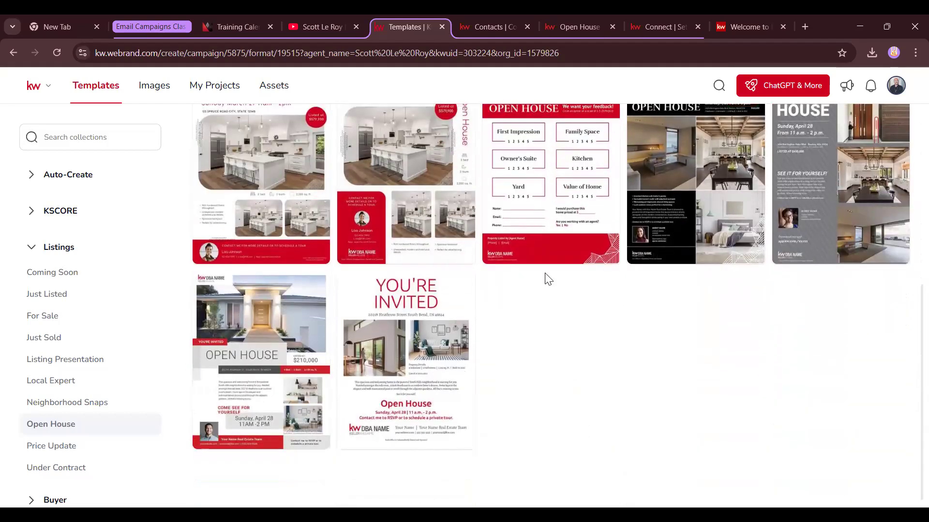
pyautogui.scroll(5, 537, 284)
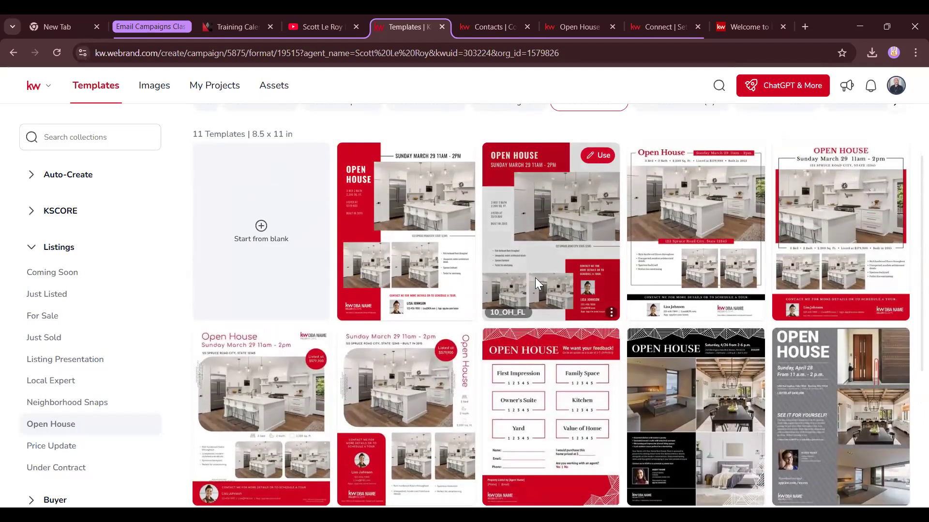
pyautogui.scroll(-5, 535, 277)
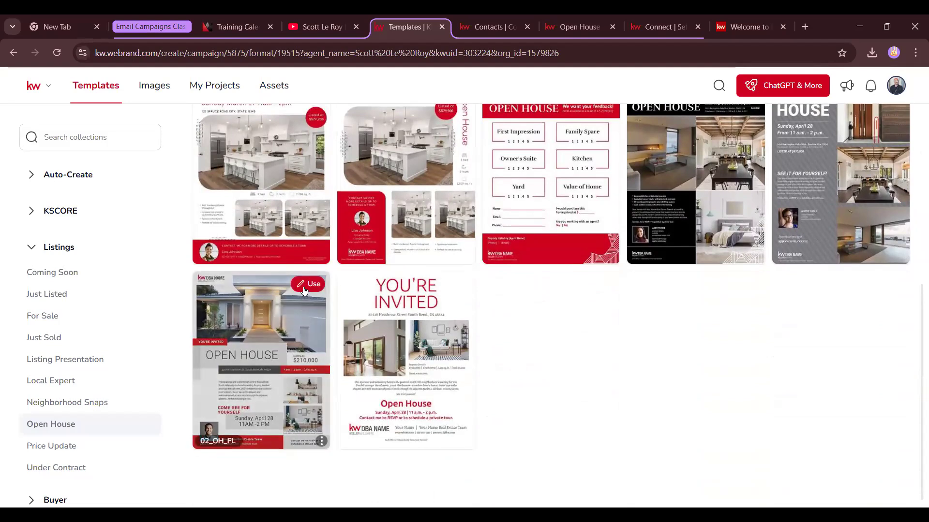
# Open the 02_OH_FL template in the editor, skip the Pages tour, and preview Frames and Text styles
pyautogui.click(304, 289)
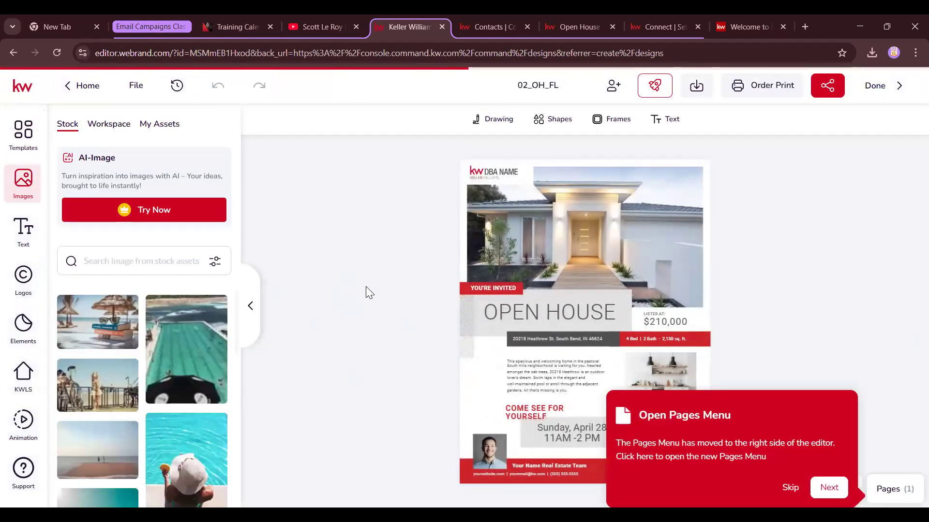
pyautogui.click(797, 490)
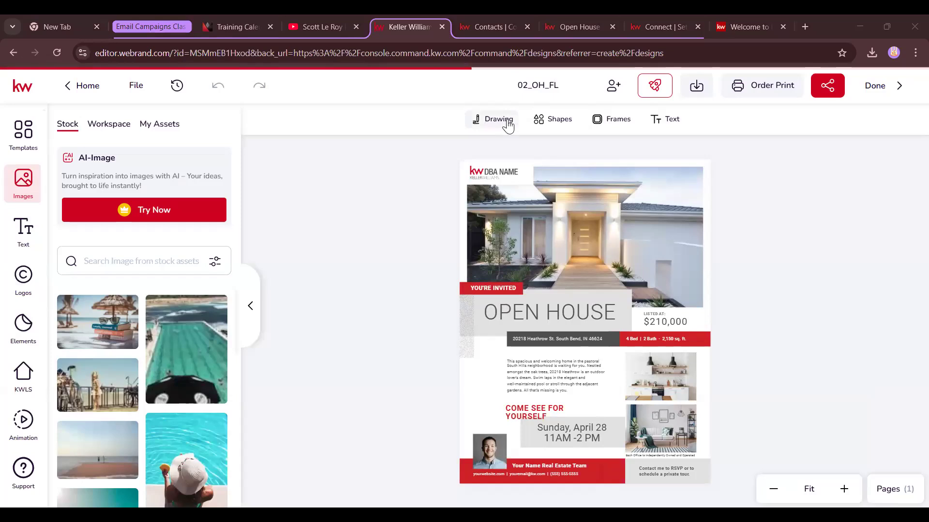
pyautogui.click(612, 126)
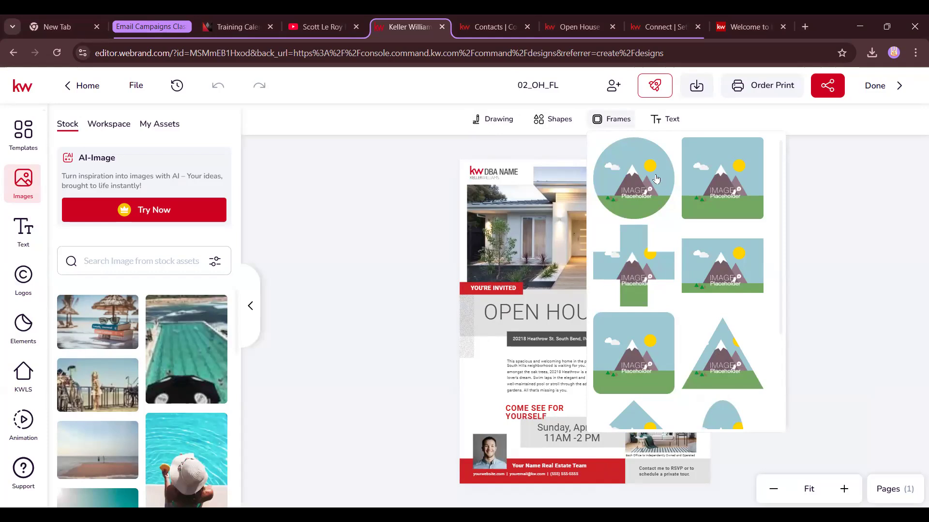
pyautogui.scroll(-1, 587, 194)
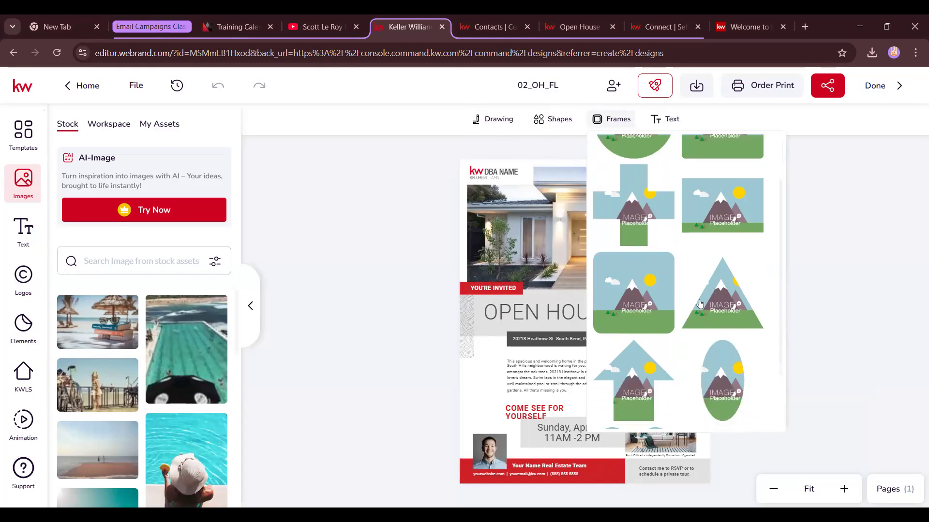
pyautogui.scroll(-10, 699, 303)
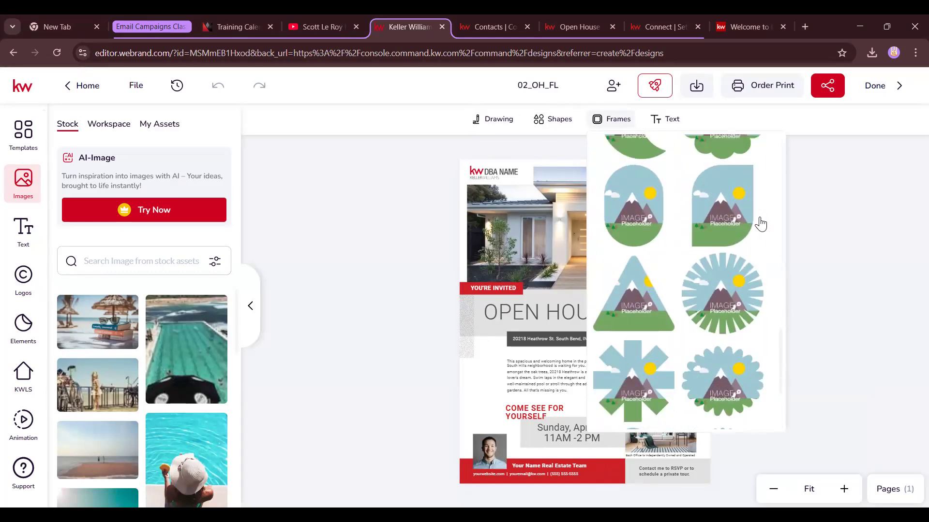
pyautogui.scroll(-3, 760, 224)
pyautogui.click(657, 119)
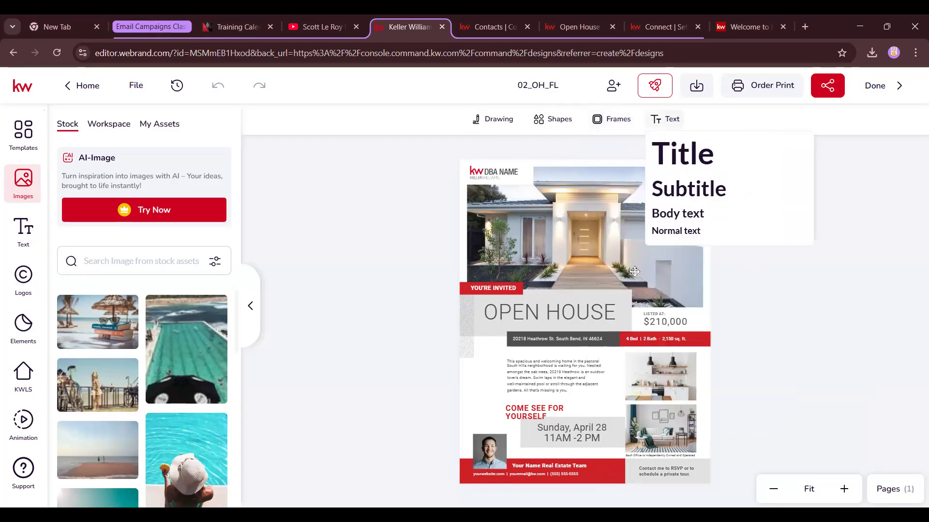
pyautogui.click(505, 222)
pyautogui.click(523, 334)
pyautogui.click(624, 306)
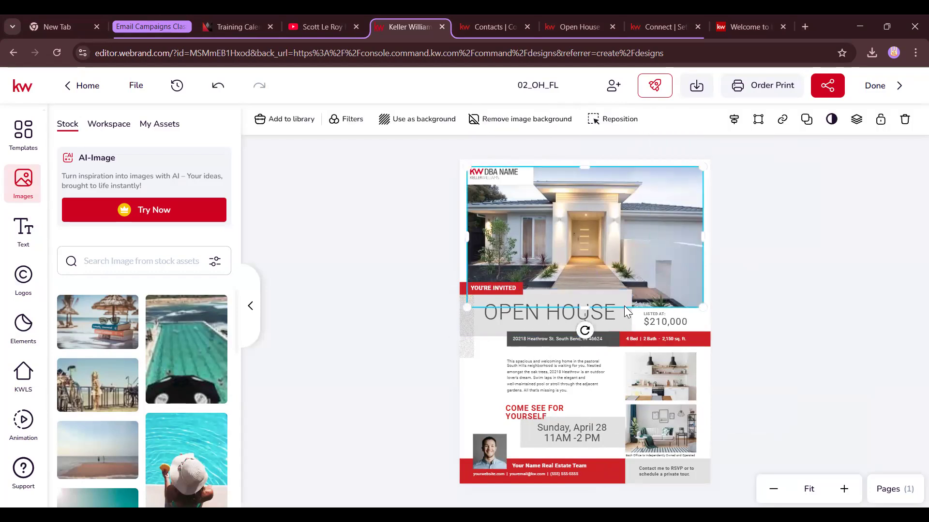
pyautogui.click(668, 323)
pyautogui.click(666, 377)
pyautogui.click(623, 255)
pyautogui.click(535, 324)
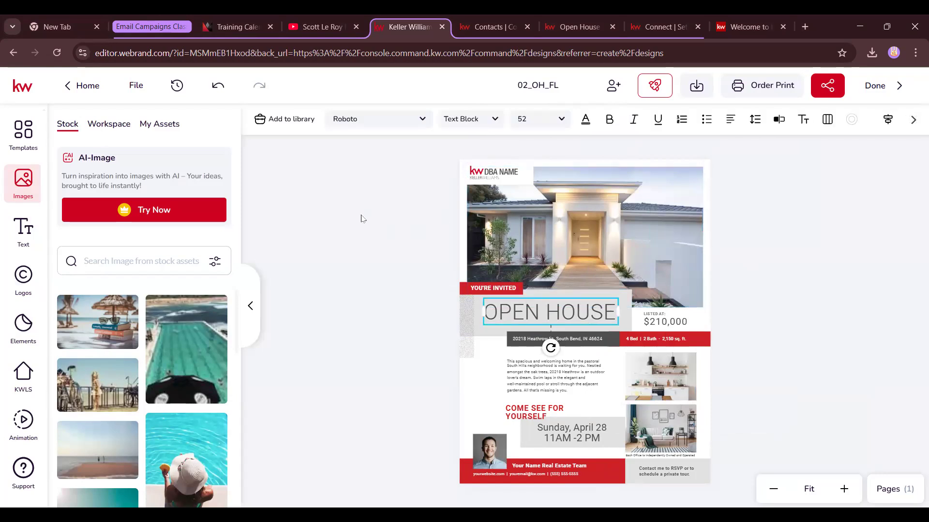
pyautogui.click(378, 187)
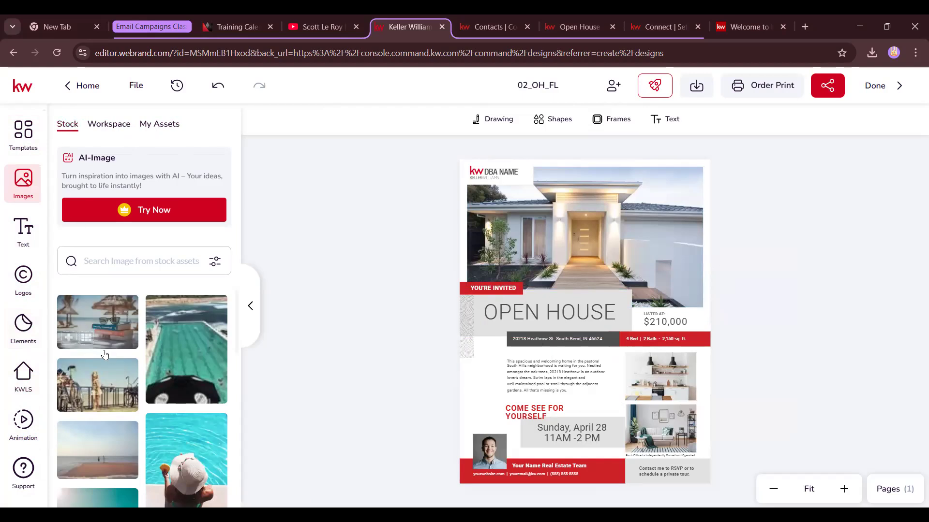
# Browse the Stock, Workspace and My Assets image libraries, then bring up the text styles
pyautogui.scroll(-3, 103, 352)
pyautogui.scroll(-10, 104, 350)
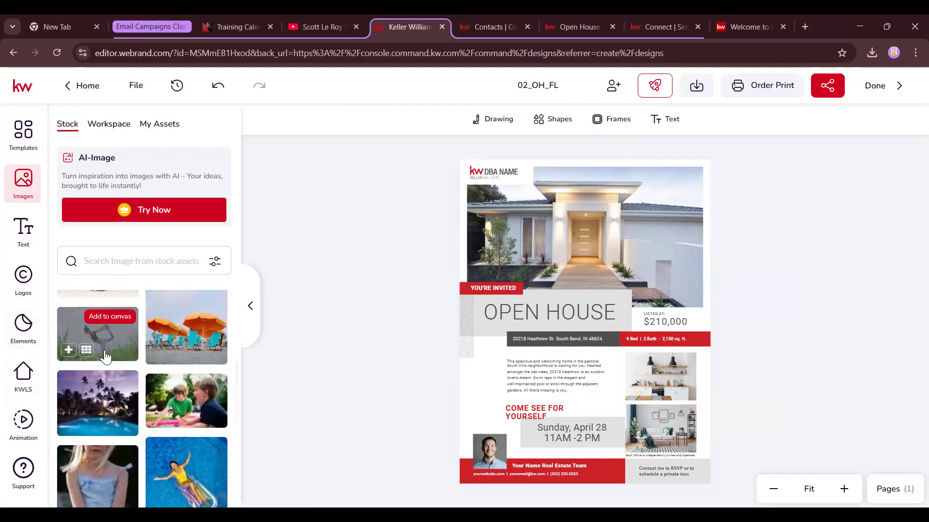
pyautogui.scroll(-8, 105, 356)
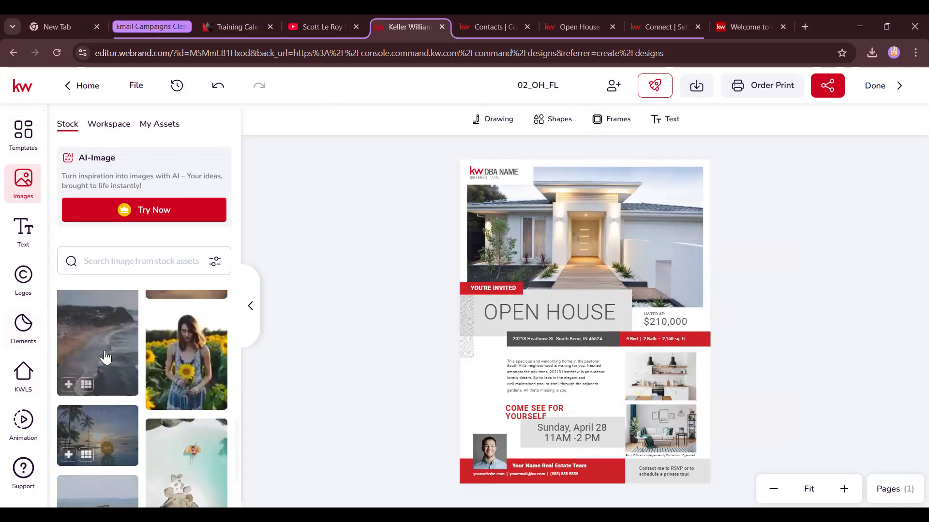
pyautogui.click(107, 124)
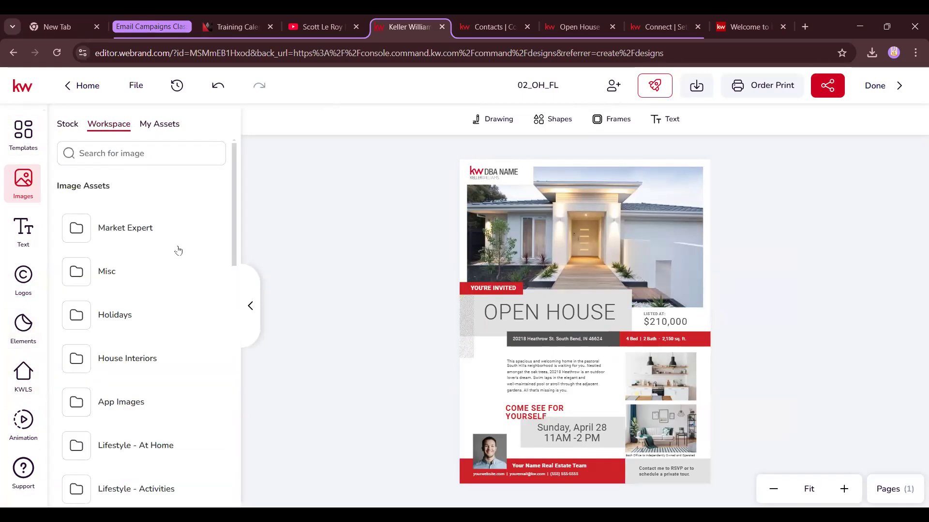
pyautogui.scroll(-1, 181, 253)
pyautogui.scroll(-8, 182, 255)
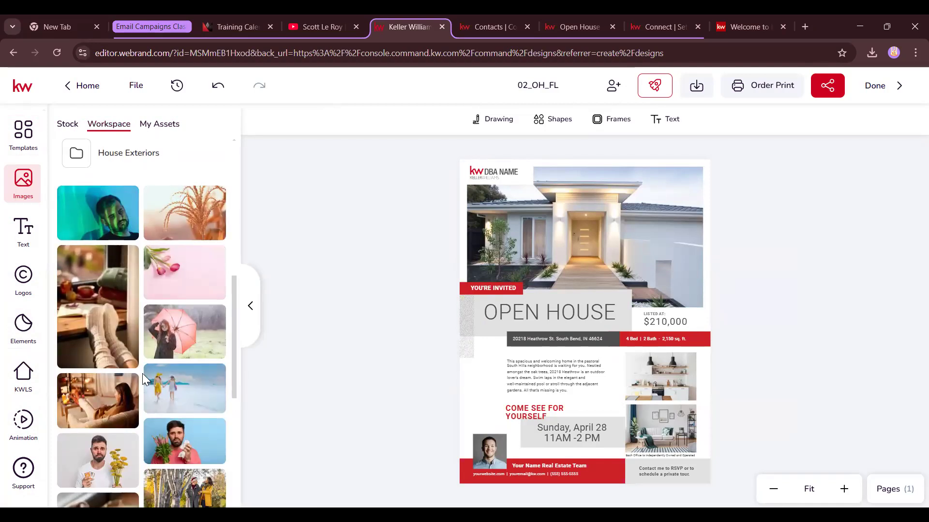
pyautogui.scroll(8, 142, 372)
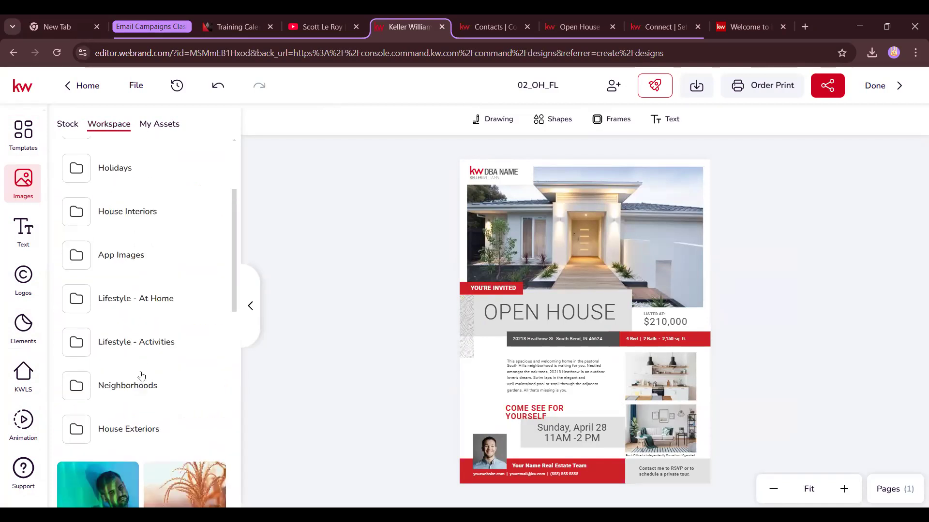
pyautogui.scroll(-8, 123, 382)
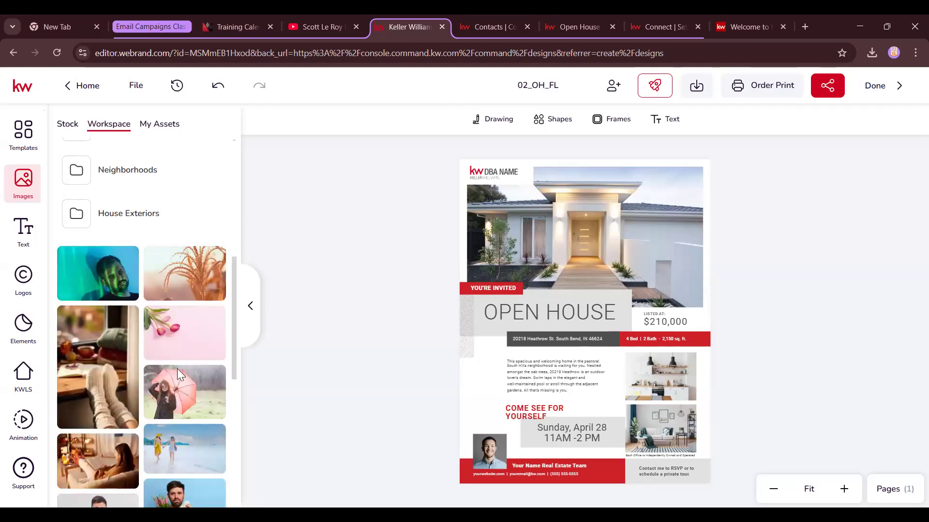
pyautogui.scroll(8, 146, 339)
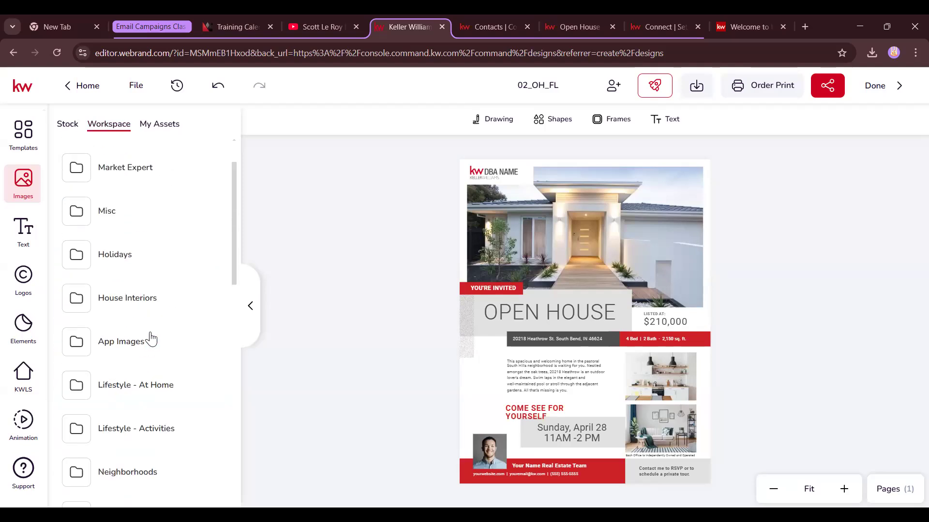
pyautogui.click(155, 127)
pyautogui.scroll(-4, 149, 348)
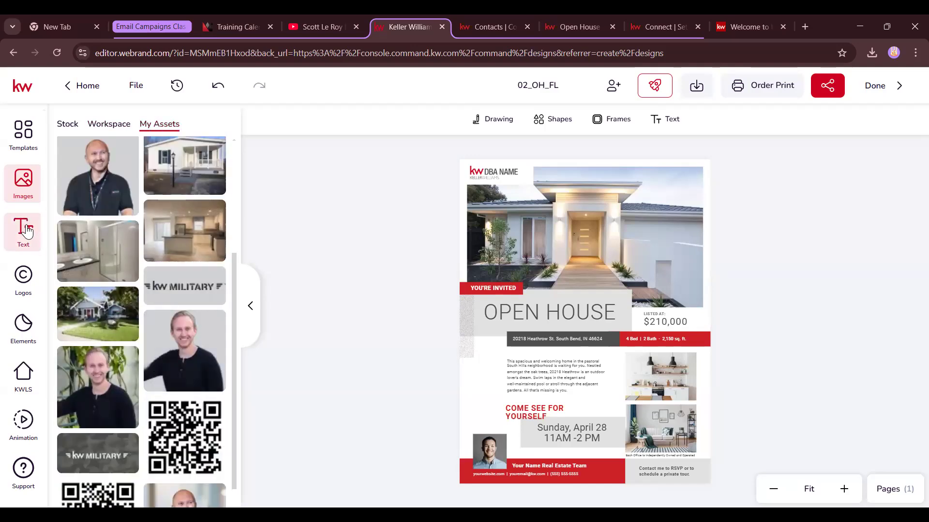
pyautogui.click(26, 231)
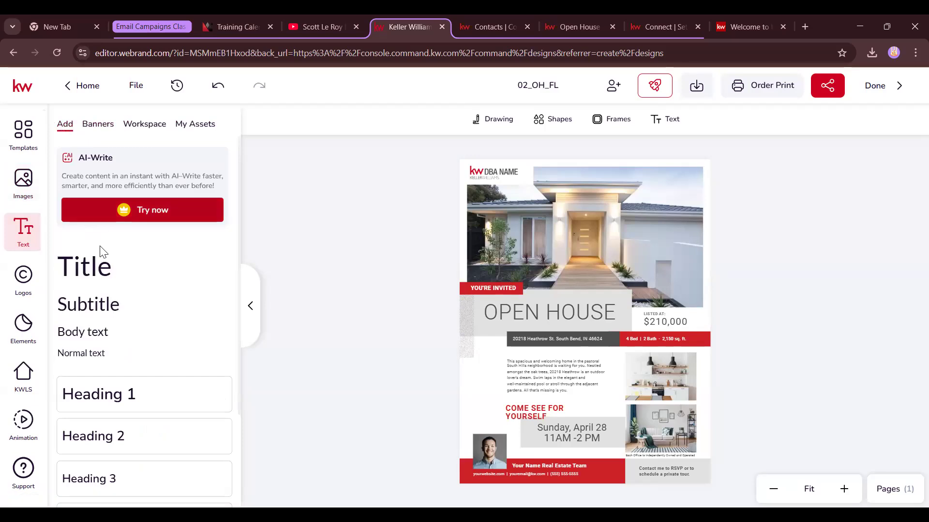
# Trial-place Title, Subtitle, Body and paragraph text blocks on the house photo, deleting each
pyautogui.click(100, 267)
pyautogui.moveTo(581, 328); pyautogui.dragTo(583, 231)
pyautogui.press('Delete')
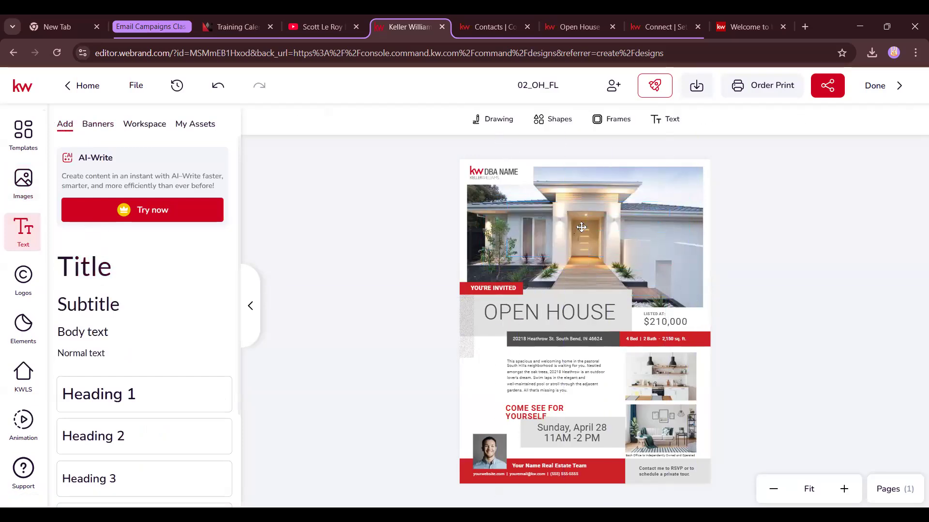
pyautogui.click(97, 304)
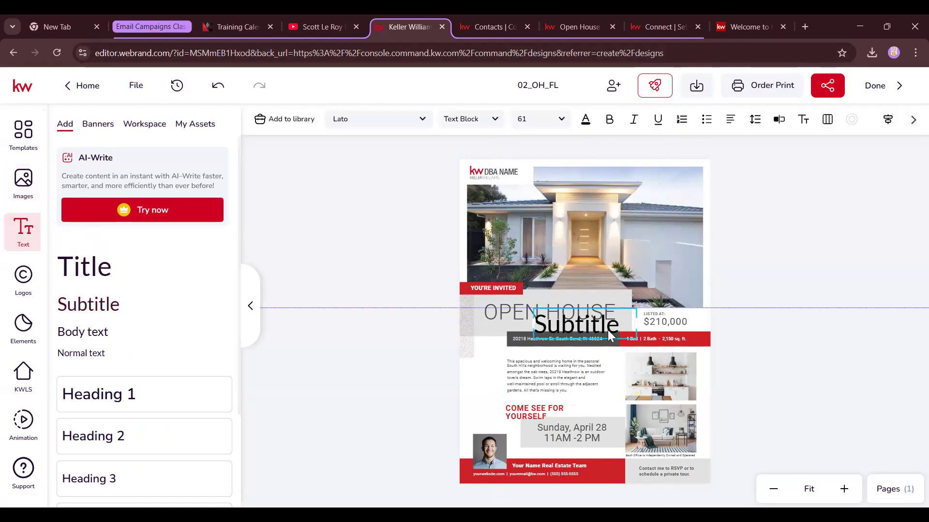
pyautogui.moveTo(607, 330); pyautogui.dragTo(618, 245)
pyautogui.press('Delete')
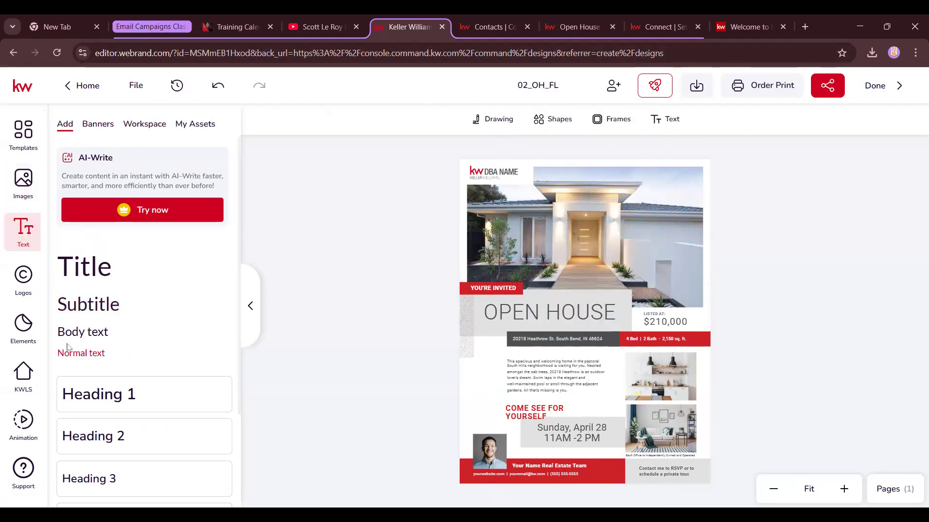
pyautogui.click(78, 333)
pyautogui.moveTo(585, 330); pyautogui.dragTo(587, 250)
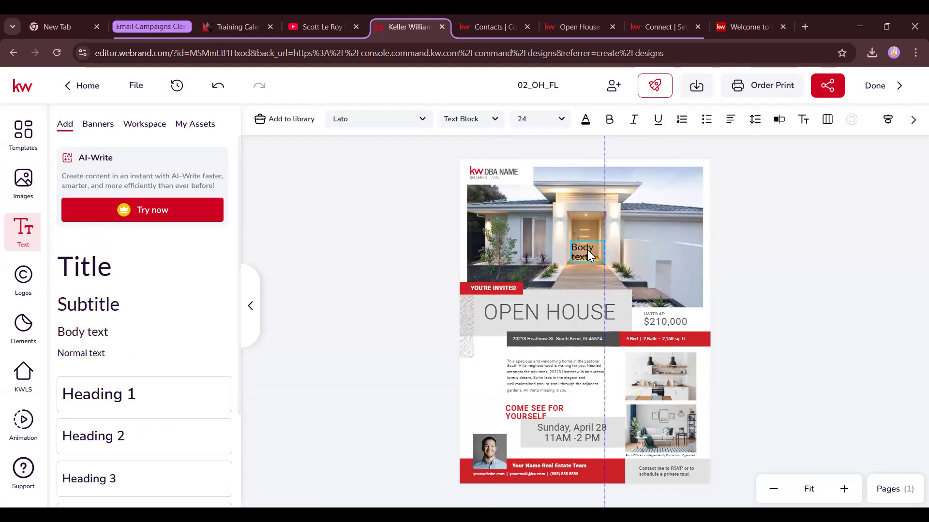
pyautogui.press('Delete')
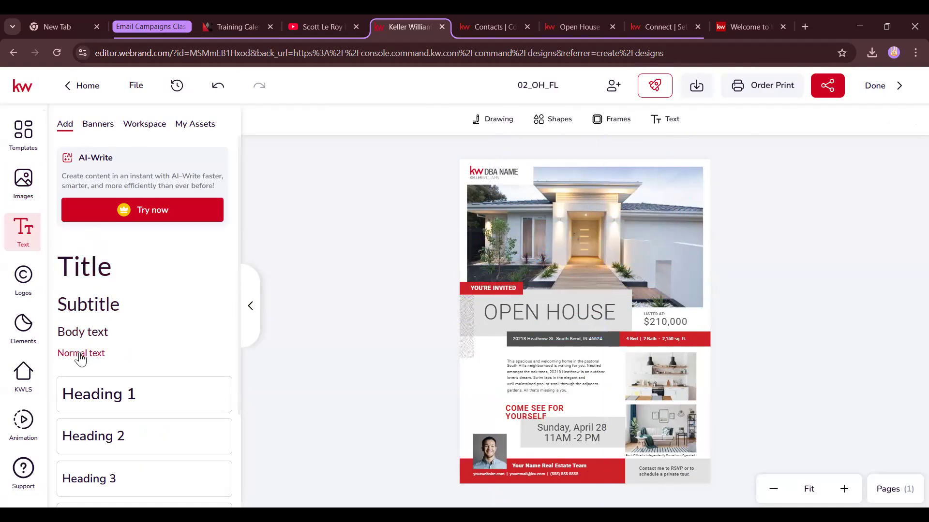
pyautogui.click(81, 353)
pyautogui.moveTo(585, 301); pyautogui.dragTo(586, 229)
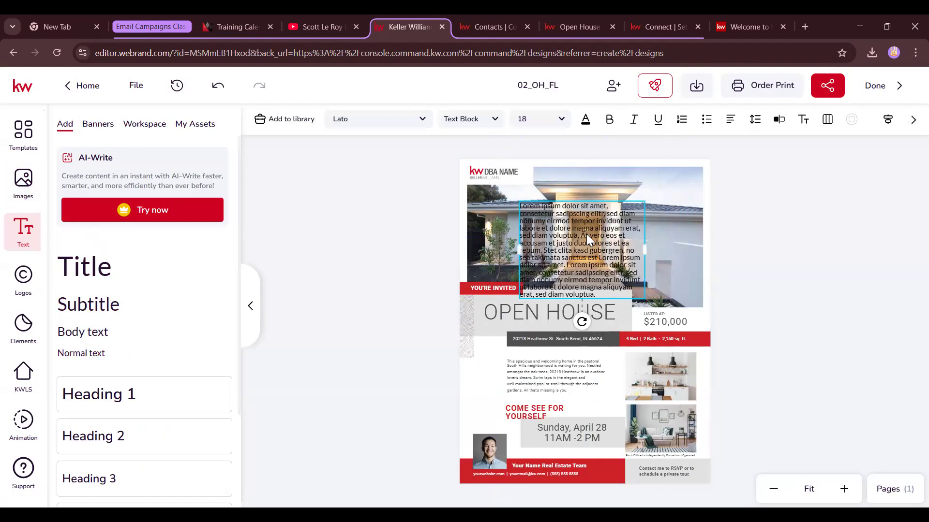
pyautogui.press('Delete')
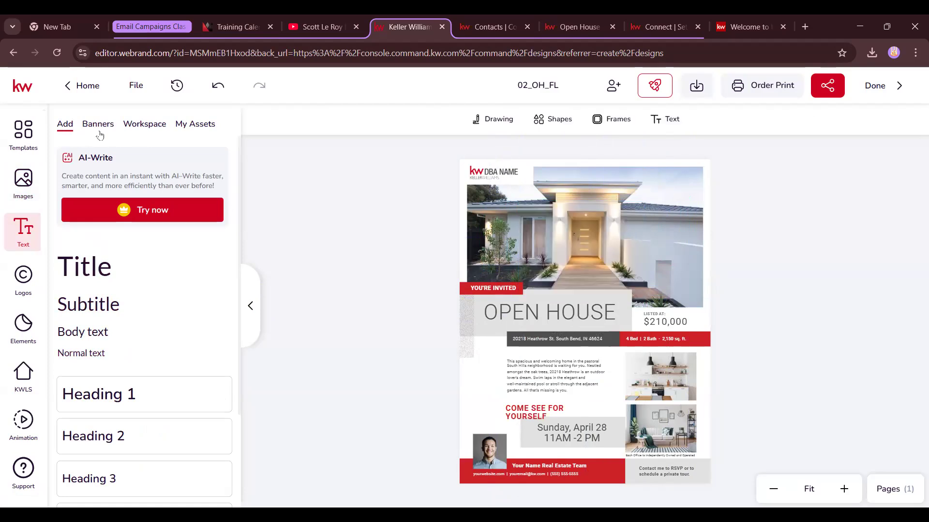
# Try the School Supplies text banner over the house photo, then delete it
pyautogui.click(98, 127)
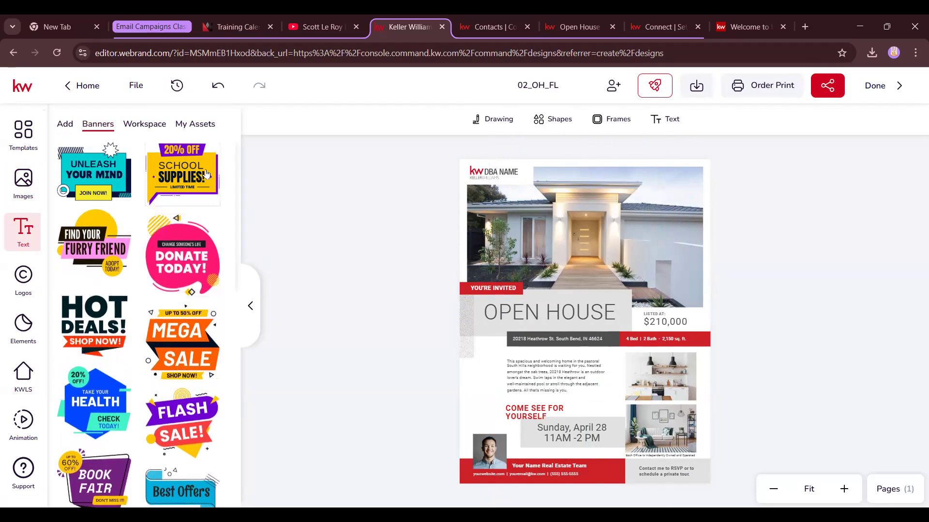
pyautogui.click(206, 174)
pyautogui.moveTo(580, 310); pyautogui.dragTo(607, 254)
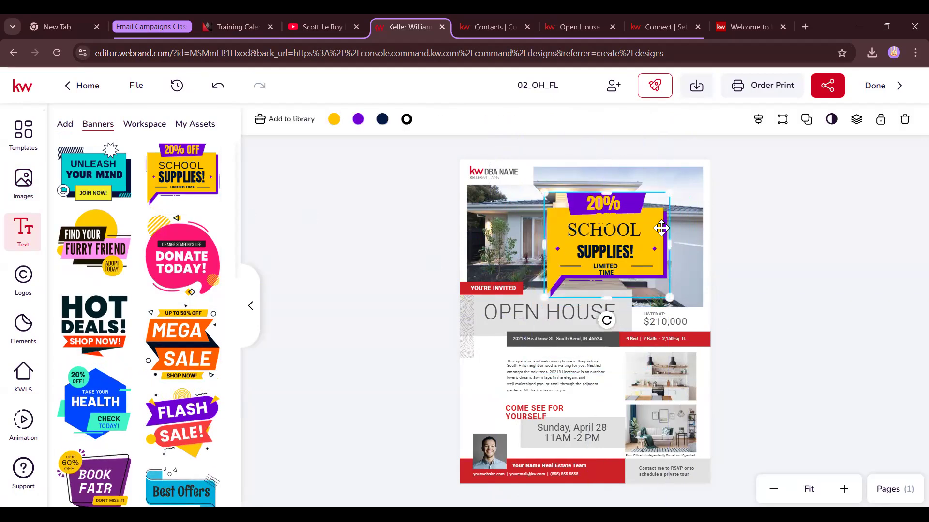
pyautogui.press('Delete')
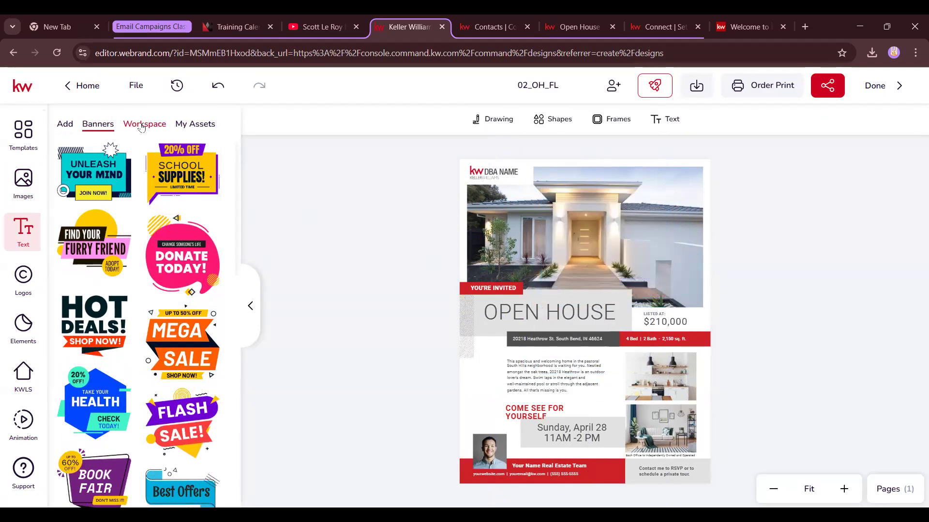
# Check the Workspace and My Assets text tabs, then bring up the logo folders
pyautogui.click(142, 125)
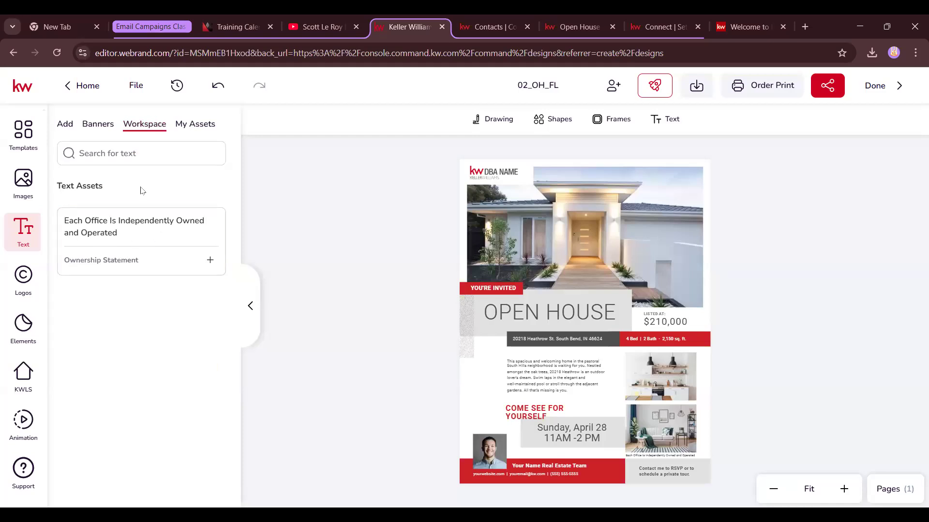
pyautogui.click(195, 125)
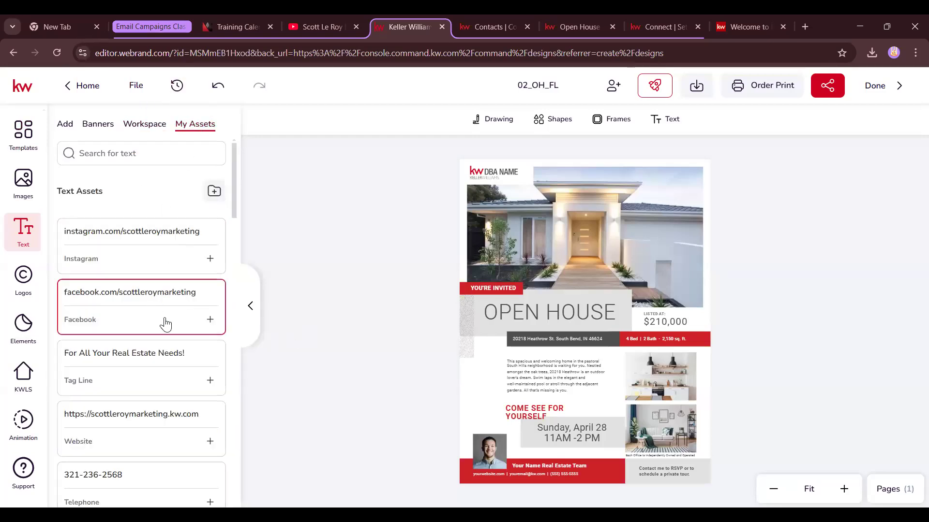
pyautogui.click(22, 277)
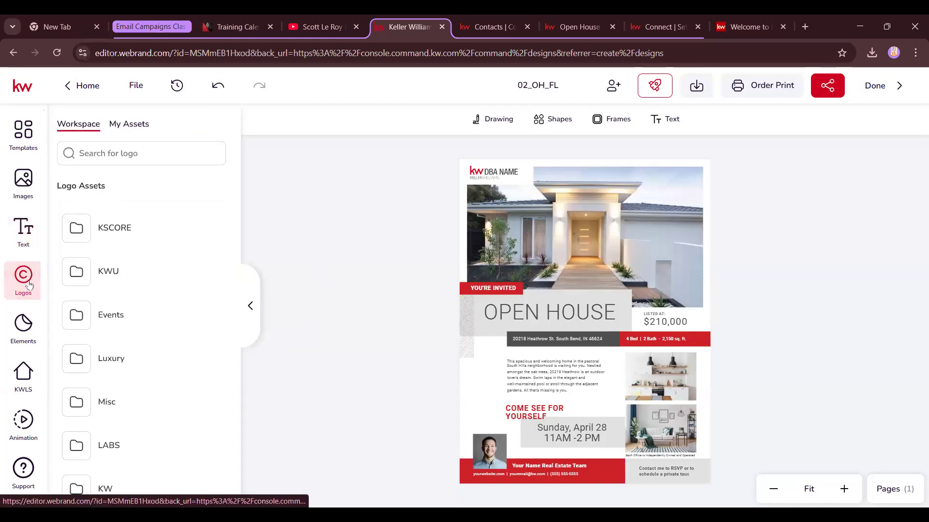
# Check your saved logo folders and Elements stock and My Assets icons, then select the DBA NAME logo
pyautogui.click(136, 124)
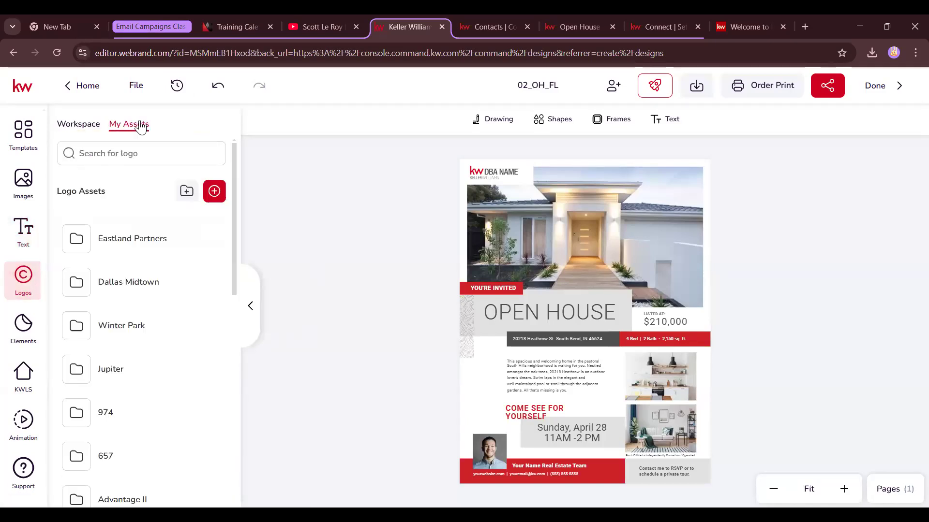
pyautogui.click(35, 334)
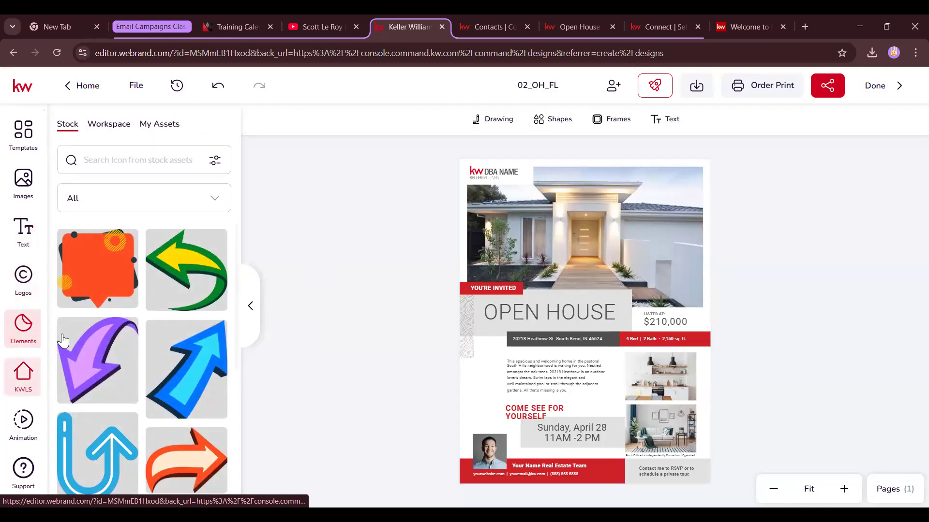
pyautogui.click(120, 171)
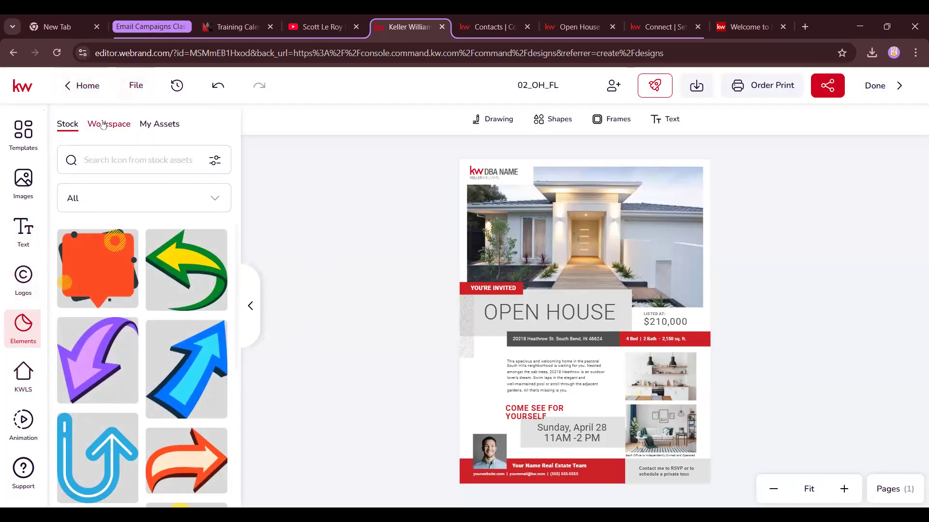
pyautogui.click(164, 125)
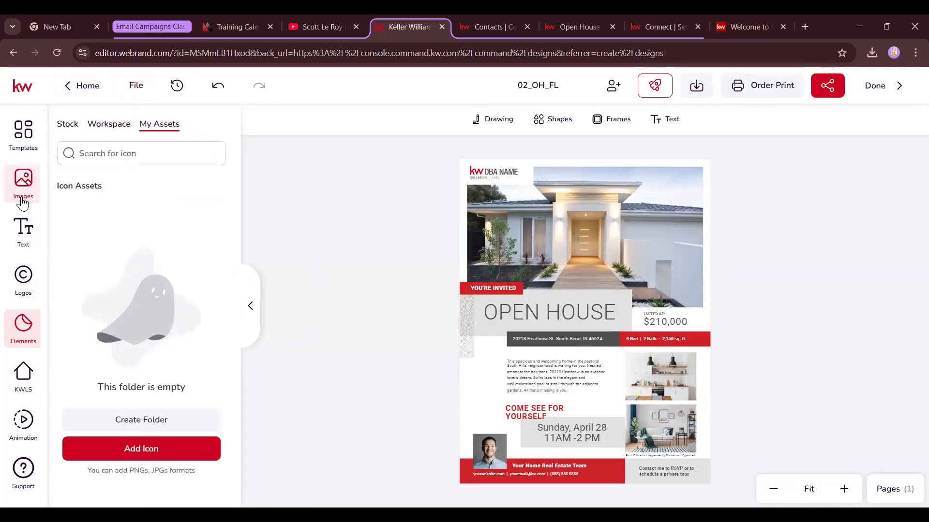
pyautogui.click(510, 174)
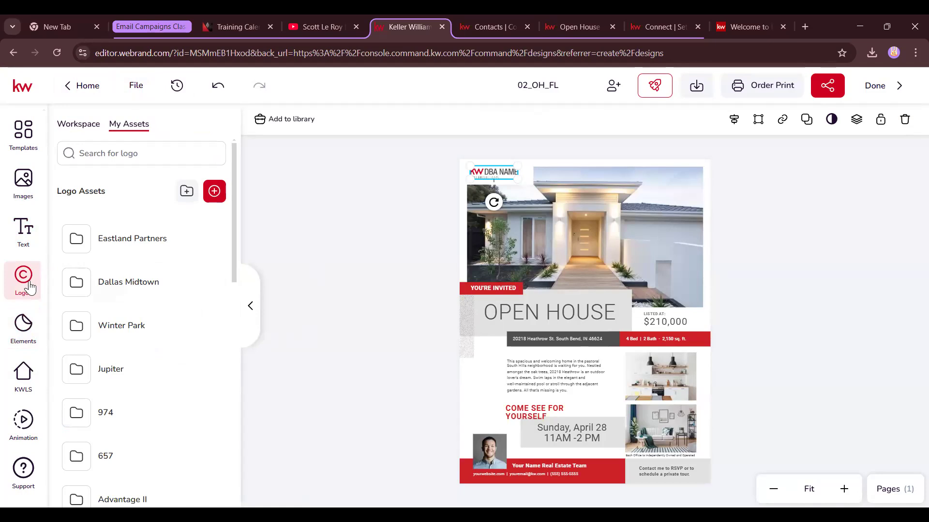
# Zoom in and open the Eastland Partners logo folder, removing an extra logo copy added by mistake
pyautogui.click(844, 490)
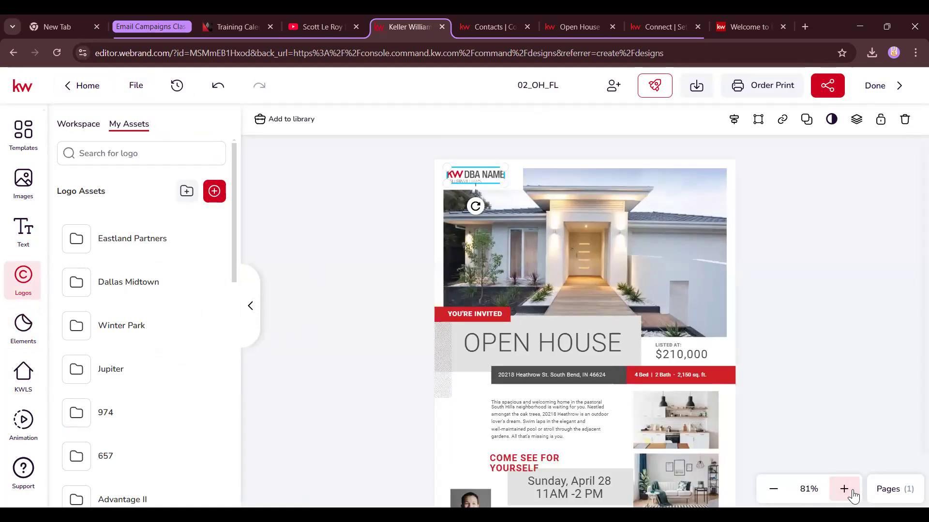
pyautogui.click(844, 490)
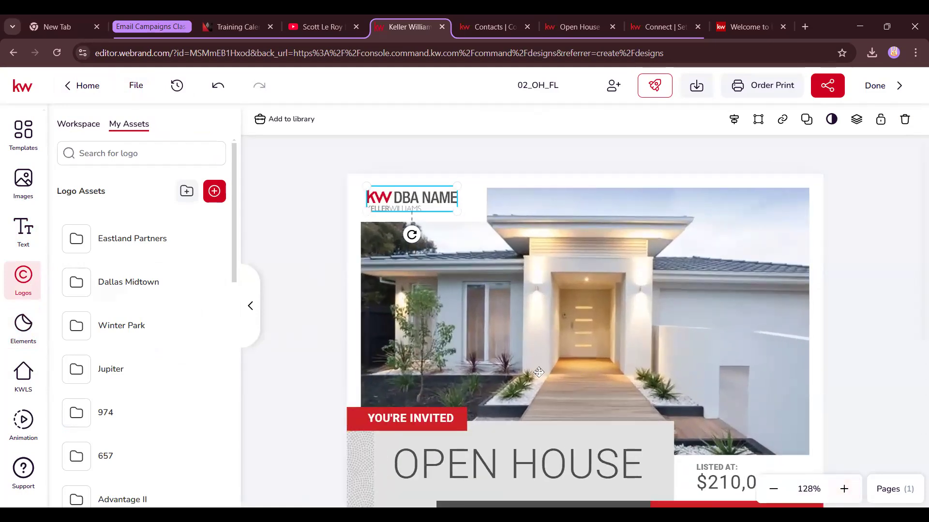
pyautogui.click(94, 239)
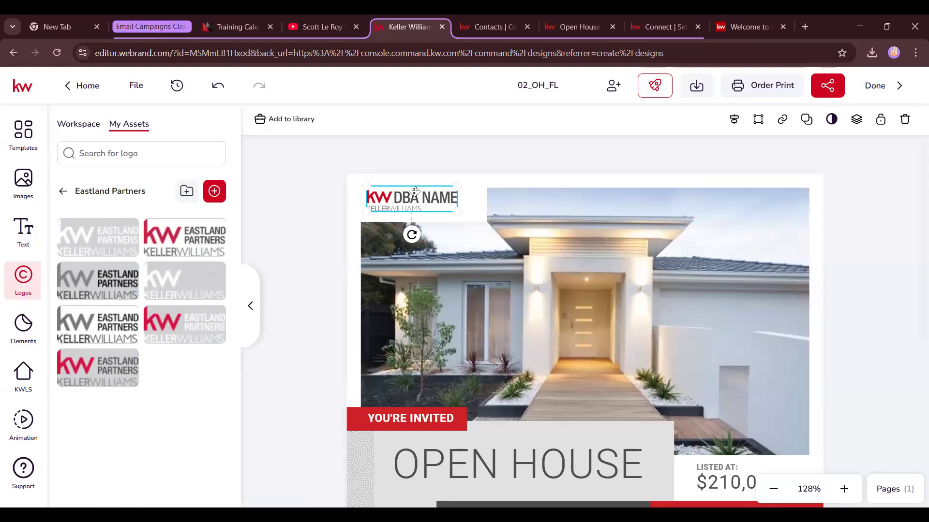
pyautogui.moveTo(214, 237)
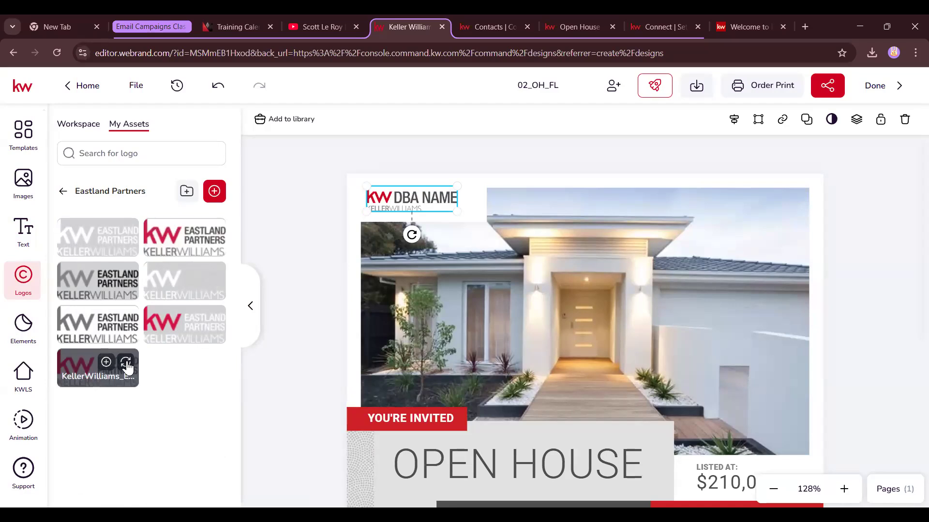
pyautogui.click(313, 222)
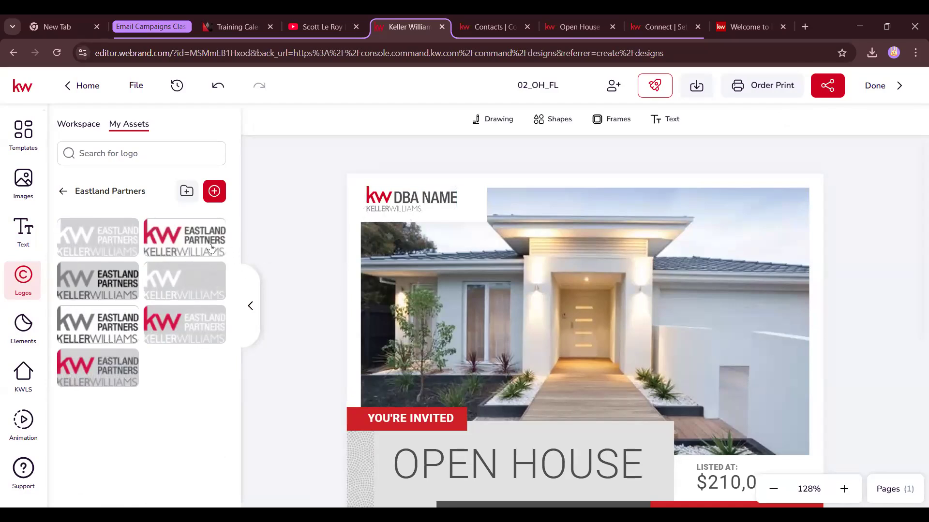
pyautogui.moveTo(125, 366)
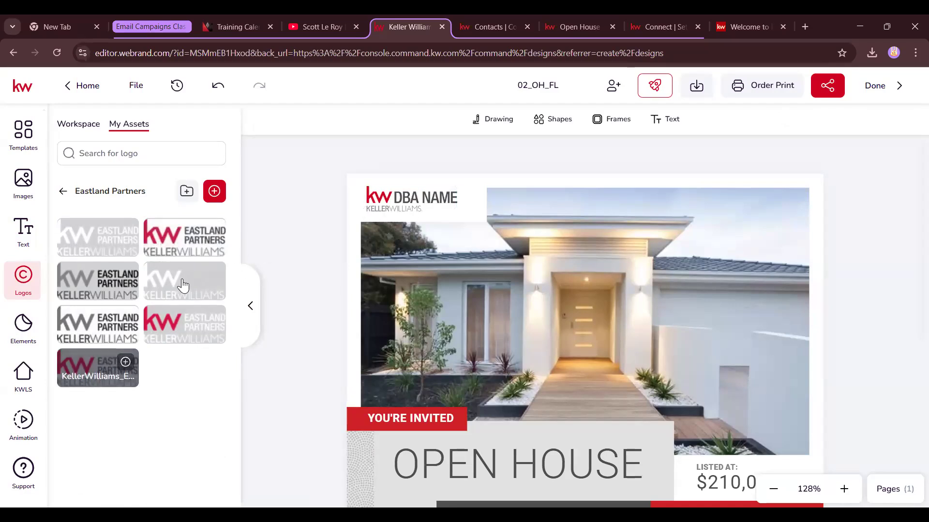
pyautogui.click(213, 232)
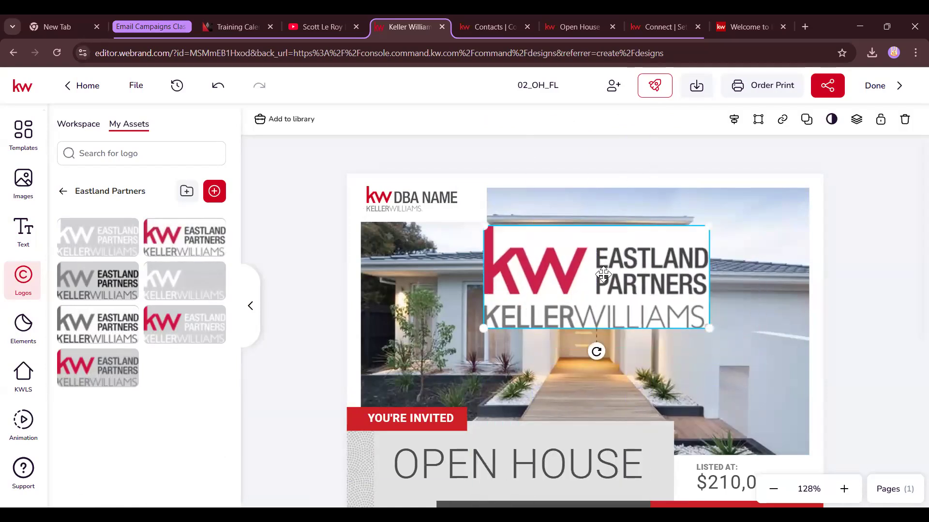
pyautogui.press('Delete')
# Replace the DBA NAME logo with the red Eastland Partners Keller Williams logo
pyautogui.click(440, 200)
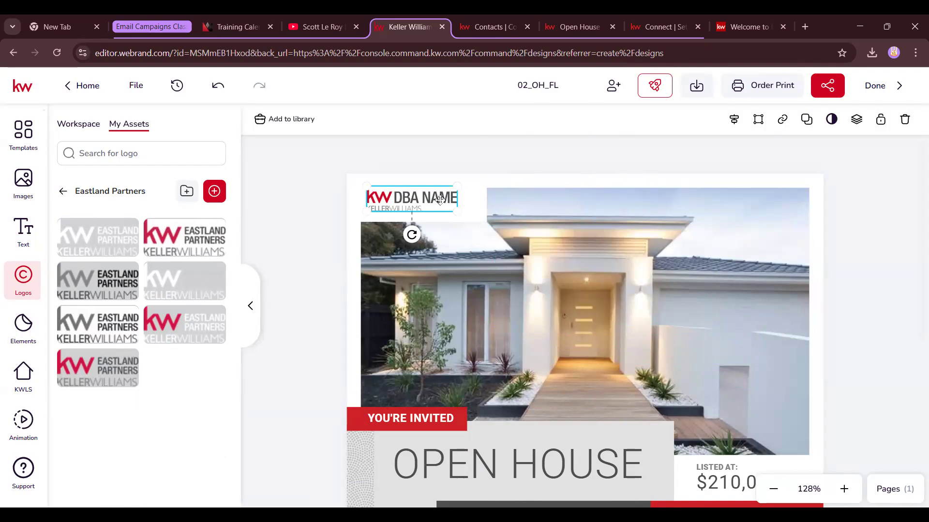
pyautogui.moveTo(123, 367)
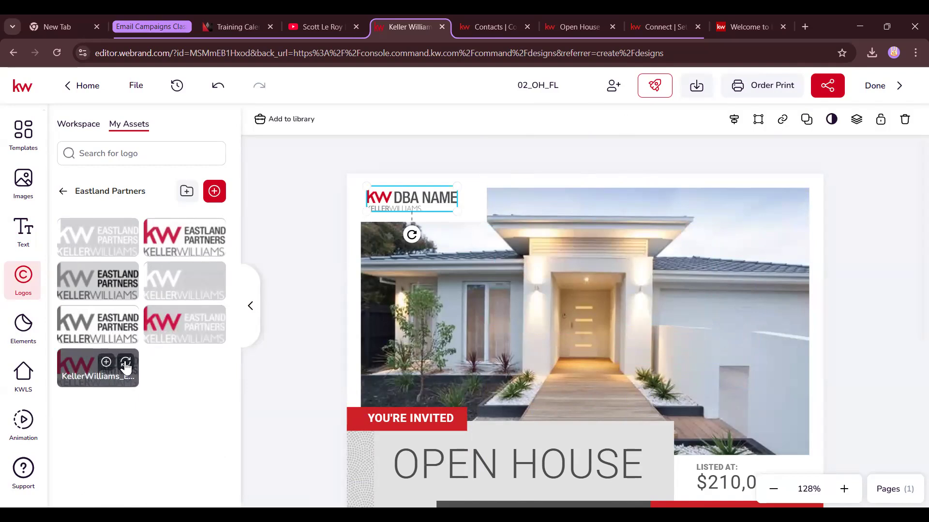
pyautogui.click(125, 363)
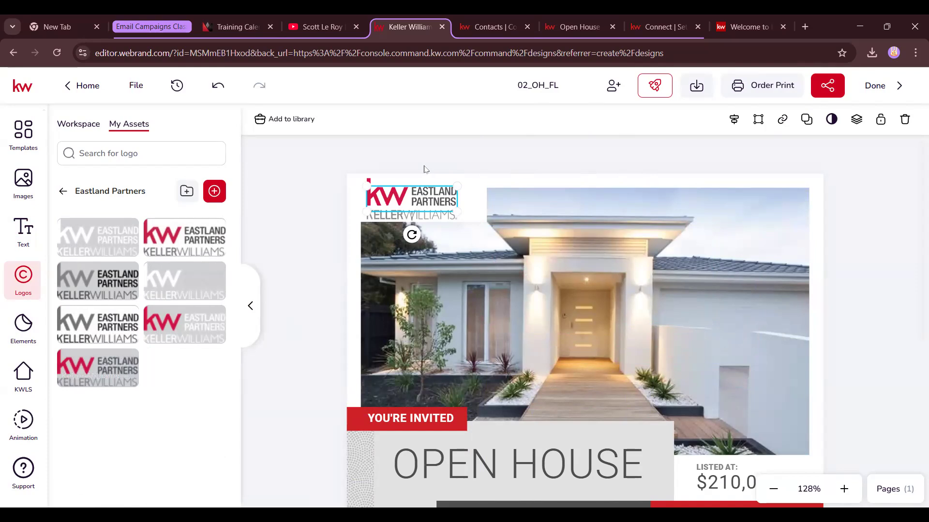
pyautogui.click(299, 272)
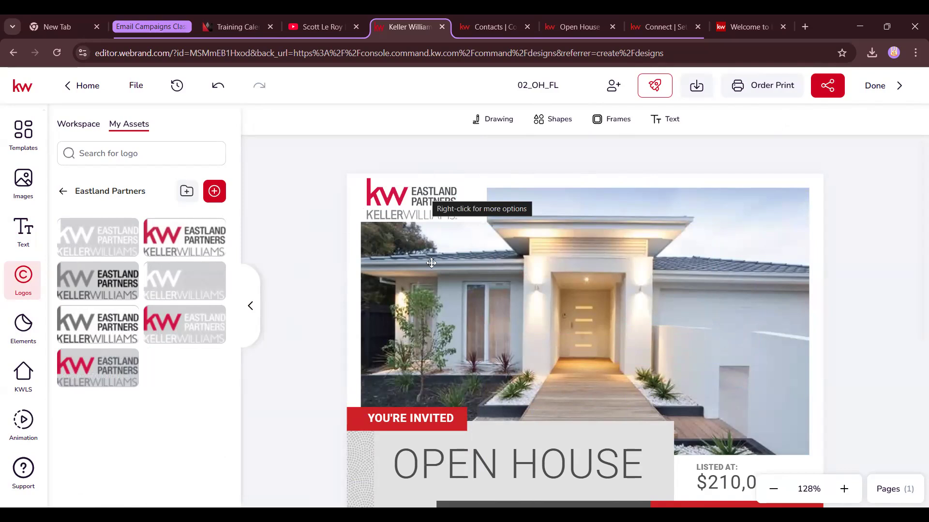
# Zoom back out, select the house photo and open the KW listing search
pyautogui.scroll(-3, 422, 356)
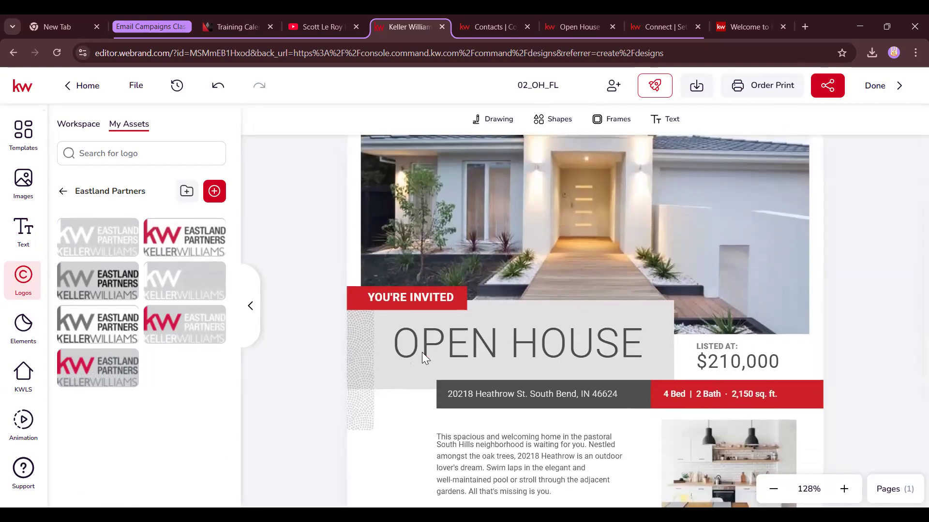
pyautogui.click(773, 489)
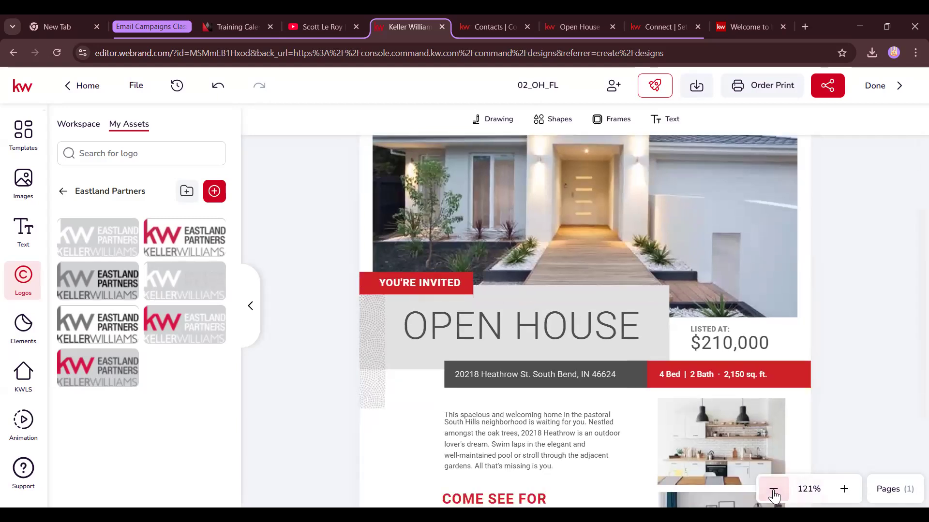
pyautogui.click(774, 489)
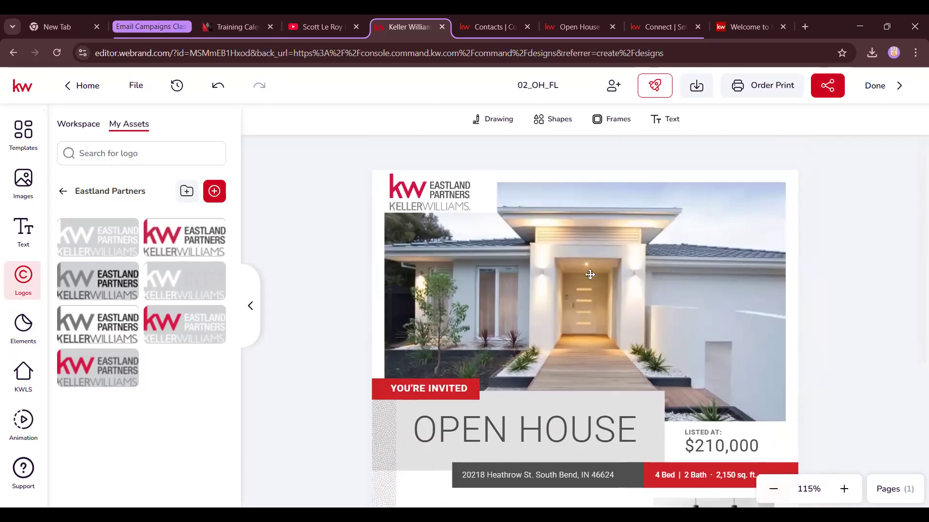
pyautogui.click(589, 271)
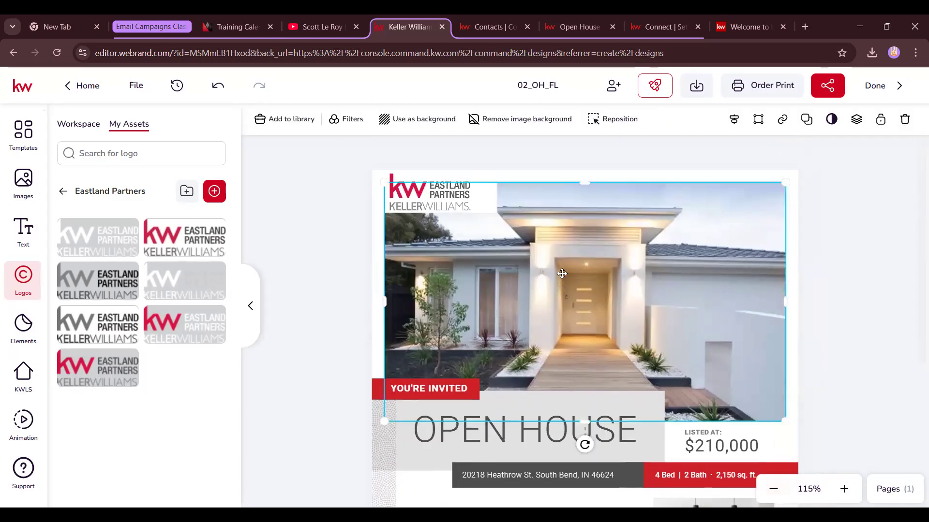
pyautogui.click(20, 378)
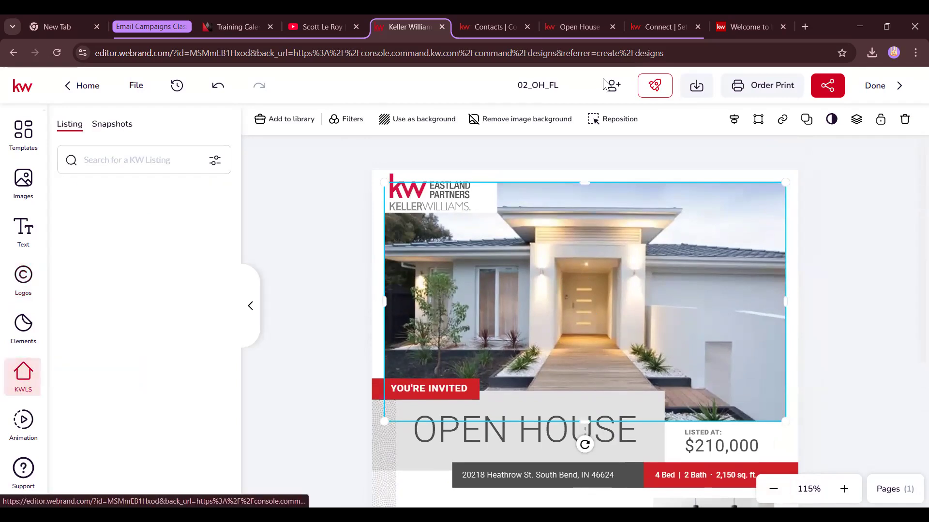
pyautogui.click(579, 27)
pyautogui.moveTo(630, 464); pyautogui.dragTo(413, 453)
pyautogui.moveTo(636, 462); pyautogui.dragTo(417, 461)
pyautogui.hotkey('ctrl', 'c')
pyautogui.click(394, 21)
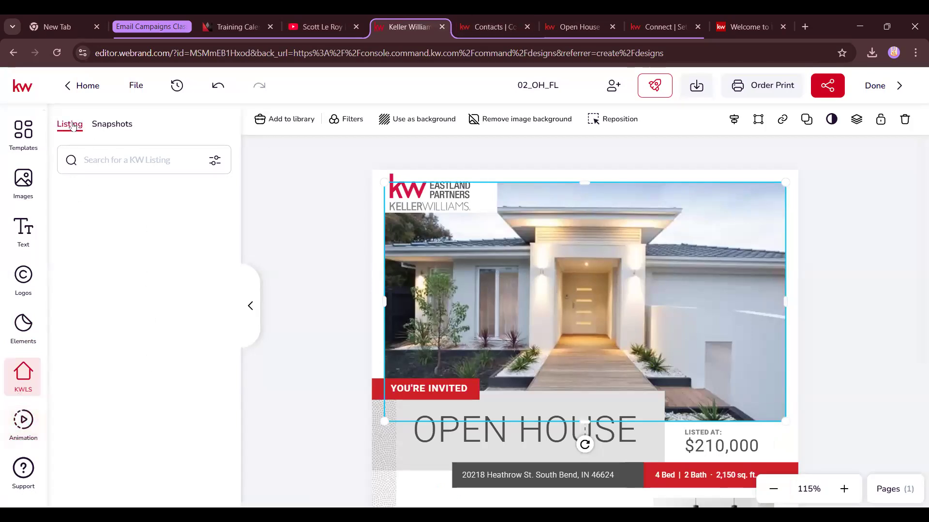
# Paste the address into the KWLS address search and select the Miami listing result
pyautogui.click(215, 160)
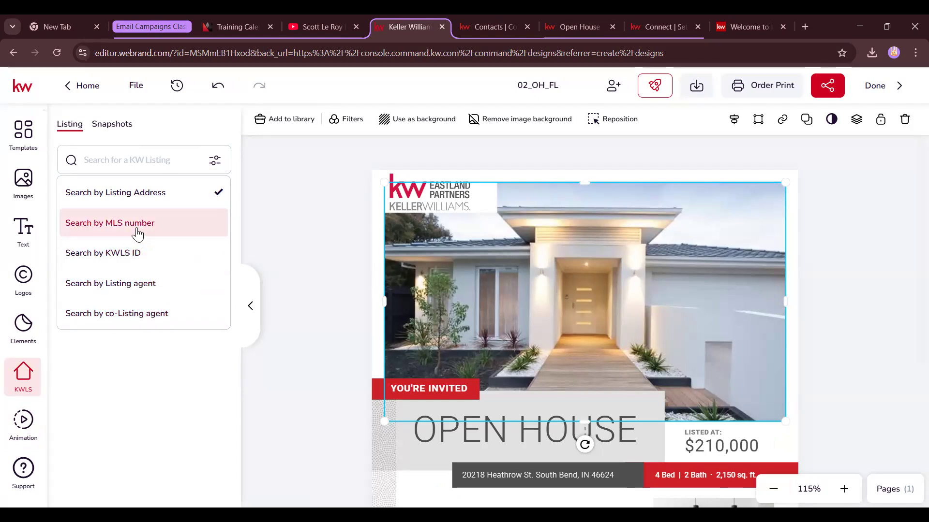
pyautogui.click(147, 160)
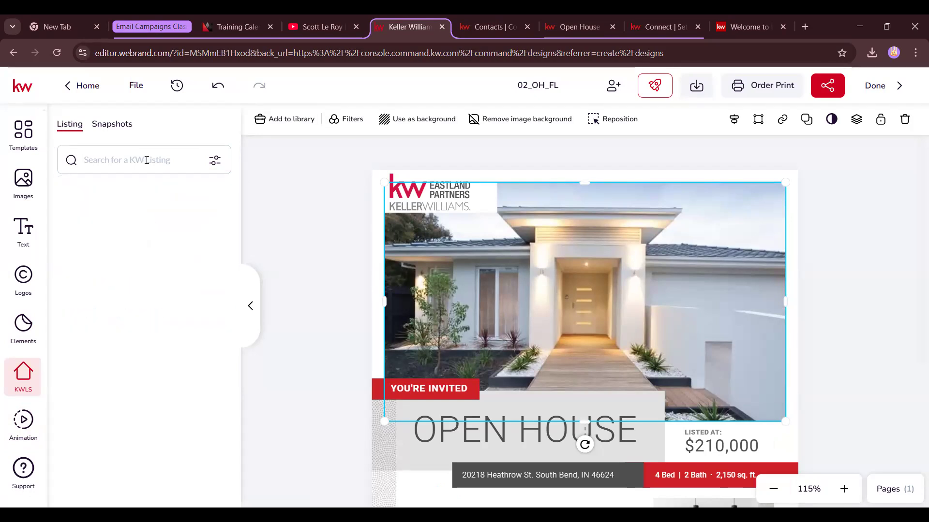
pyautogui.hotkey('ctrl', 'v')
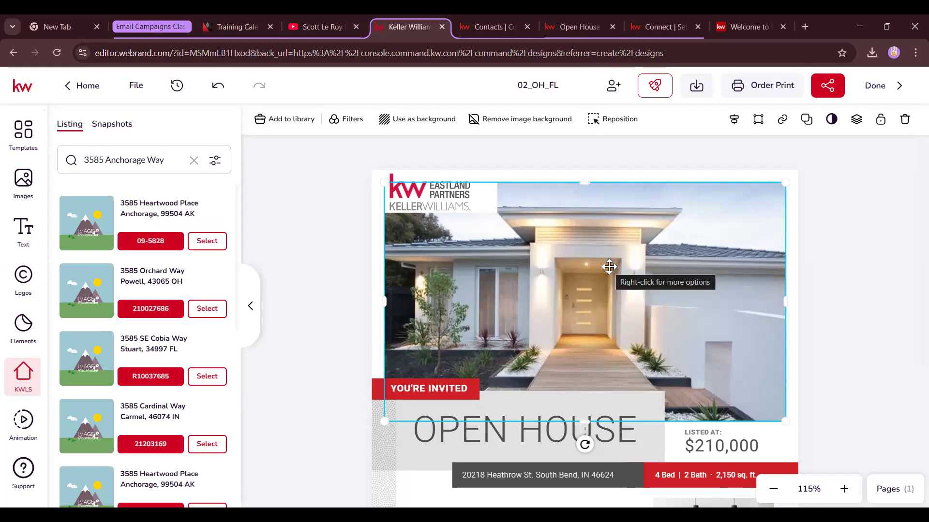
pyautogui.scroll(-3, 141, 337)
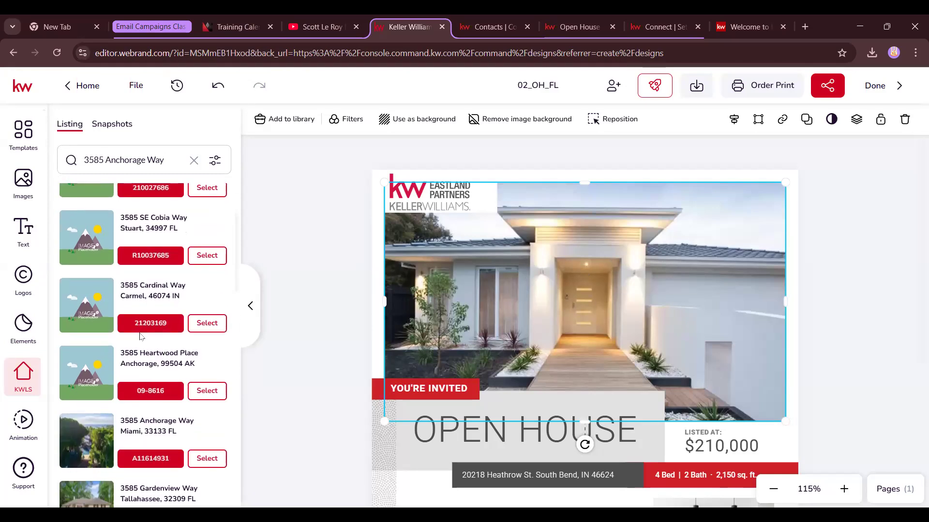
pyautogui.scroll(-1, 140, 336)
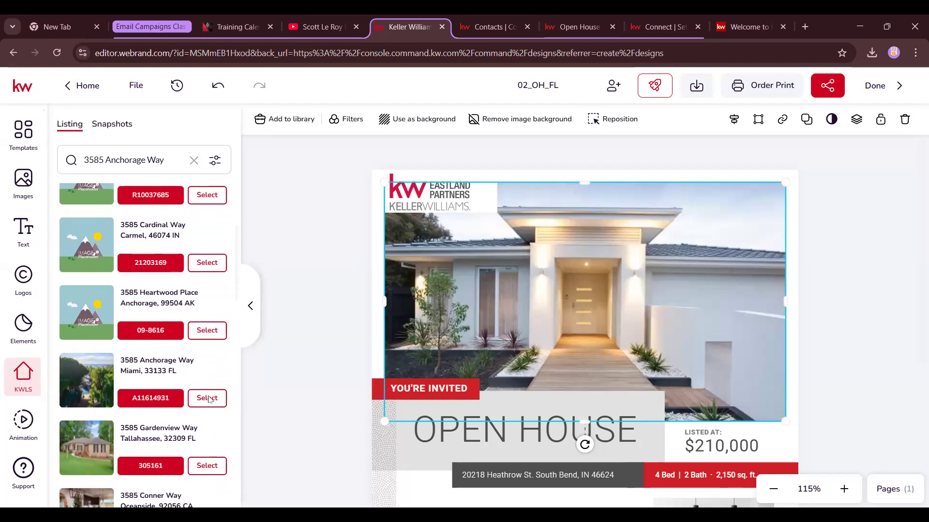
pyautogui.click(208, 399)
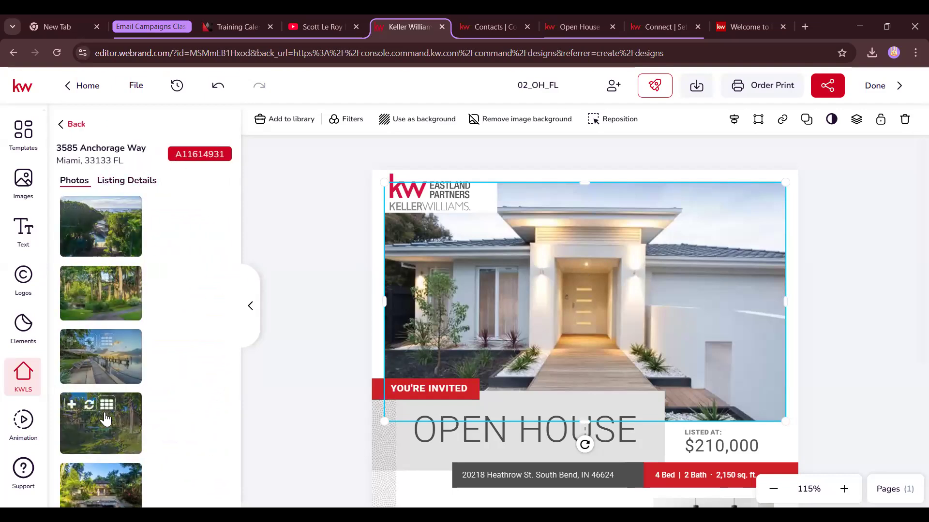
pyautogui.scroll(-5, 106, 349)
pyautogui.scroll(5, 138, 348)
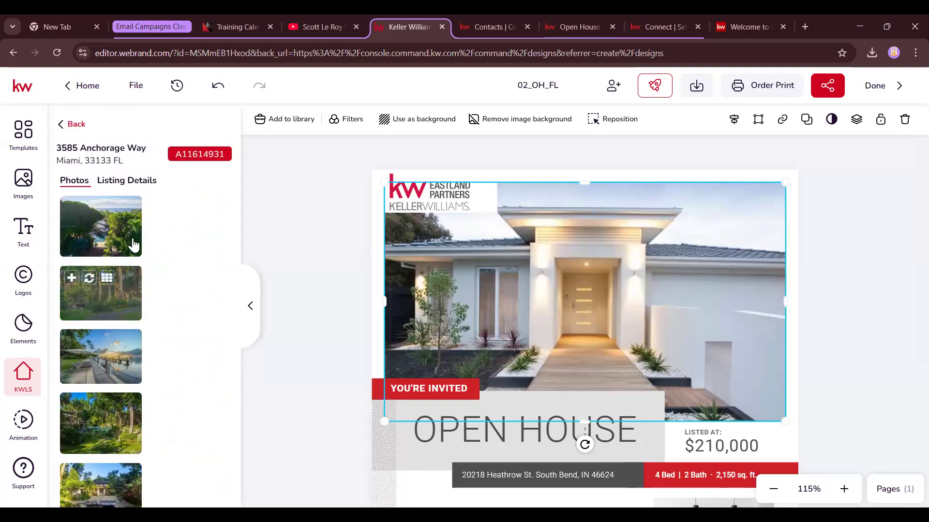
pyautogui.click(131, 180)
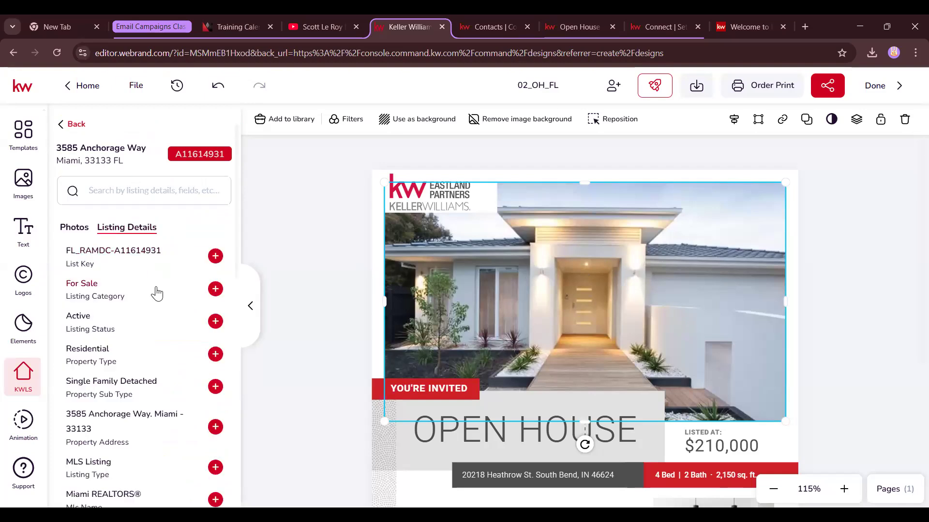
pyautogui.scroll(-15, 86, 302)
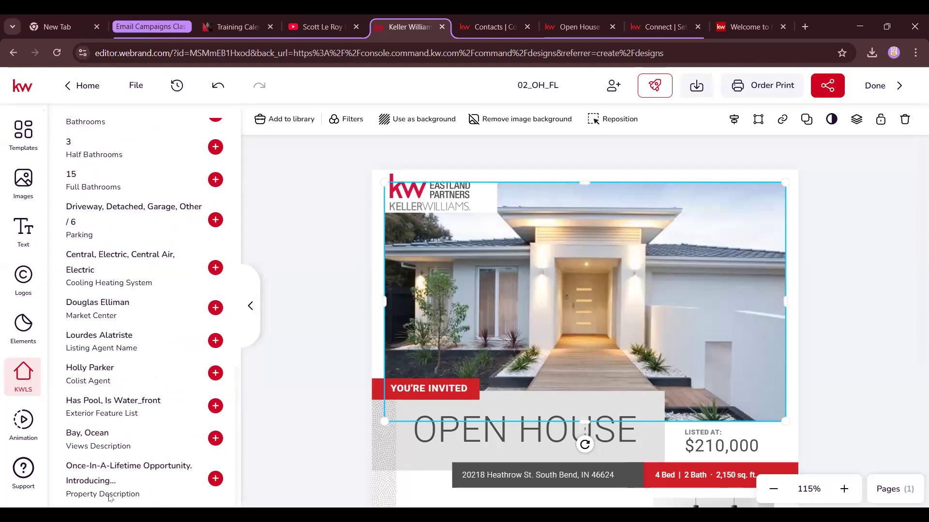
pyautogui.scroll(15, 126, 427)
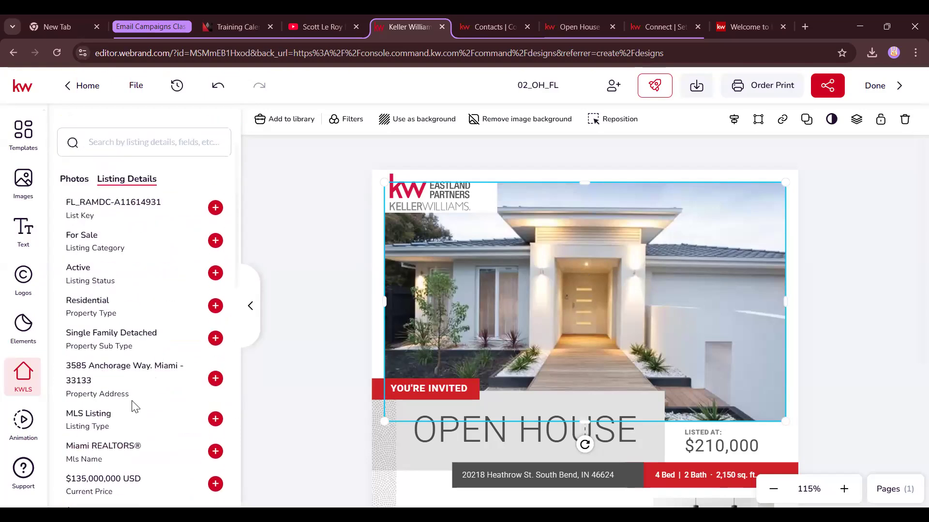
pyautogui.click(69, 231)
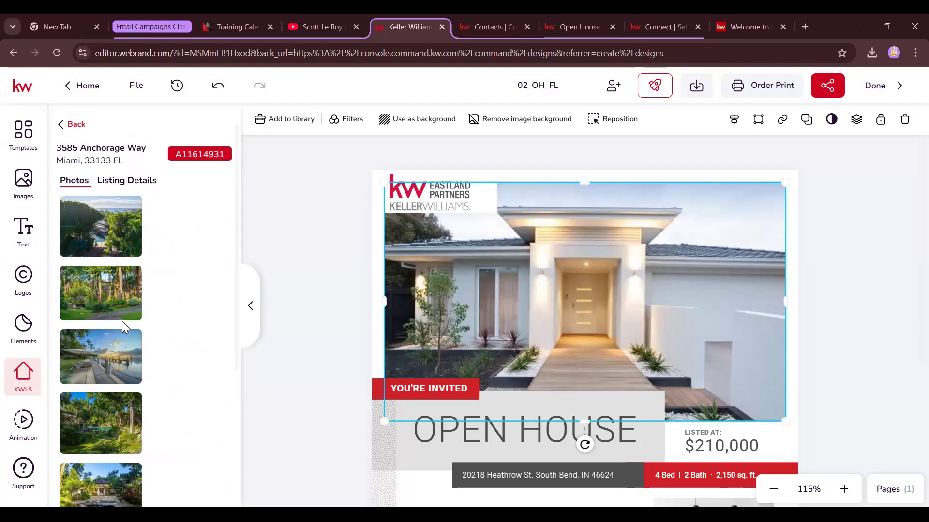
pyautogui.moveTo(125, 346)
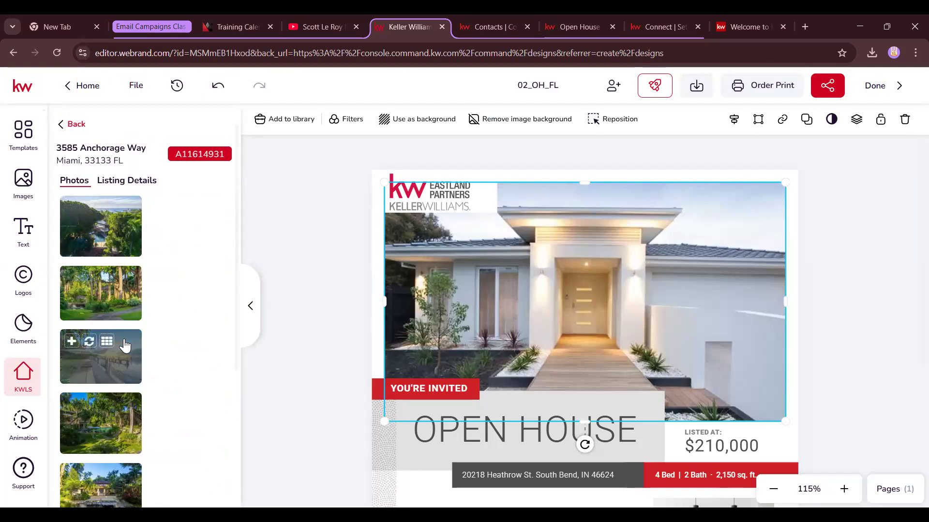
# Swap the main flyer photo for the waterfront sunset shot and the kitchen photo for the lit evening exterior
pyautogui.click(89, 344)
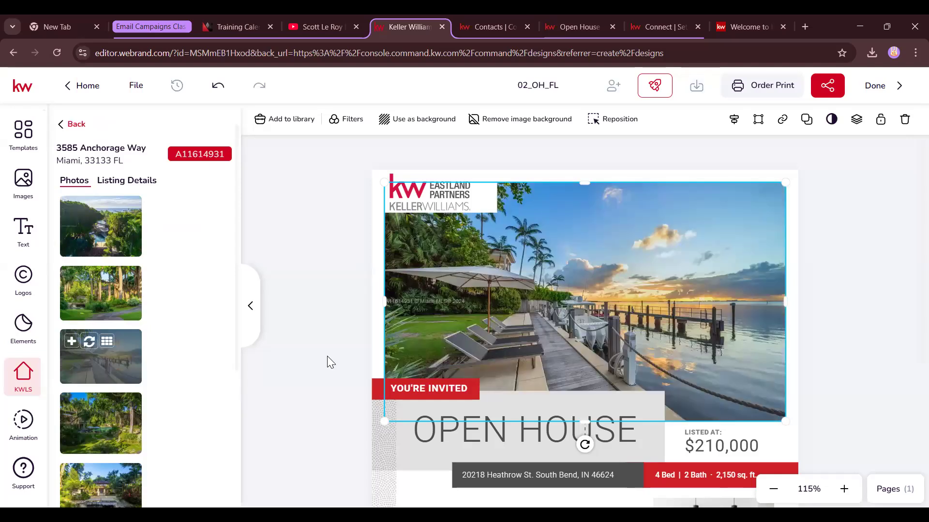
pyautogui.scroll(-4, 596, 330)
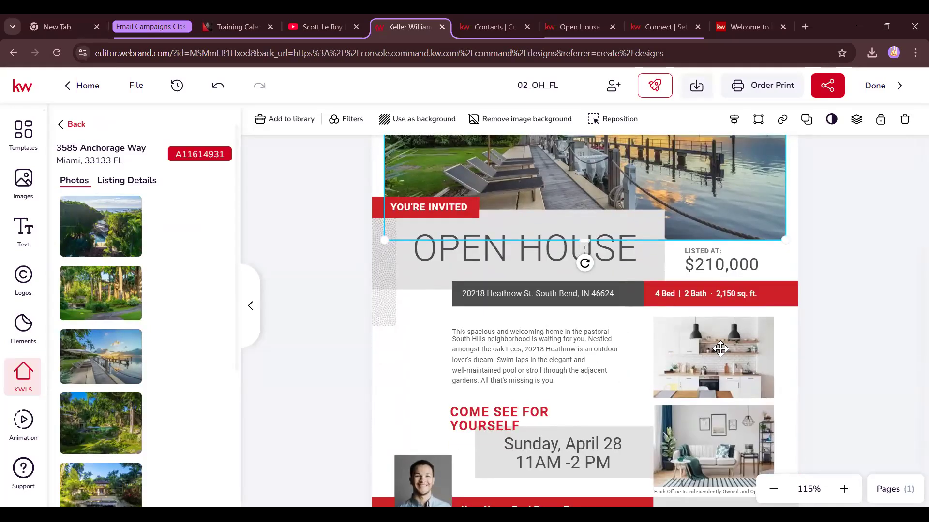
pyautogui.click(721, 348)
pyautogui.scroll(-3, 101, 315)
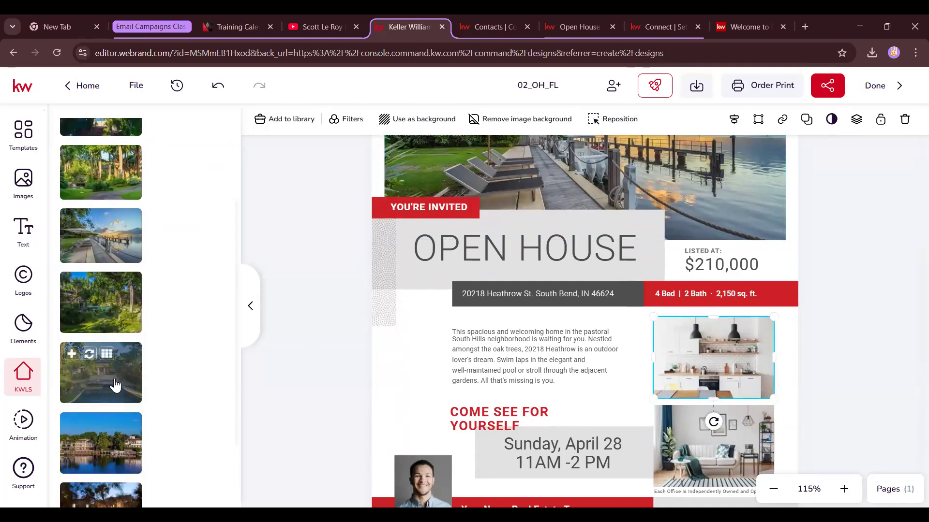
pyautogui.scroll(-1, 126, 424)
pyautogui.click(90, 437)
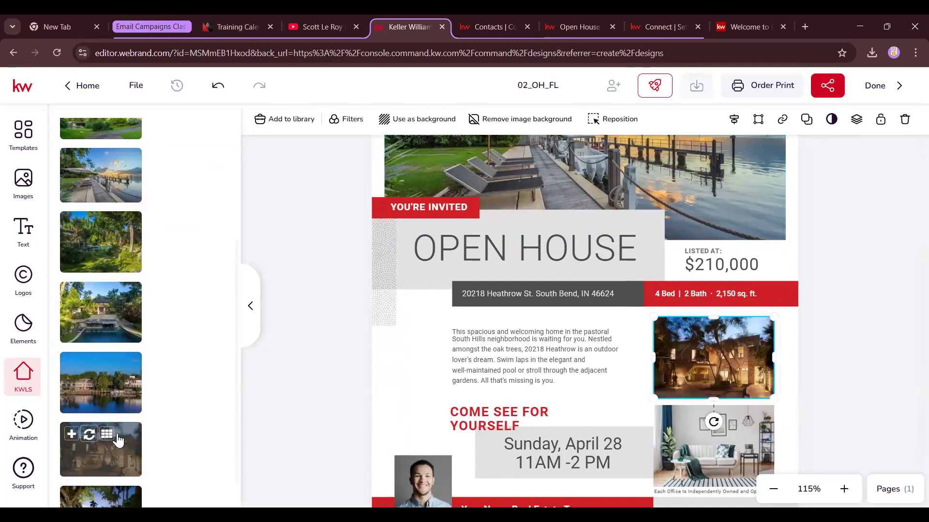
# Replace the living-room photo with the tree-framed house exterior from the Anchorage Way listing
pyautogui.scroll(-1, 648, 360)
pyautogui.scroll(-1, 99, 387)
pyautogui.click(691, 407)
pyautogui.click(90, 455)
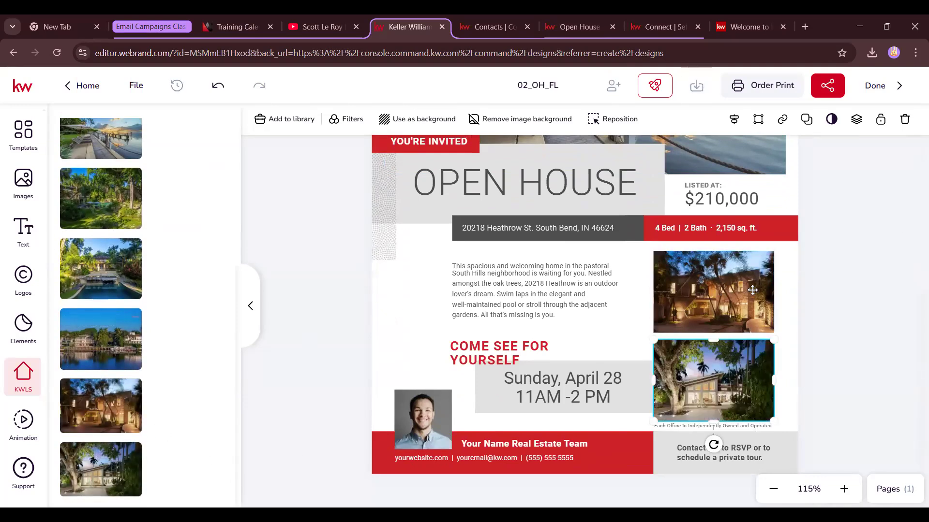
pyautogui.scroll(4, 752, 290)
pyautogui.scroll(-1, 749, 288)
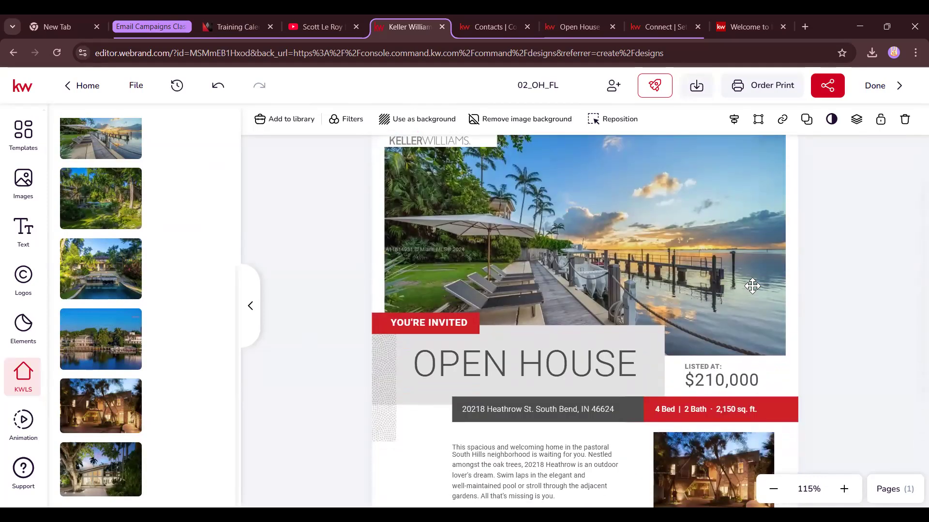
pyautogui.moveTo(97, 288)
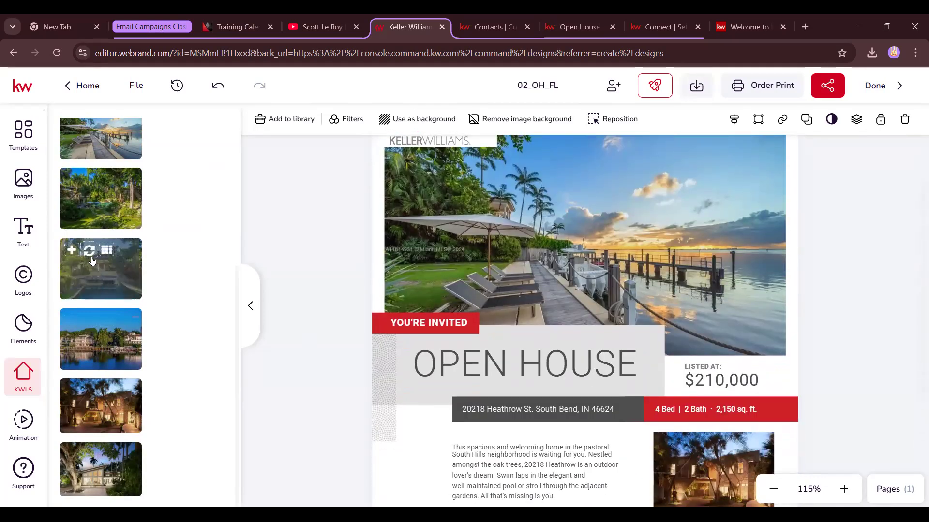
pyautogui.scroll(-3, 658, 370)
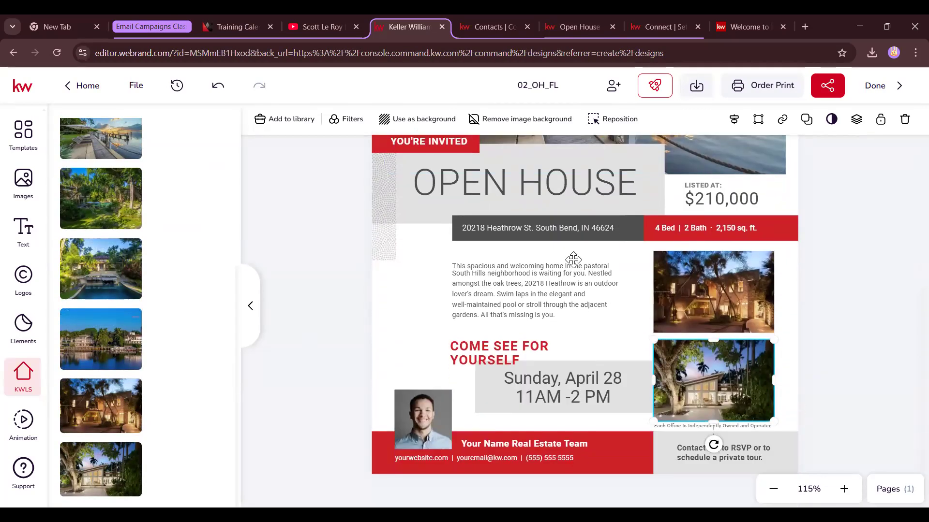
pyautogui.click(584, 234)
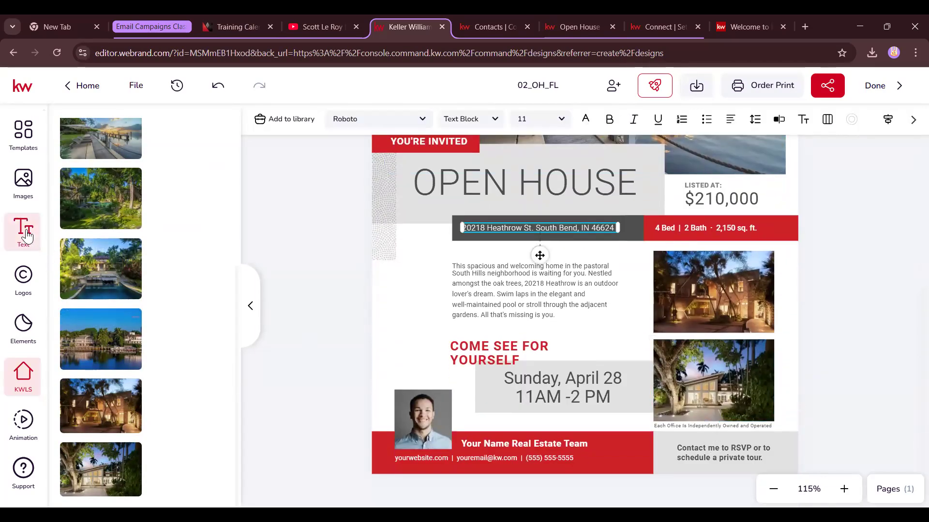
pyautogui.click(222, 205)
pyautogui.click(125, 180)
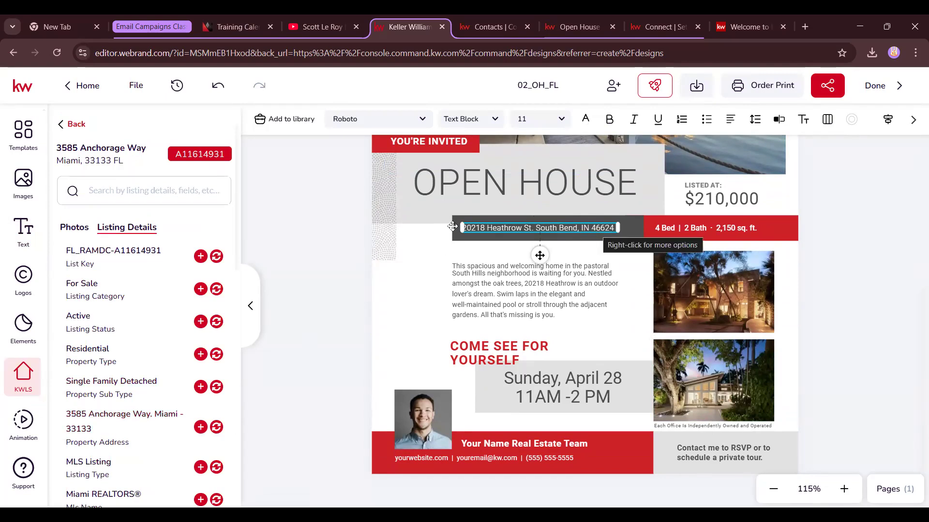
pyautogui.click(217, 428)
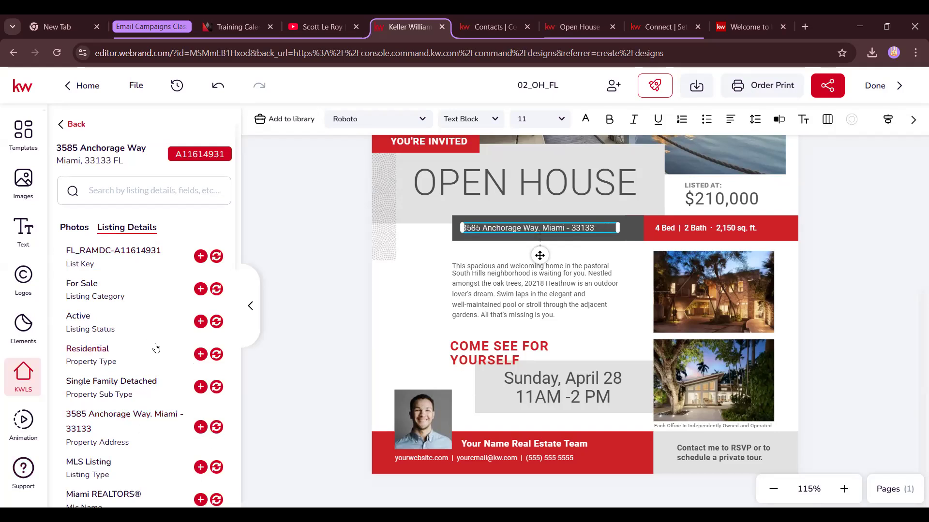
# Sync the listing's bedroom count of 13 into the stats line
pyautogui.click(731, 229)
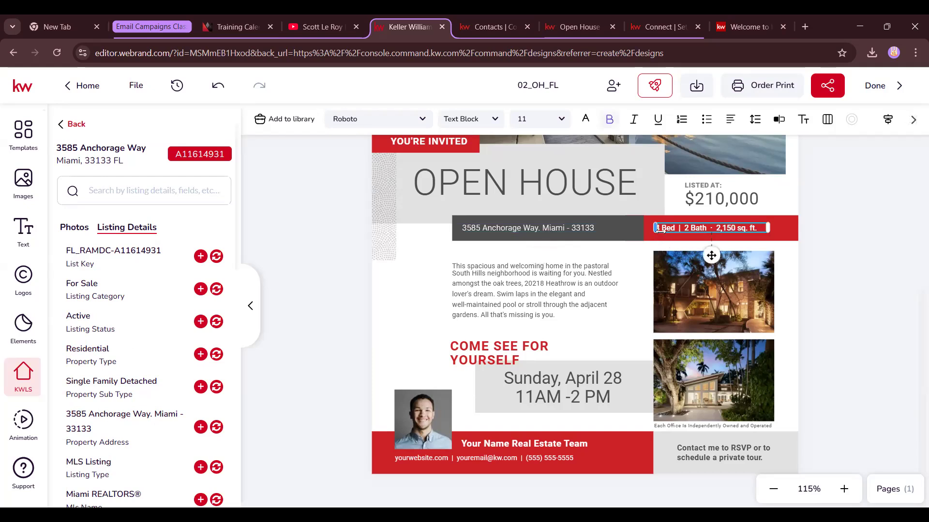
pyautogui.scroll(-7, 140, 377)
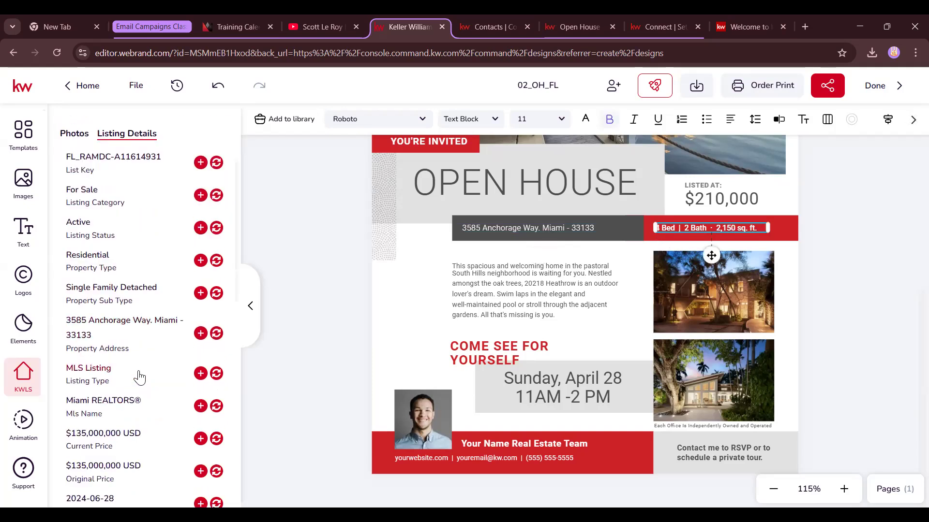
pyautogui.scroll(-1, 144, 380)
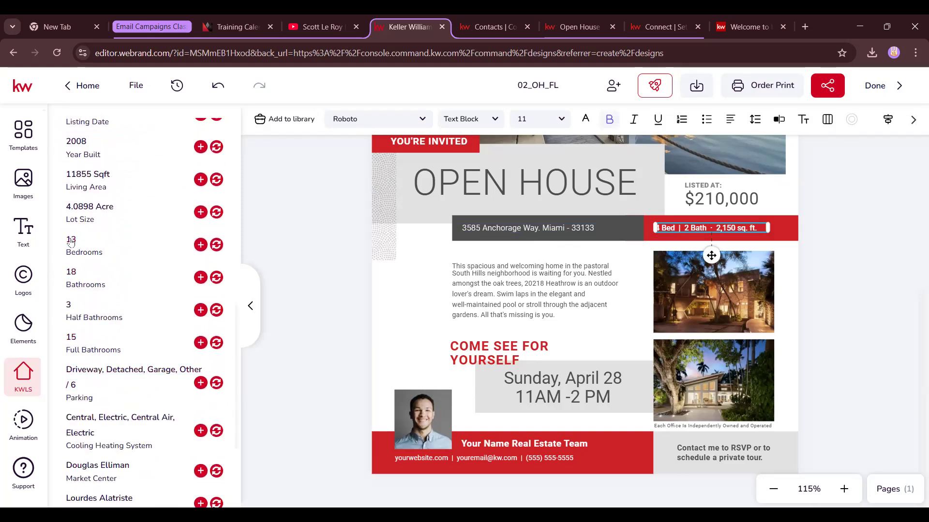
pyautogui.click(217, 245)
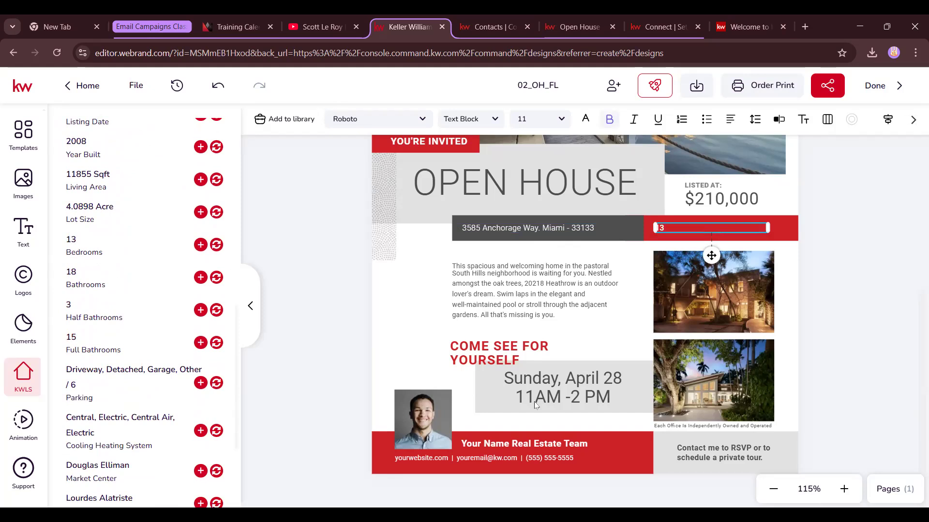
pyautogui.click(234, 98)
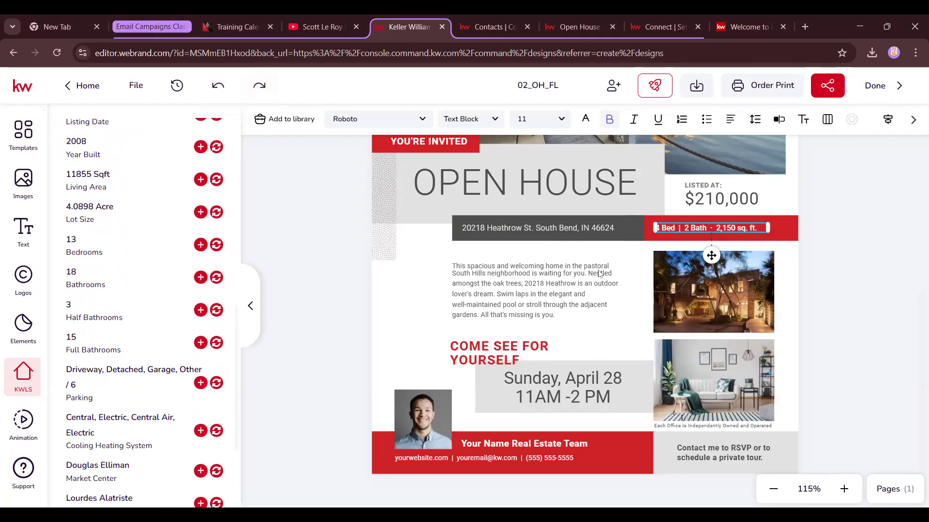
pyautogui.click(568, 227)
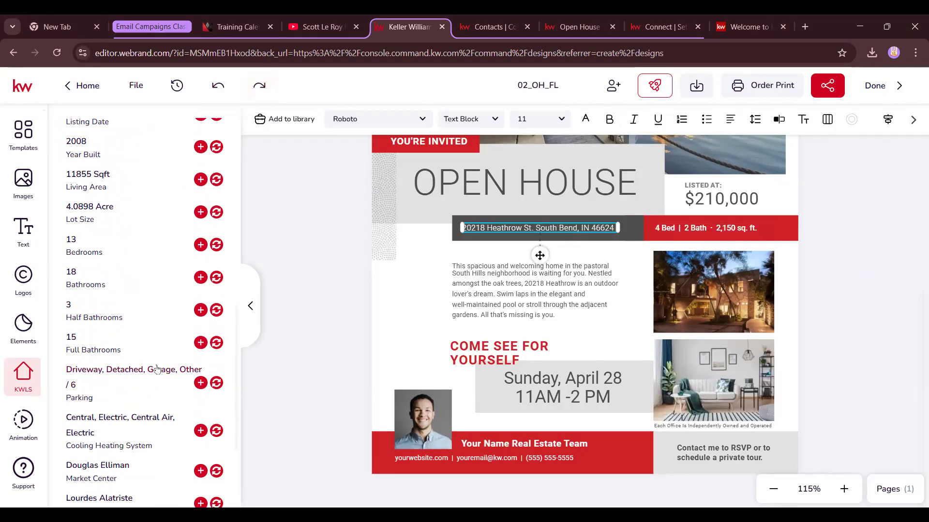
pyautogui.scroll(5, 142, 324)
pyautogui.click(216, 185)
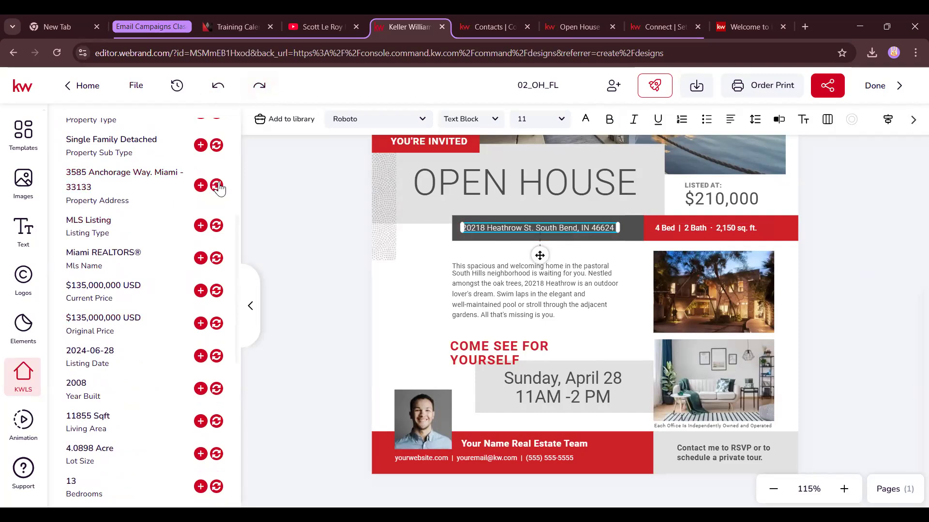
# Edit the stats line to 13 Bed | 18 Bath · 11,855 sq. ft. and widen it to one line
pyautogui.click(665, 226)
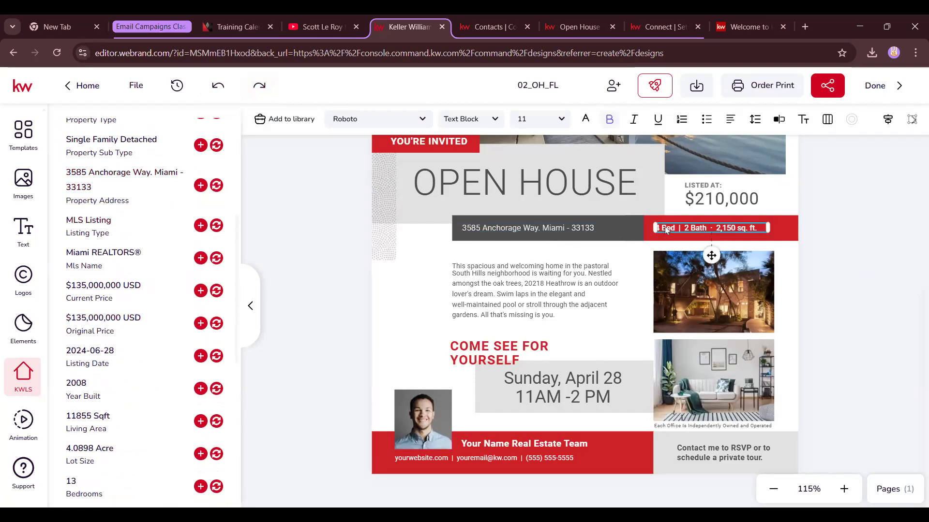
pyautogui.press('Delete')
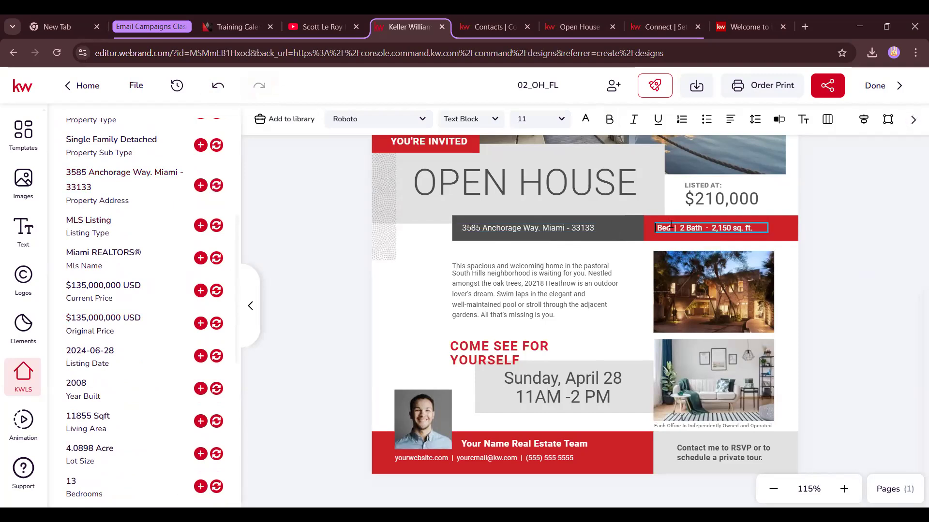
pyautogui.scroll(-3, 131, 367)
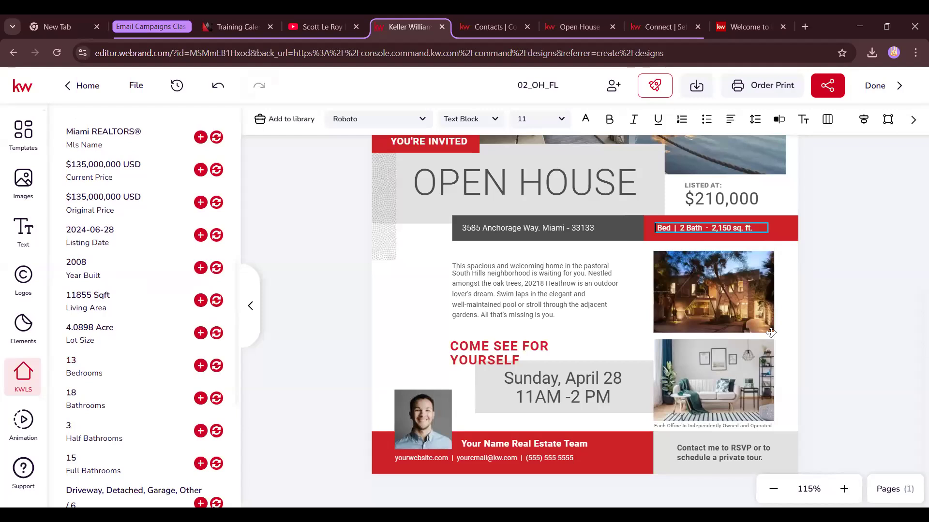
pyautogui.write('13')
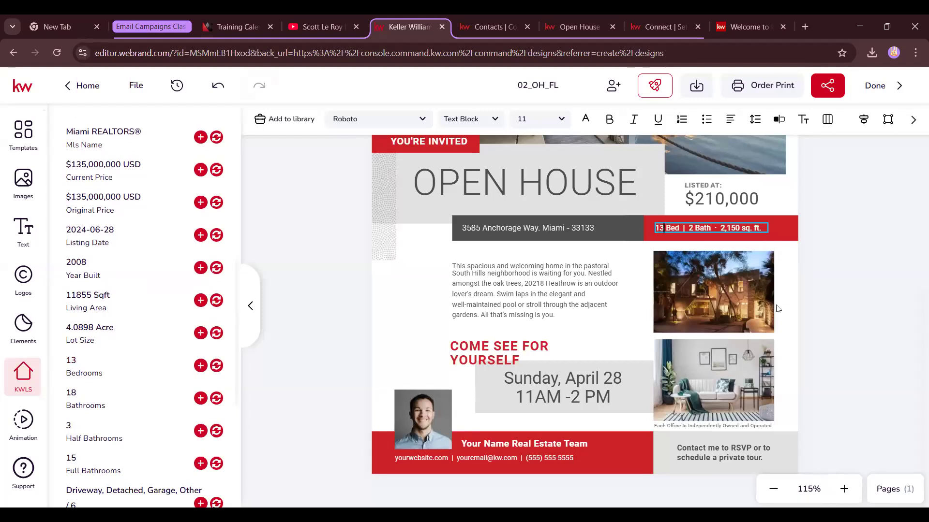
pyautogui.press('BackSpace')
pyautogui.press('BackSpace')
pyautogui.write('18')
pyautogui.moveTo(745, 226); pyautogui.dragTo(722, 227)
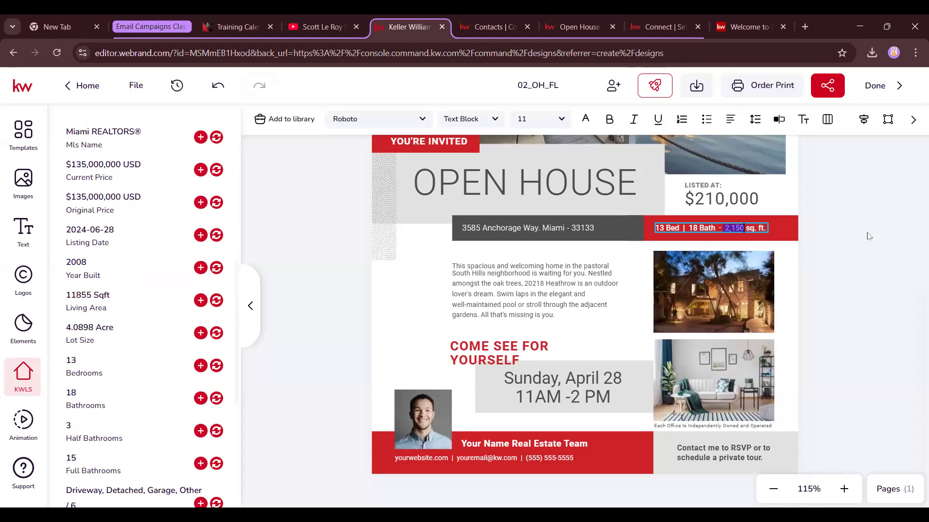
pyautogui.write('11,855')
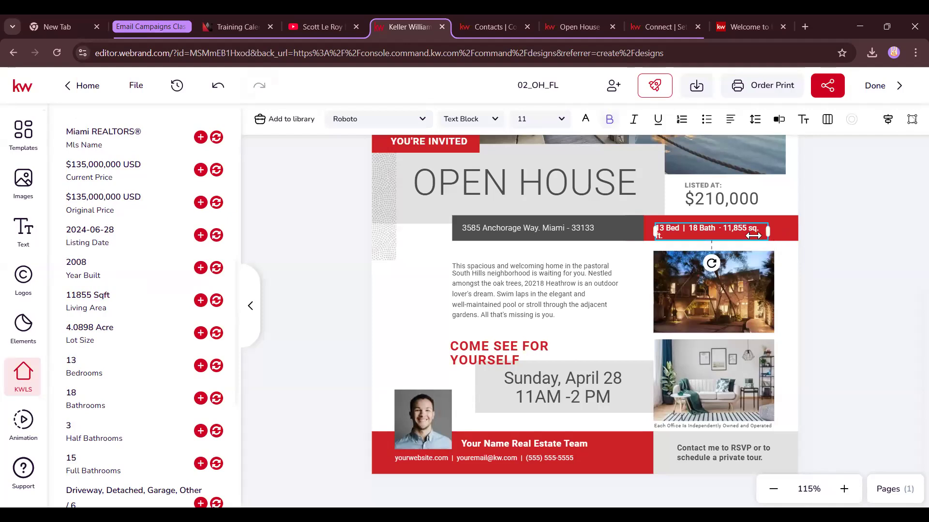
pyautogui.moveTo(768, 231)
pyautogui.mouseDown()
pyautogui.moveTo(802, 229)
pyautogui.moveTo(773, 232)
pyautogui.mouseUp()
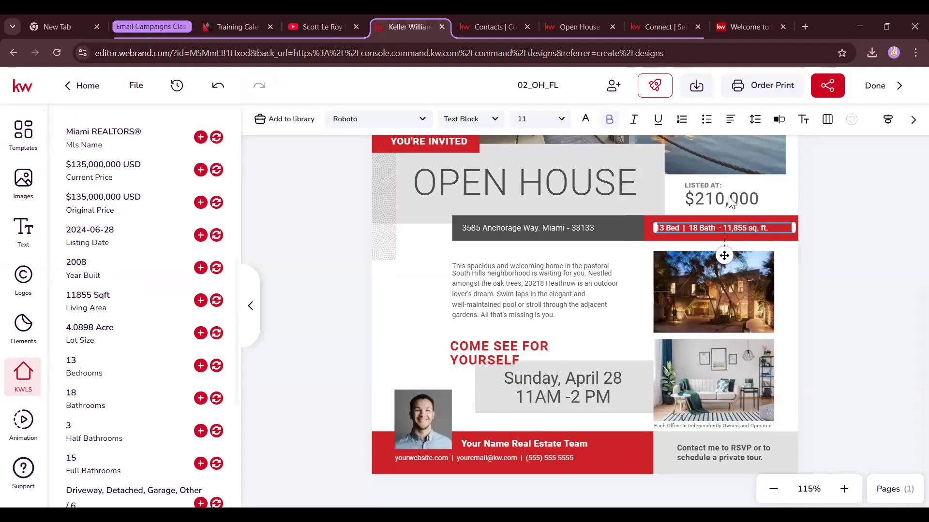
pyautogui.click(731, 202)
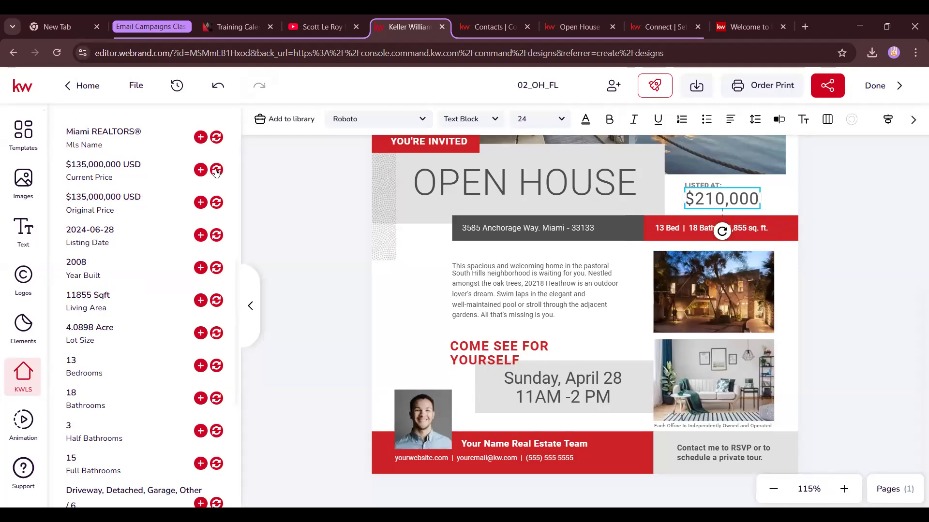
# Set the listed price to the listing's $135,000,000, drop the USD suffix and fit it on one line
pyautogui.click(217, 171)
pyautogui.click(748, 196)
pyautogui.moveTo(720, 215); pyautogui.dragTo(767, 203)
pyautogui.press('BackSpace')
pyautogui.click(860, 197)
pyautogui.click(773, 201)
pyautogui.click(702, 184)
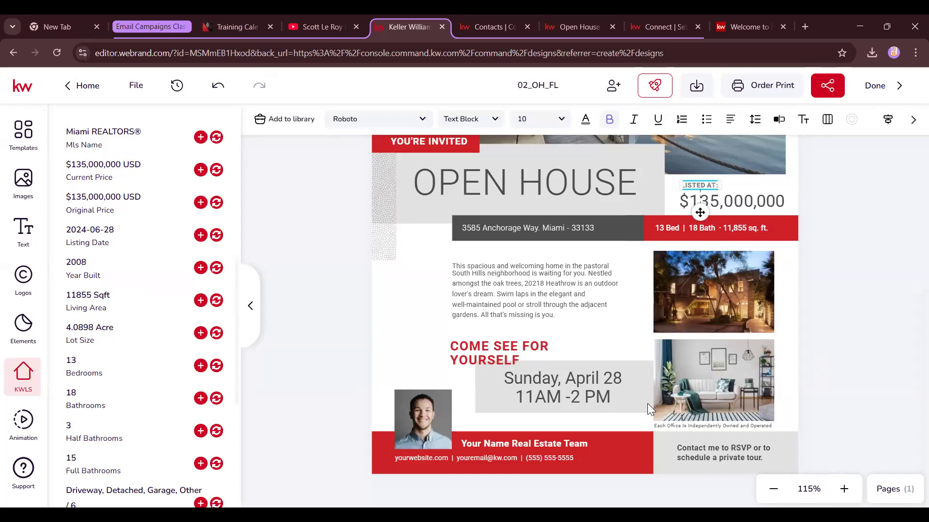
pyautogui.click(420, 421)
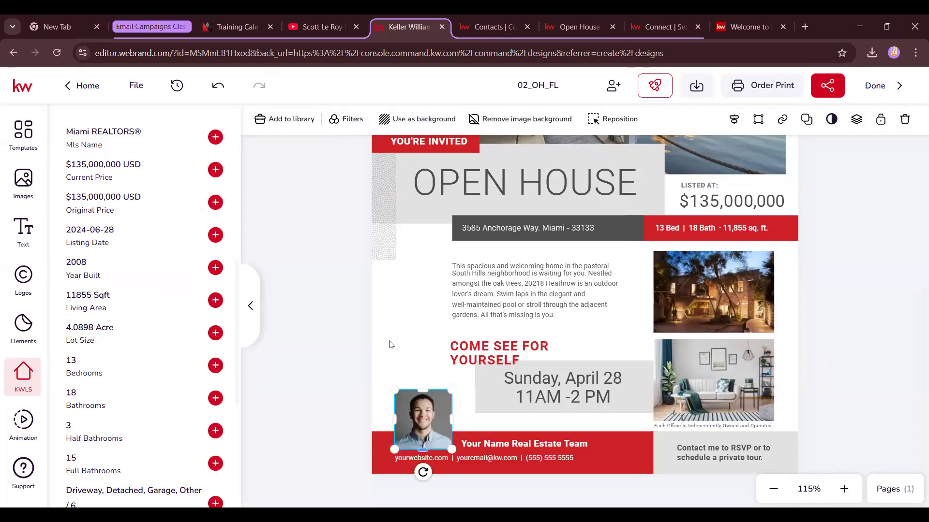
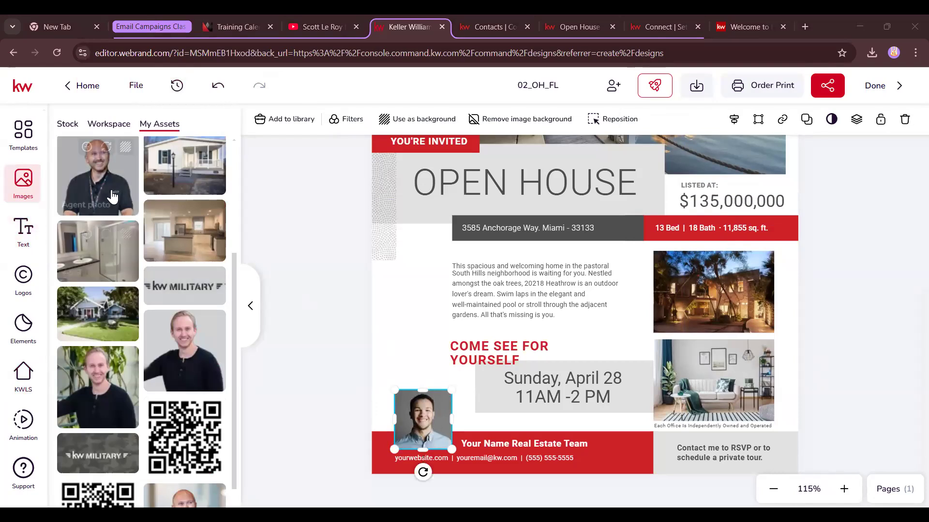
# Place the bald agent's photo in the headshot frame, then enlarge and shift it to fill the frame
pyautogui.scroll(-1, 196, 435)
pyautogui.moveTo(194, 454); pyautogui.dragTo(412, 399)
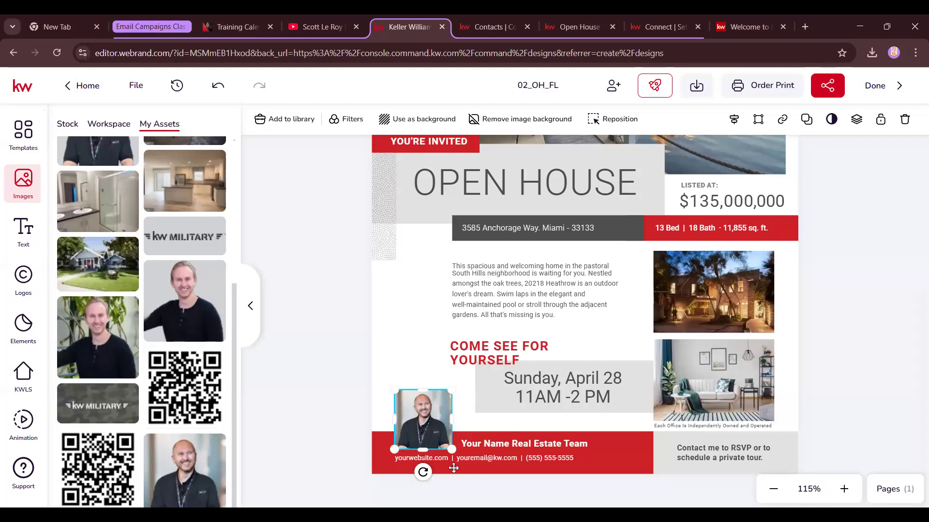
pyautogui.doubleClick(426, 429)
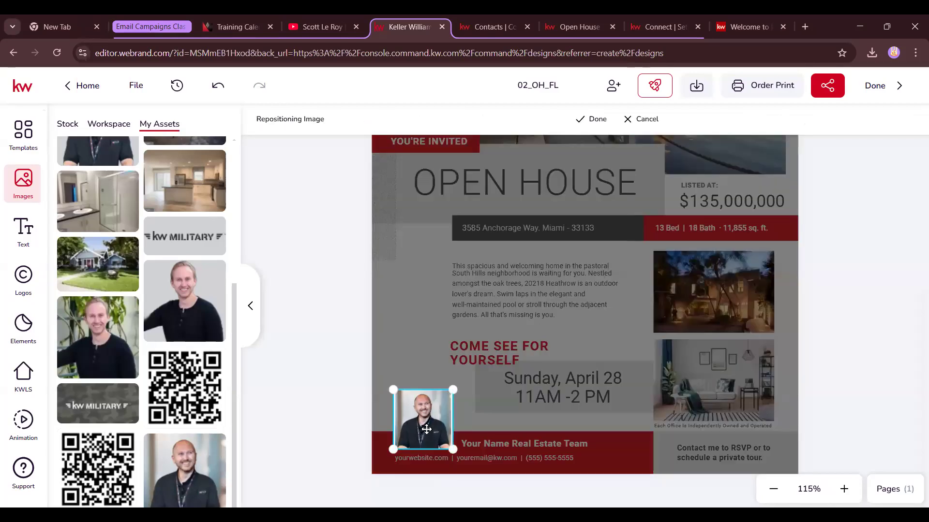
pyautogui.moveTo(391, 452); pyautogui.dragTo(377, 466)
pyautogui.moveTo(419, 438); pyautogui.dragTo(429, 434)
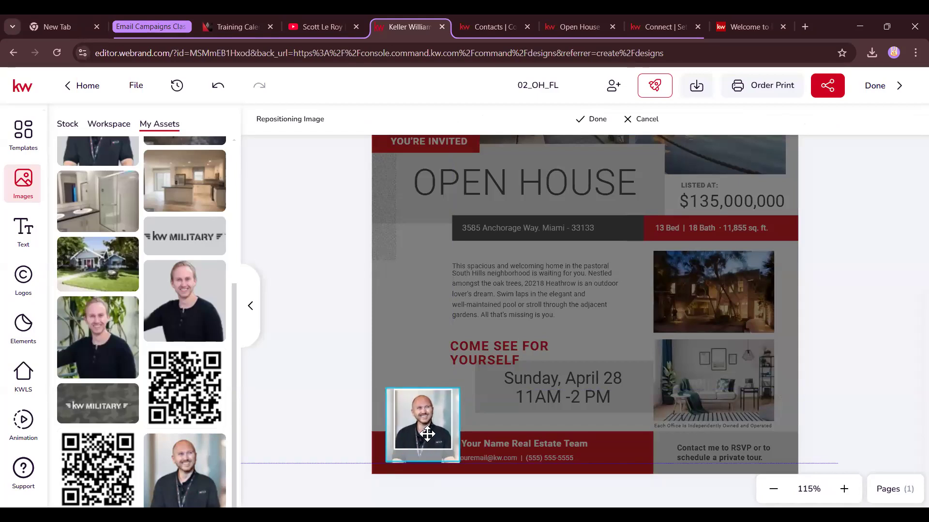
pyautogui.click(427, 437)
pyautogui.click(428, 435)
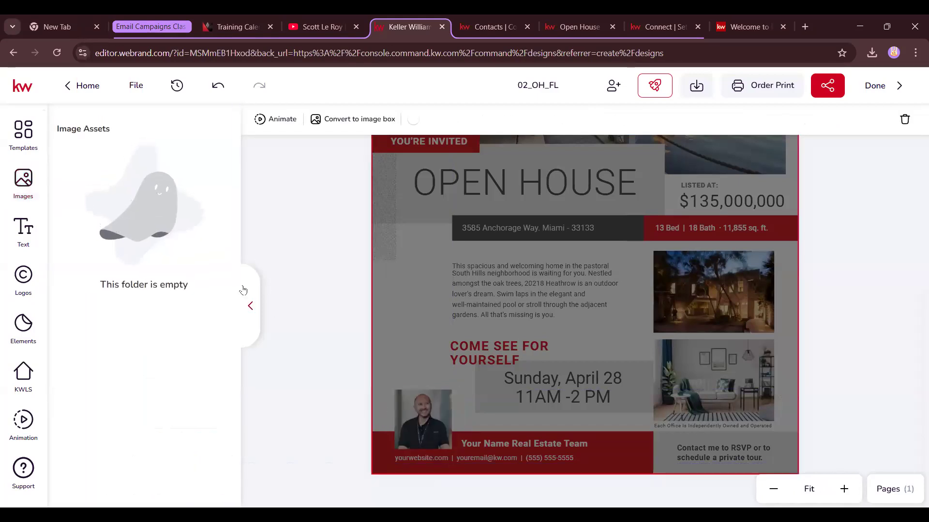
# Toggle the image library and flyer selections, then undo the last change to clear the grey haze
pyautogui.click(23, 182)
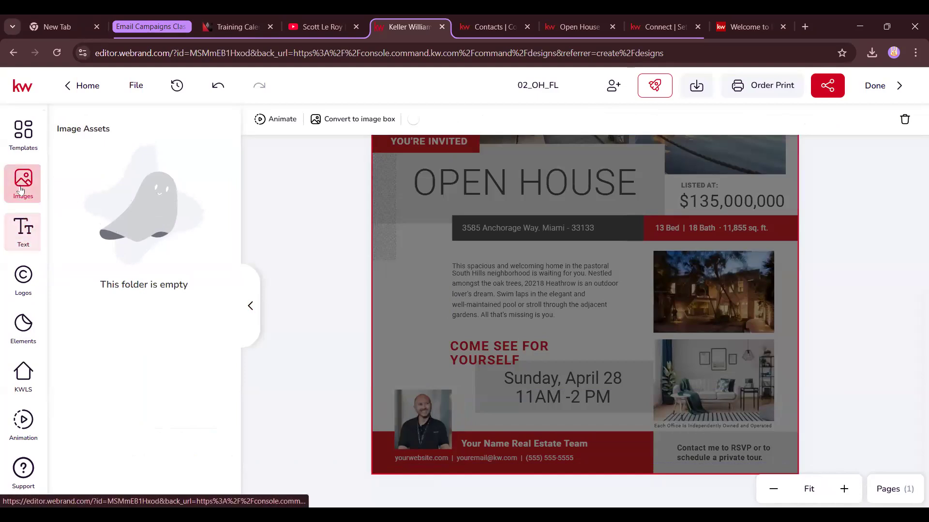
pyautogui.click(347, 290)
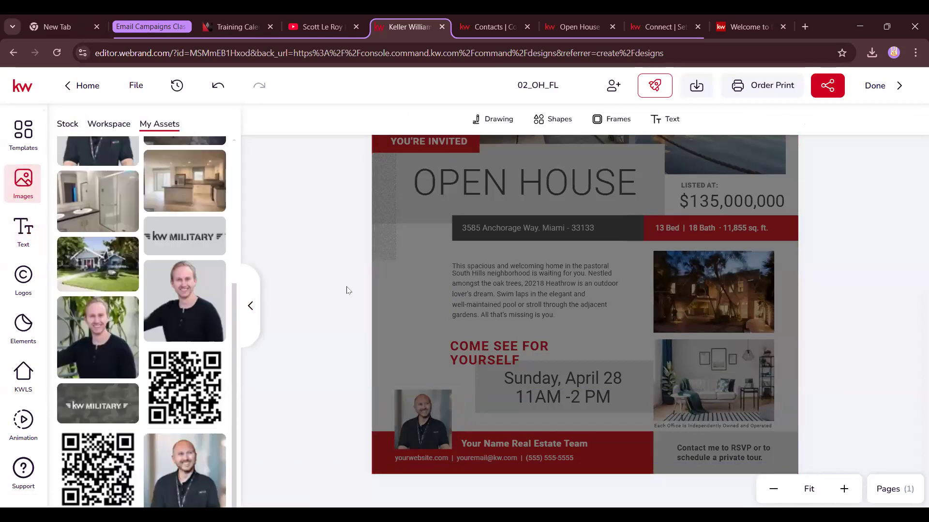
pyautogui.click(441, 392)
pyautogui.scroll(5, 580, 290)
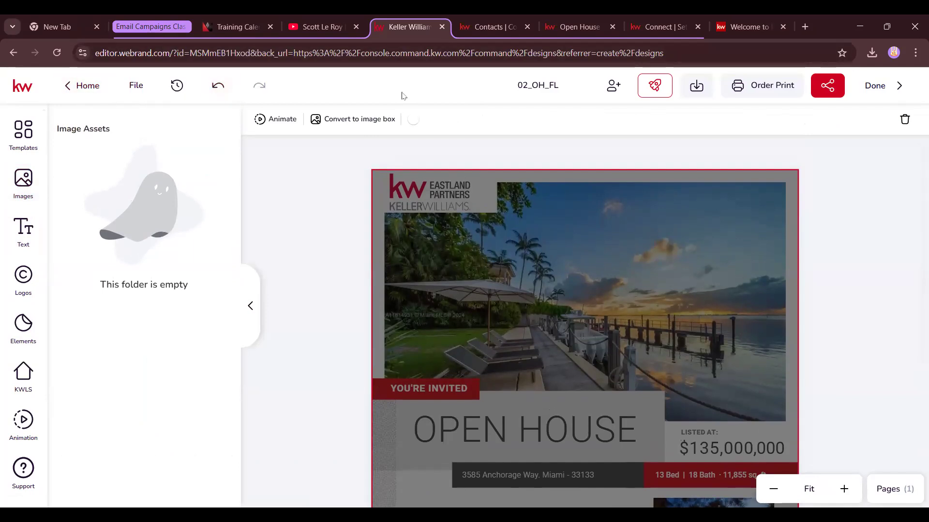
pyautogui.click(250, 305)
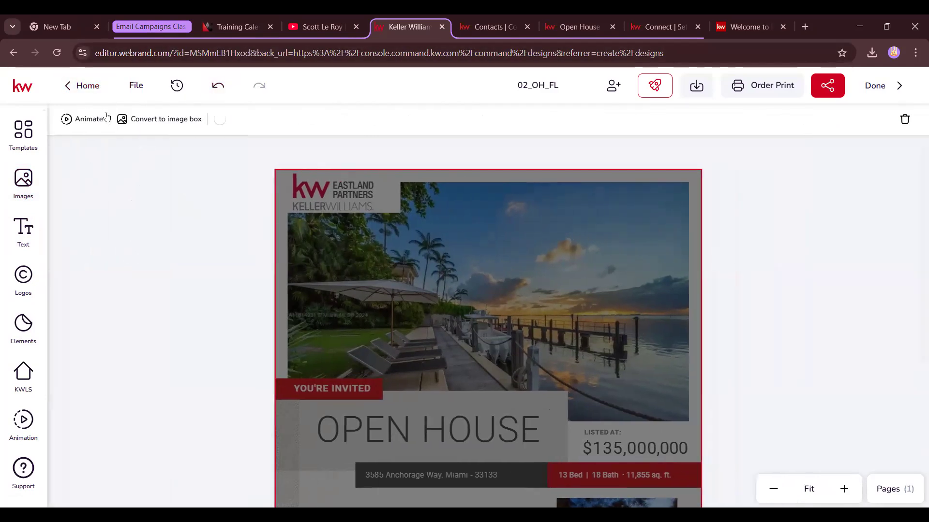
pyautogui.click(221, 232)
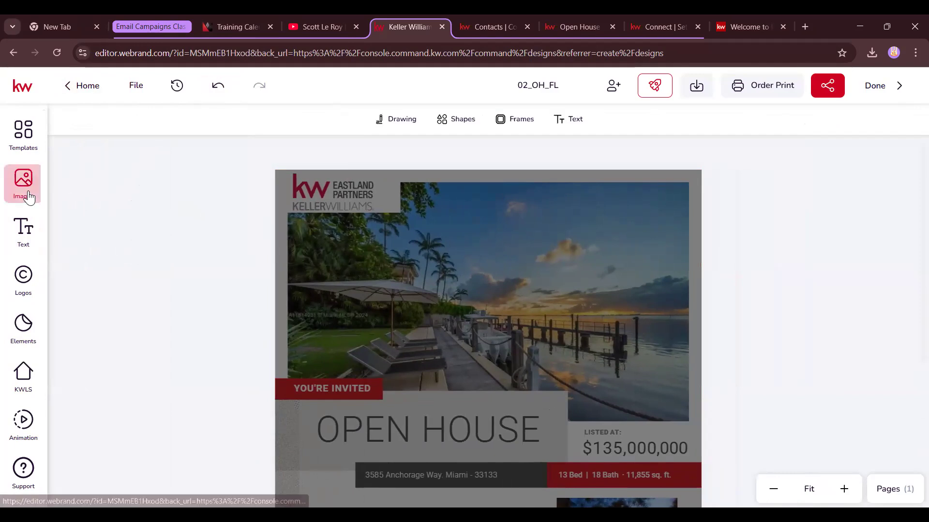
pyautogui.click(29, 197)
pyautogui.click(454, 390)
pyautogui.click(352, 269)
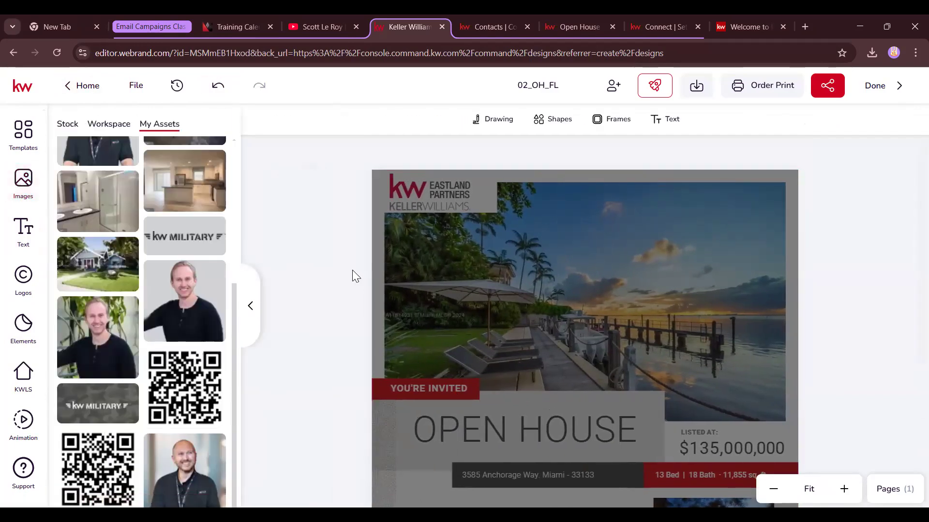
pyautogui.scroll(-5, 774, 251)
pyautogui.click(789, 310)
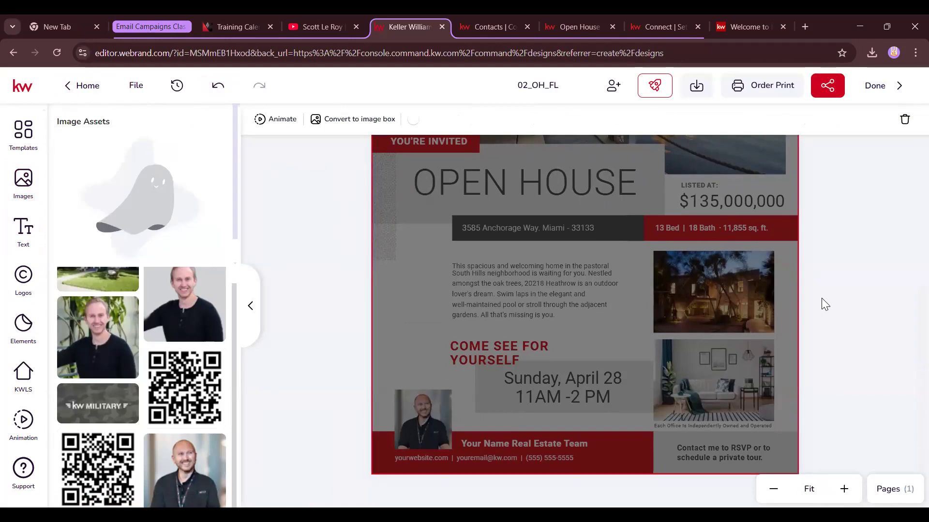
pyautogui.click(219, 85)
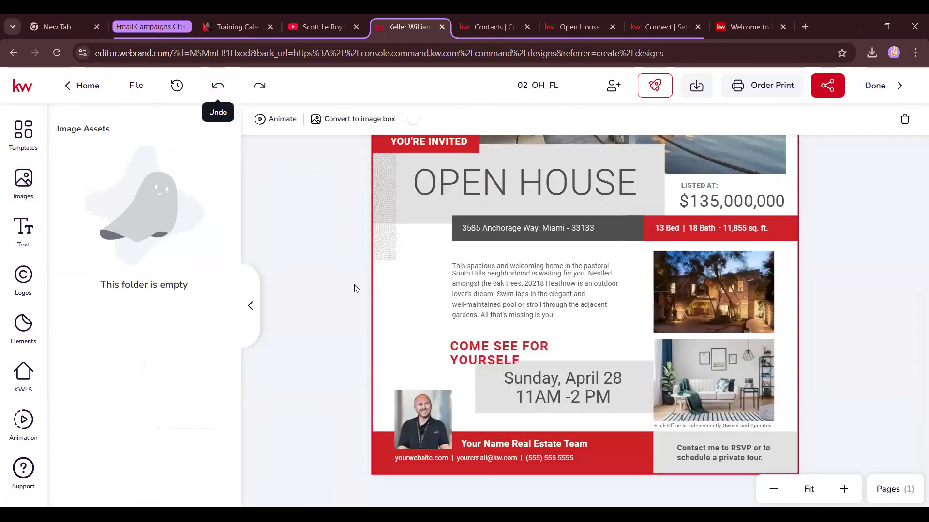
pyautogui.click(355, 288)
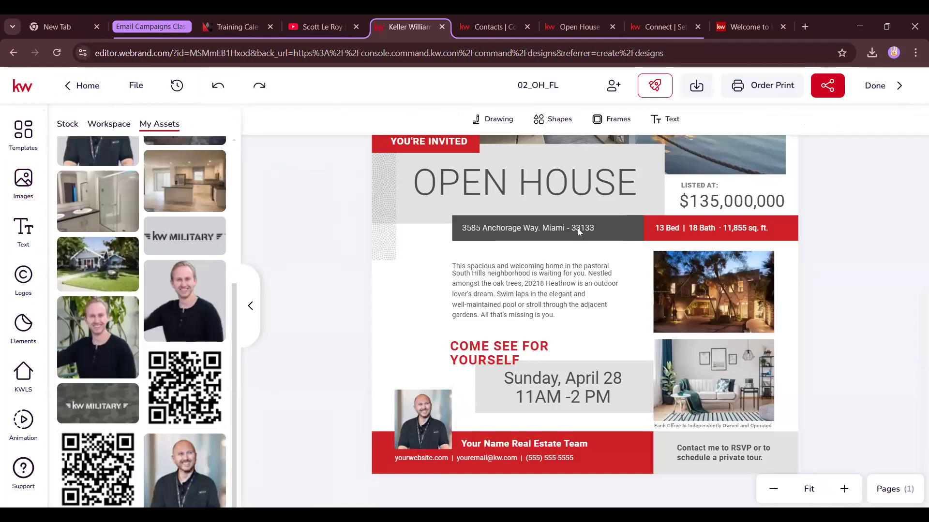
# Browse the Logos, Design Elements and Images libraries, then collapse the side panel
pyautogui.click(724, 273)
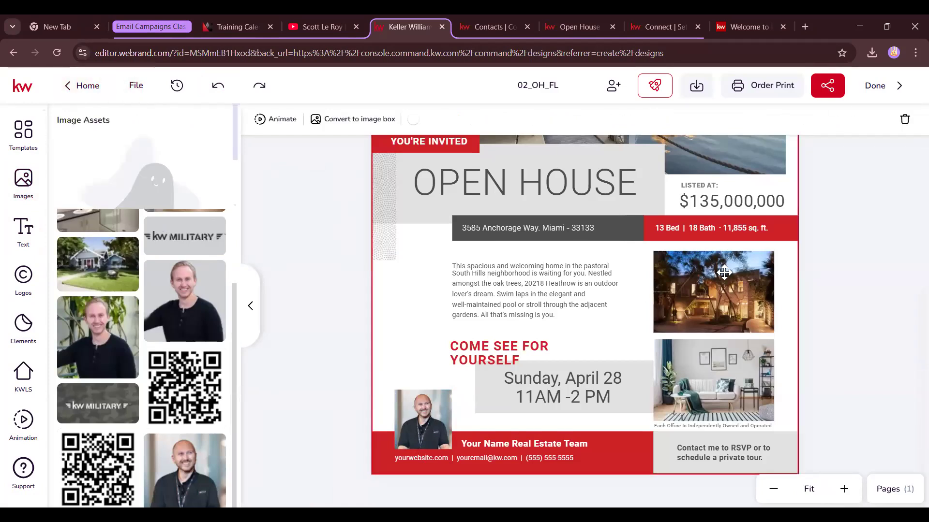
pyautogui.click(247, 305)
pyautogui.click(25, 285)
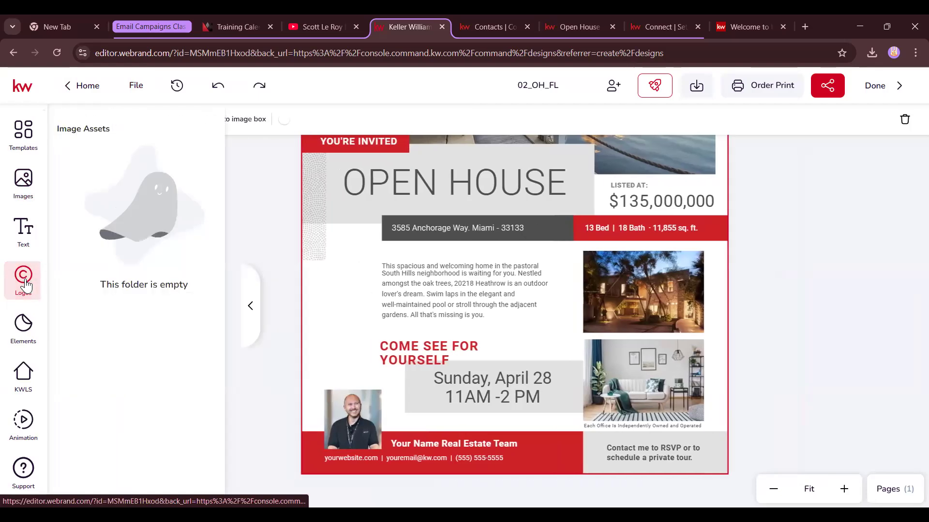
pyautogui.click(24, 324)
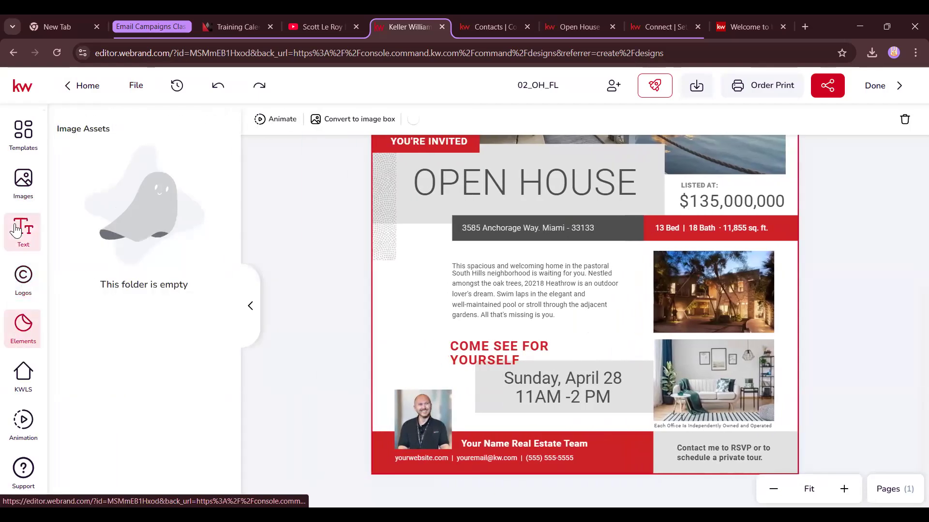
pyautogui.click(21, 183)
pyautogui.click(248, 307)
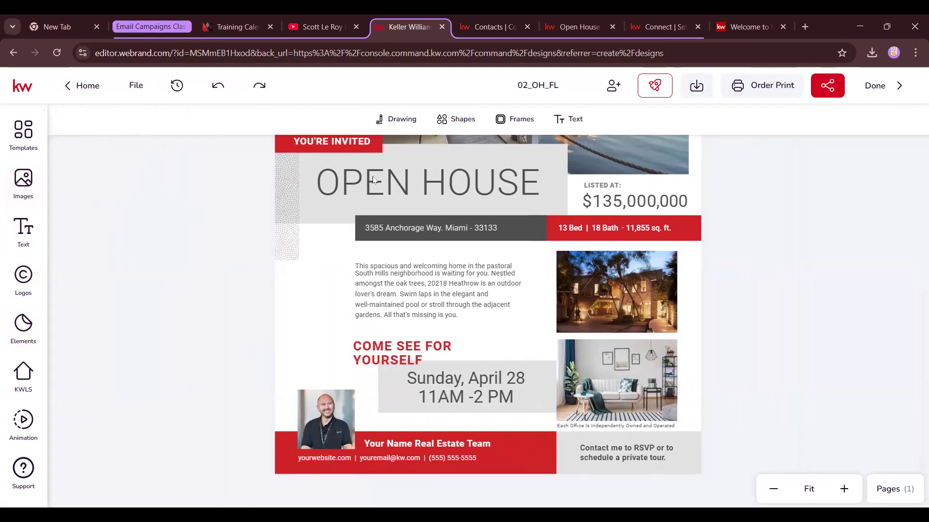
pyautogui.scroll(5, 706, 363)
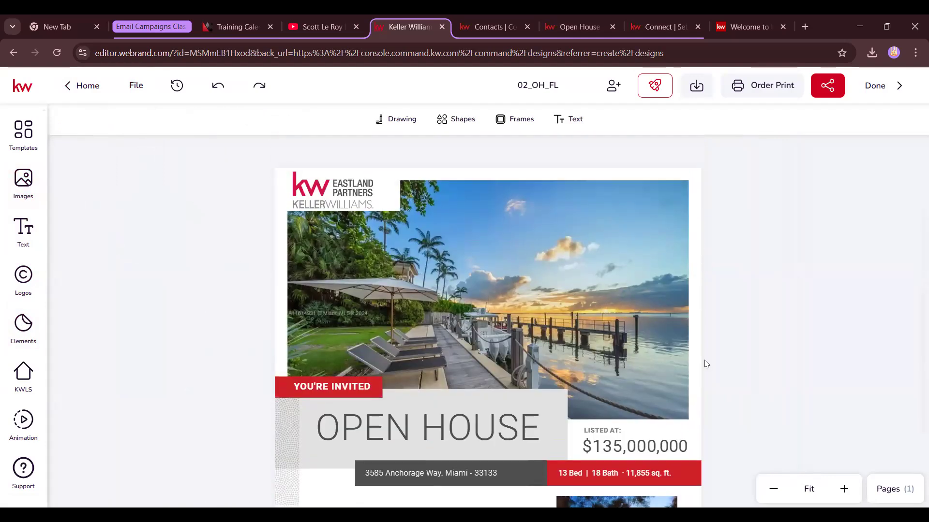
pyautogui.click(57, 52)
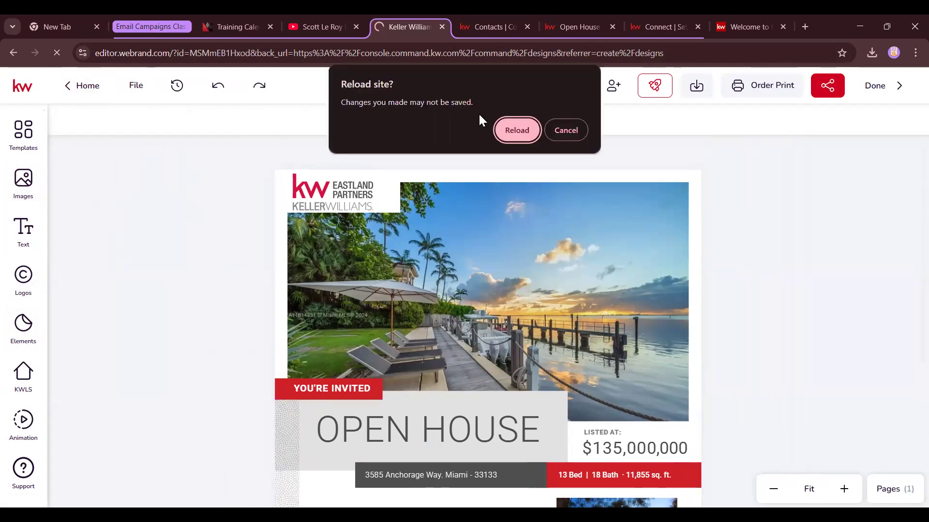
pyautogui.click(517, 130)
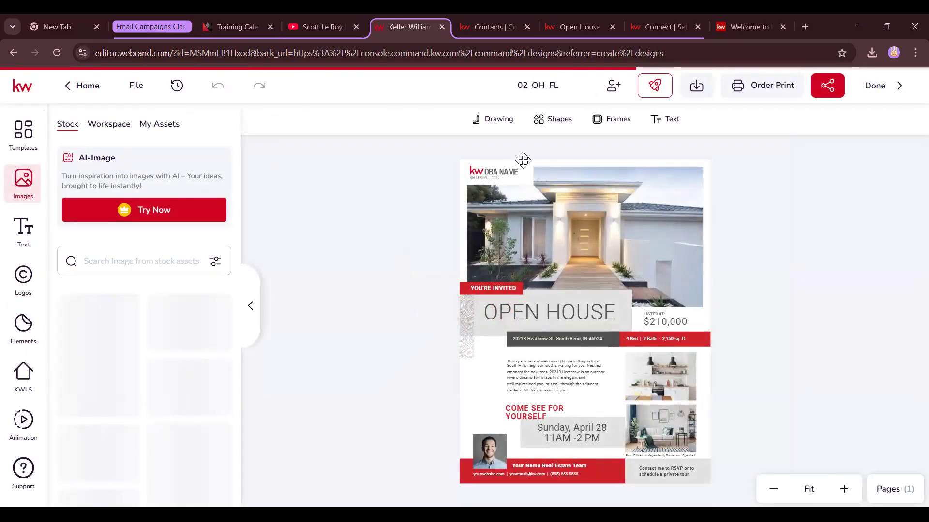
pyautogui.click(575, 221)
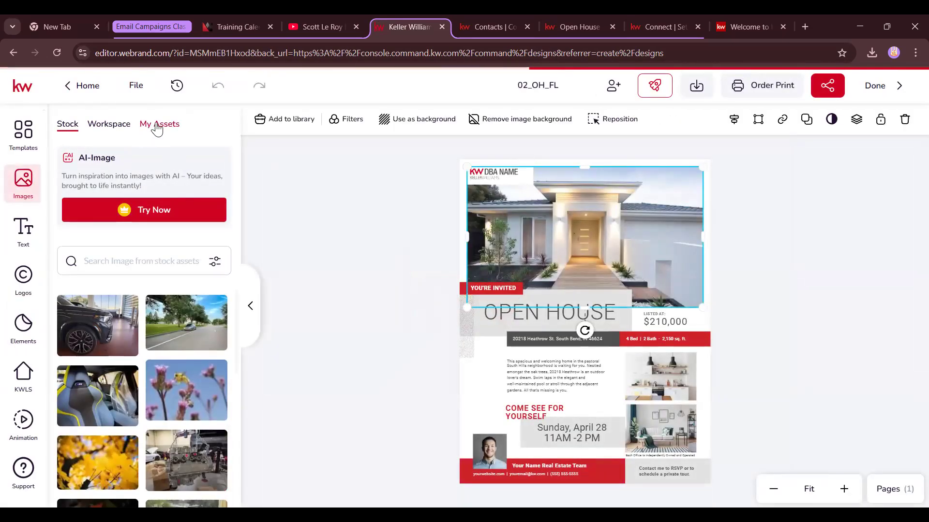
pyautogui.click(22, 374)
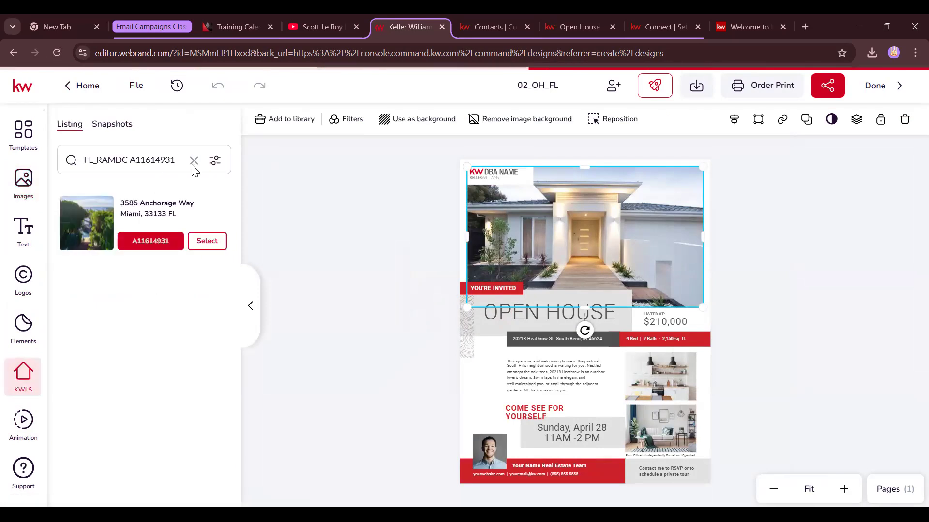
pyautogui.click(167, 224)
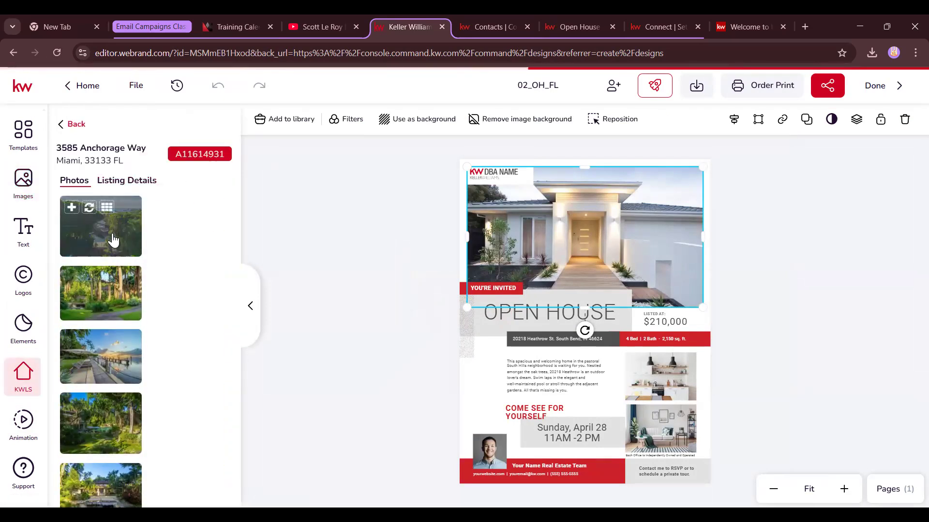
pyautogui.click(89, 341)
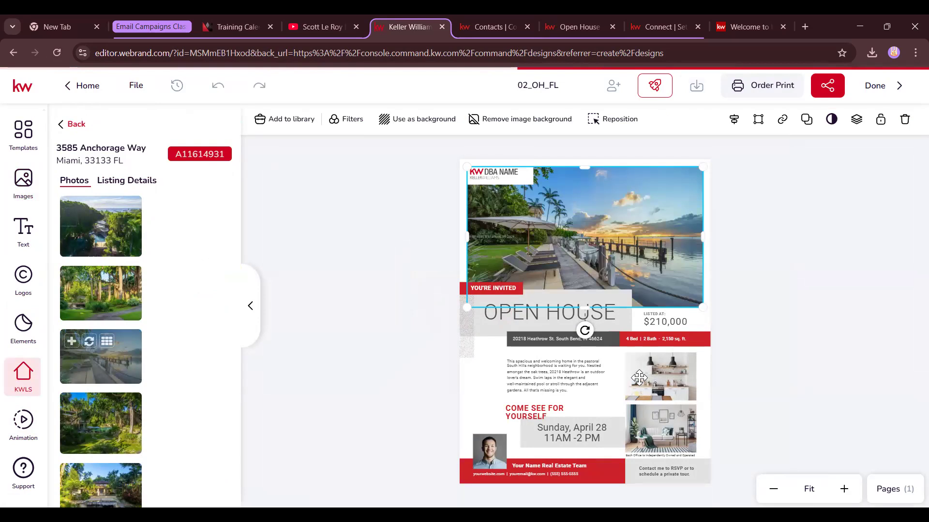
# Replace the kitchen and living-room photos with the night-lit house and the house under trees
pyautogui.click(648, 371)
pyautogui.scroll(-4, 116, 377)
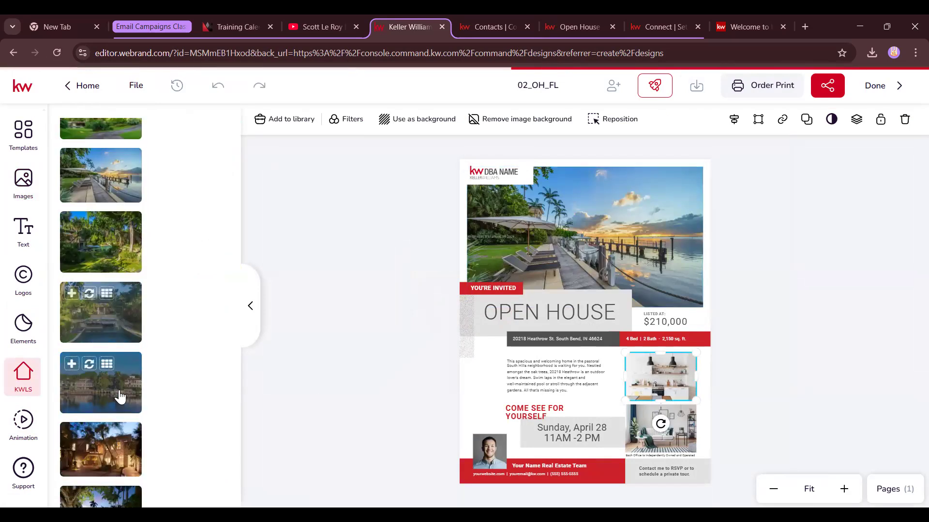
pyautogui.click(104, 441)
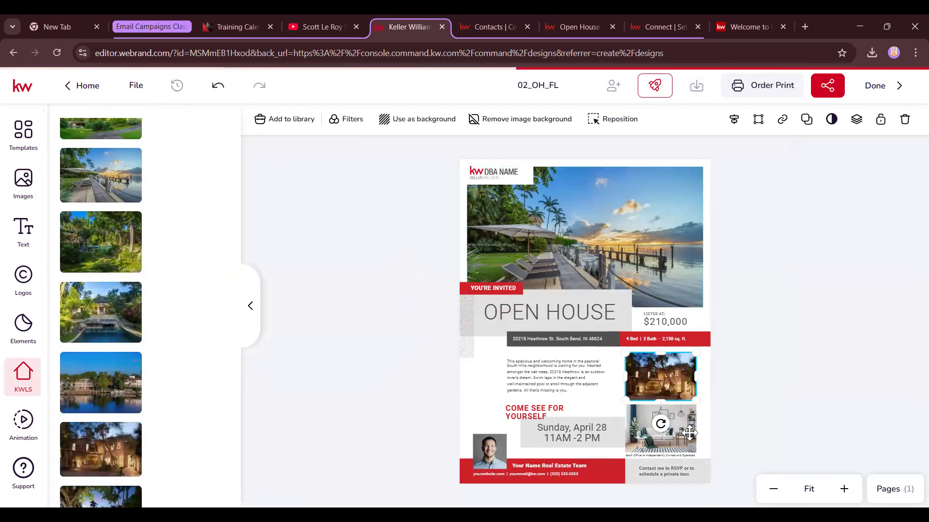
pyautogui.scroll(-1, 111, 426)
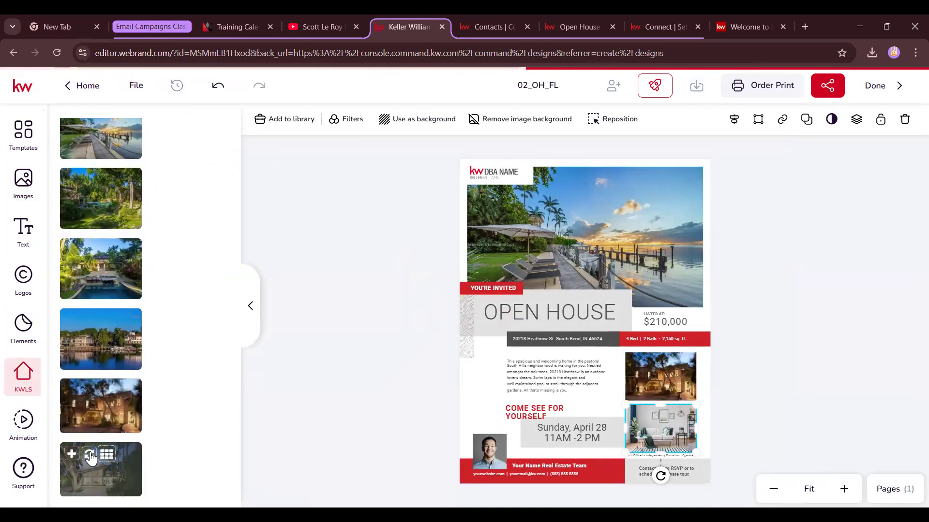
pyautogui.click(104, 467)
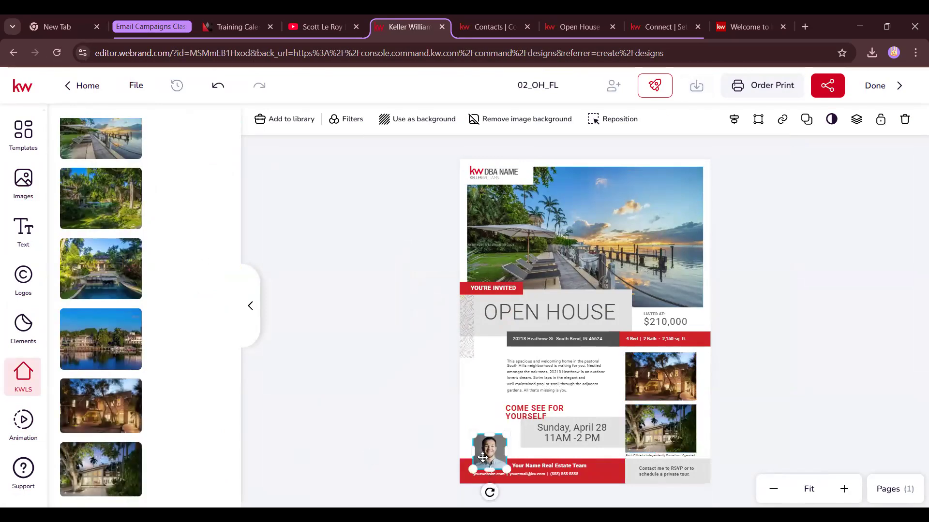
pyautogui.click(23, 181)
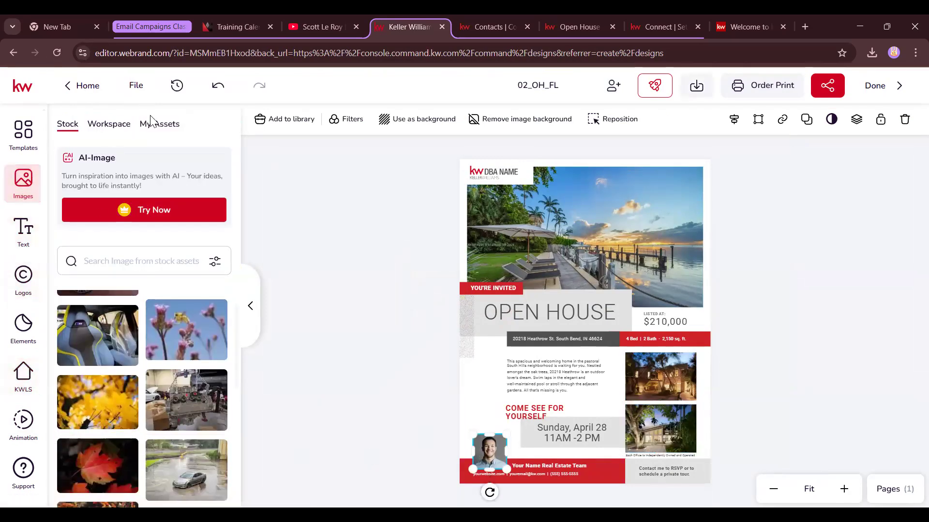
# Replace the headshot with the bald agent's photo from My Assets
pyautogui.click(150, 124)
pyautogui.scroll(-8, 145, 338)
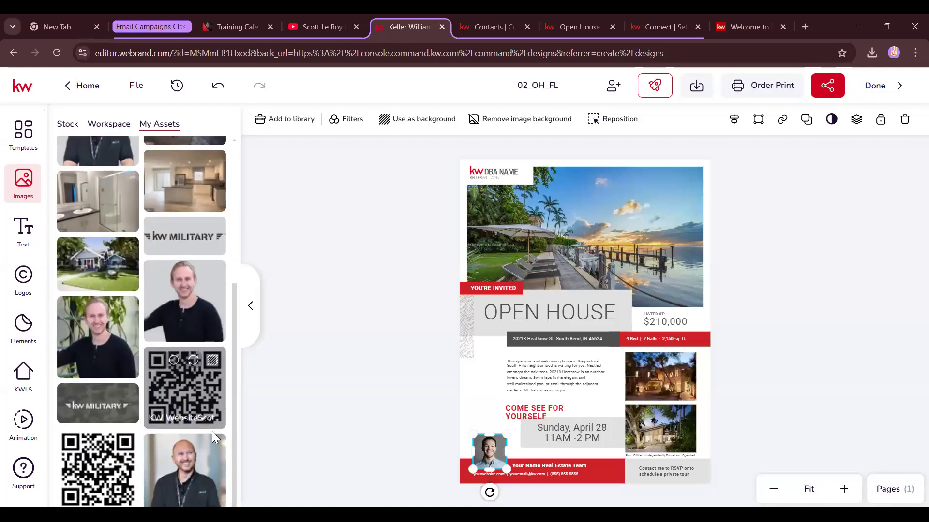
pyautogui.click(194, 449)
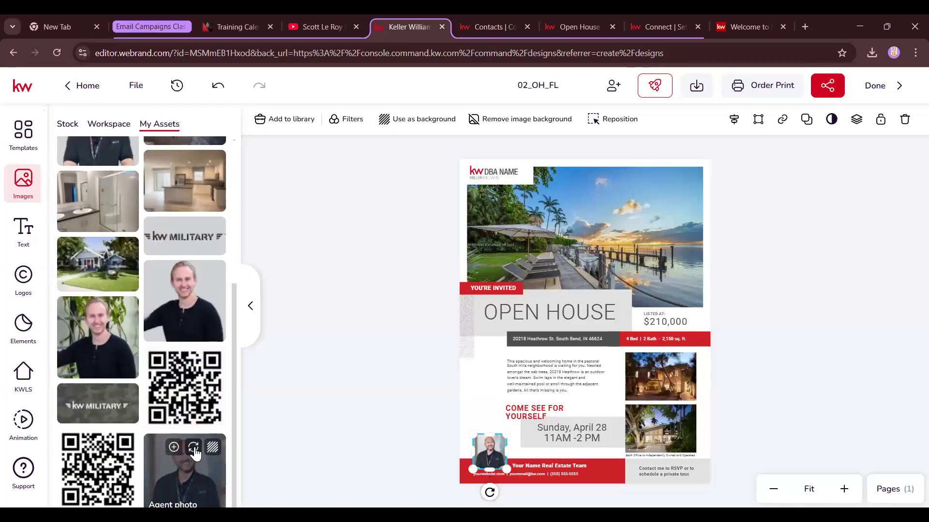
pyautogui.click(719, 285)
# Swap the DBA NAME logo for the Eastland Partners Keller Williams logo
pyautogui.click(494, 174)
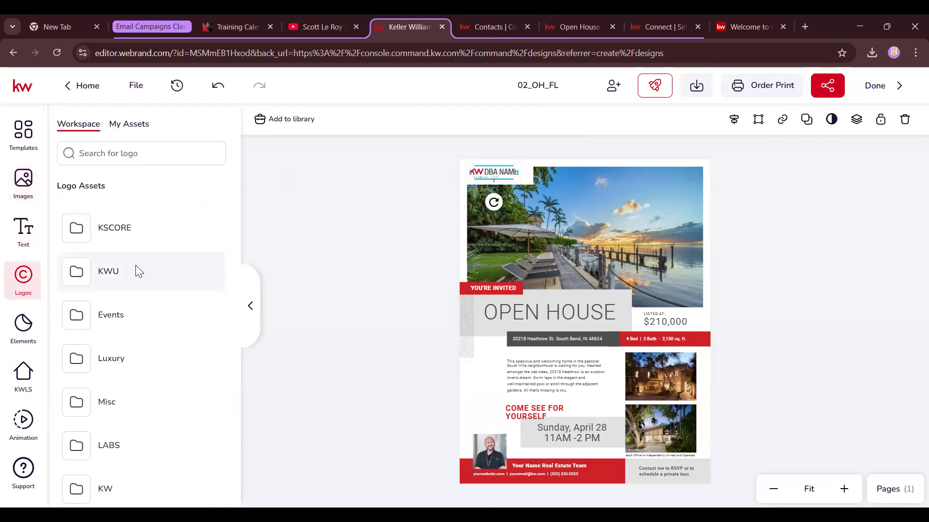
pyautogui.click(133, 127)
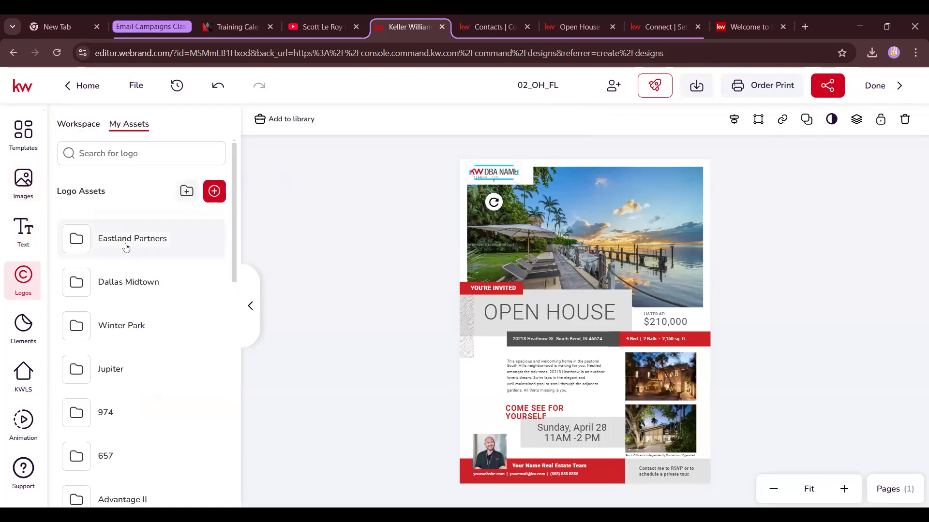
pyautogui.click(126, 247)
pyautogui.click(107, 363)
pyautogui.click(654, 250)
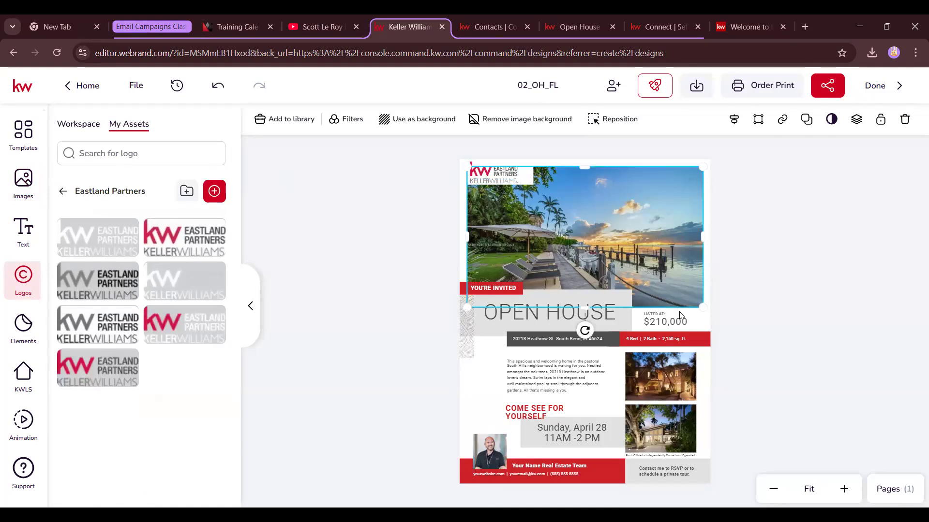
pyautogui.click(668, 318)
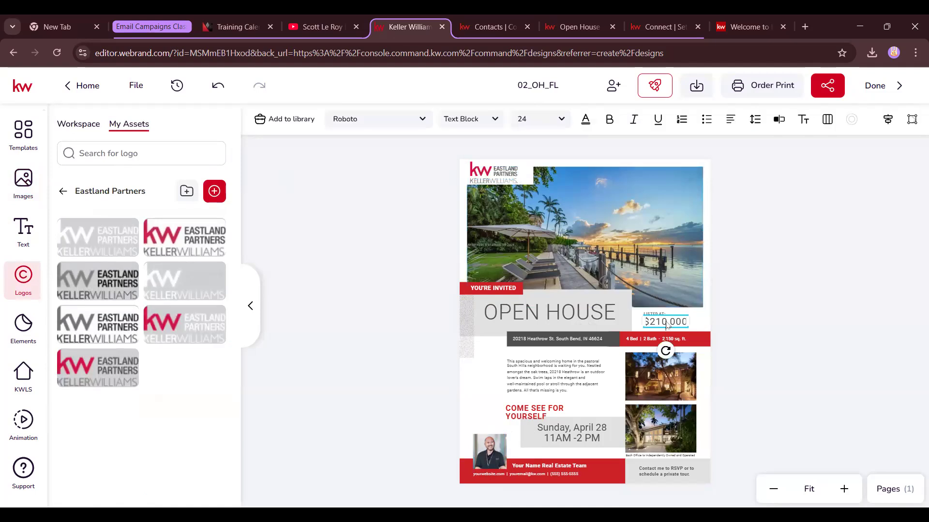
# Fill the price with the Anchorage Way listing's Current Price from KWLS Listing Details
pyautogui.click(24, 231)
pyautogui.click(195, 125)
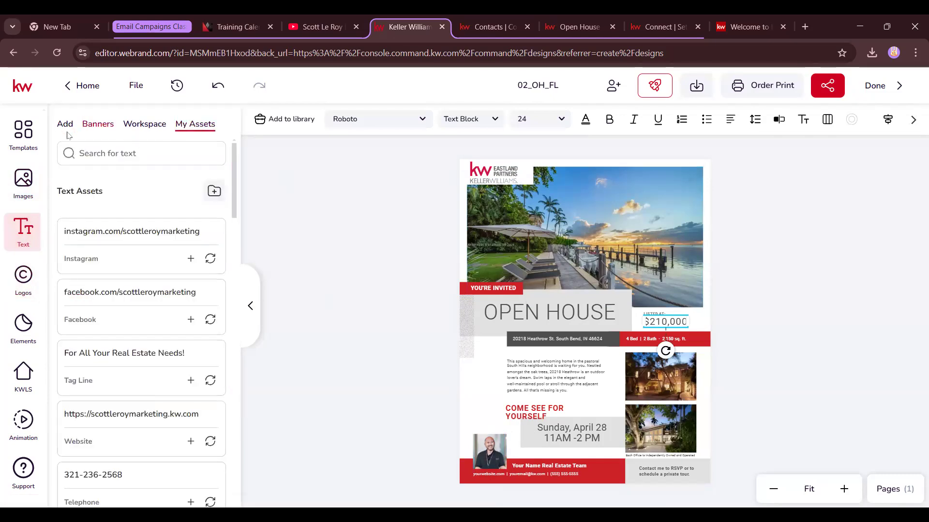
pyautogui.click(24, 375)
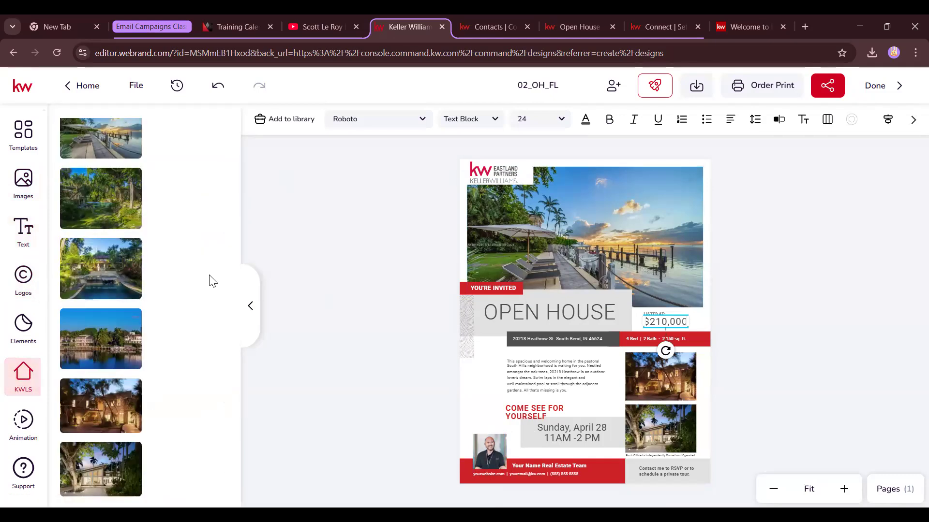
pyautogui.click(119, 228)
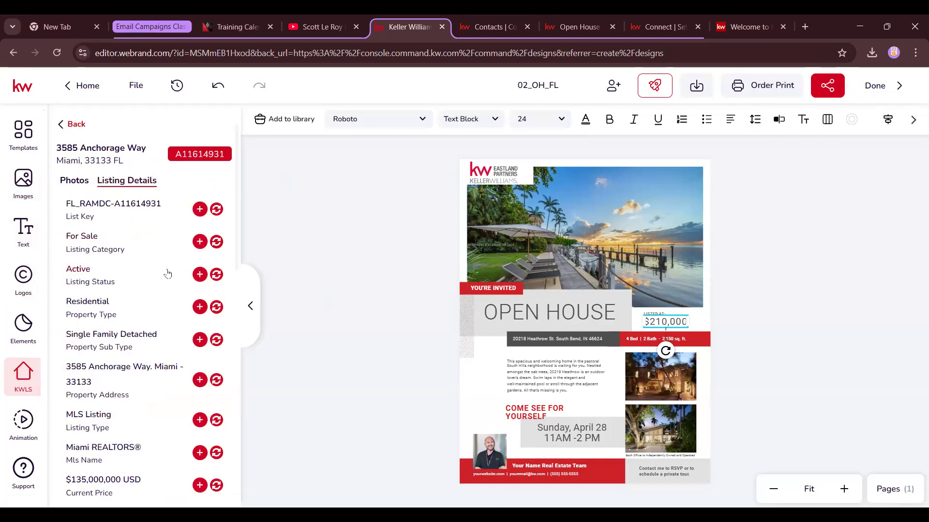
pyautogui.scroll(-1, 138, 405)
pyautogui.scroll(-1, 138, 405)
pyautogui.click(216, 425)
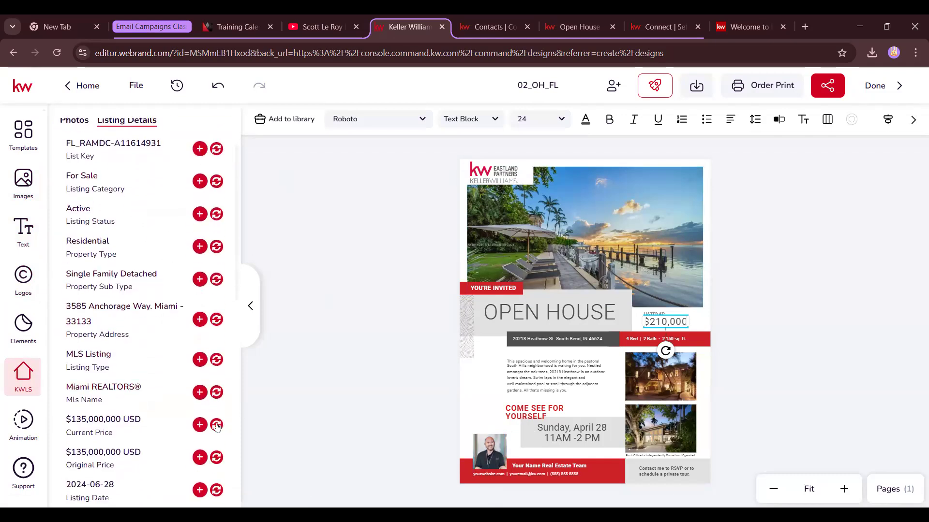
# Delete the USD suffix and widen the price box so $135,000,000 fits on one line
pyautogui.click(671, 323)
pyautogui.moveTo(662, 331); pyautogui.dragTo(685, 331)
pyautogui.press('BackSpace')
pyautogui.moveTo(688, 324); pyautogui.dragTo(711, 324)
pyautogui.moveTo(679, 322); pyautogui.dragTo(674, 323)
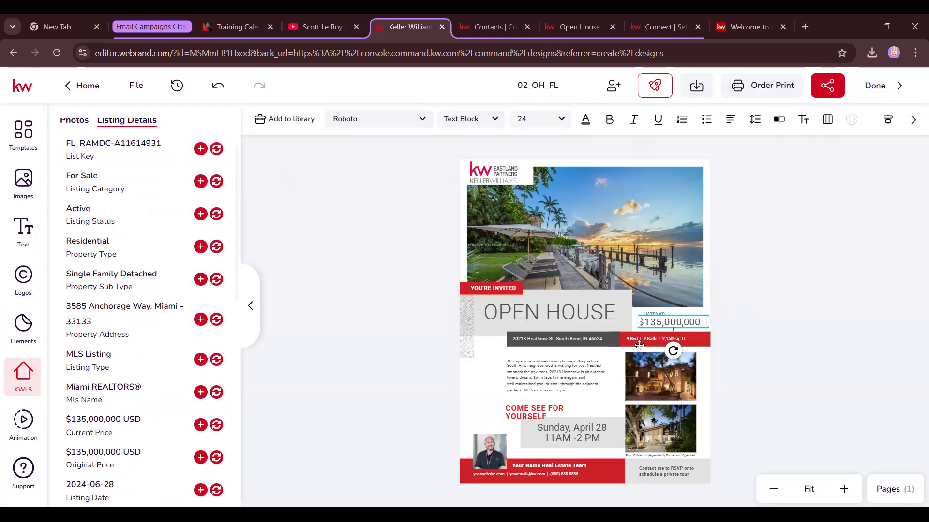
pyautogui.click(844, 490)
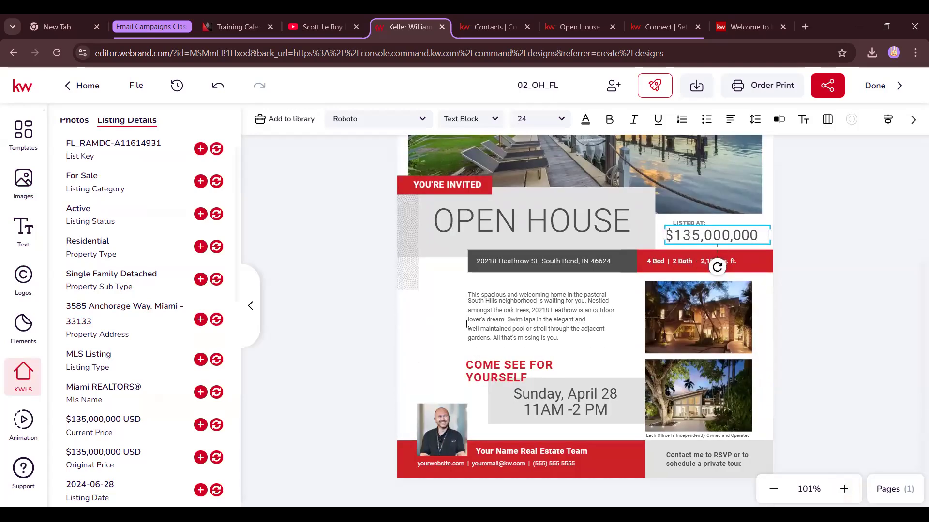
# Fill the description with the listing's Banyan Ridge property text and reposition and widen its box
pyautogui.click(518, 308)
pyautogui.scroll(-10, 198, 465)
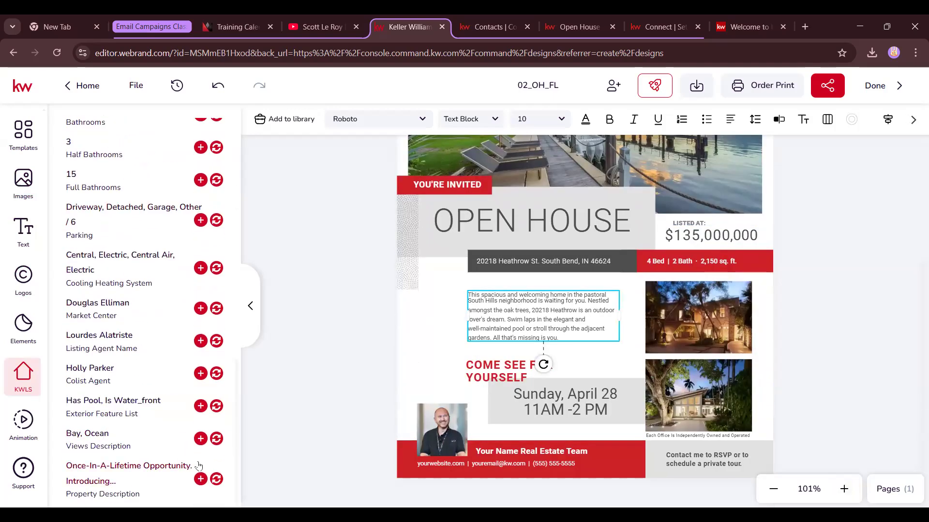
pyautogui.click(216, 479)
pyautogui.moveTo(519, 322); pyautogui.dragTo(516, 292)
pyautogui.click(433, 308)
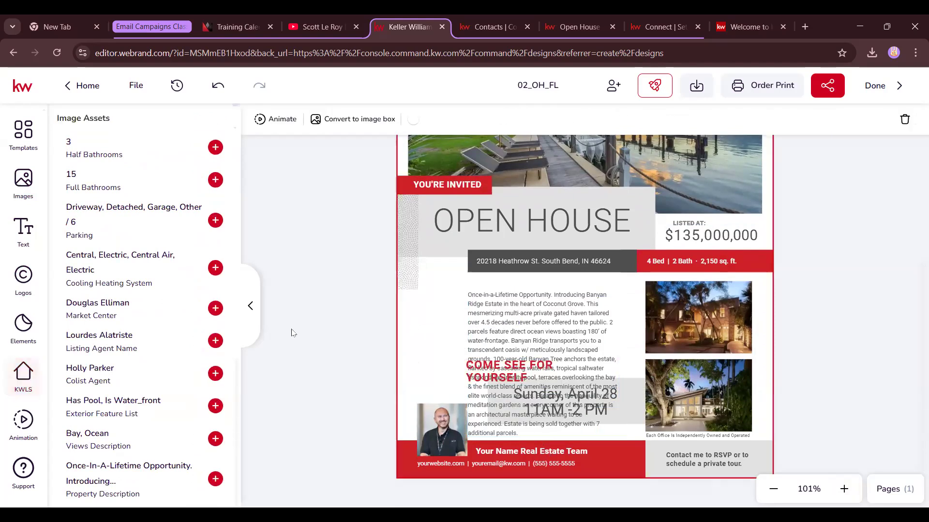
pyautogui.click(529, 325)
pyautogui.moveTo(484, 352); pyautogui.dragTo(420, 346)
pyautogui.moveTo(623, 344); pyautogui.dragTo(641, 338)
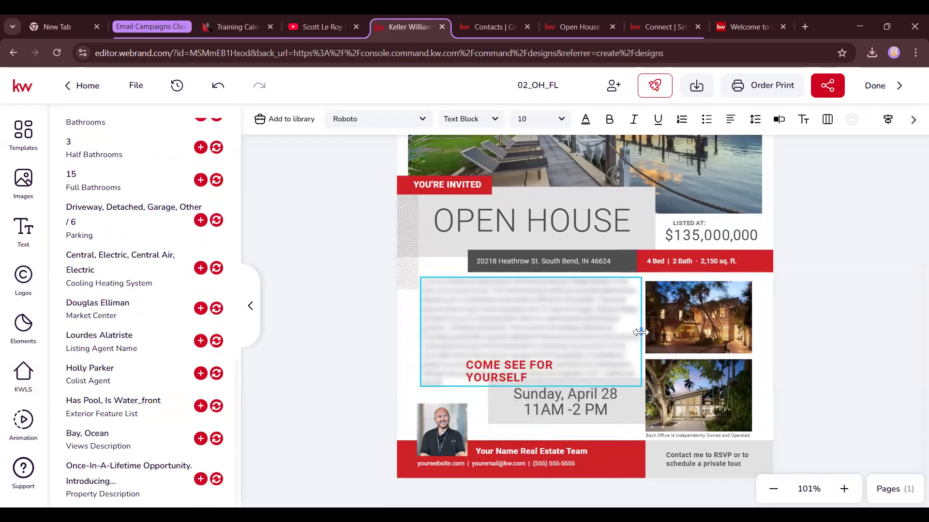
# Move the date block down and fit COME SEE FOR YOURSELF below the description on one line
pyautogui.click(604, 409)
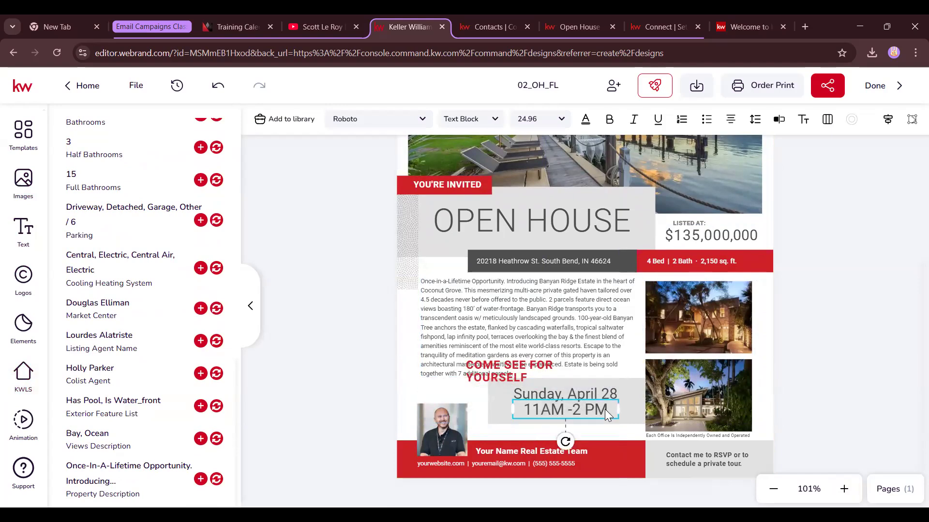
pyautogui.keyDown('shift'); pyautogui.click(597, 392); pyautogui.keyUp('shift')
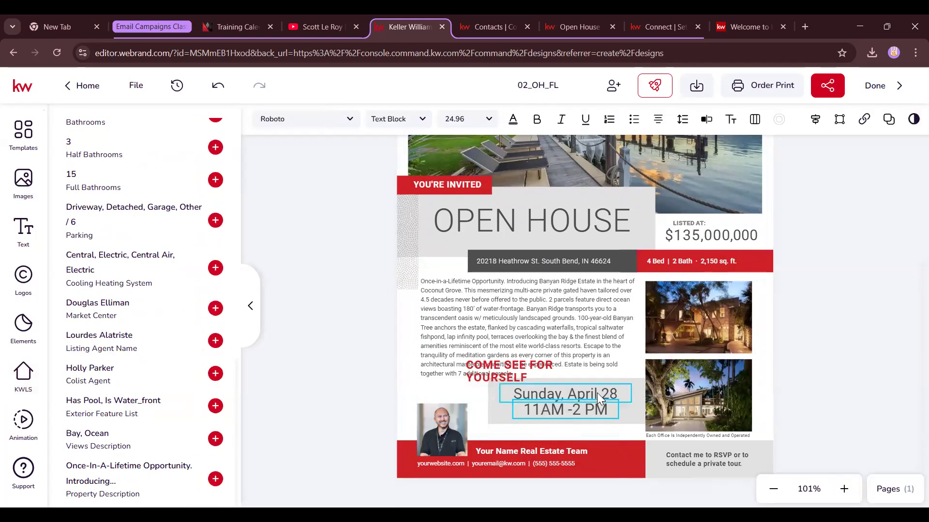
pyautogui.keyDown('shift'); pyautogui.click(630, 412); pyautogui.keyUp('shift')
pyautogui.moveTo(630, 413); pyautogui.dragTo(631, 425)
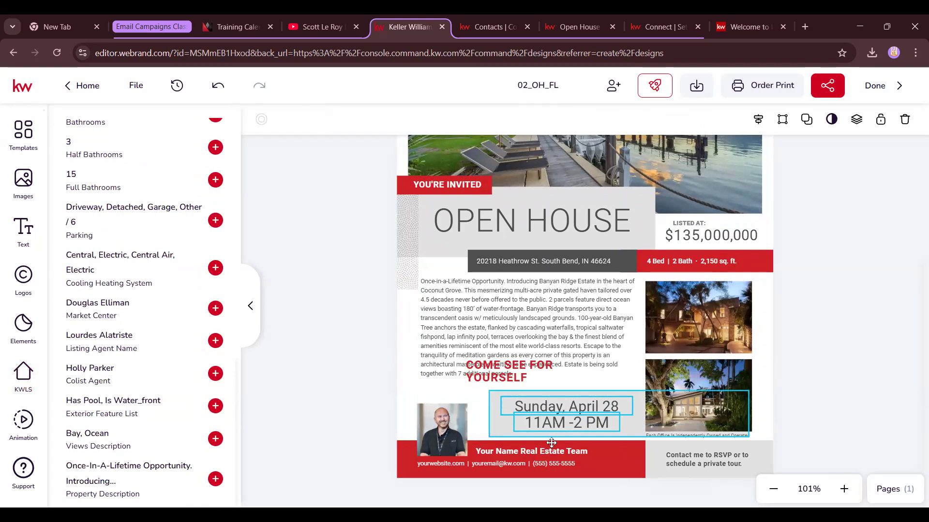
pyautogui.moveTo(505, 374); pyautogui.dragTo(506, 386)
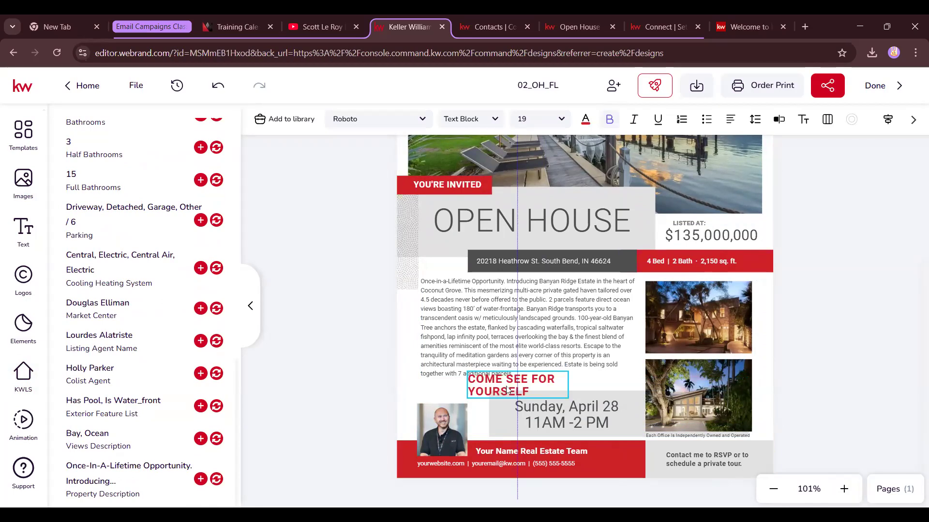
pyautogui.moveTo(572, 385); pyautogui.dragTo(617, 385)
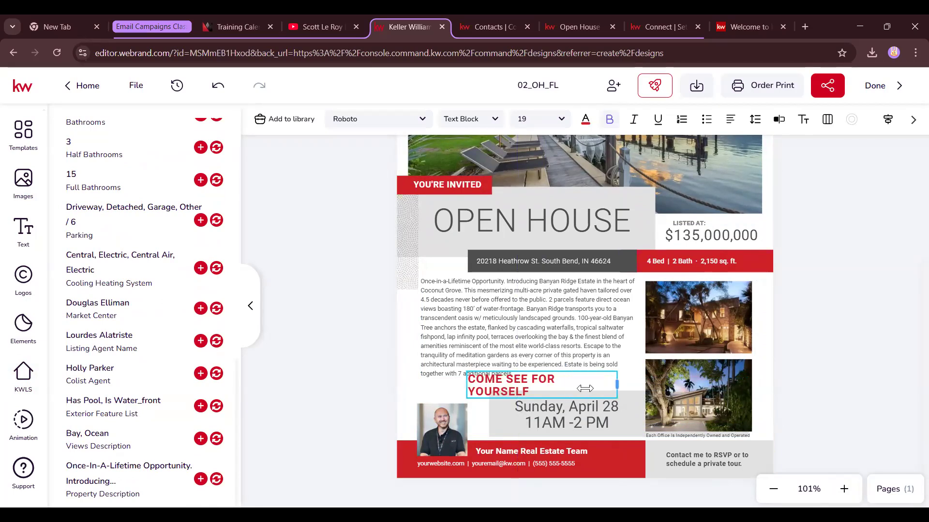
pyautogui.doubleClick(475, 390)
pyautogui.click(481, 389)
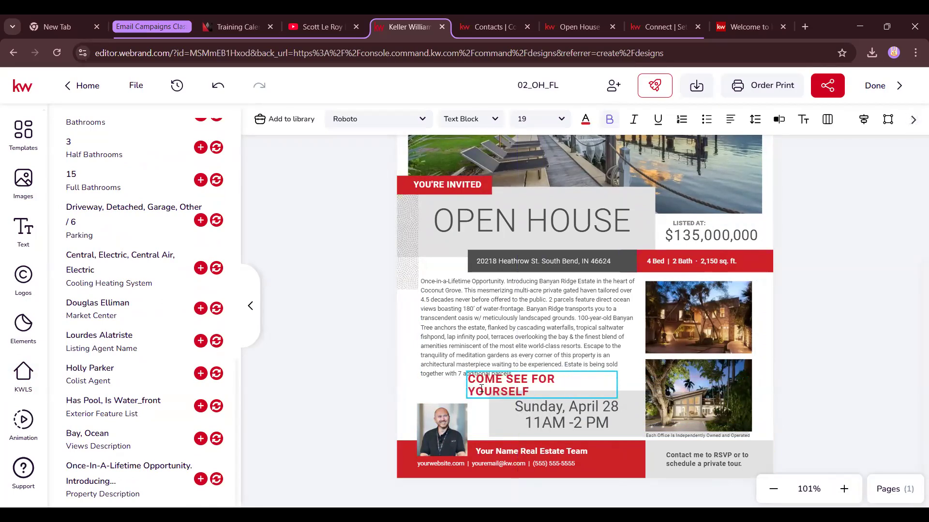
pyautogui.press('BackSpace')
pyautogui.press('Return')
pyautogui.moveTo(617, 386)
pyautogui.mouseDown()
pyautogui.moveTo(639, 386)
pyautogui.moveTo(600, 389)
pyautogui.mouseUp()
# Nudge the description box right and delete the dotted pattern at the flyer's left edge
pyautogui.click(554, 353)
pyautogui.doubleClick(514, 300)
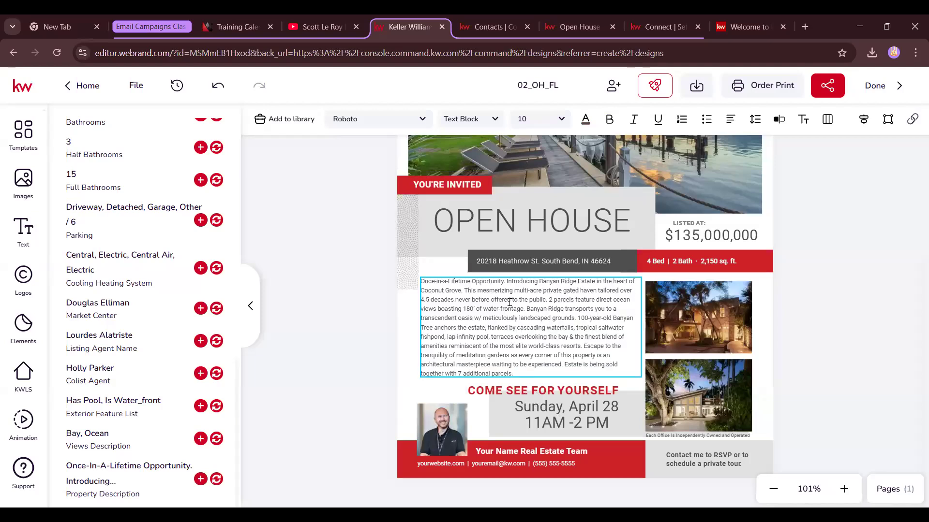
pyautogui.moveTo(580, 324); pyautogui.dragTo(583, 325)
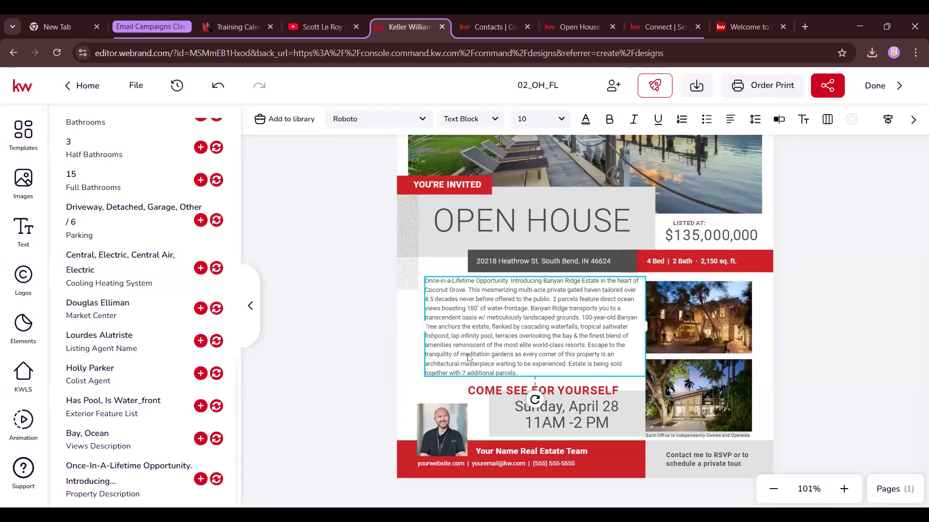
pyautogui.click(403, 248)
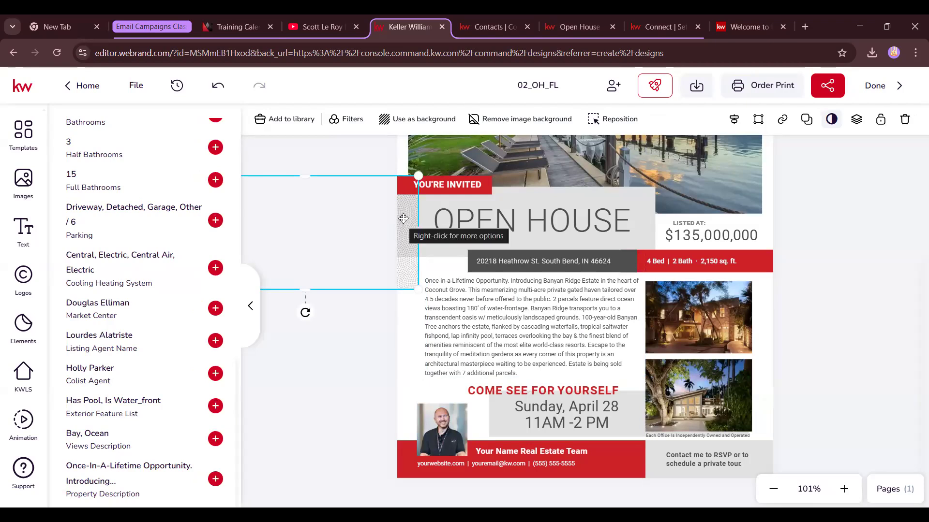
pyautogui.press('Delete')
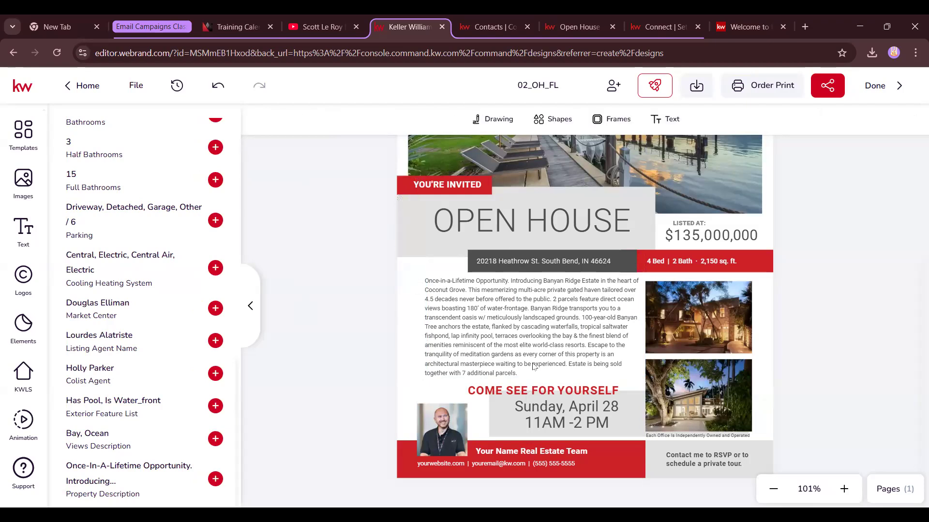
pyautogui.click(569, 405)
# Change the date from April 28 to February 23 and widen the date box to one line
pyautogui.doubleClick(580, 409)
pyautogui.moveTo(623, 405); pyautogui.dragTo(569, 406)
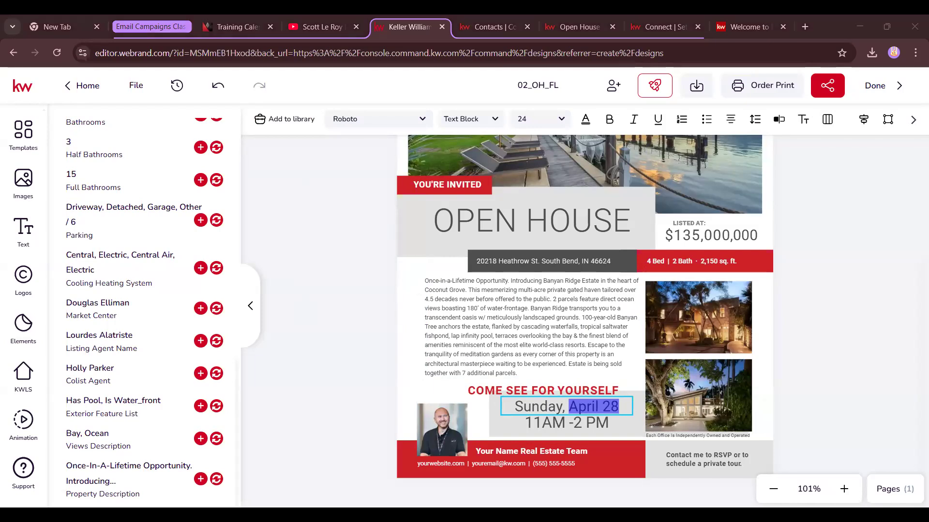
pyautogui.doubleClick(582, 407)
pyautogui.write('February')
pyautogui.press('BackSpace')
pyautogui.write('3')
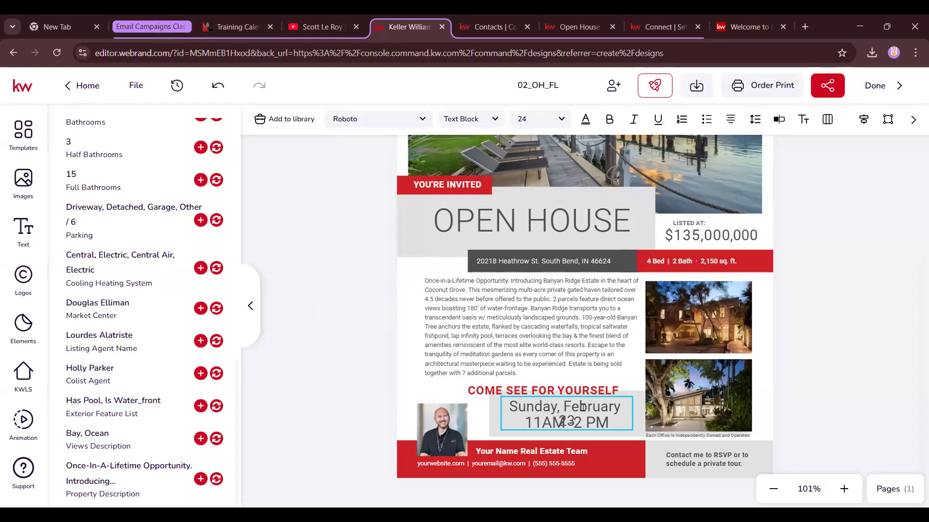
pyautogui.moveTo(632, 414)
pyautogui.mouseDown()
pyautogui.moveTo(649, 415)
pyautogui.moveTo(618, 411)
pyautogui.mouseUp()
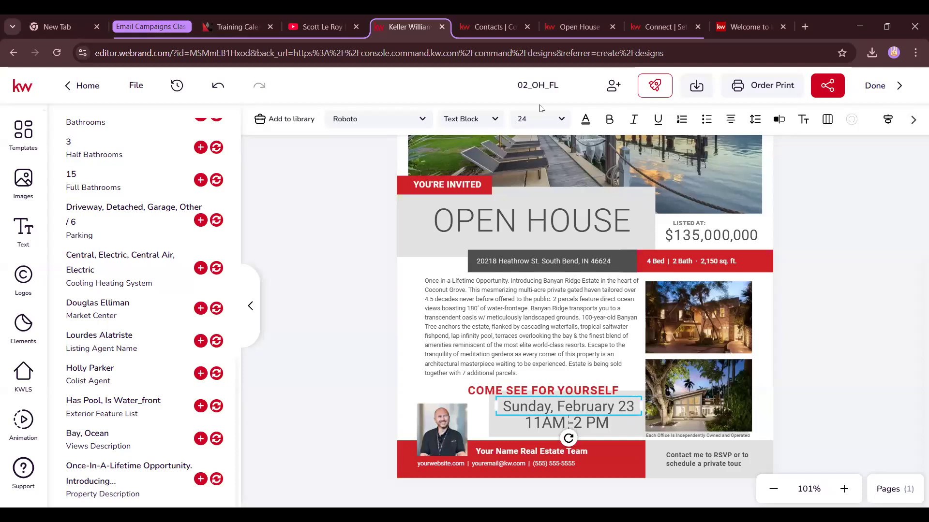
pyautogui.click(515, 454)
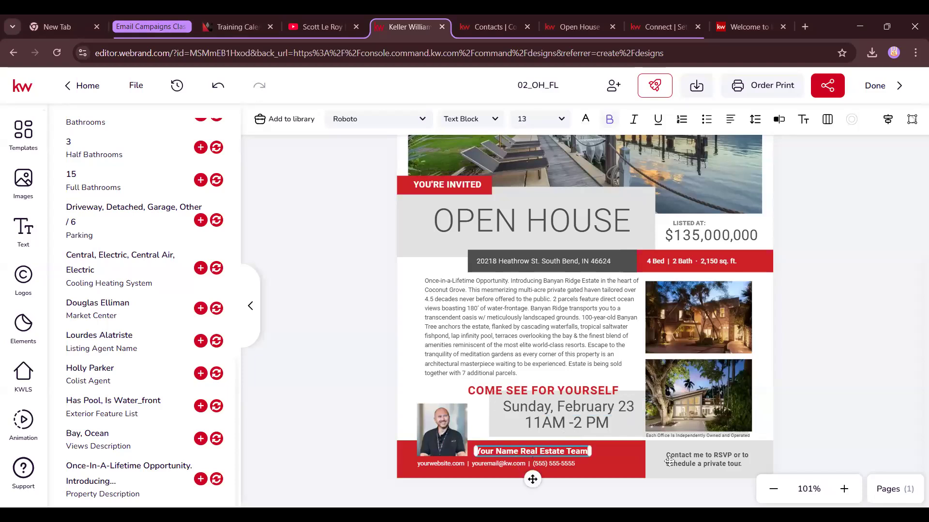
# Replace the placeholder team name line with the agent's full name
pyautogui.click(843, 490)
pyautogui.click(844, 490)
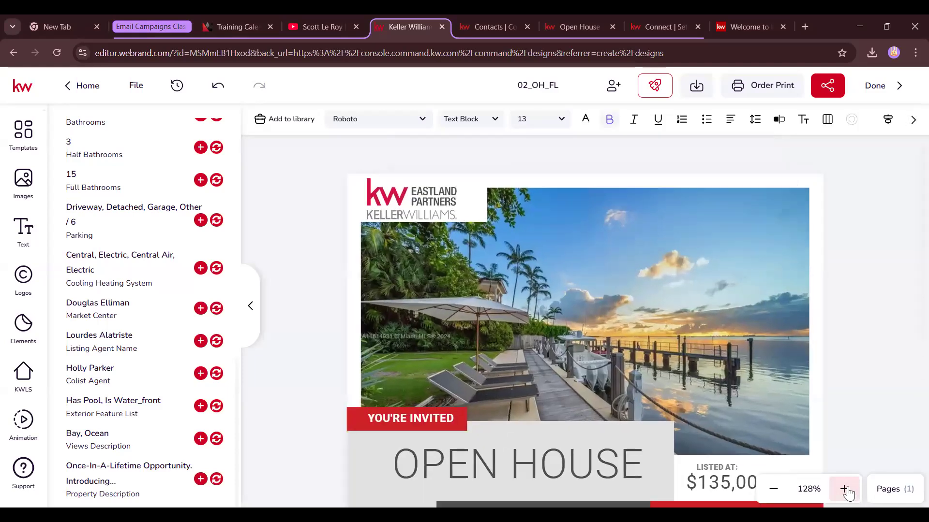
pyautogui.scroll(-5, 763, 393)
pyautogui.doubleClick(504, 436)
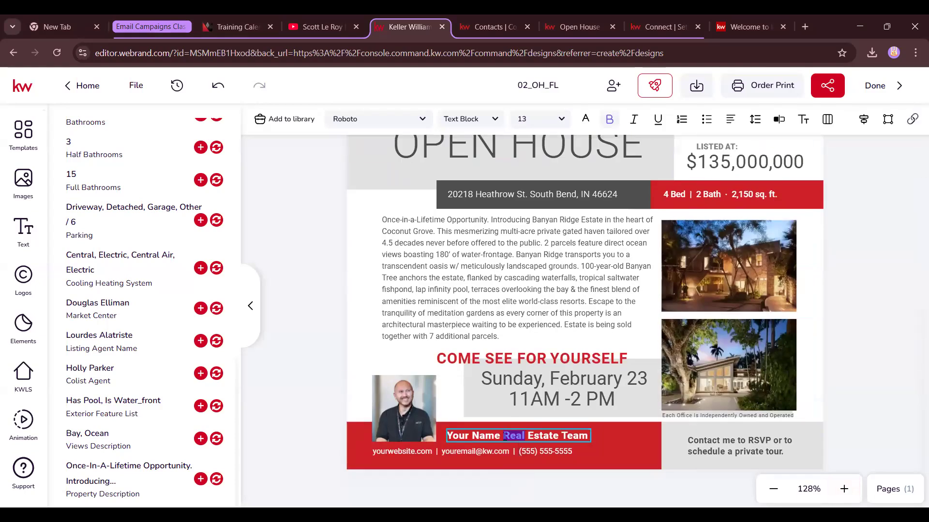
pyautogui.moveTo(589, 435); pyautogui.dragTo(442, 433)
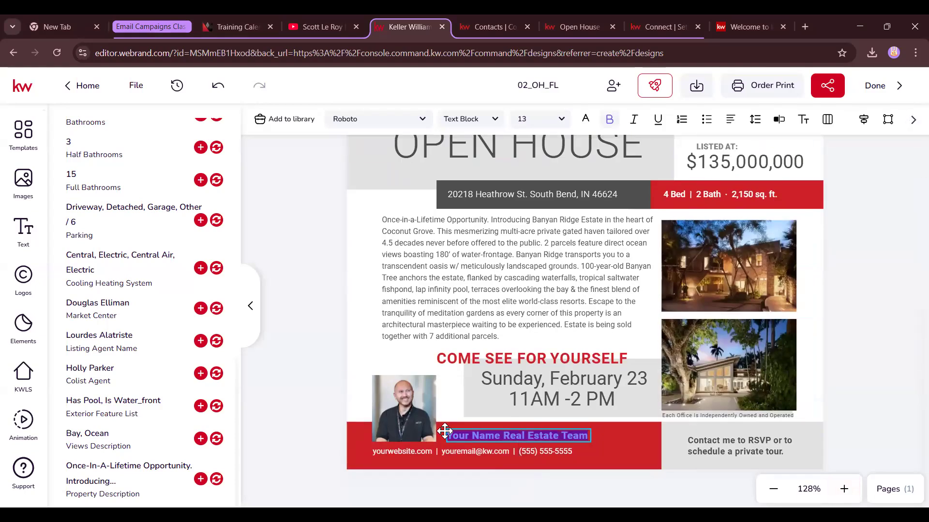
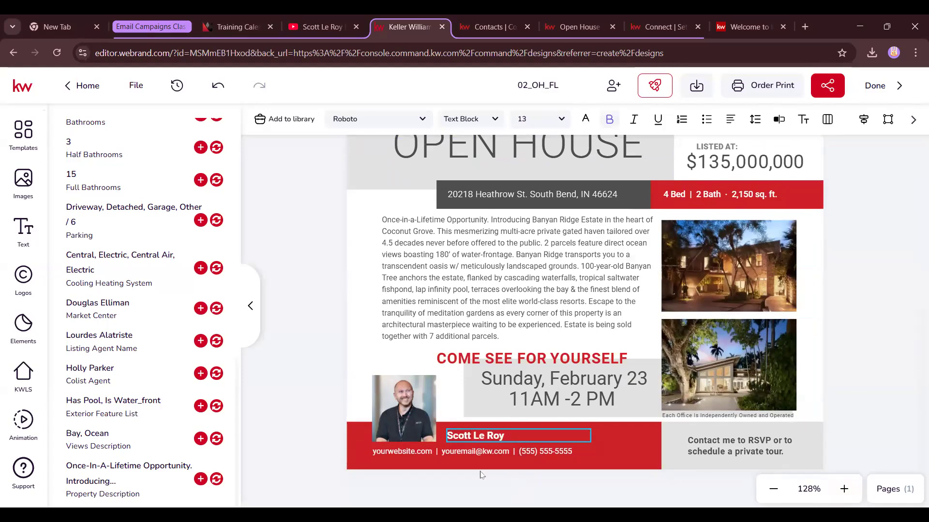
# Select the website, email and phone line and open it in the text editor
pyautogui.click(403, 453)
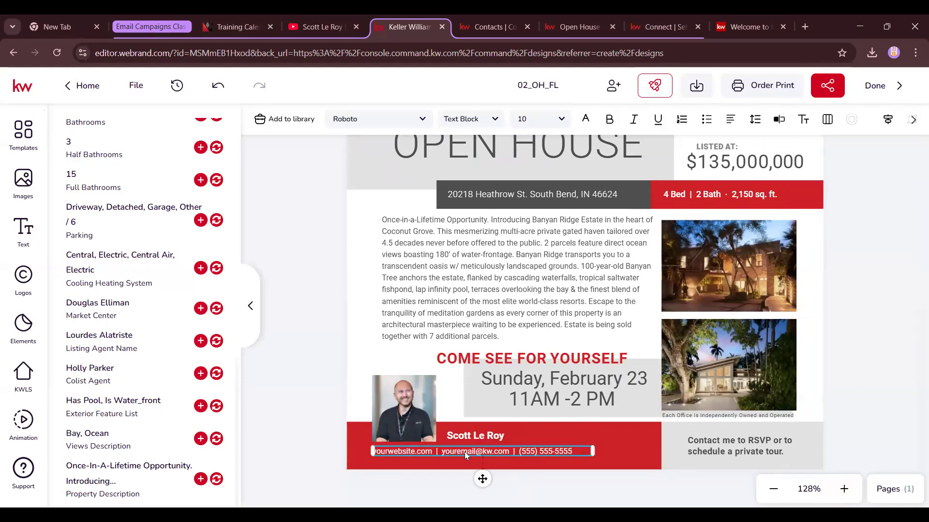
pyautogui.click(844, 489)
pyautogui.scroll(-7, 703, 413)
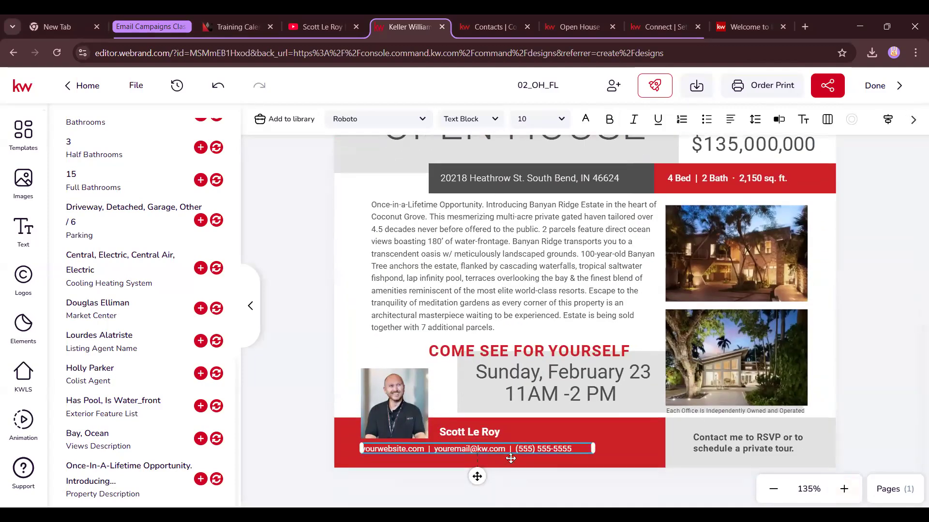
pyautogui.click(779, 119)
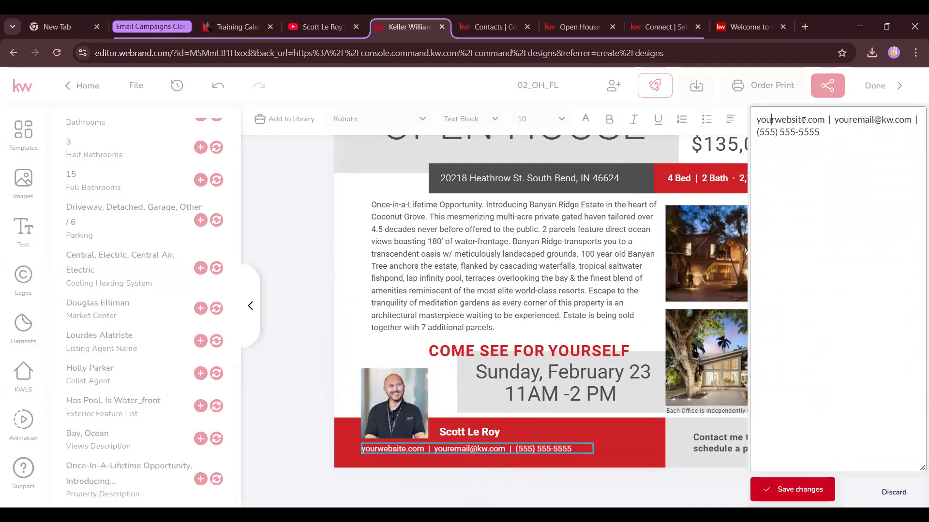
# Replace the placeholder website and email with the agent's own, save, and widen the line to one row
pyautogui.moveTo(805, 120); pyautogui.dragTo(748, 124)
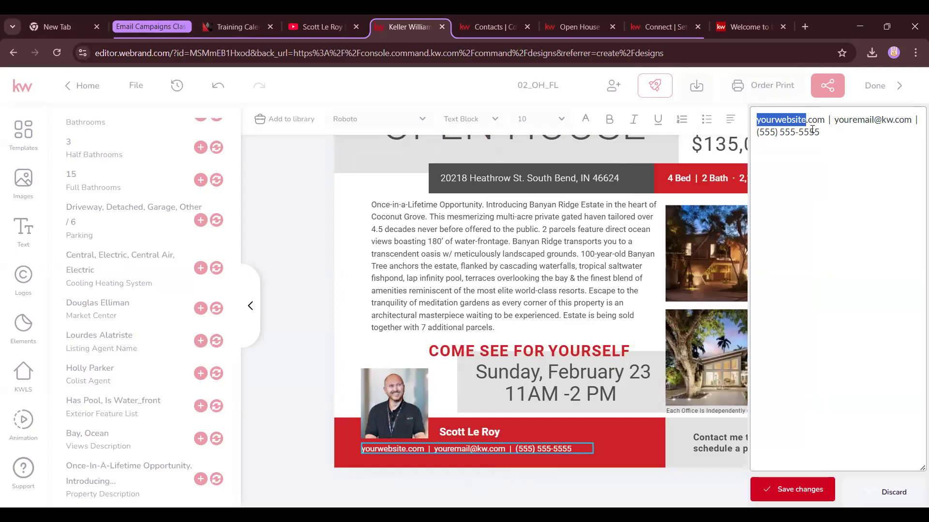
pyautogui.doubleClick(762, 135)
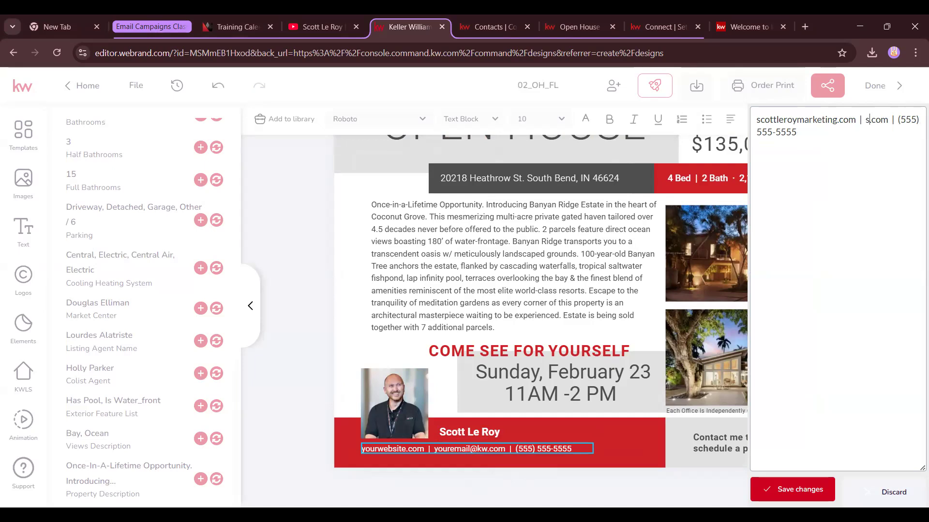
pyautogui.click(790, 493)
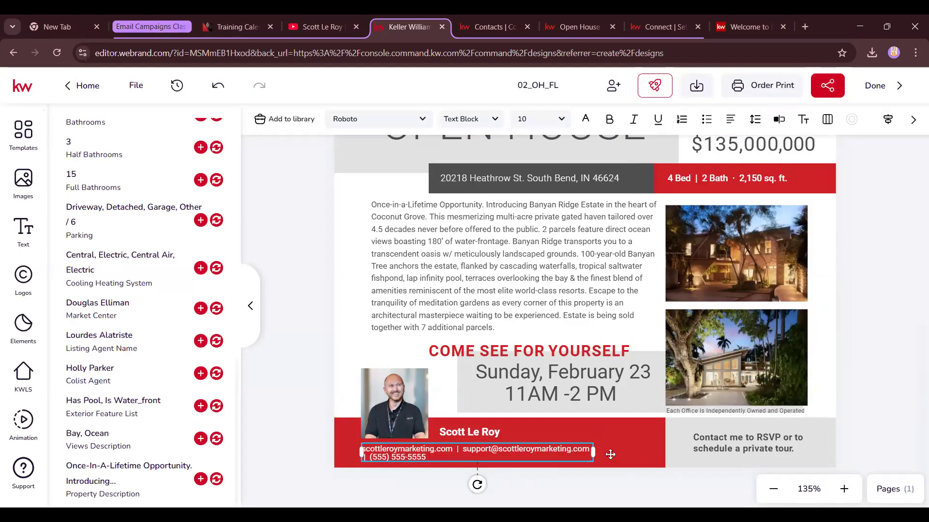
pyautogui.moveTo(593, 451); pyautogui.dragTo(658, 457)
# Make the YOU'RE INVITED banner teal from the 2/20 class library palette
pyautogui.scroll(6, 878, 420)
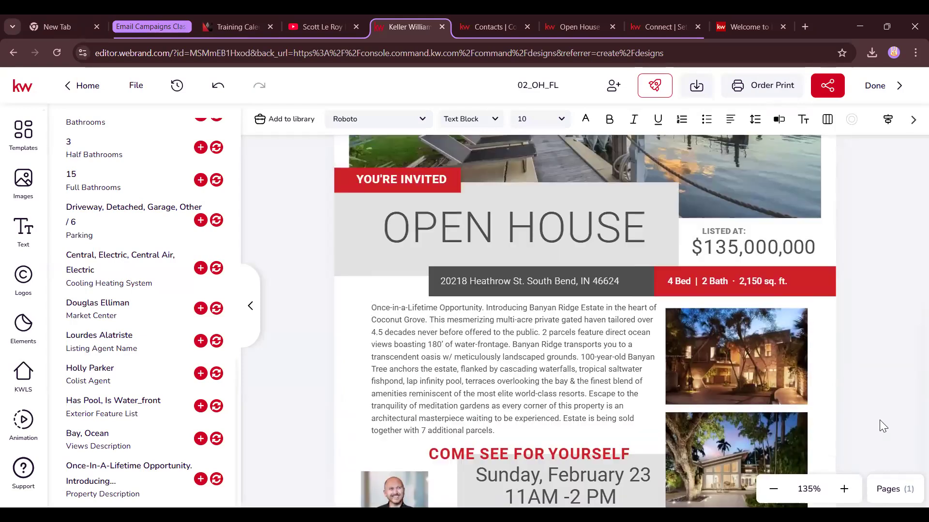
pyautogui.scroll(-5, 877, 421)
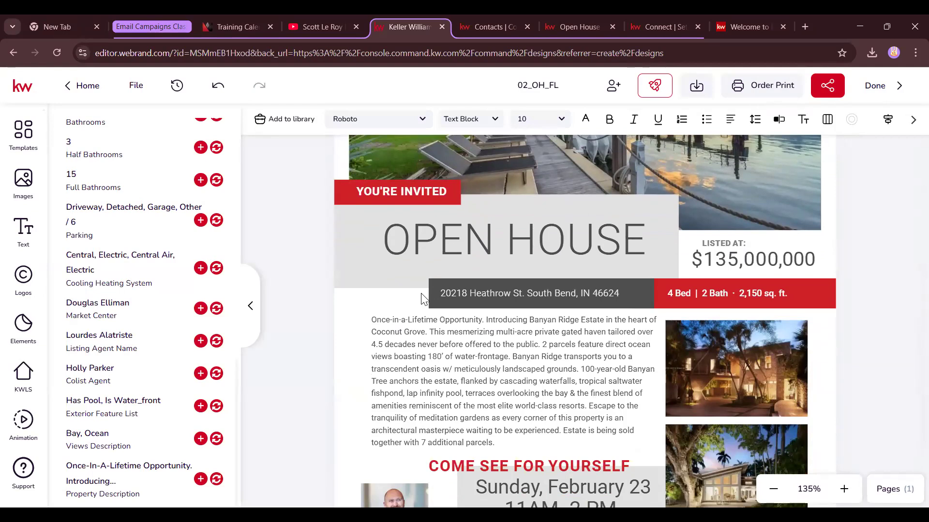
pyautogui.click(287, 264)
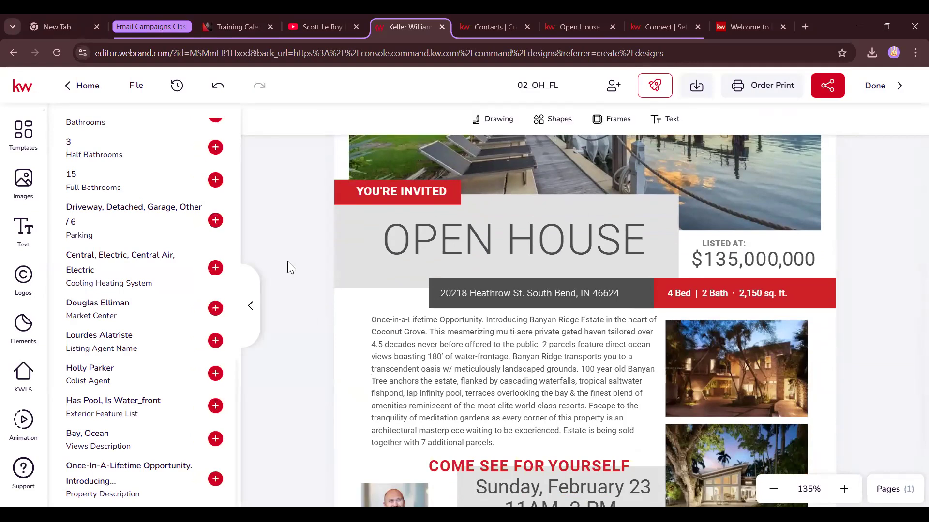
pyautogui.click(343, 205)
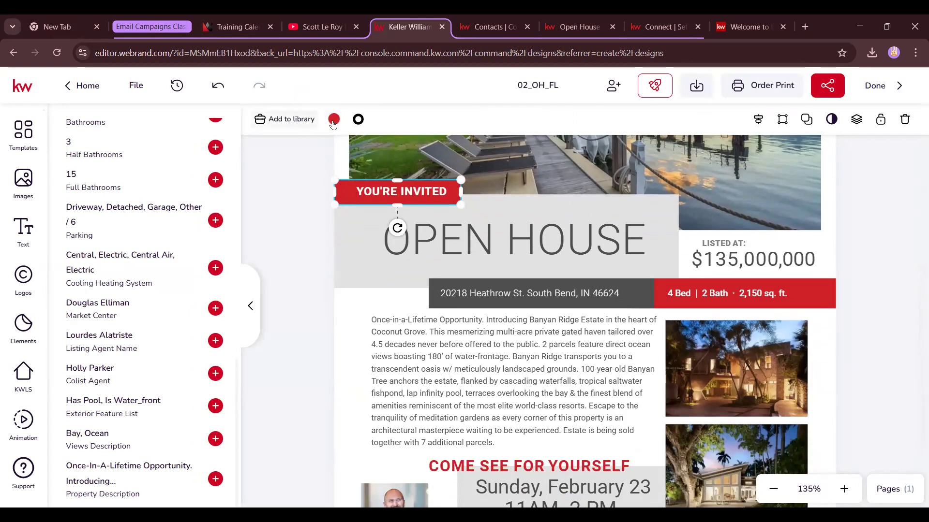
pyautogui.click(334, 120)
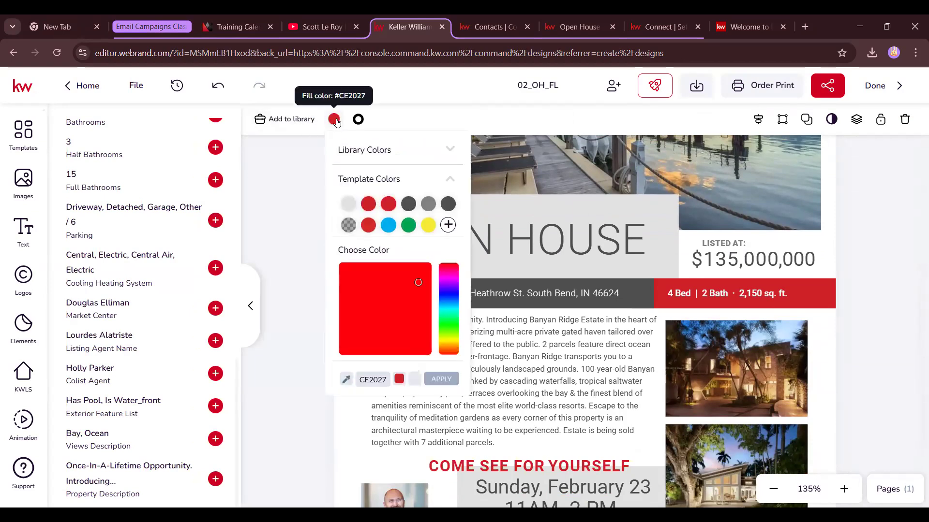
pyautogui.click(386, 152)
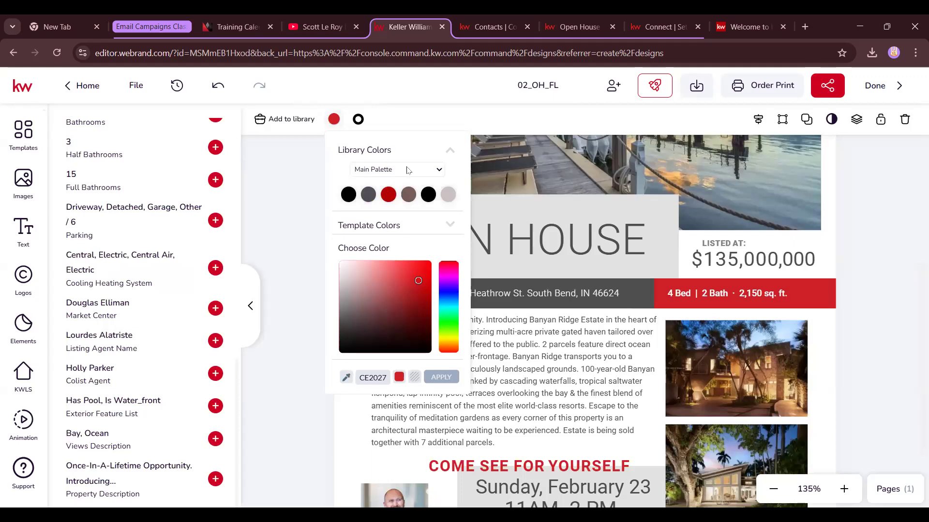
pyautogui.click(378, 170)
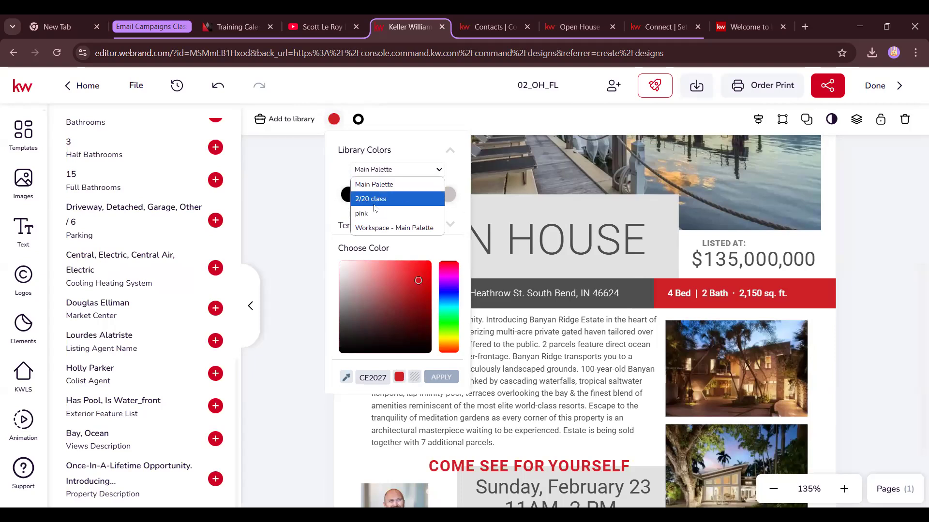
pyautogui.click(381, 204)
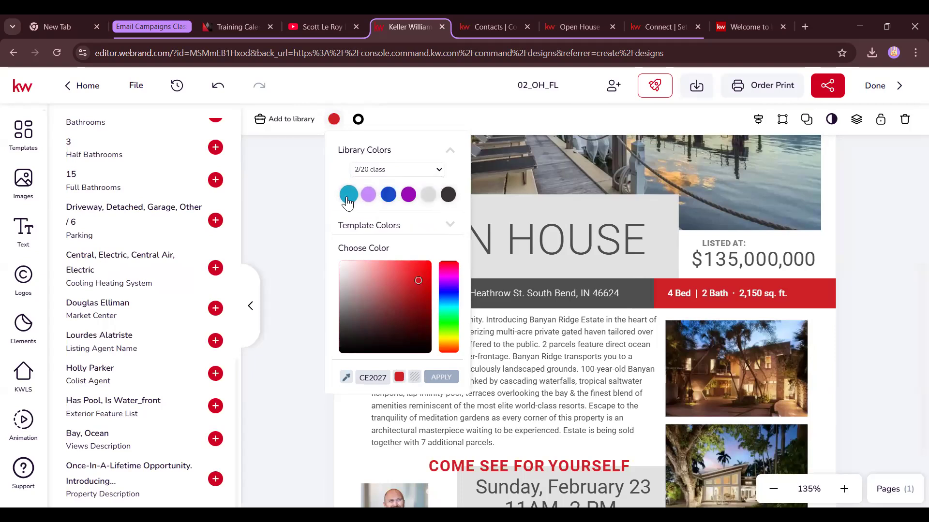
pyautogui.click(347, 198)
# Colour the address bar lavender, the bed-and-bath bar purple and the agent footer bar blue
pyautogui.click(514, 303)
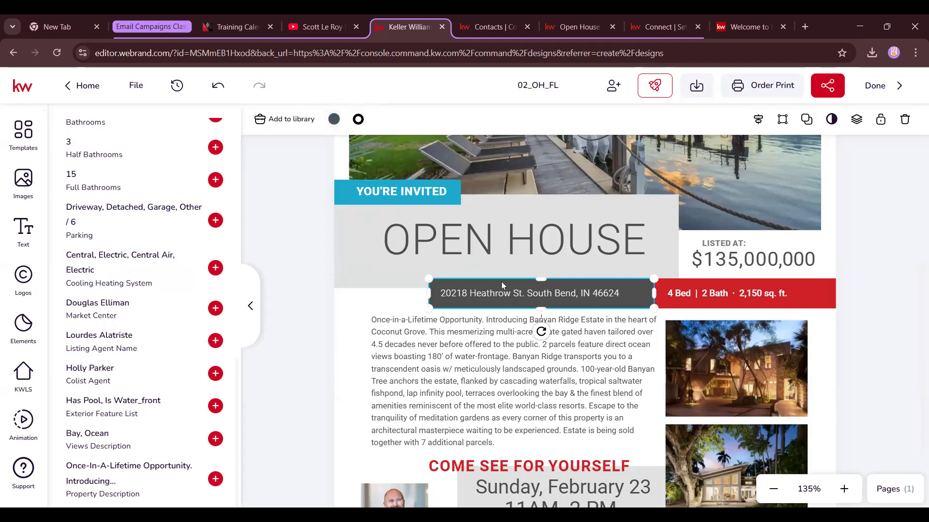
pyautogui.click(334, 119)
pyautogui.click(368, 191)
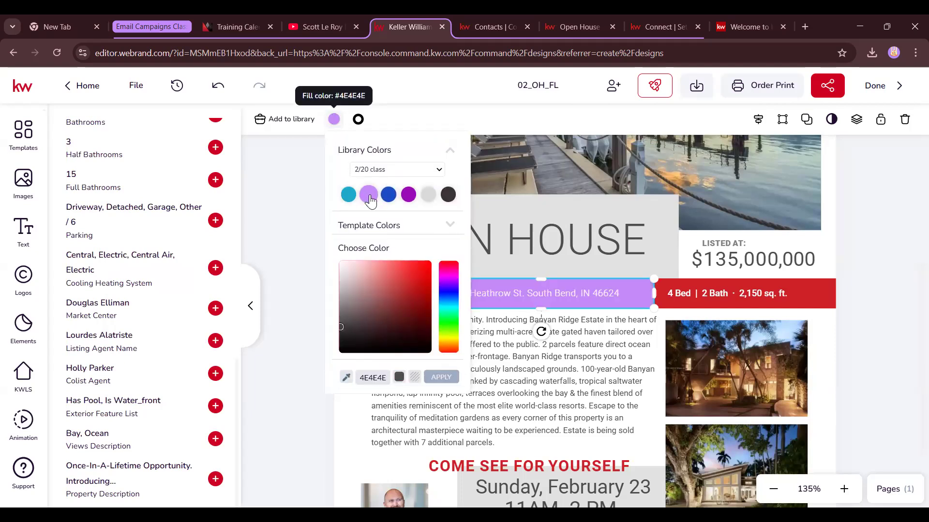
pyautogui.click(811, 302)
pyautogui.click(333, 119)
pyautogui.click(407, 195)
pyautogui.click(871, 325)
pyautogui.scroll(-3, 872, 325)
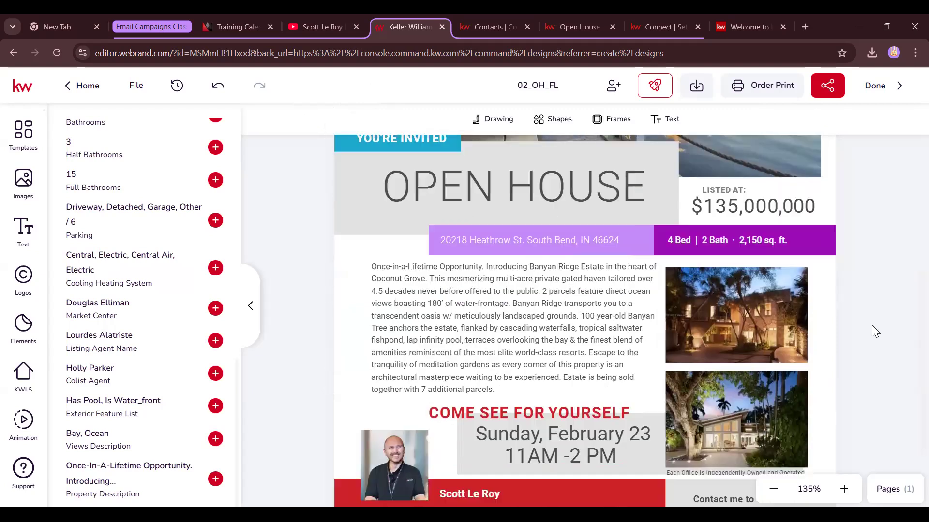
pyautogui.click(632, 432)
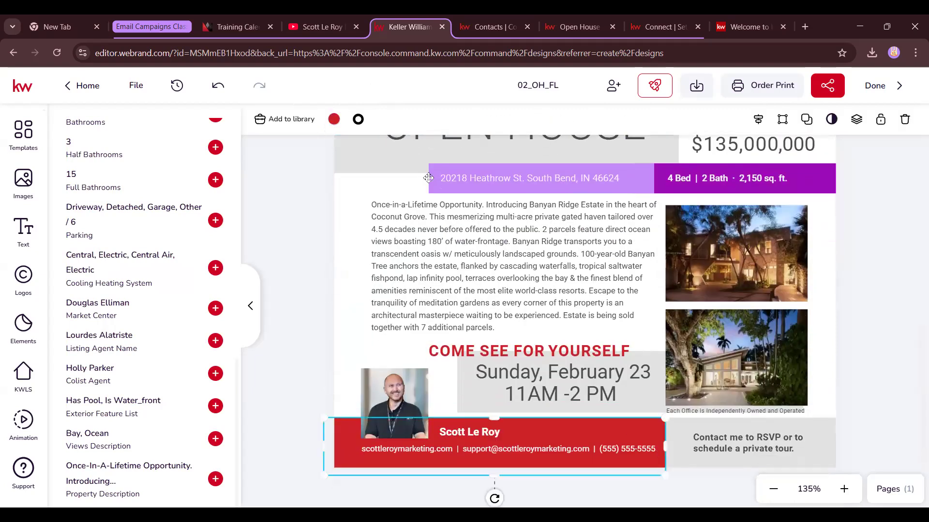
pyautogui.click(333, 119)
pyautogui.click(388, 195)
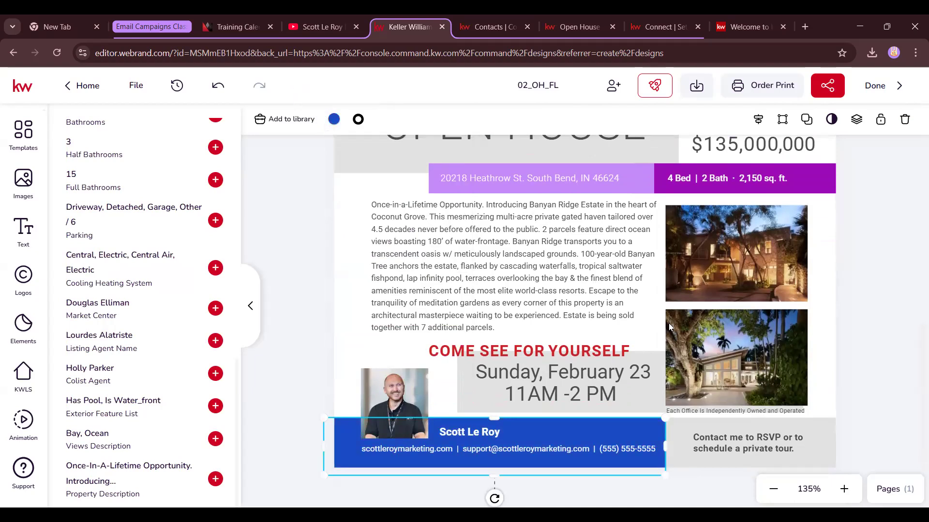
pyautogui.scroll(9, 330, 175)
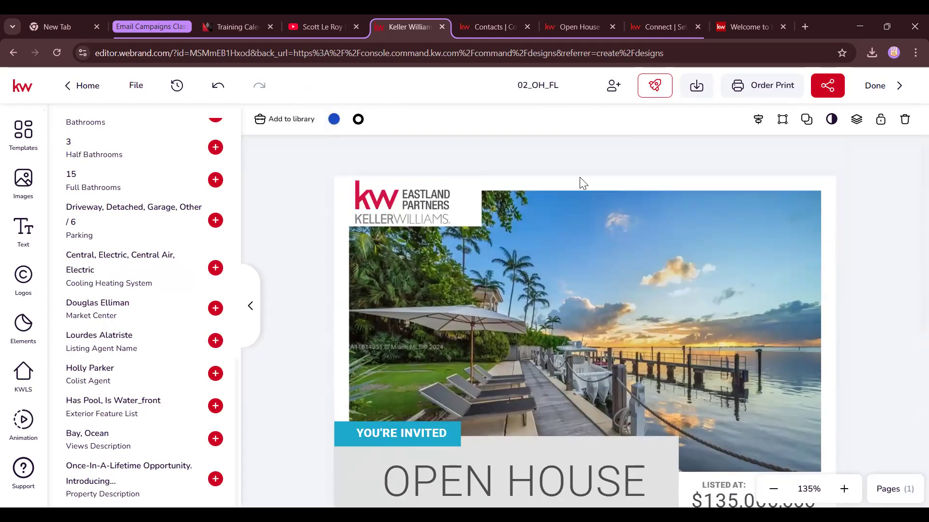
pyautogui.scroll(-6, 580, 177)
pyautogui.click(580, 231)
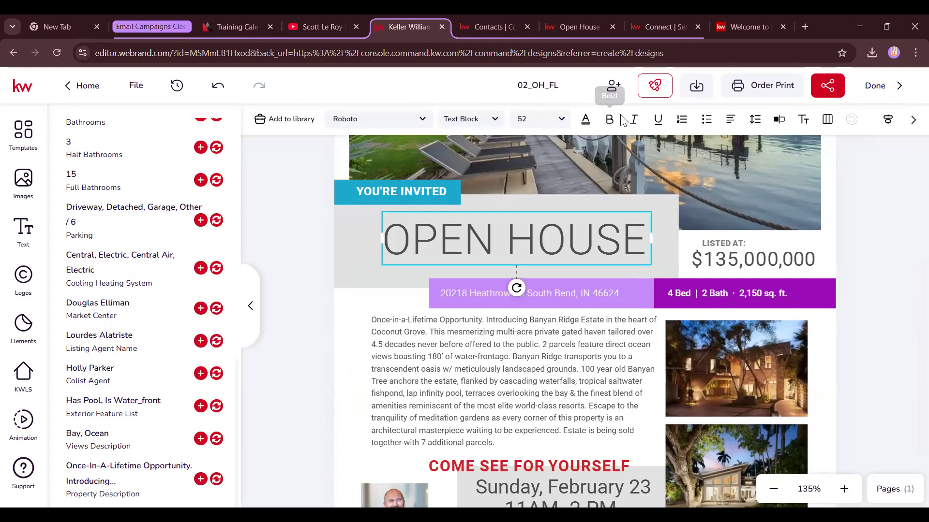
pyautogui.click(586, 120)
pyautogui.click(639, 195)
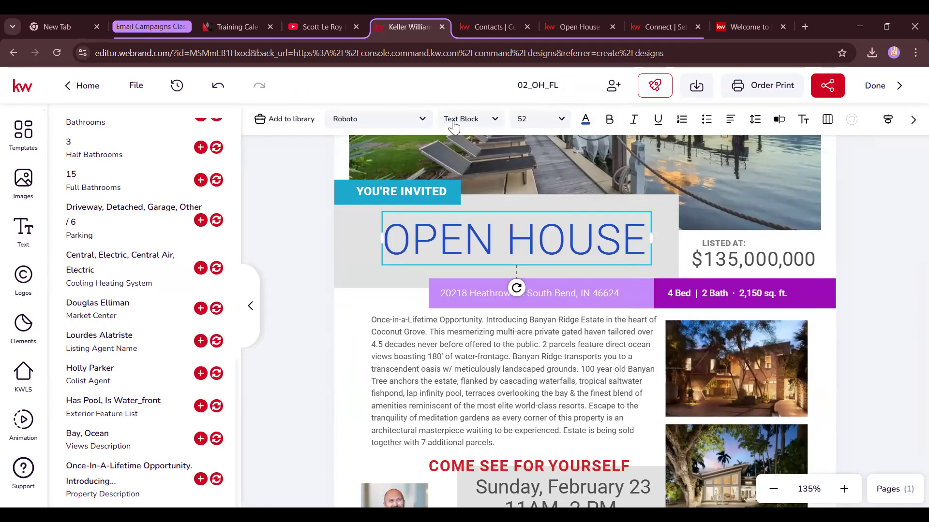
pyautogui.click(406, 120)
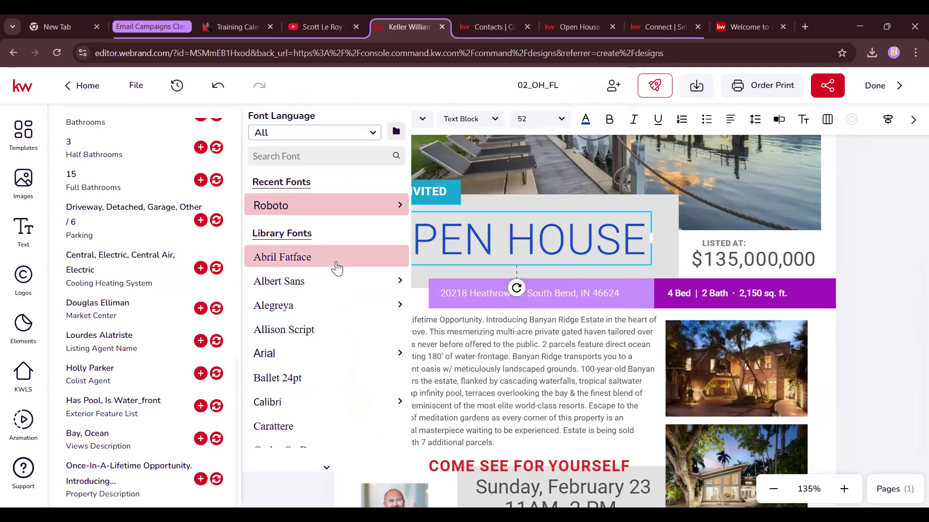
pyautogui.click(339, 263)
pyautogui.moveTo(651, 259)
pyautogui.mouseDown()
pyautogui.moveTo(716, 256)
pyautogui.moveTo(701, 257)
pyautogui.mouseUp()
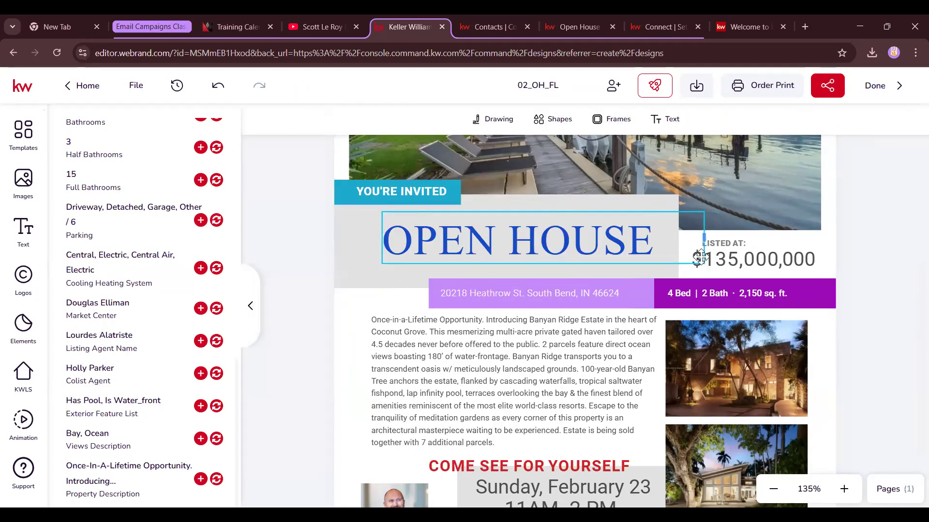
pyautogui.click(516, 227)
pyautogui.click(540, 119)
pyautogui.scroll(-6, 541, 249)
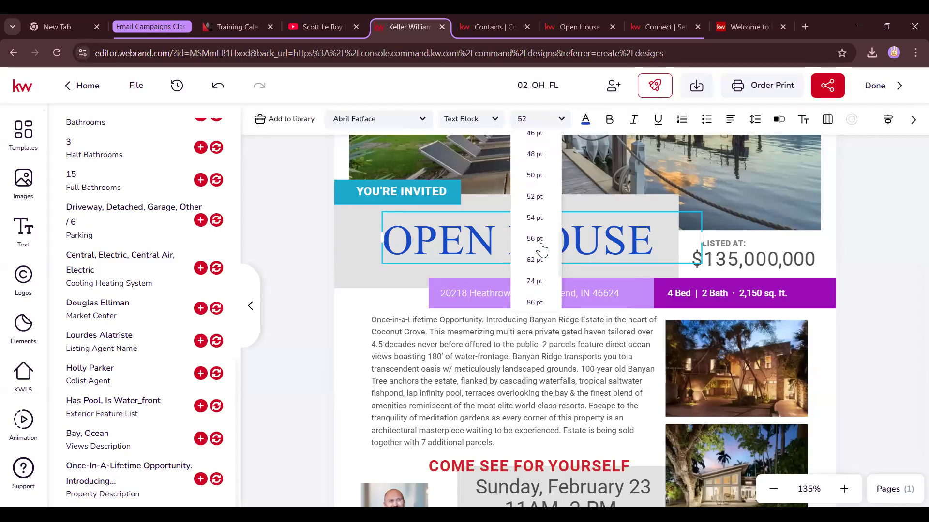
pyautogui.click(540, 252)
pyautogui.moveTo(700, 267); pyautogui.dragTo(758, 264)
pyautogui.click(592, 249)
pyautogui.moveTo(592, 249); pyautogui.dragTo(556, 245)
pyautogui.click(788, 249)
pyautogui.scroll(-3, 798, 292)
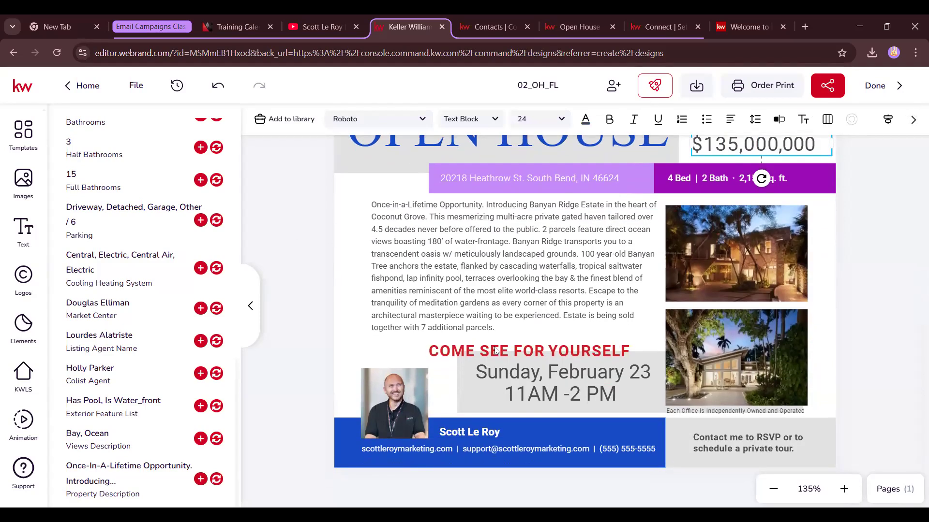
pyautogui.click(497, 350)
pyautogui.click(585, 120)
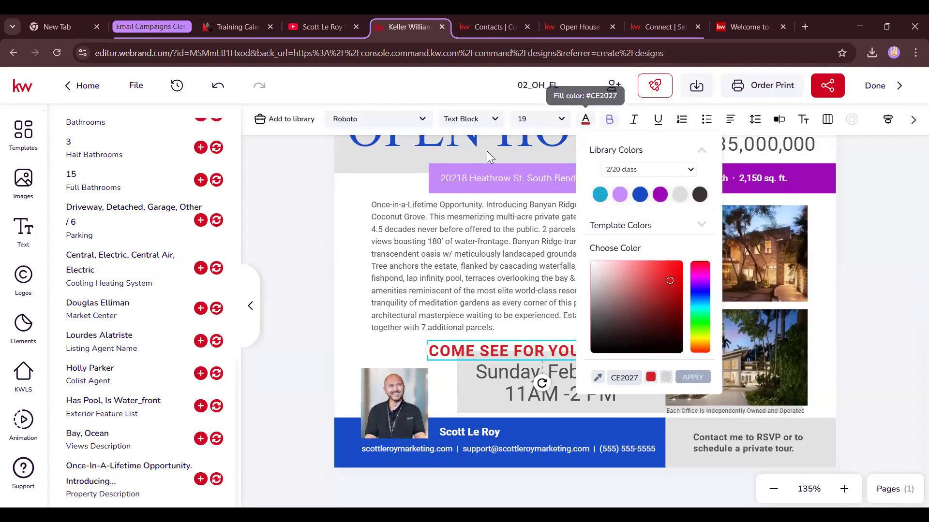
pyautogui.click(660, 195)
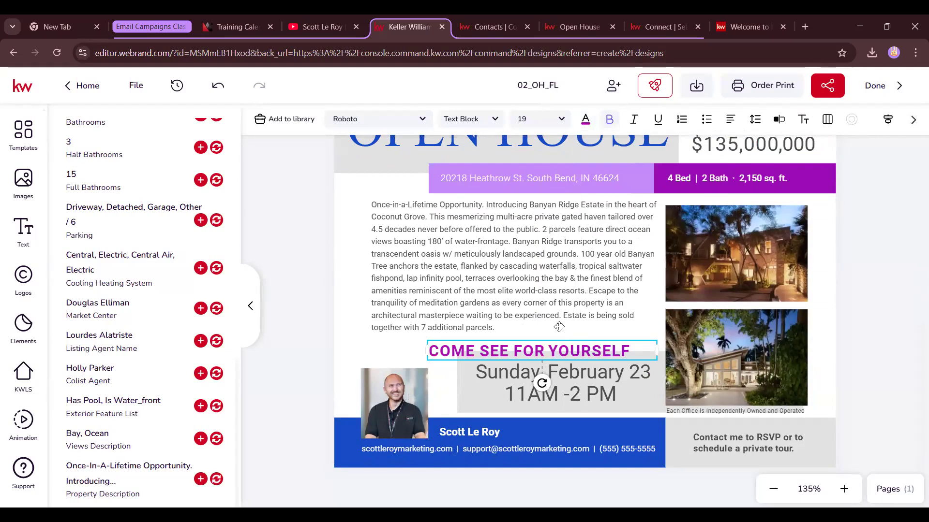
pyautogui.click(643, 394)
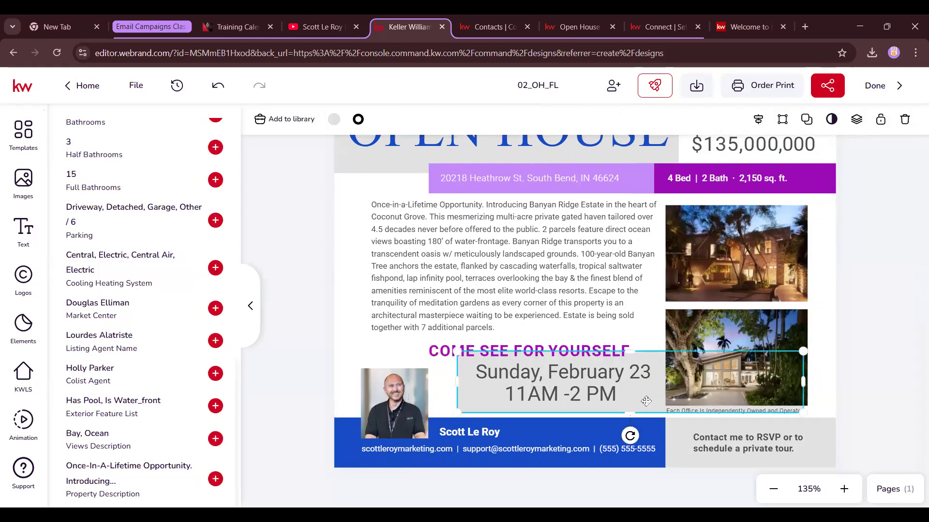
pyautogui.click(334, 120)
pyautogui.click(368, 195)
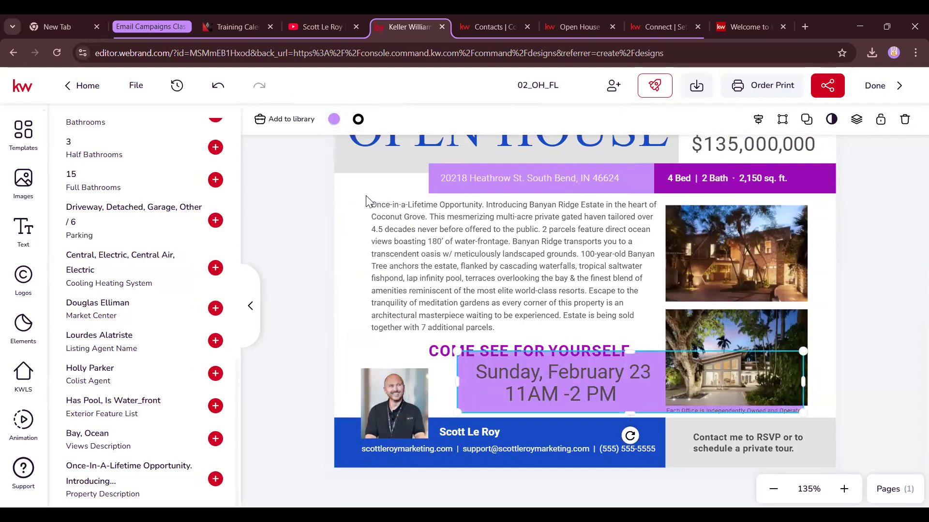
pyautogui.click(358, 119)
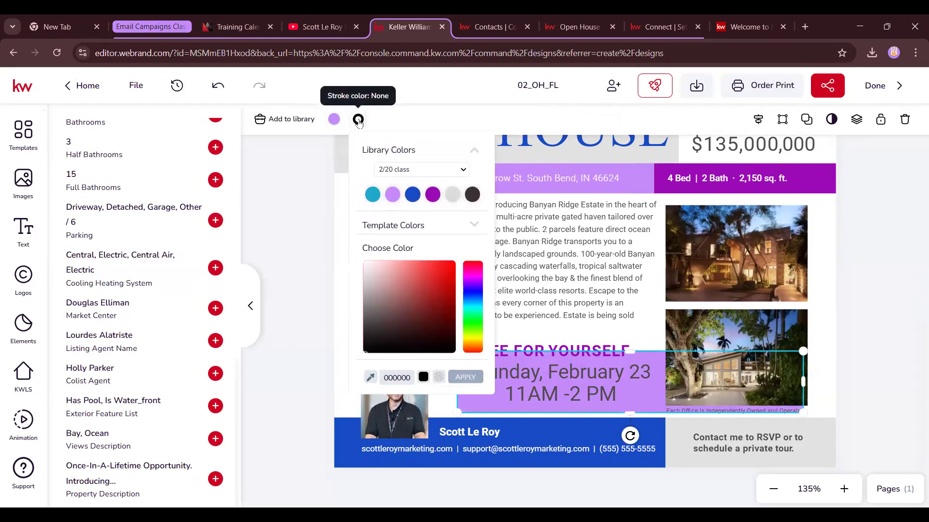
pyautogui.click(392, 193)
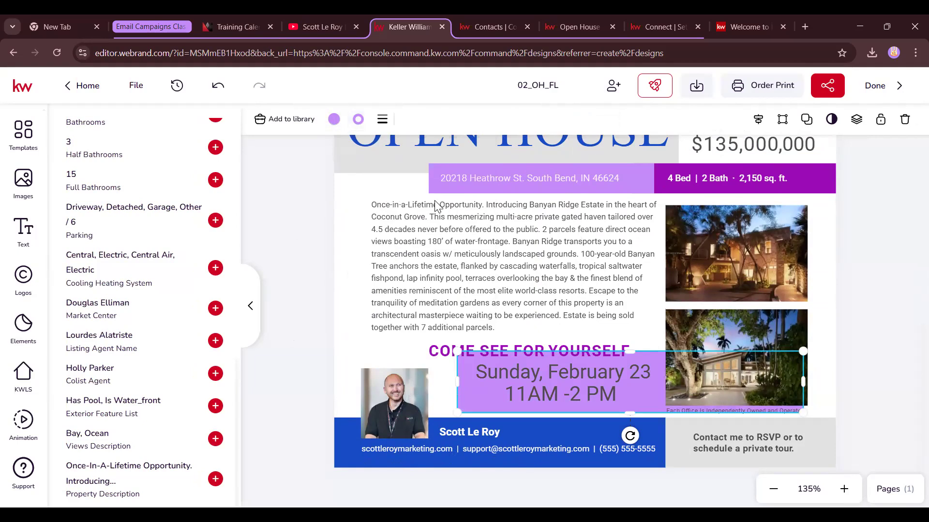
pyautogui.click(357, 119)
pyautogui.click(433, 195)
pyautogui.click(891, 335)
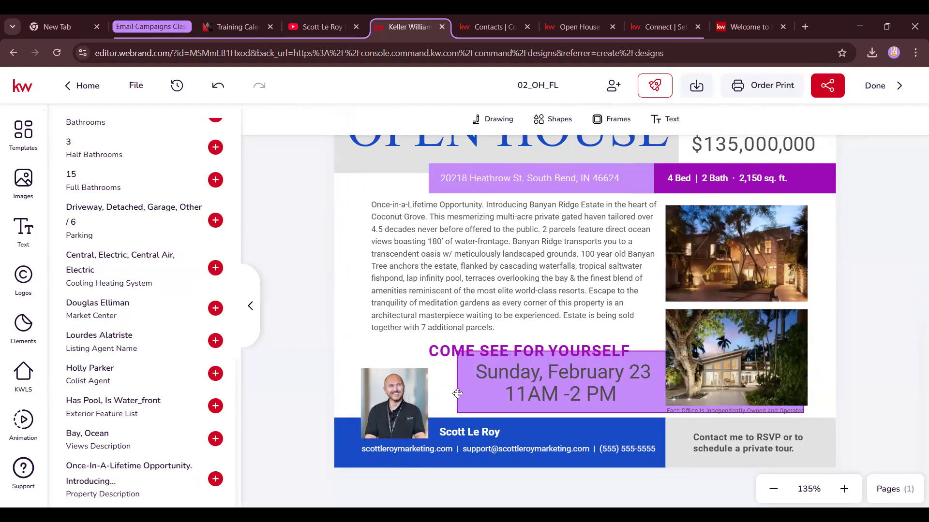
pyautogui.click(483, 387)
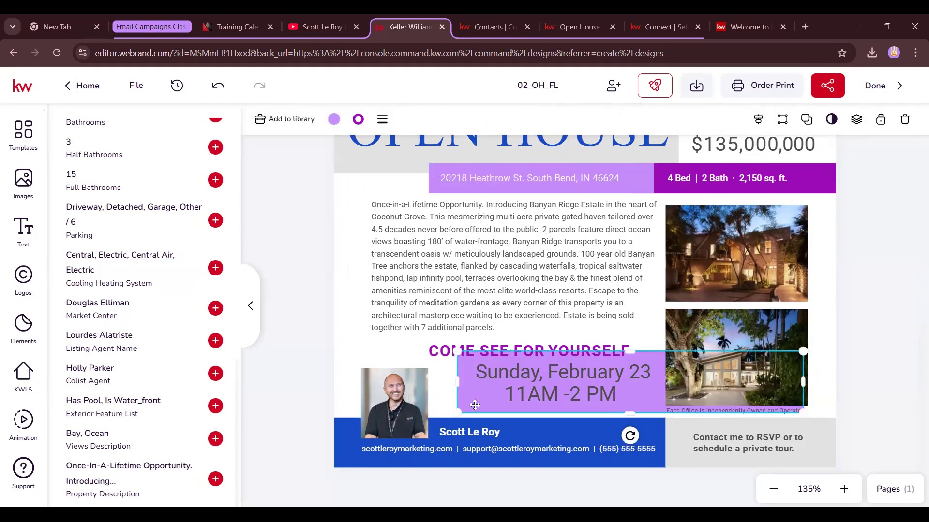
pyautogui.click(357, 120)
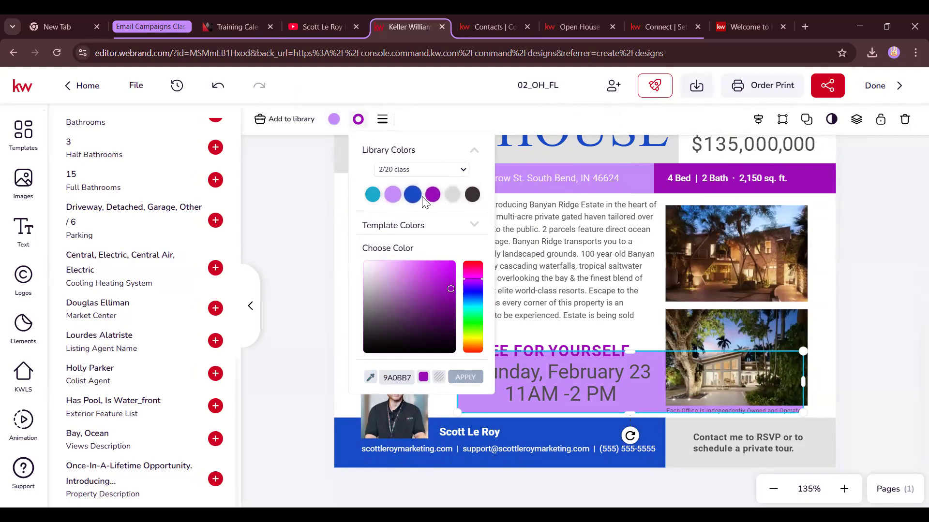
pyautogui.click(393, 195)
pyautogui.click(370, 385)
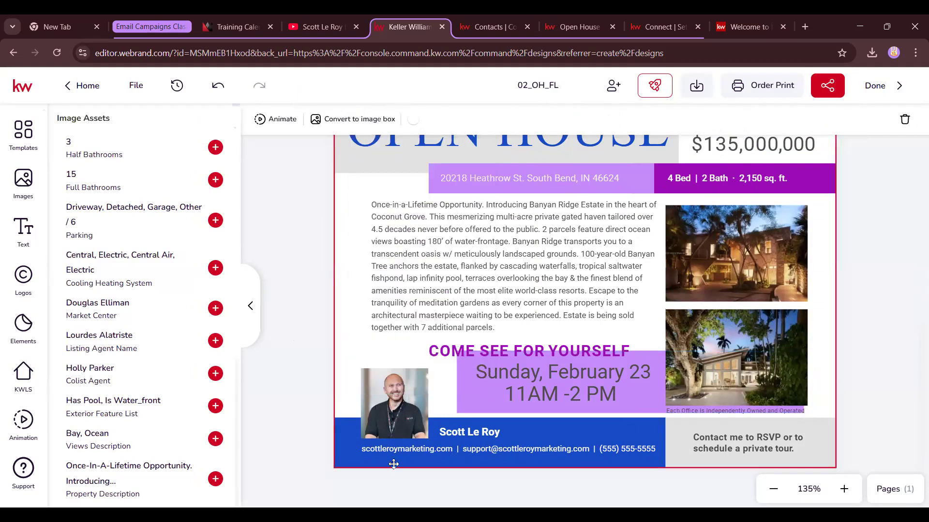
pyautogui.click(370, 384)
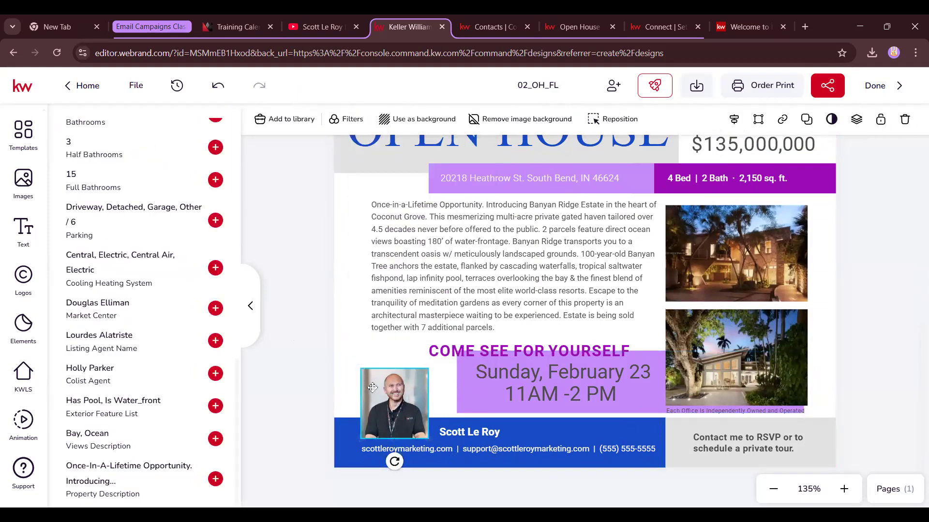
pyautogui.click(867, 323)
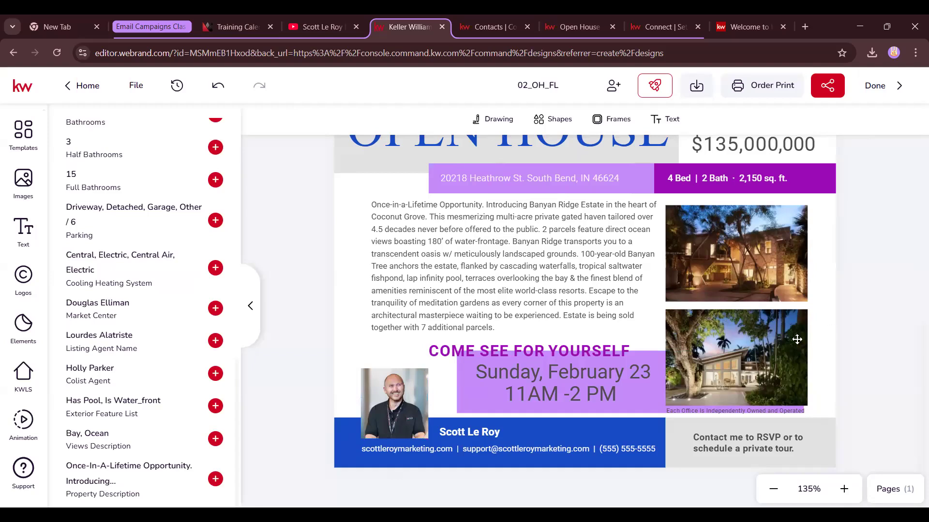
pyautogui.scroll(7, 794, 339)
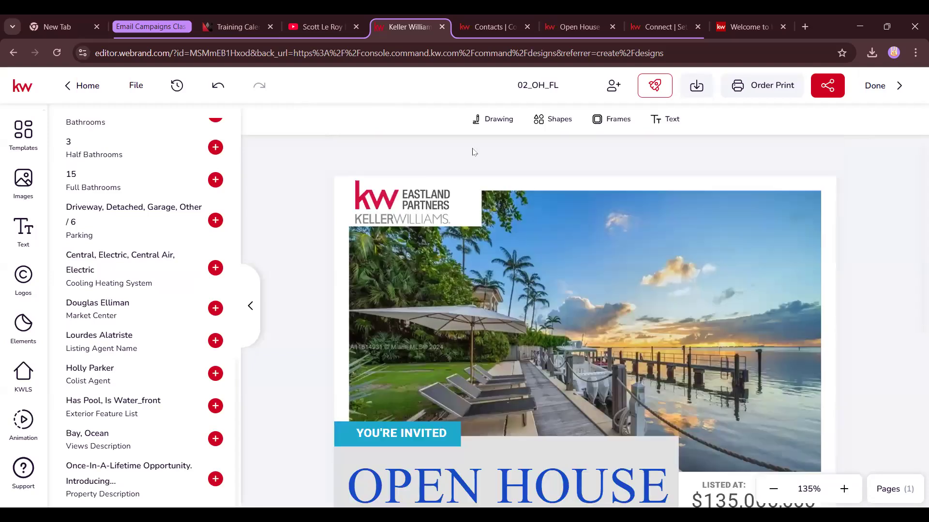
# Save the Banyan Ridge property description text through the Typewriter side editor
pyautogui.scroll(-5, 599, 346)
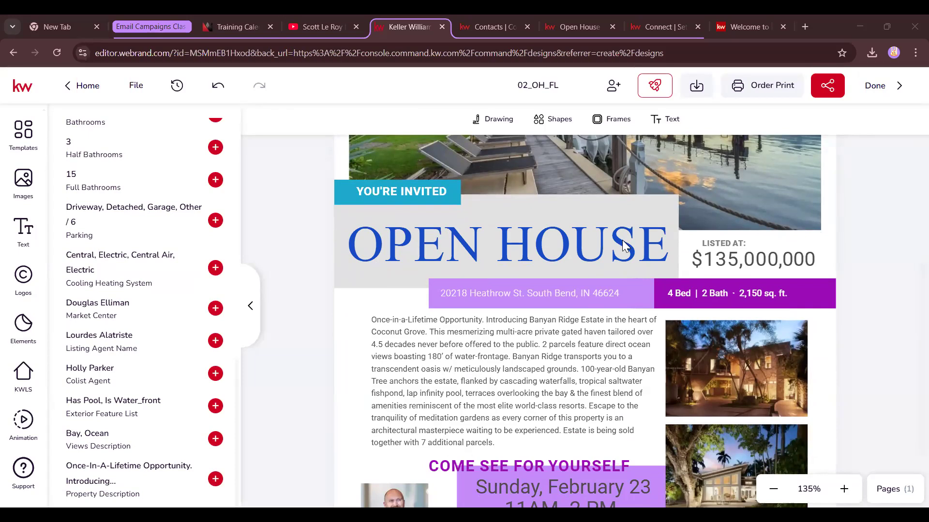
pyautogui.click(533, 348)
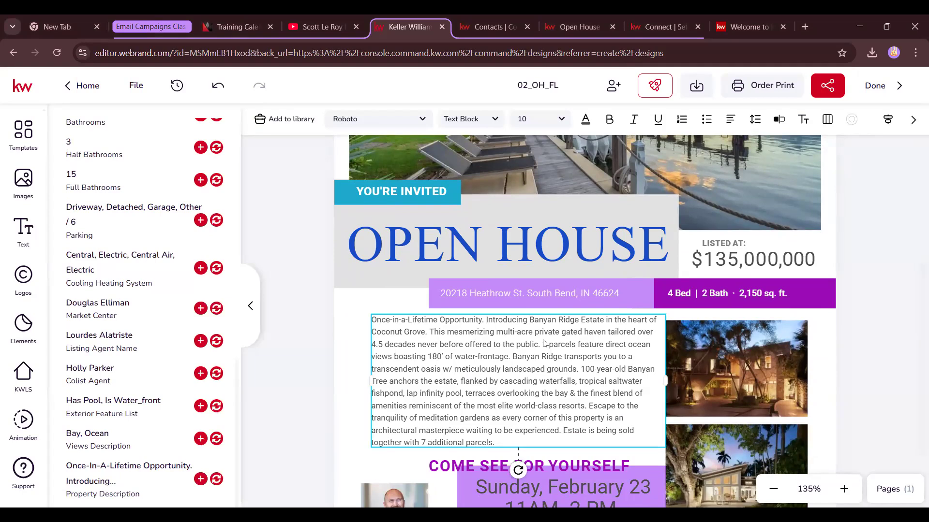
pyautogui.click(779, 127)
pyautogui.moveTo(899, 381); pyautogui.dragTo(768, 120)
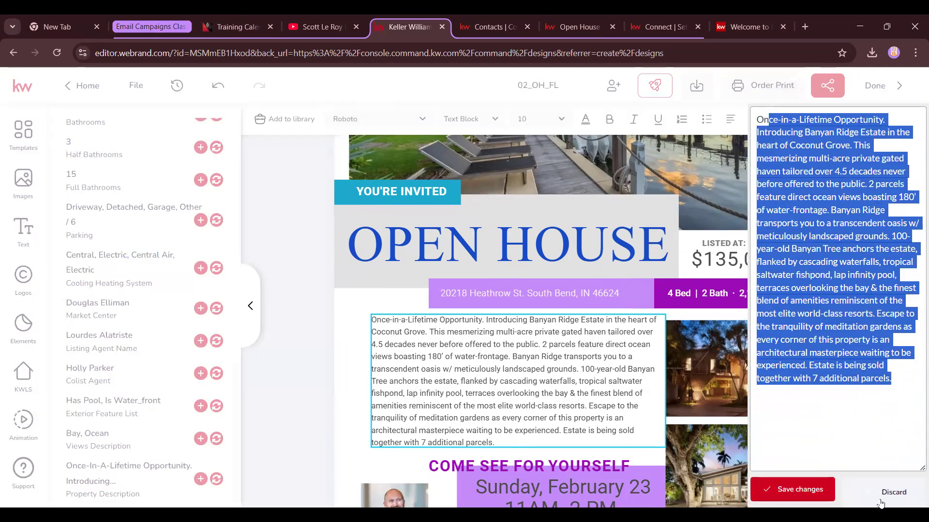
pyautogui.click(803, 490)
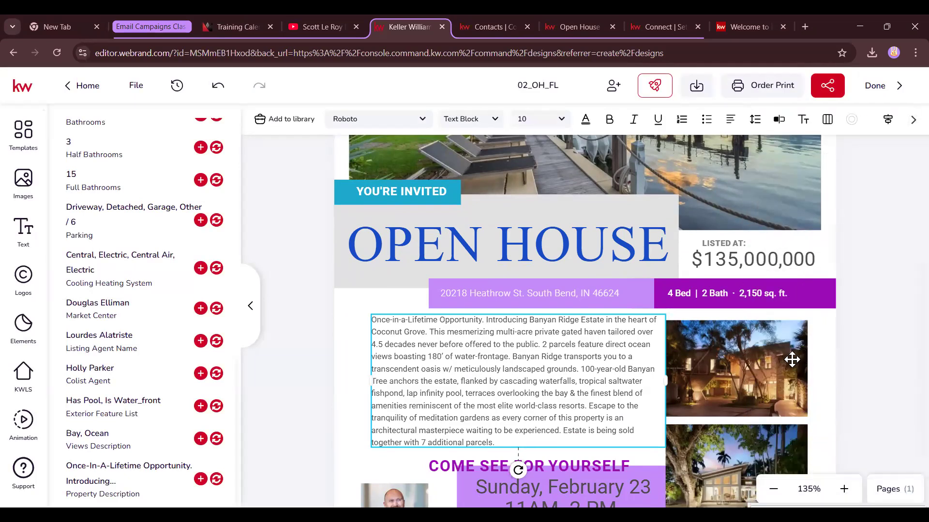
# Zoom the flyer out to 88% to see it whole, selecting the RSVP contact note
pyautogui.click(773, 490)
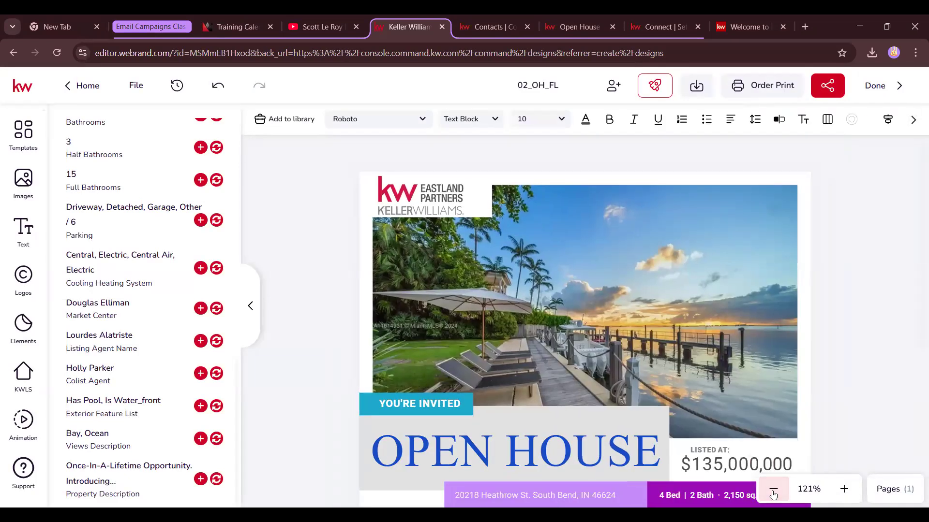
pyautogui.scroll(-1, 820, 357)
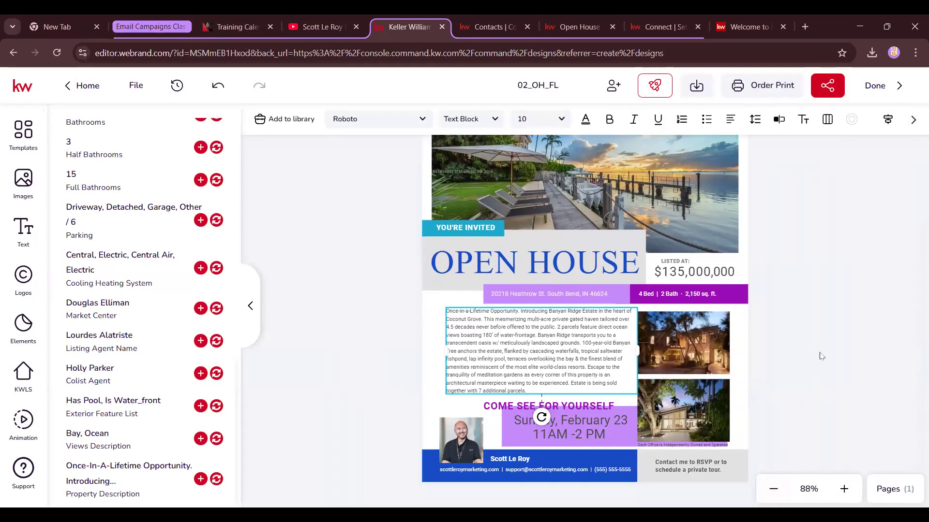
pyautogui.click(696, 465)
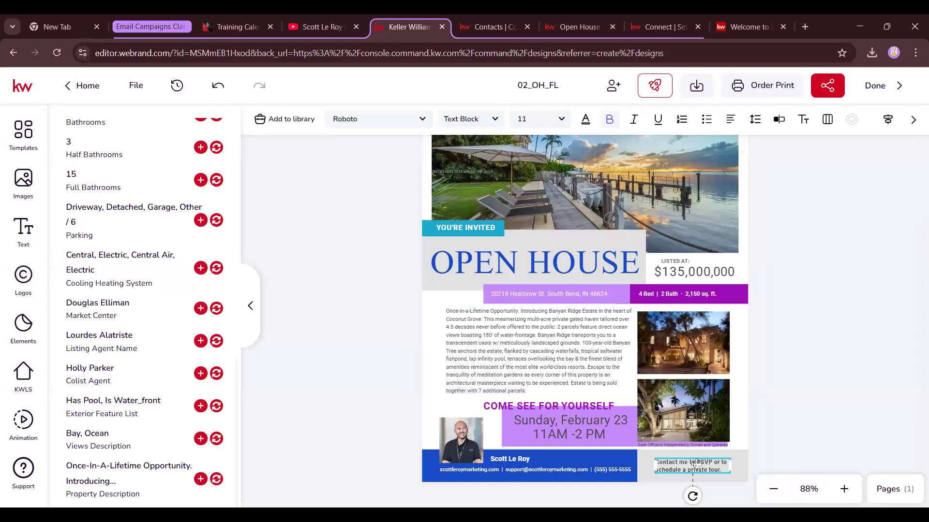
# Delete the 'Contact me to RSVP' note, move the office disclaimer under the logo, and shrink the logo
pyautogui.press('Delete')
pyautogui.click(694, 451)
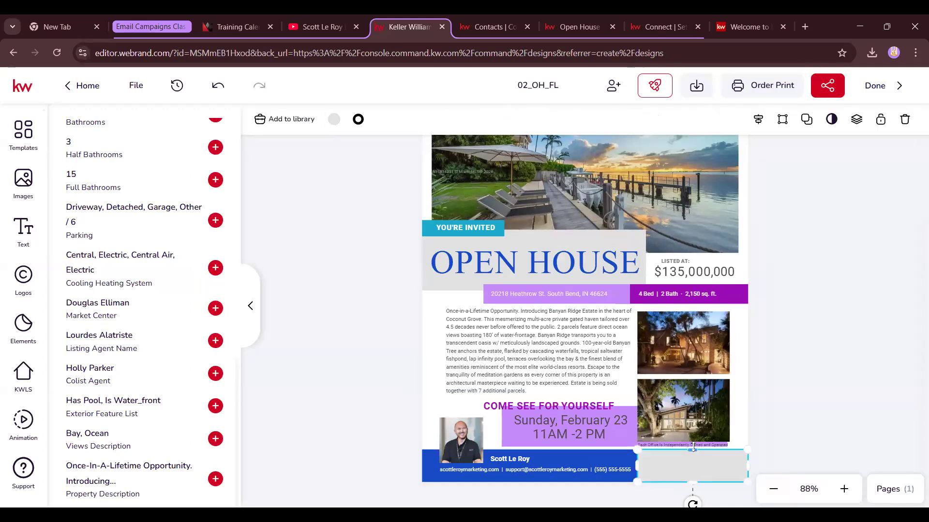
pyautogui.click(698, 446)
pyautogui.moveTo(698, 446); pyautogui.dragTo(496, 141)
pyautogui.scroll(4, 558, 206)
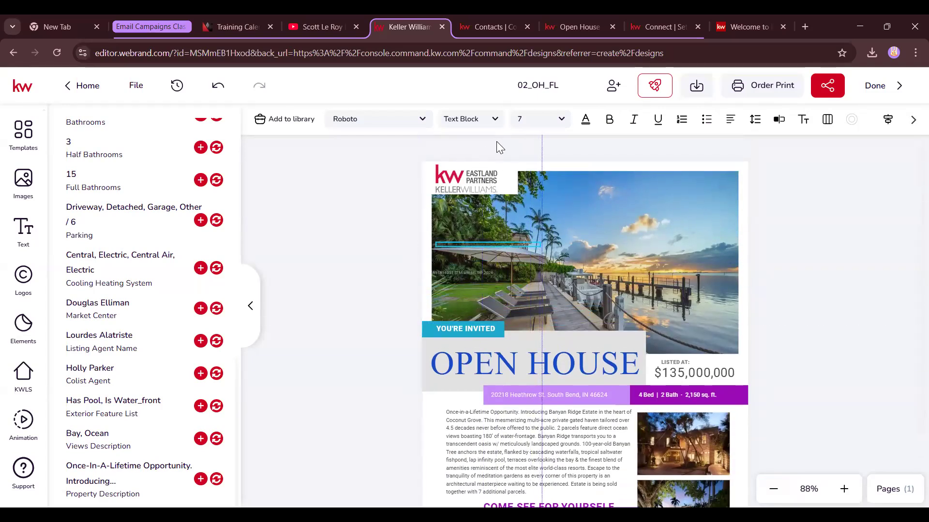
pyautogui.moveTo(490, 268); pyautogui.dragTo(485, 213)
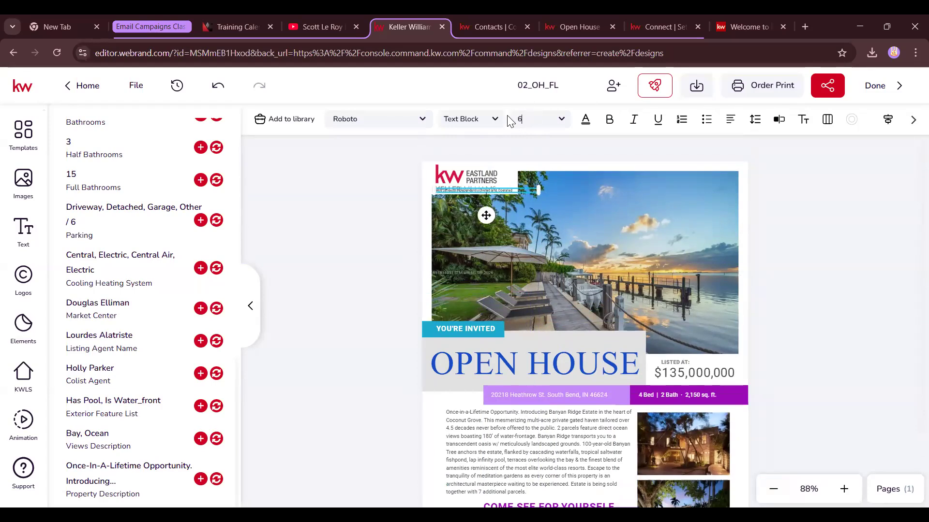
pyautogui.click(472, 175)
pyautogui.moveTo(434, 164); pyautogui.dragTo(459, 176)
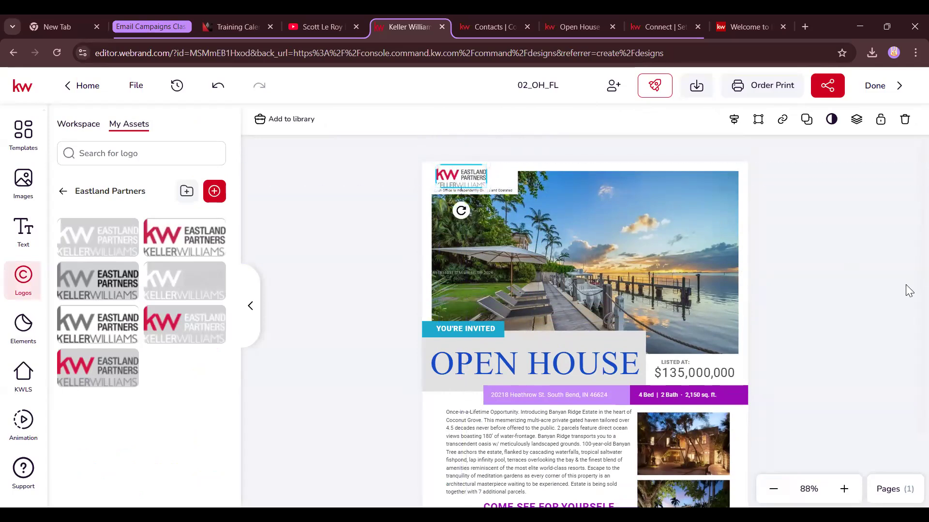
# Add the QR code image from My Assets and size it into the flyer's bottom-right corner
pyautogui.click(854, 289)
pyautogui.scroll(-2, 854, 289)
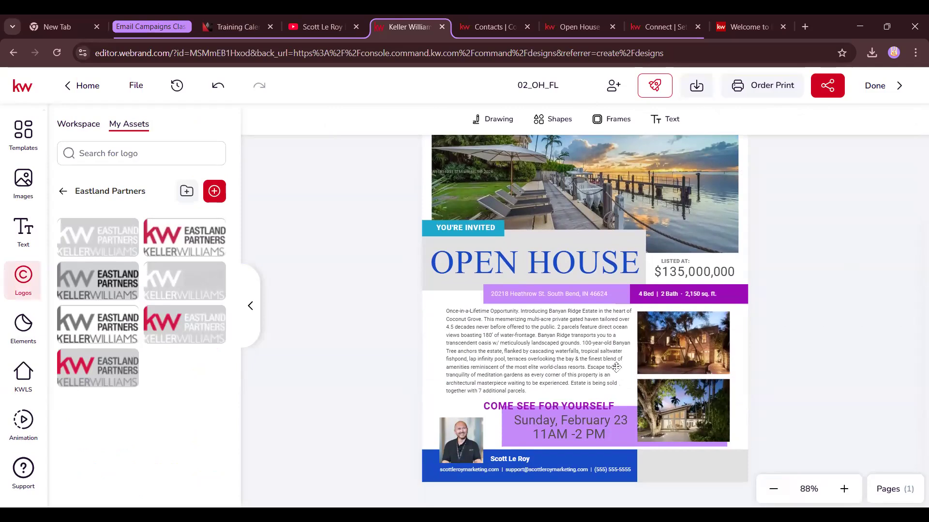
pyautogui.click(23, 183)
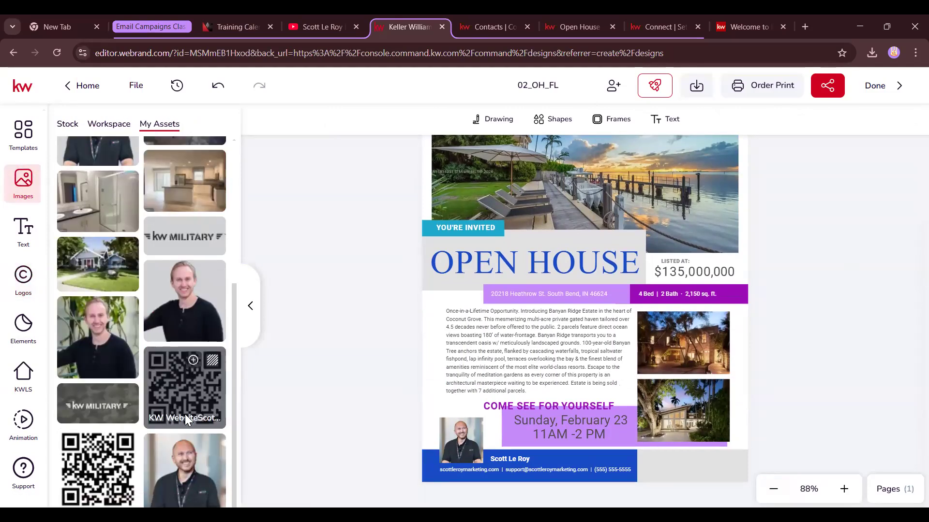
pyautogui.click(184, 378)
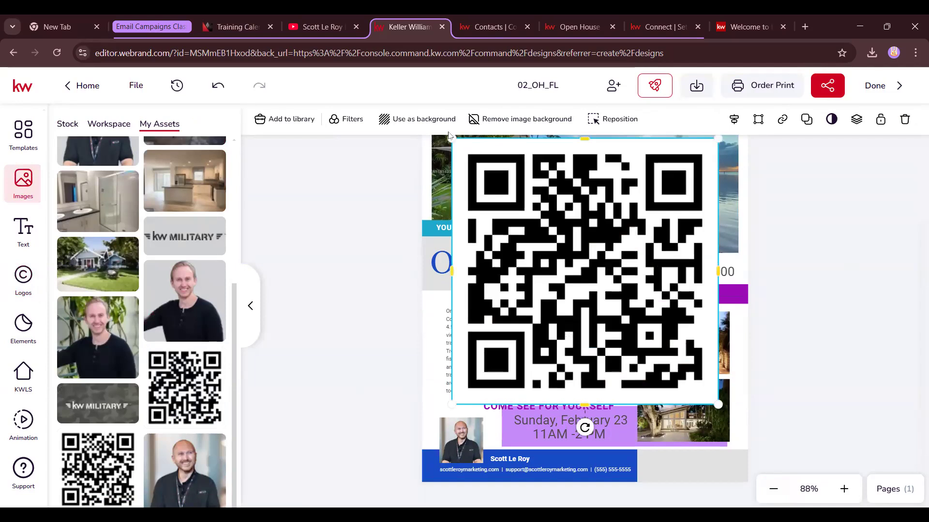
pyautogui.moveTo(452, 139); pyautogui.dragTo(649, 336)
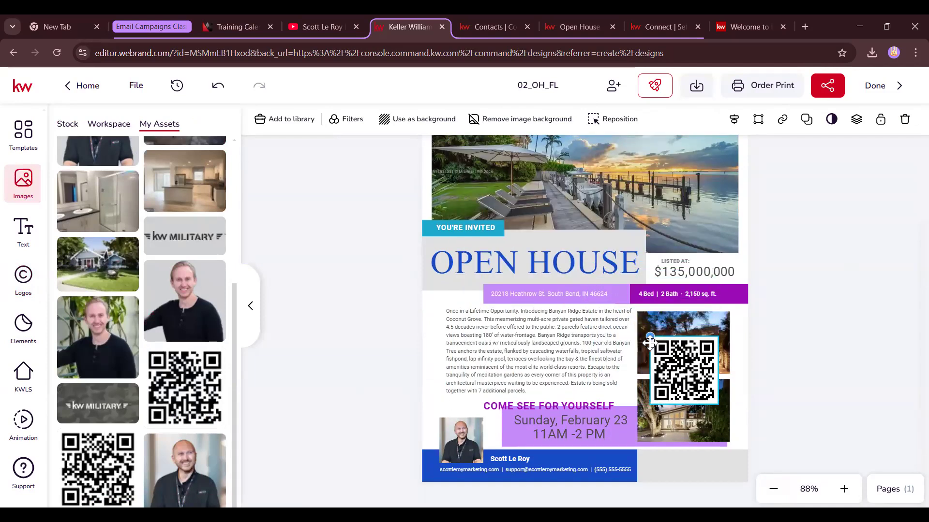
pyautogui.moveTo(678, 374); pyautogui.dragTo(687, 455)
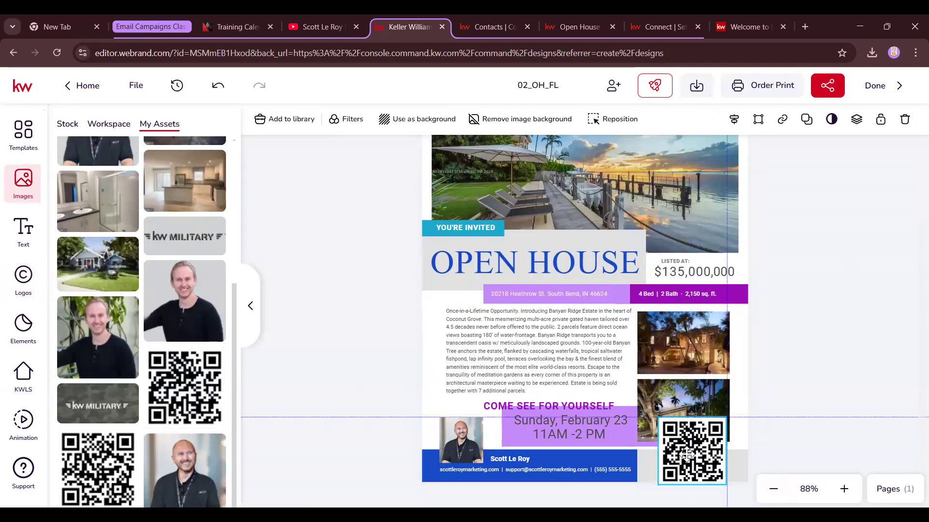
pyautogui.moveTo(665, 425); pyautogui.dragTo(715, 472)
# Stretch the blue agent footer bar across to the QR code and nudge the QR into place
pyautogui.click(640, 461)
pyautogui.moveTo(639, 462); pyautogui.dragTo(699, 469)
pyautogui.click(693, 502)
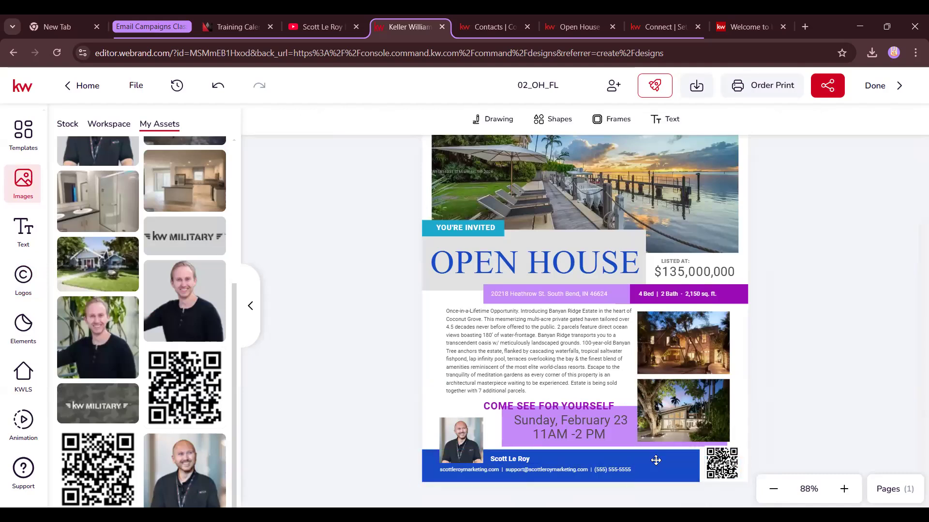
pyautogui.click(726, 472)
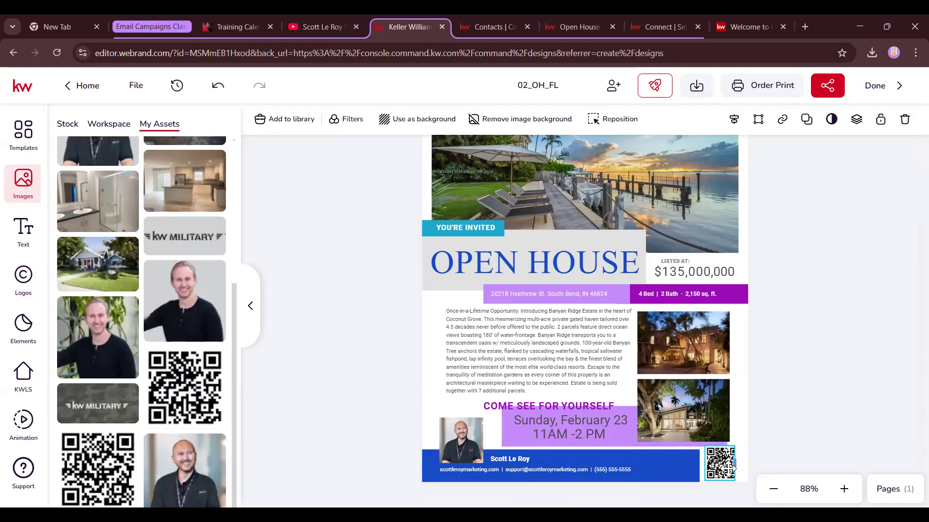
pyautogui.hotkey('ctrl', 'z')
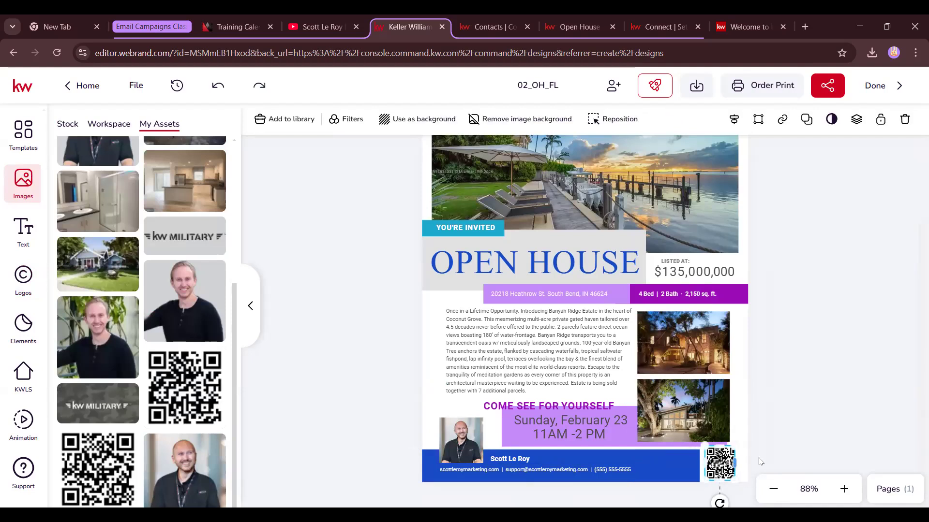
pyautogui.moveTo(709, 457); pyautogui.dragTo(708, 459)
pyautogui.click(793, 404)
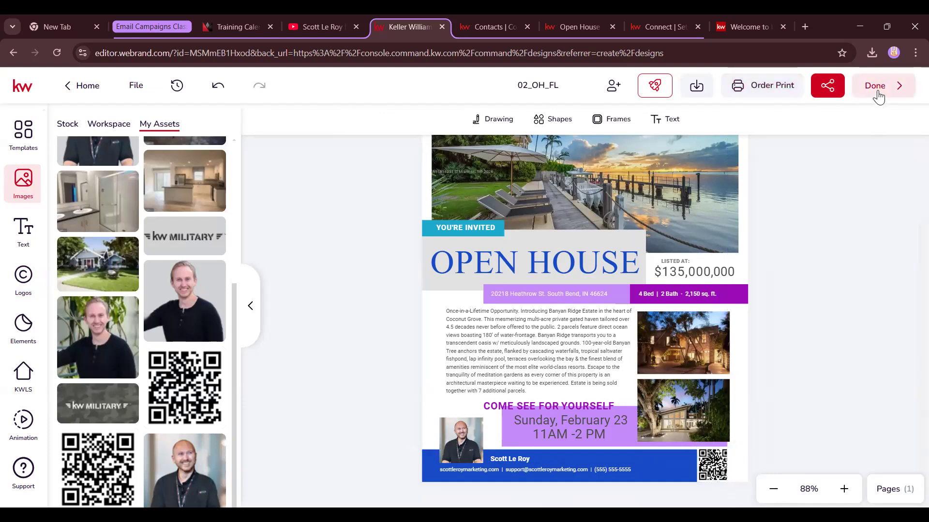
# Download the flyer as PDF Standard rather than PDF for Printing, and open 02_OH_FL (1).pdf
pyautogui.click(696, 87)
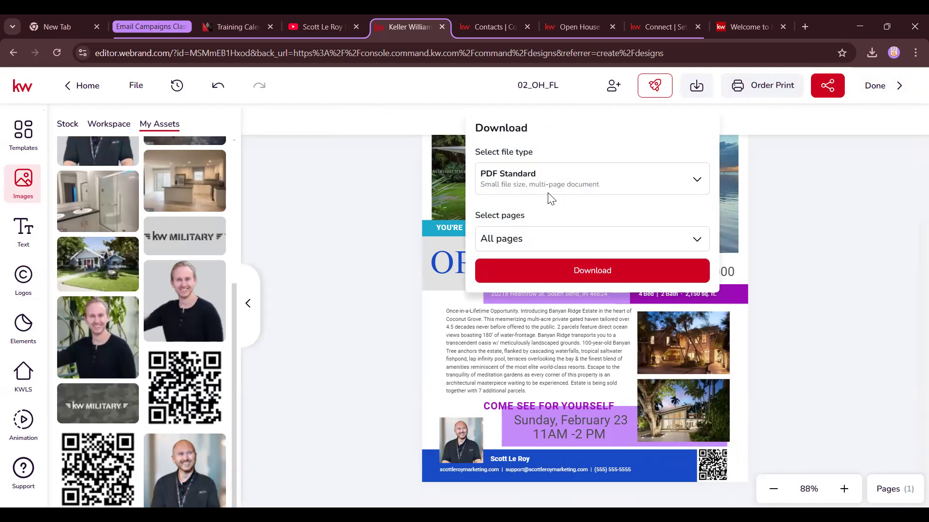
pyautogui.click(564, 188)
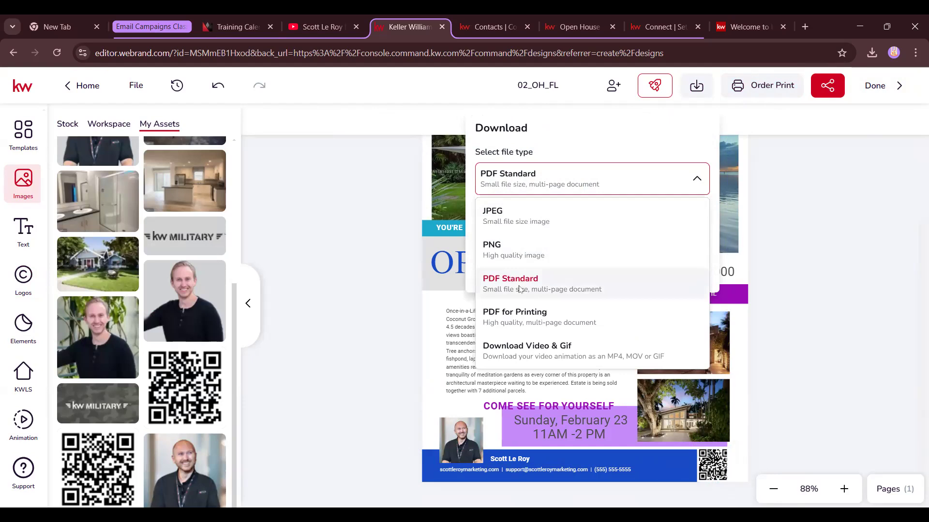
pyautogui.click(522, 318)
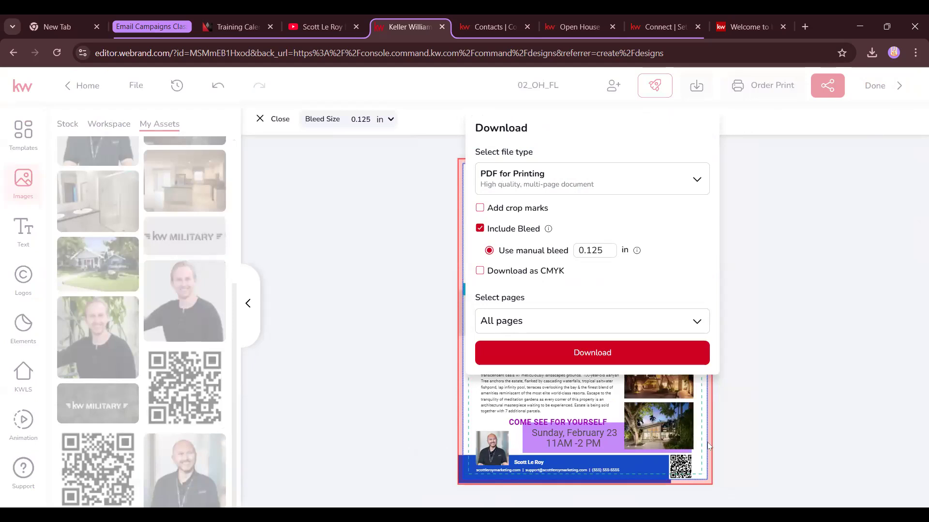
pyautogui.click(619, 173)
pyautogui.click(578, 289)
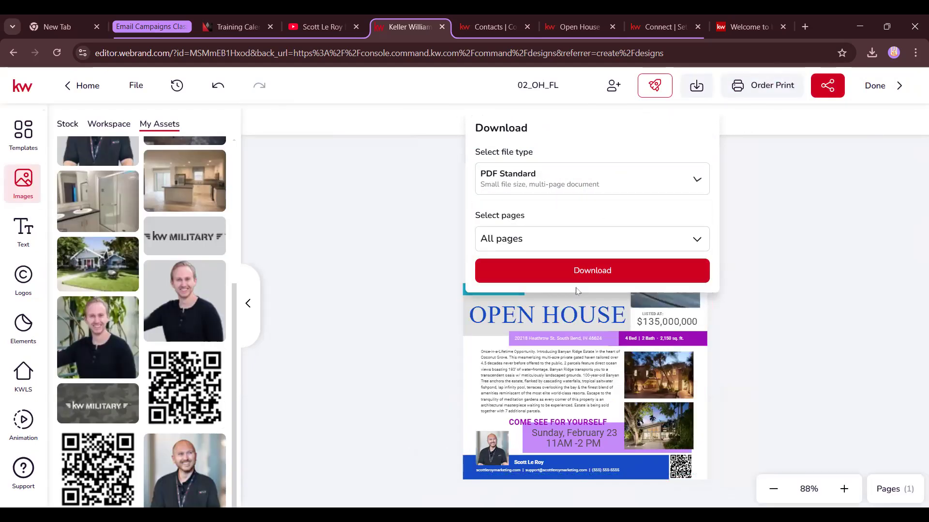
pyautogui.click(618, 276)
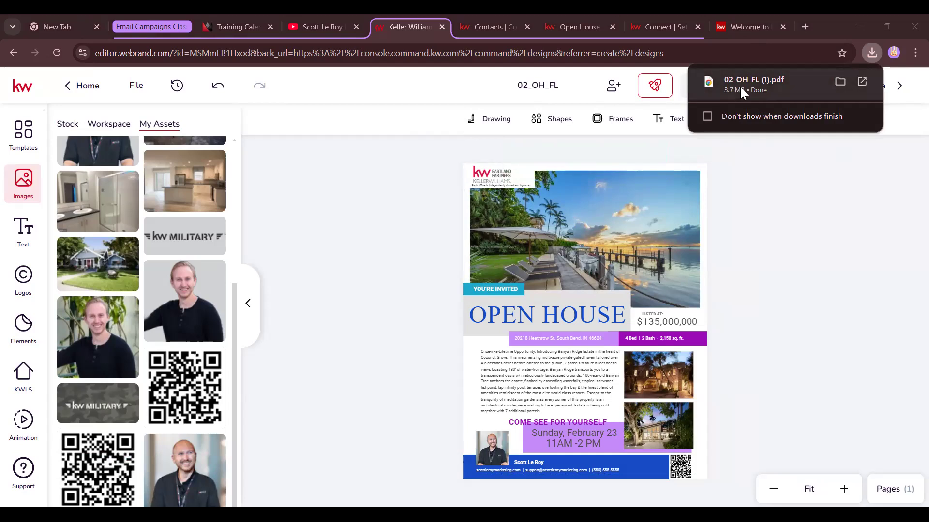
pyautogui.click(753, 82)
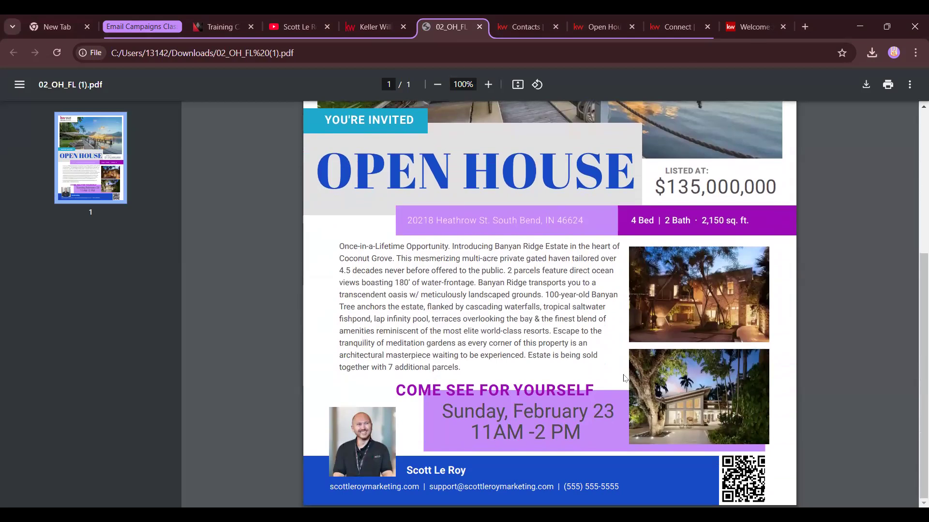
# Scroll the PDF down to the agent footer, then return to the editor and click Done
pyautogui.scroll(5, 623, 377)
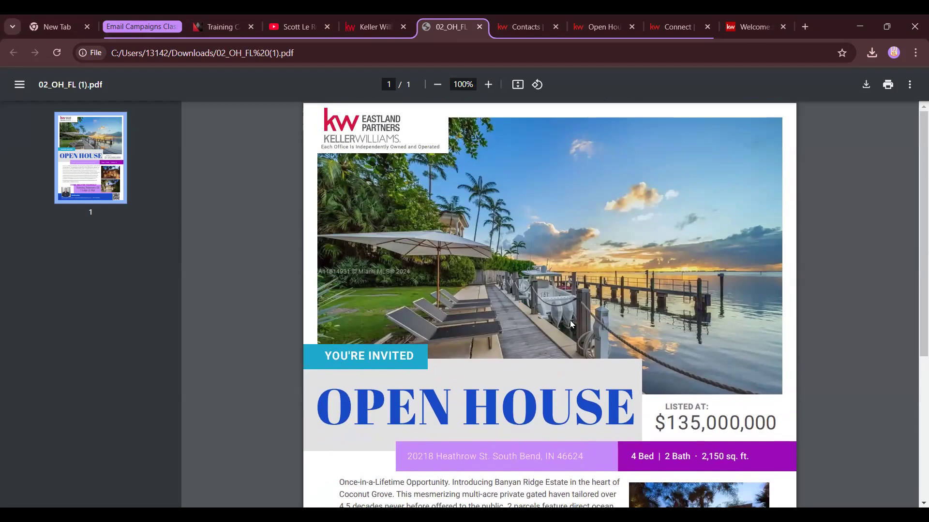
pyautogui.scroll(-5, 570, 321)
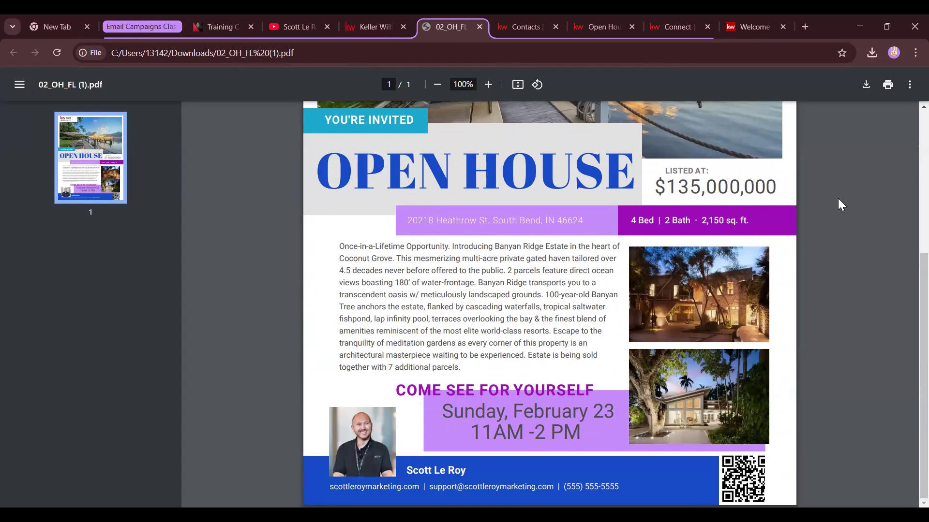
pyautogui.hotkey('ctrl', 'shift', 'Tab')
pyautogui.click(886, 90)
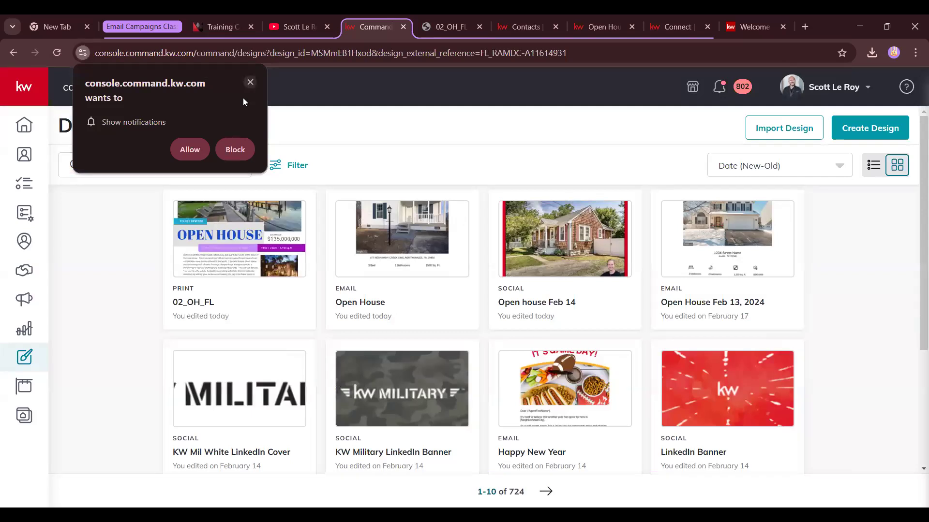
# Dismiss the notification prompt and make a copy of the 02_OH_FL design
pyautogui.click(250, 82)
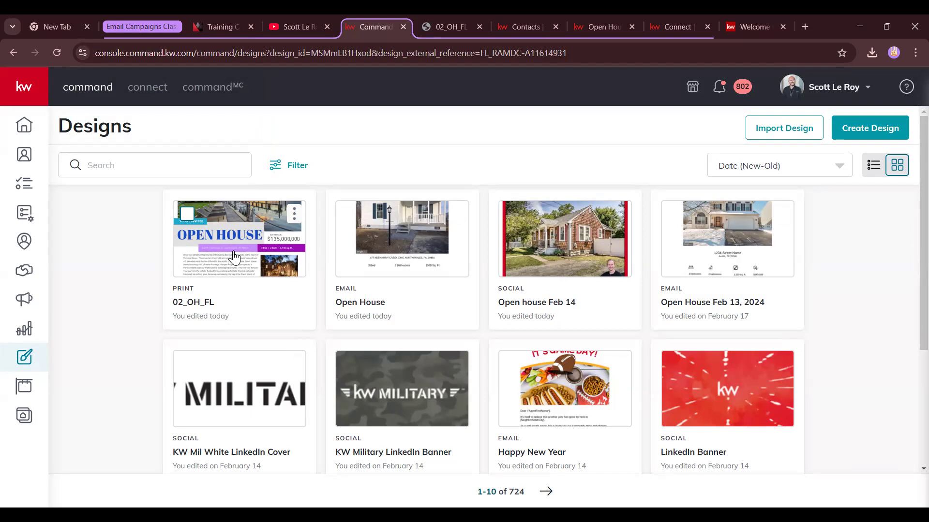
pyautogui.click(294, 214)
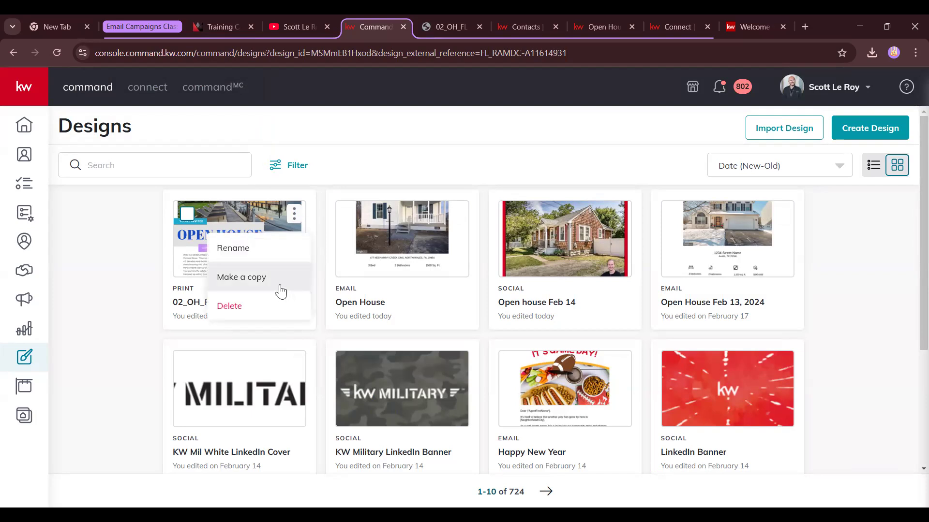
pyautogui.click(281, 291)
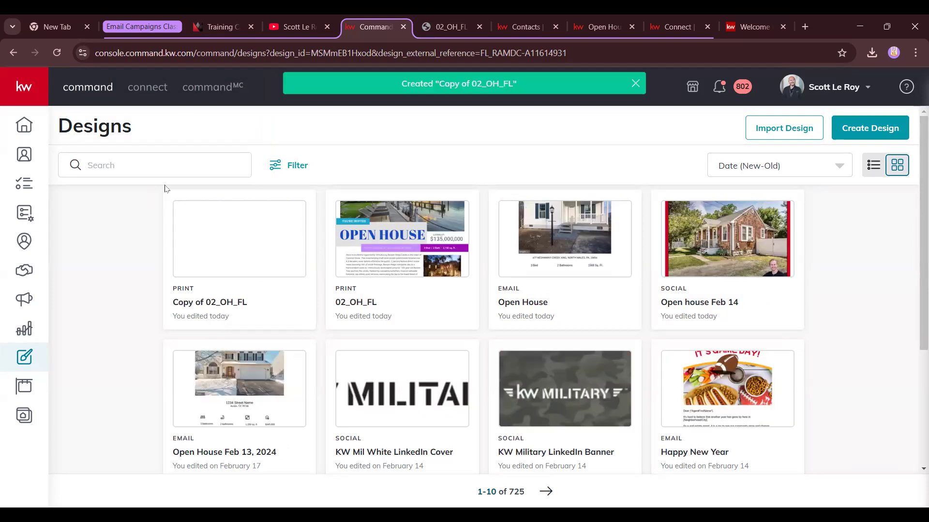
# Delete 'Copy of 02_OH_FL' after confirming, then open Create Design
pyautogui.click(294, 214)
pyautogui.click(259, 304)
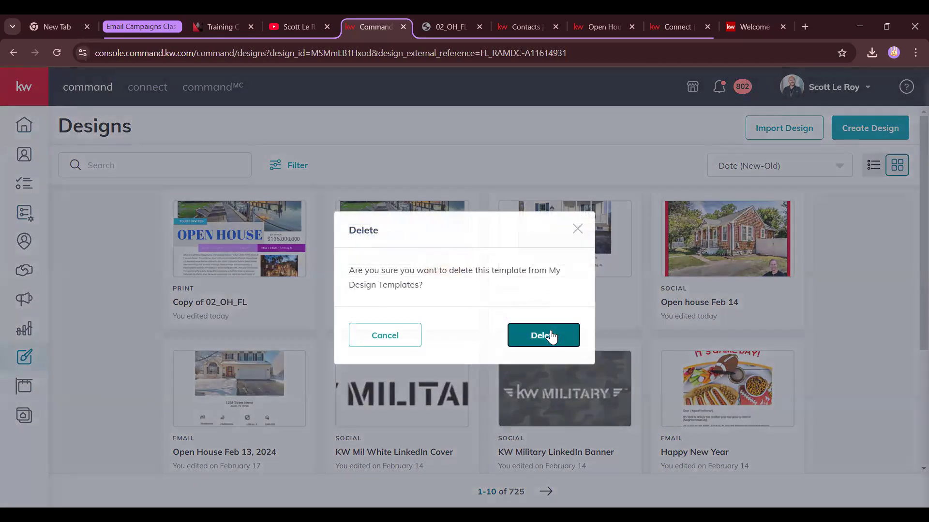
pyautogui.click(548, 335)
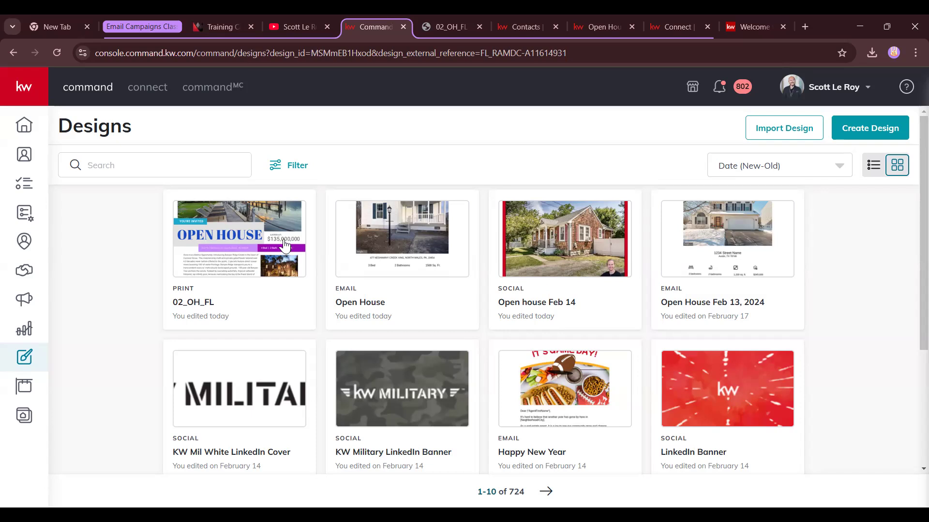
pyautogui.moveTo(751, 344)
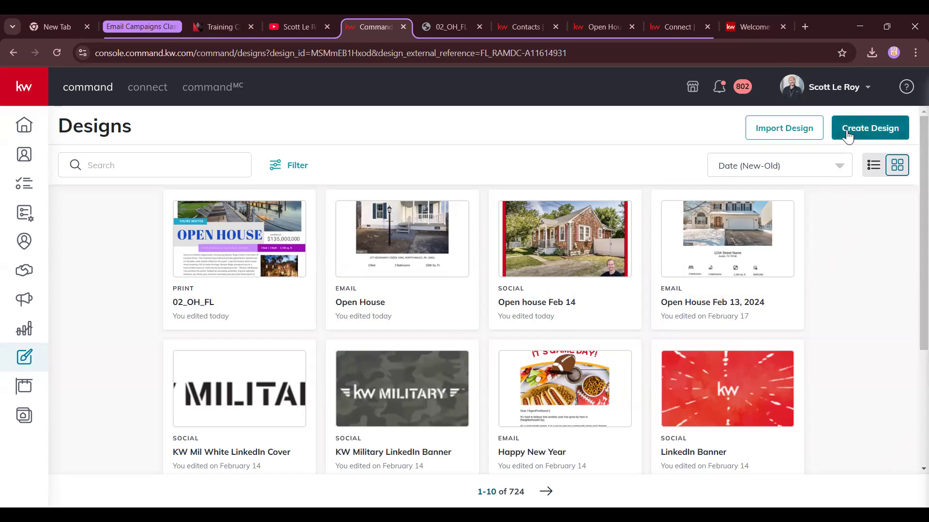
pyautogui.click(874, 135)
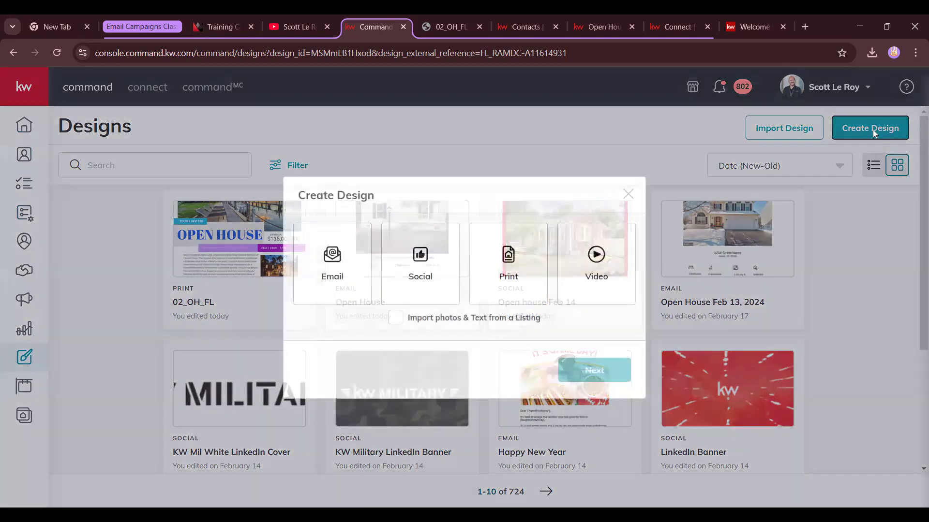
# Choose the Print design type and browse the Listing Presentation and Buyer Presentation templates
pyautogui.click(501, 262)
pyautogui.click(606, 370)
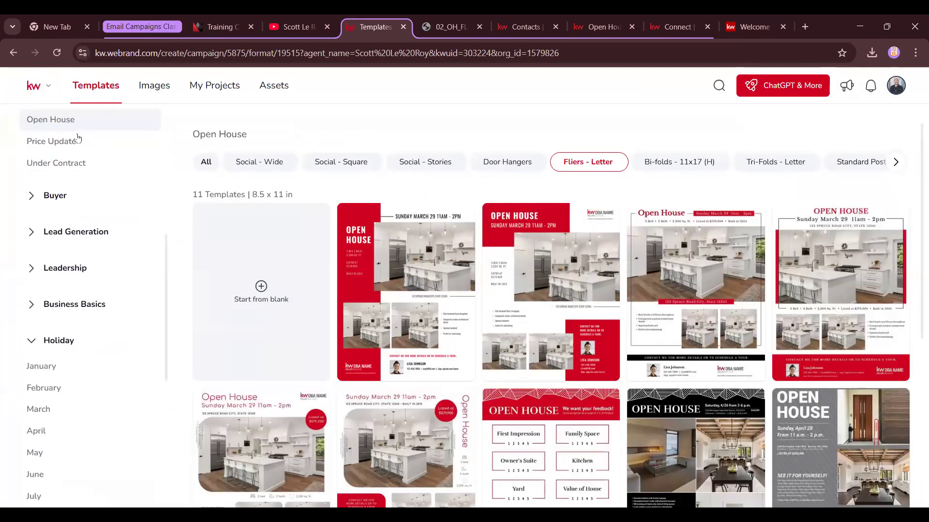
pyautogui.scroll(6, 78, 141)
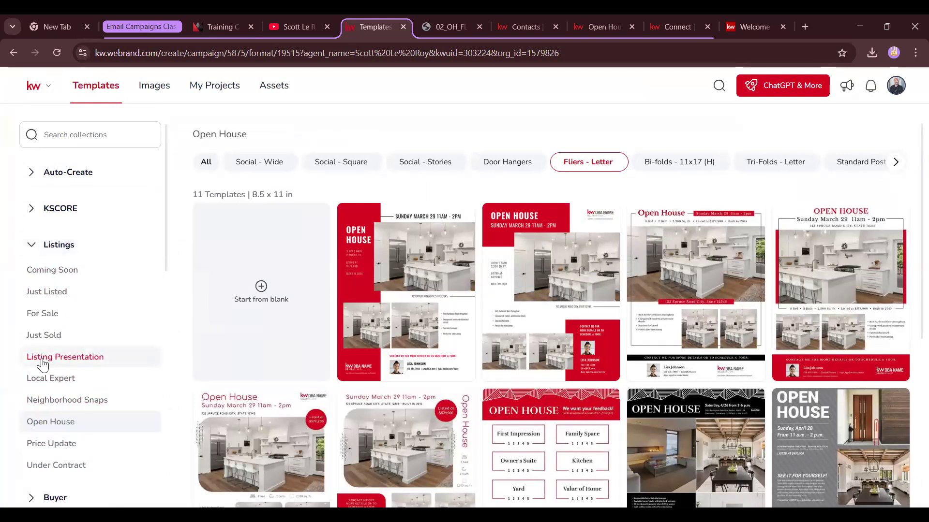
pyautogui.click(72, 358)
pyautogui.scroll(-4, 79, 355)
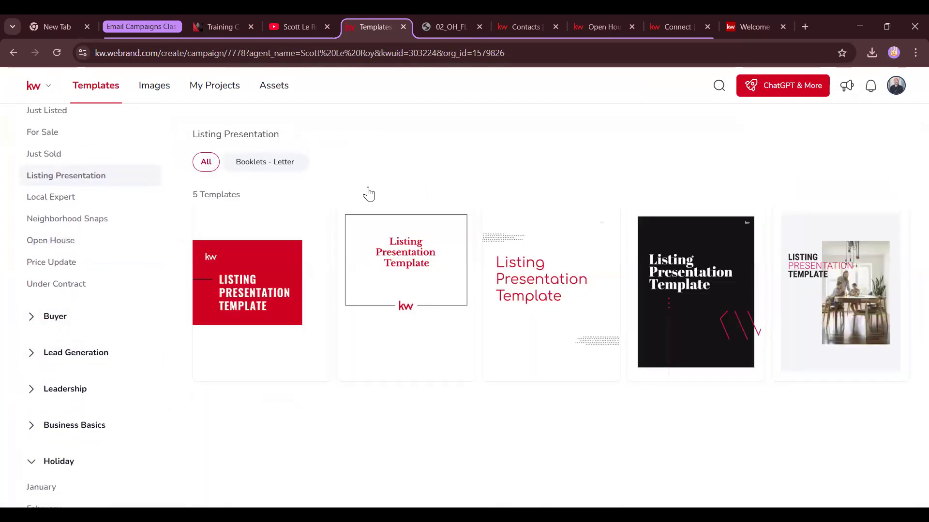
pyautogui.click(30, 316)
pyautogui.click(84, 343)
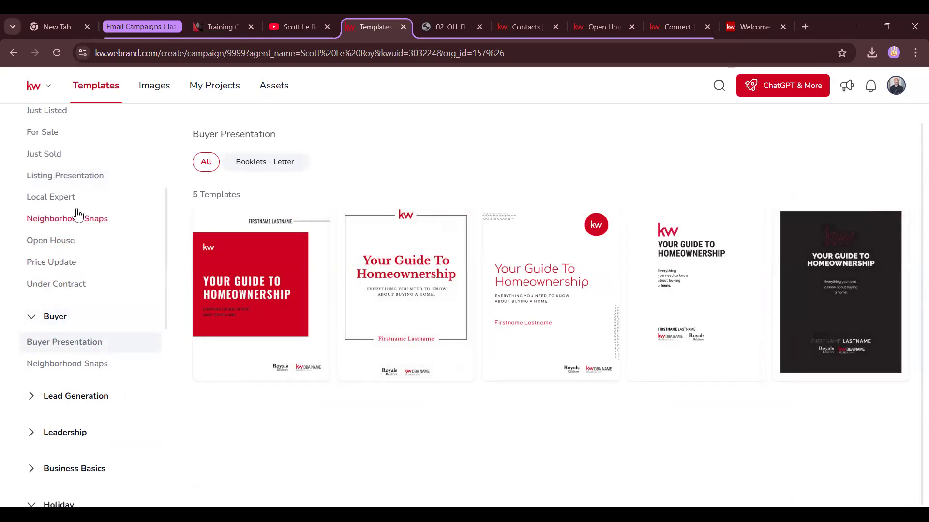
# Browse the Local Expert, Open House and Coming Soon template collections
pyautogui.click(61, 178)
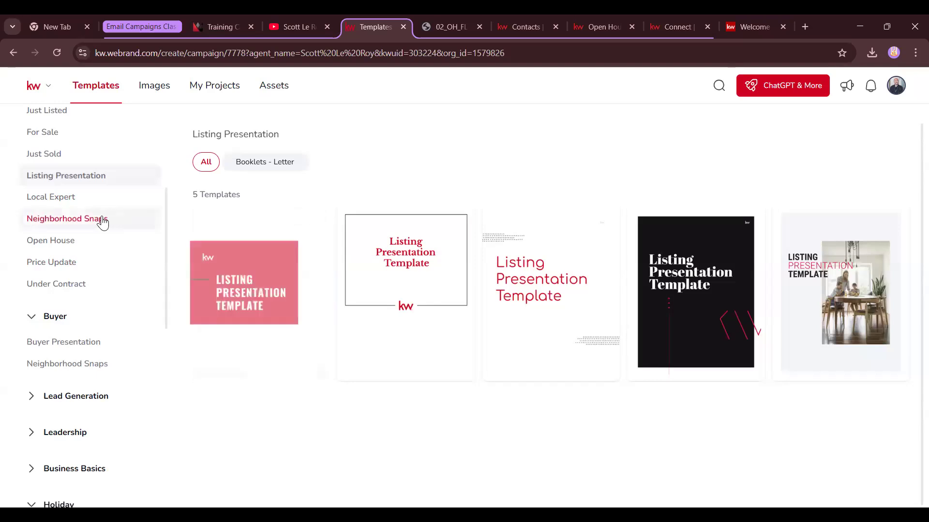
pyautogui.click(67, 207)
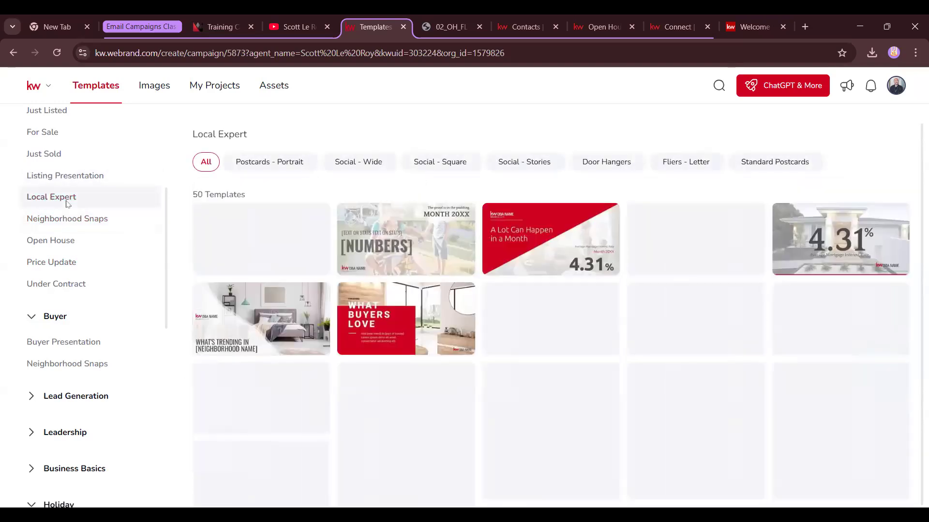
pyautogui.scroll(-7, 494, 342)
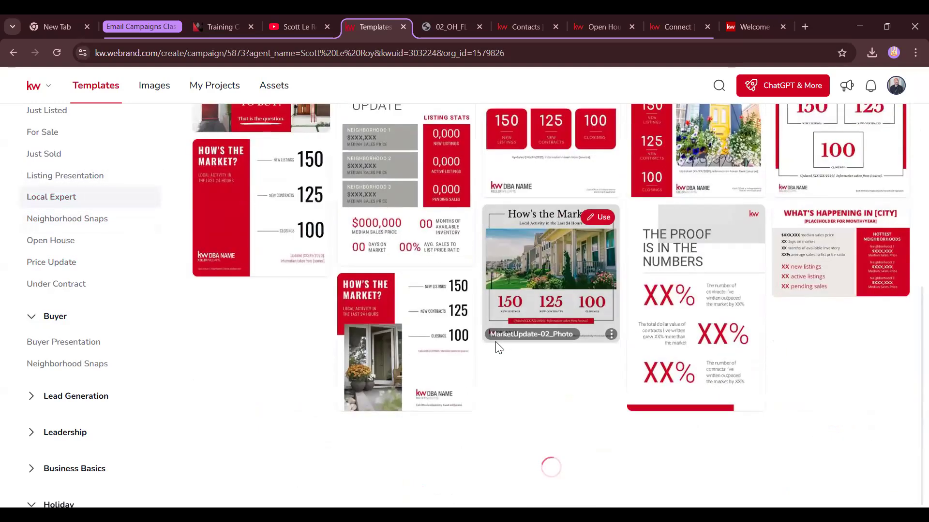
pyautogui.scroll(-3, 420, 333)
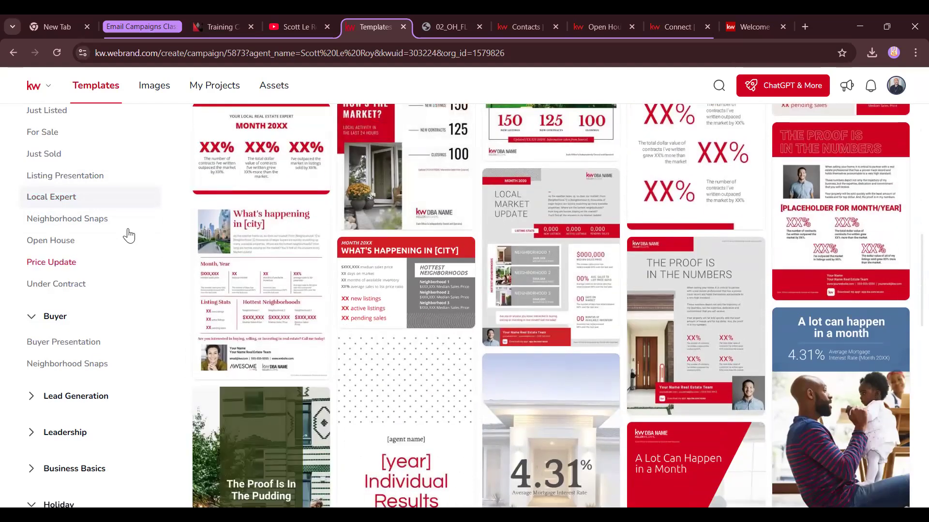
pyautogui.click(52, 242)
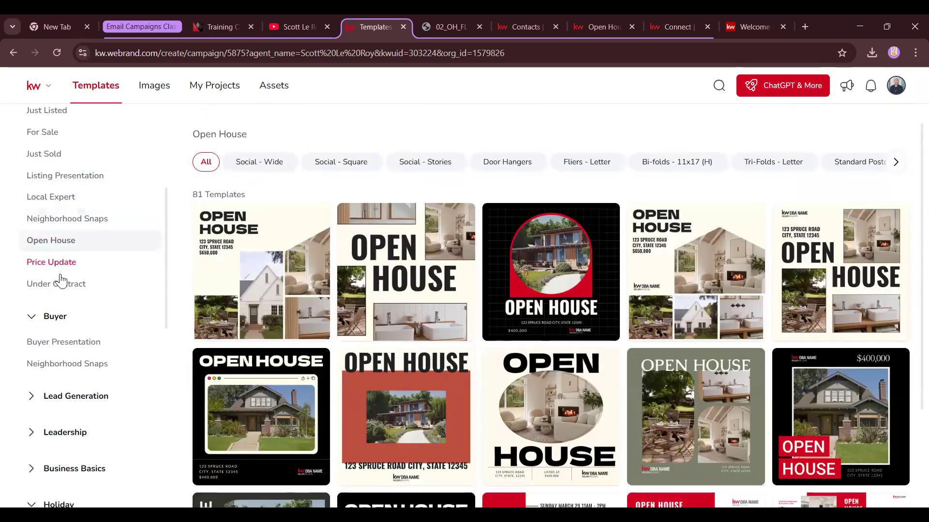
pyautogui.scroll(3, 78, 220)
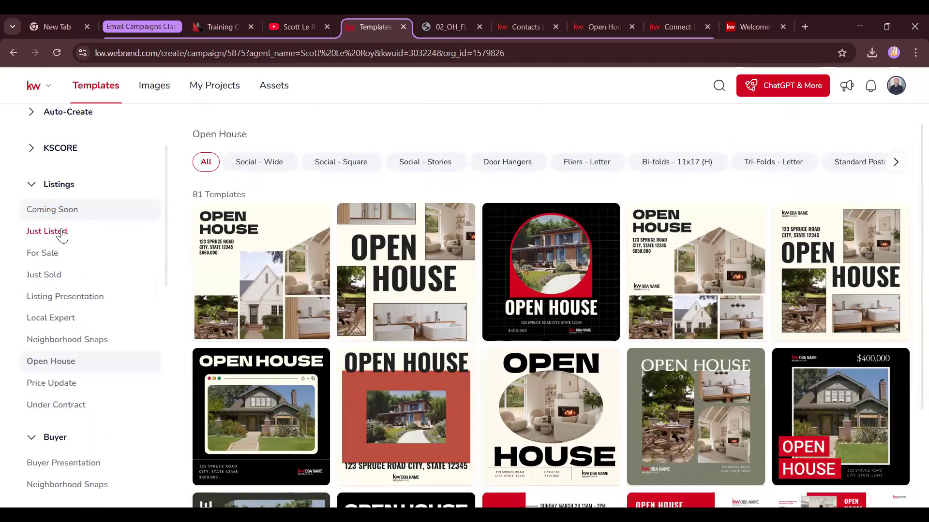
pyautogui.click(64, 212)
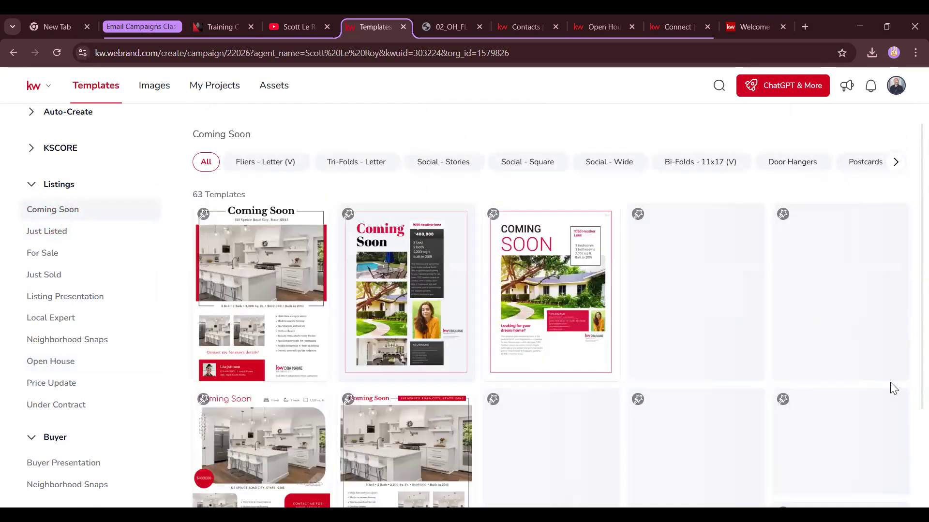
# Expand the Lead Generation collections, then return to the Listing Presentation templates
pyautogui.scroll(-3, 84, 337)
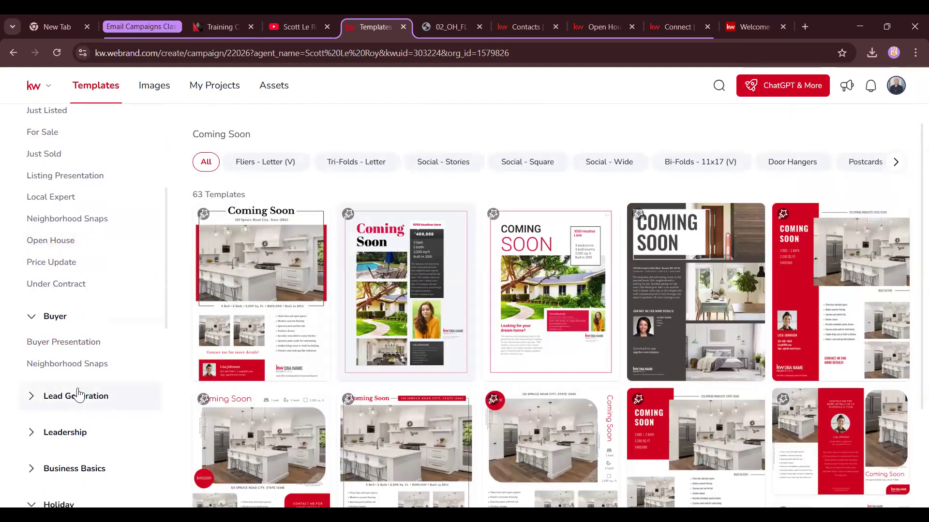
pyautogui.click(81, 403)
pyautogui.scroll(-1, 72, 387)
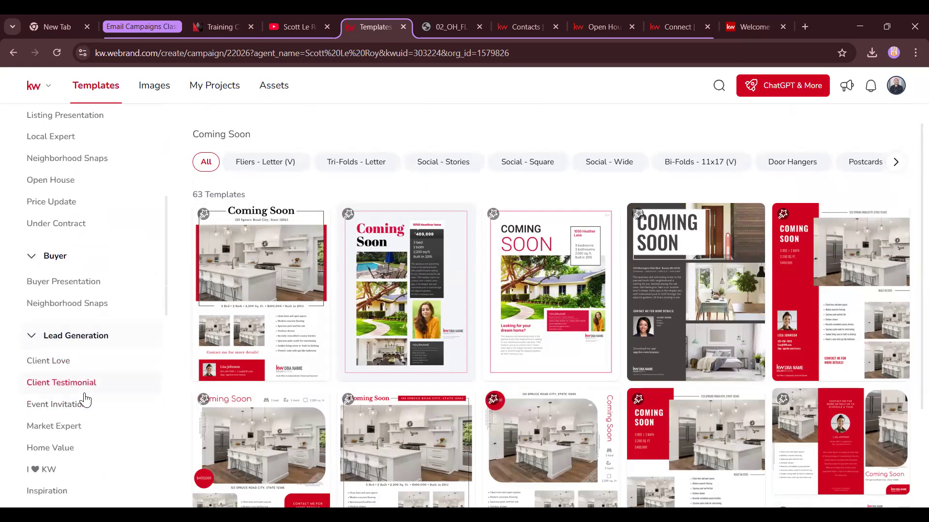
pyautogui.scroll(-7, 585, 340)
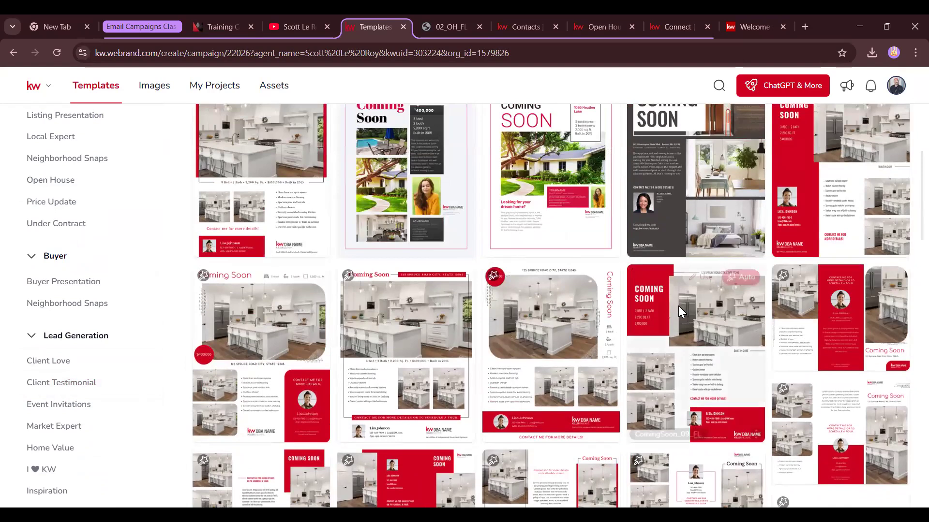
pyautogui.scroll(-1, 589, 357)
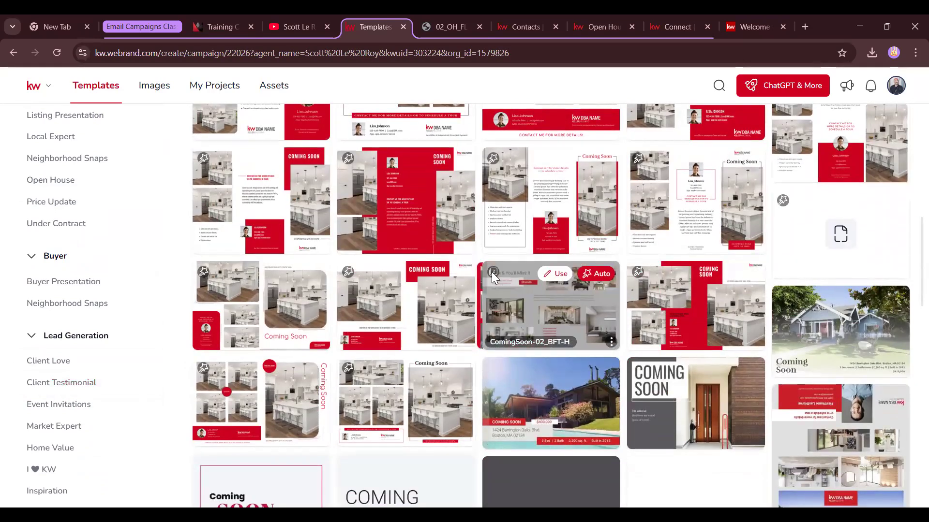
pyautogui.scroll(3, 491, 272)
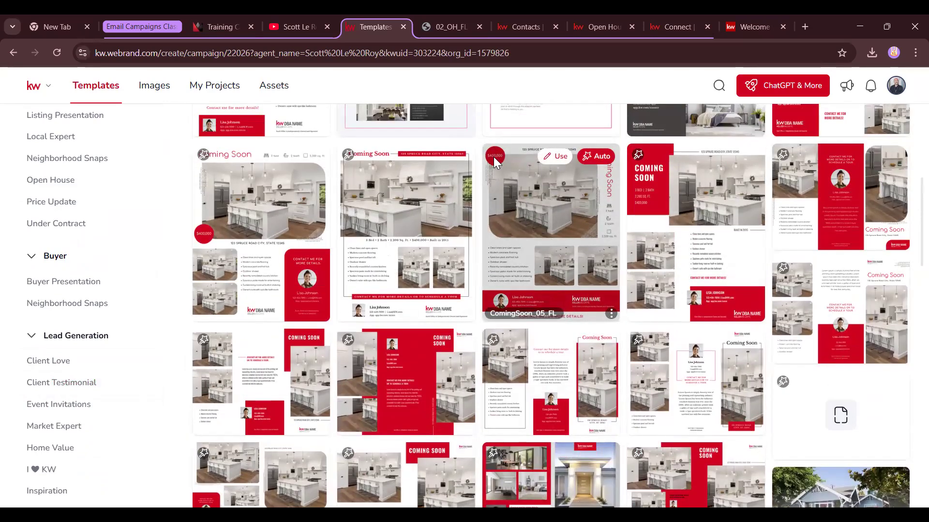
pyautogui.scroll(5, 89, 242)
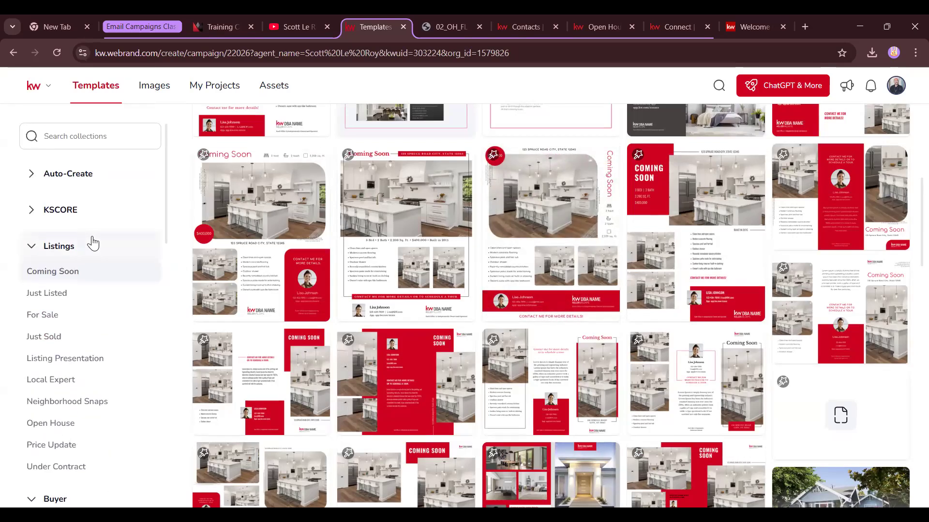
pyautogui.click(67, 360)
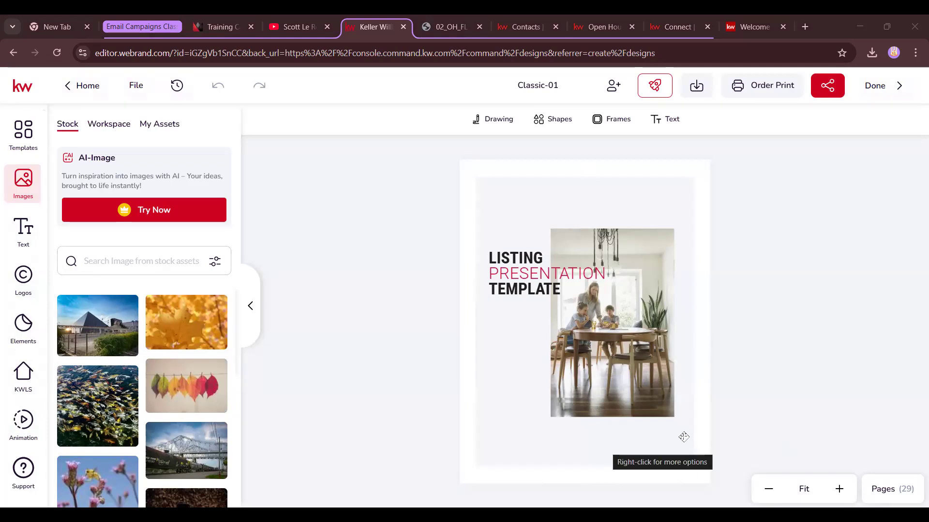
# Show the Pages panel with thumbnails of all 29 Classic-01 pages
pyautogui.click(892, 489)
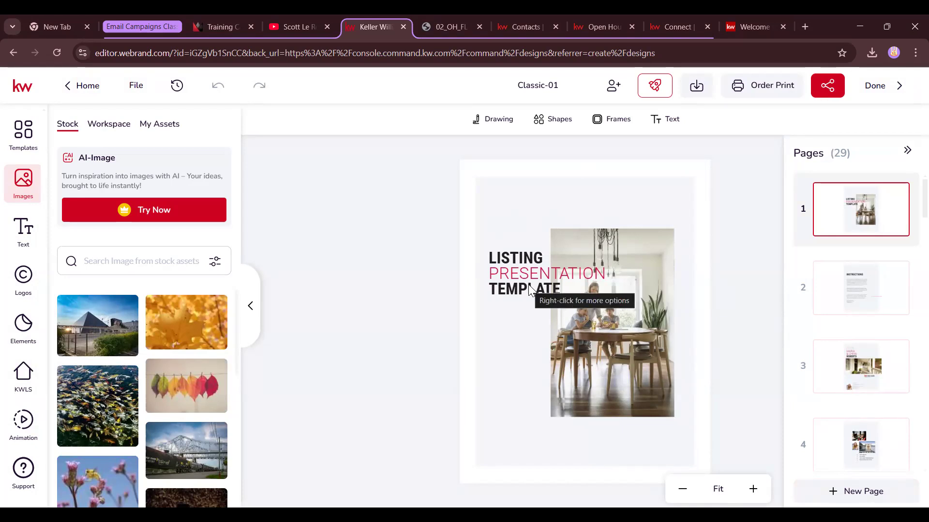
# Go to the Instructions page 2 and enlarge the page view to 88%
pyautogui.click(845, 292)
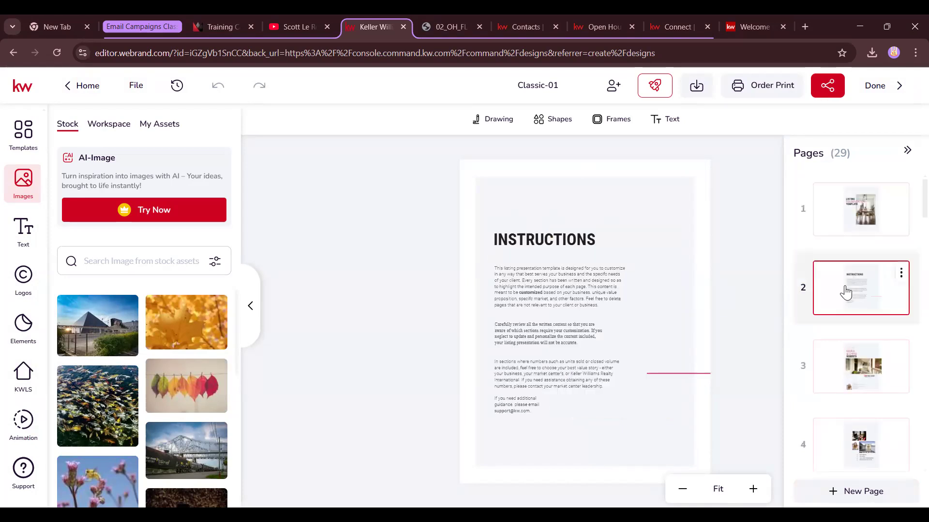
pyautogui.click(753, 489)
pyautogui.click(753, 489)
pyautogui.scroll(-2, 646, 377)
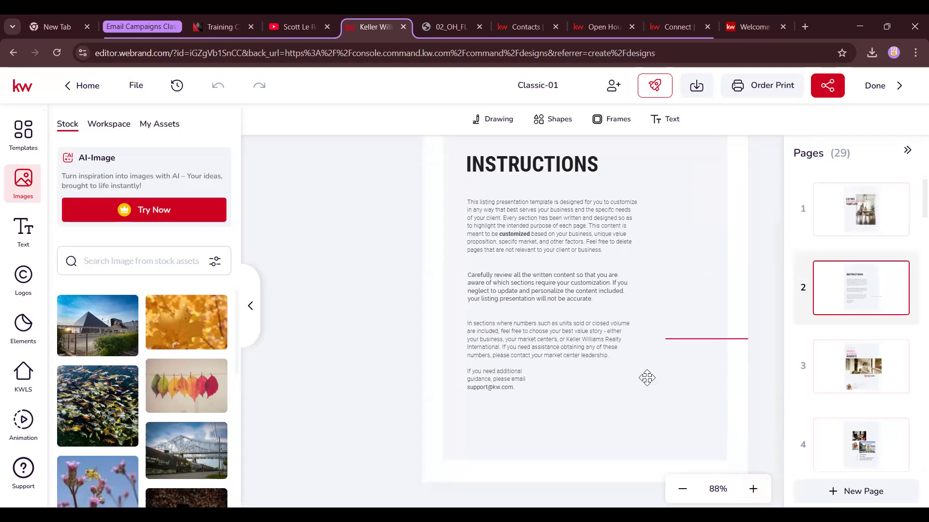
pyautogui.scroll(1, 647, 378)
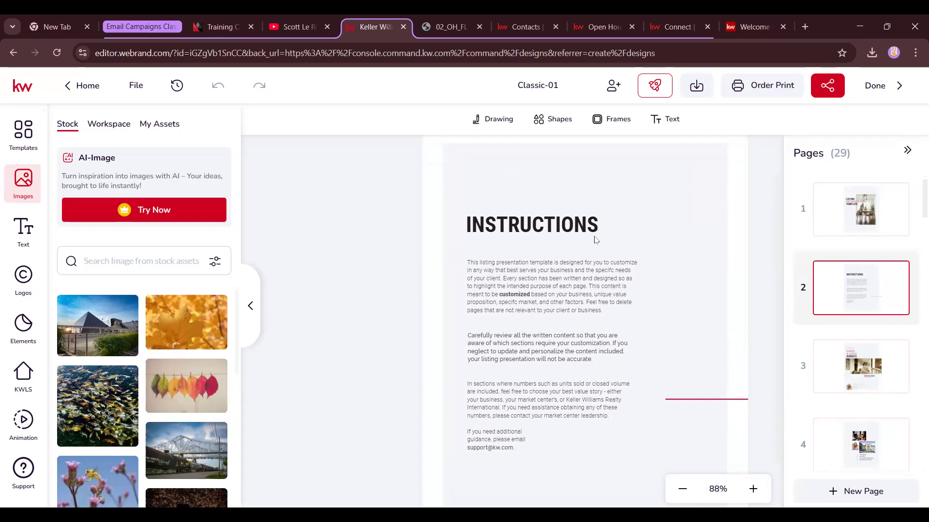
pyautogui.moveTo(812, 270)
# Back out of deleting page 2, then delete the template cover page 1
pyautogui.click(901, 275)
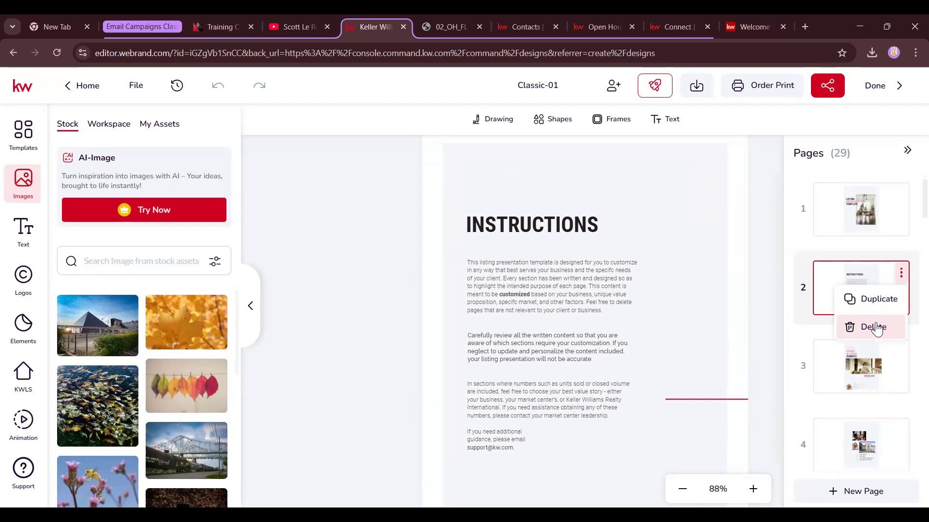
pyautogui.click(874, 327)
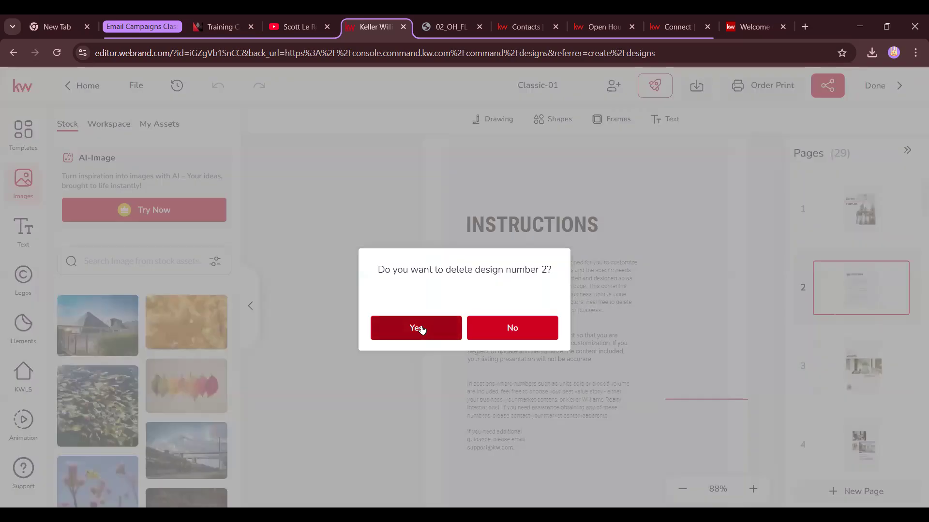
pyautogui.click(421, 328)
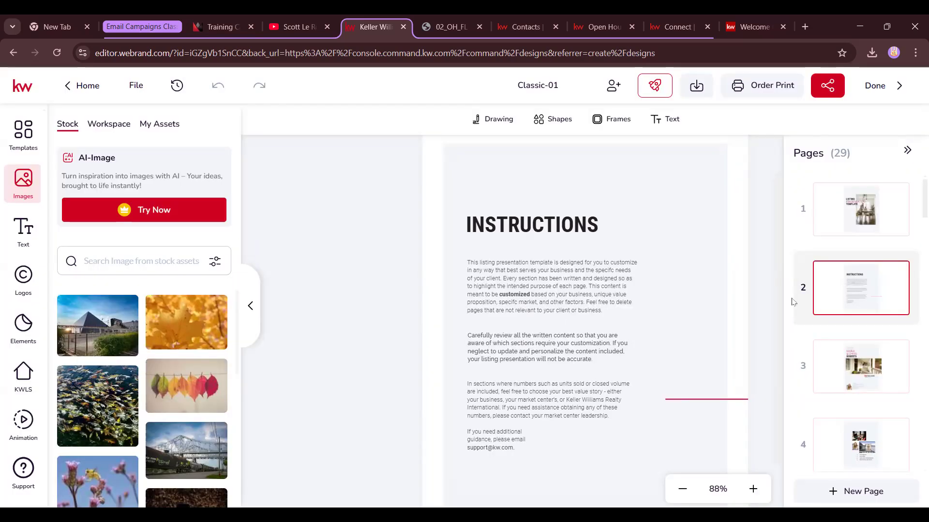
pyautogui.click(900, 194)
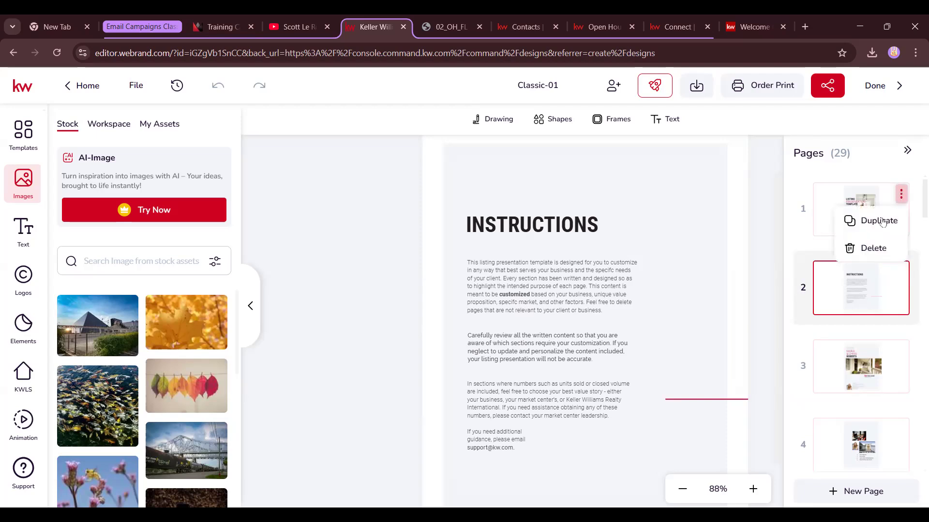
pyautogui.click(868, 249)
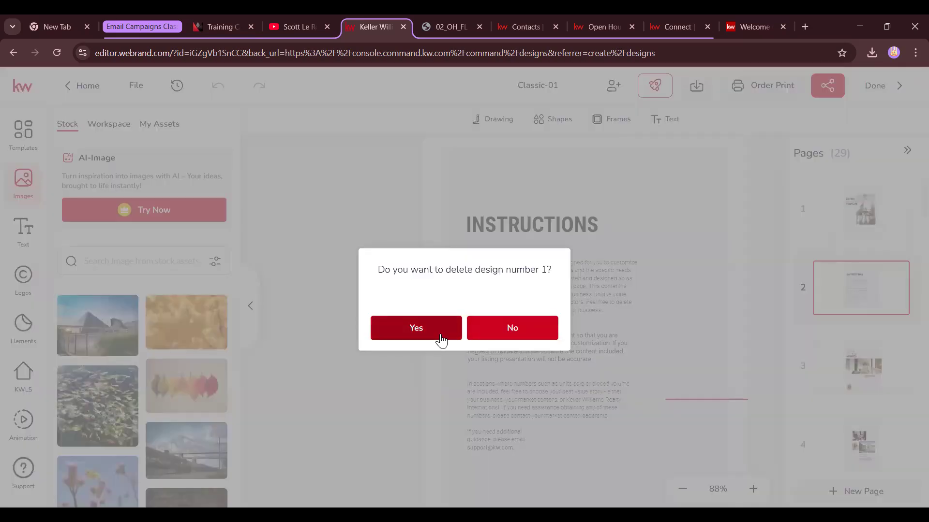
pyautogui.click(416, 329)
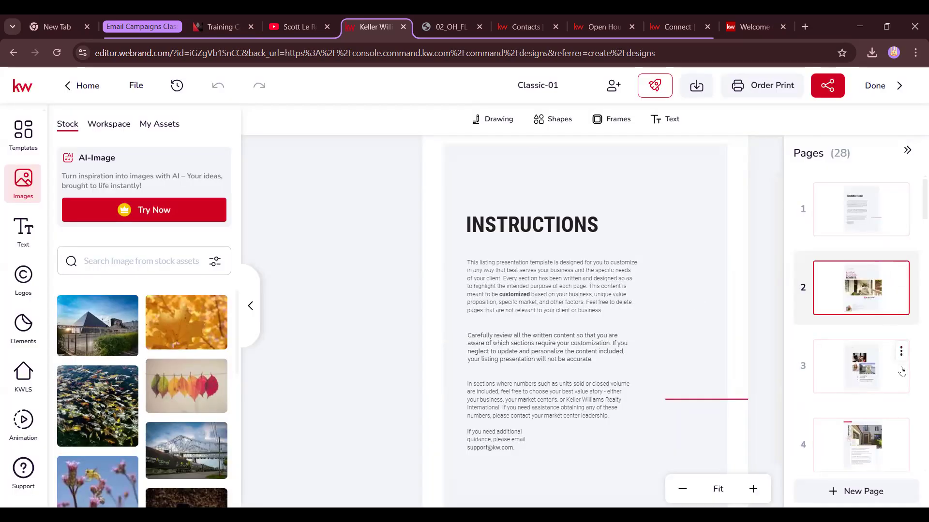
# Check the remaining pages and delete the instructions content from the new first page
pyautogui.click(887, 370)
pyautogui.click(843, 279)
pyautogui.click(853, 217)
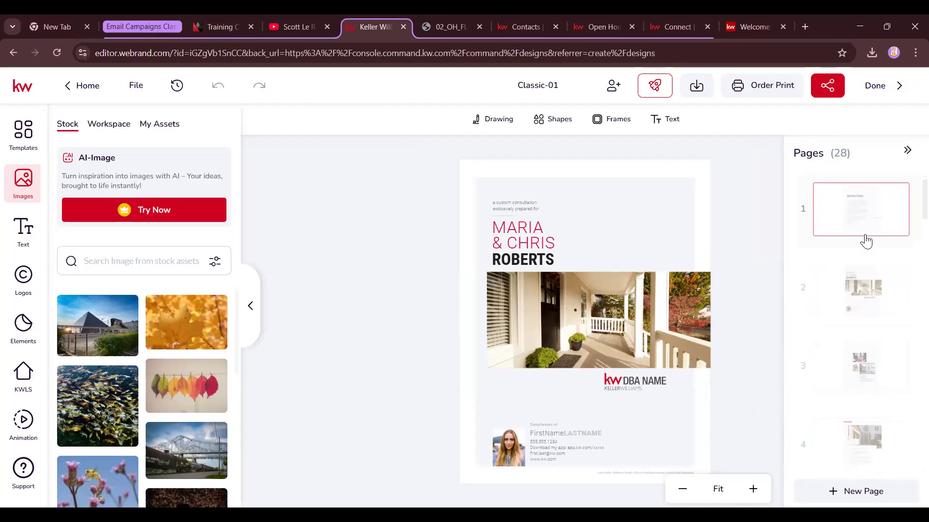
pyautogui.click(656, 447)
pyautogui.press('Delete')
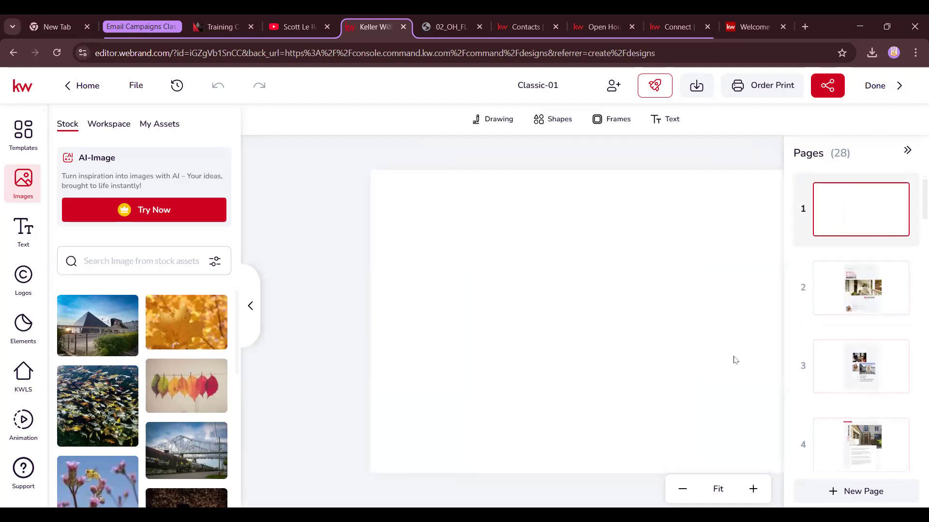
pyautogui.click(826, 294)
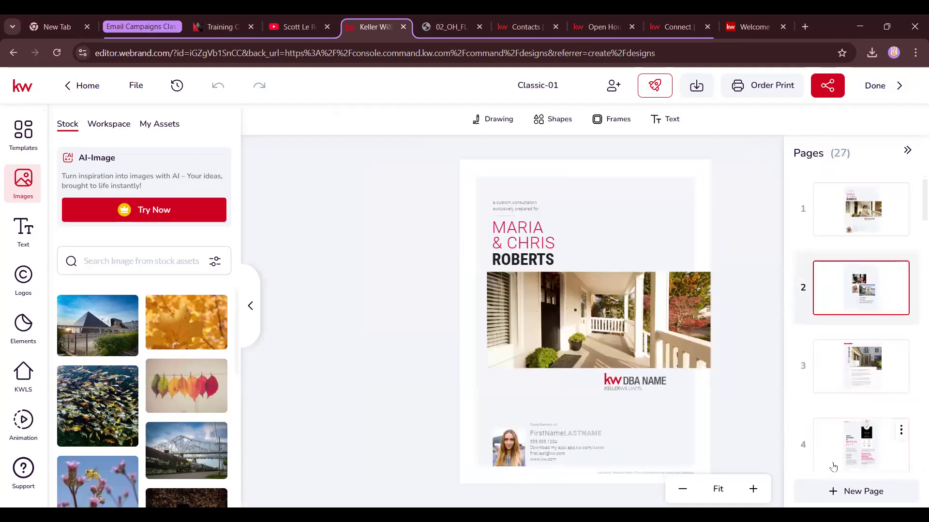
pyautogui.click(850, 211)
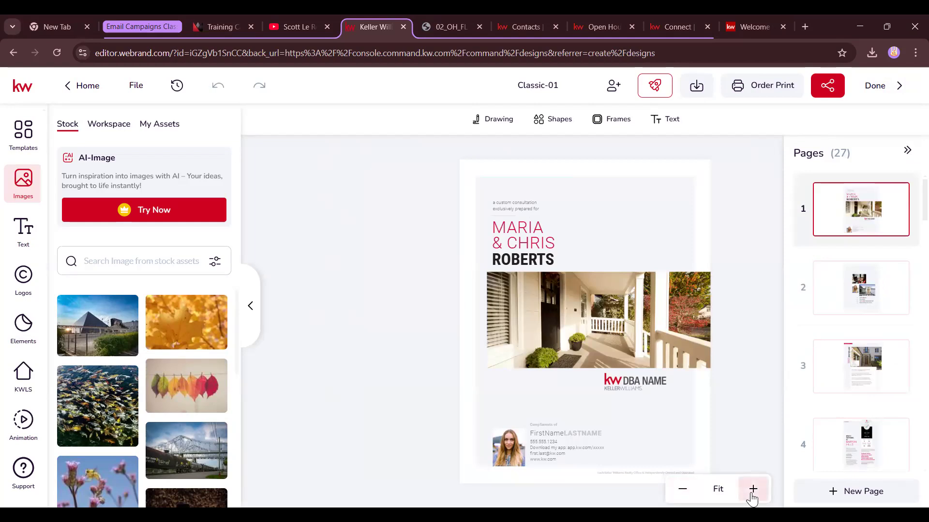
pyautogui.click(752, 494)
pyautogui.click(752, 491)
# Move the KW DBA NAME placeholder logo to the bottom right beside the contact block
pyautogui.click(753, 491)
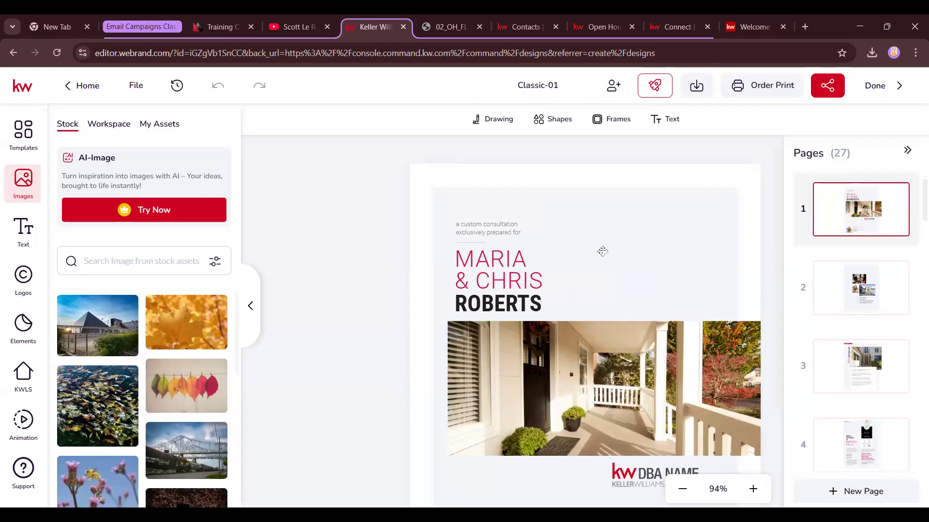
pyautogui.scroll(-3, 601, 251)
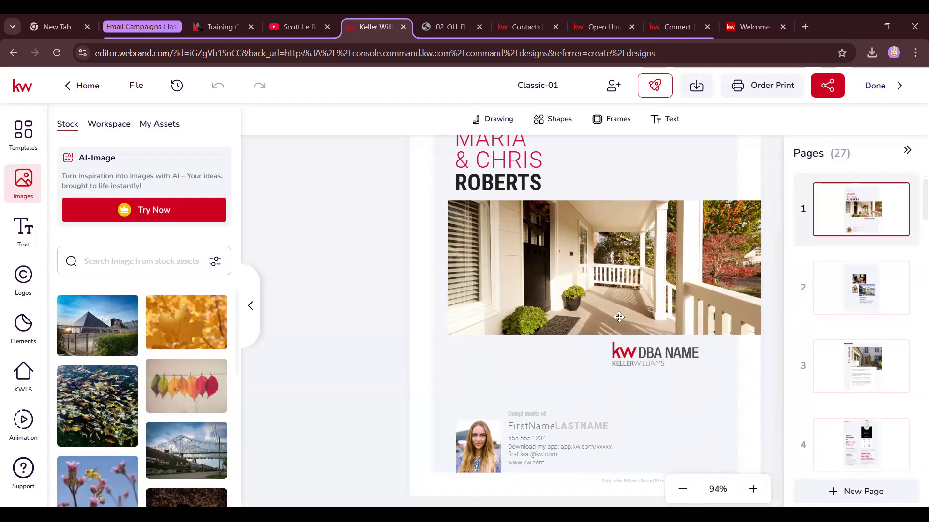
pyautogui.scroll(-1, 675, 350)
pyautogui.click(675, 350)
pyautogui.moveTo(658, 343); pyautogui.dragTo(697, 445)
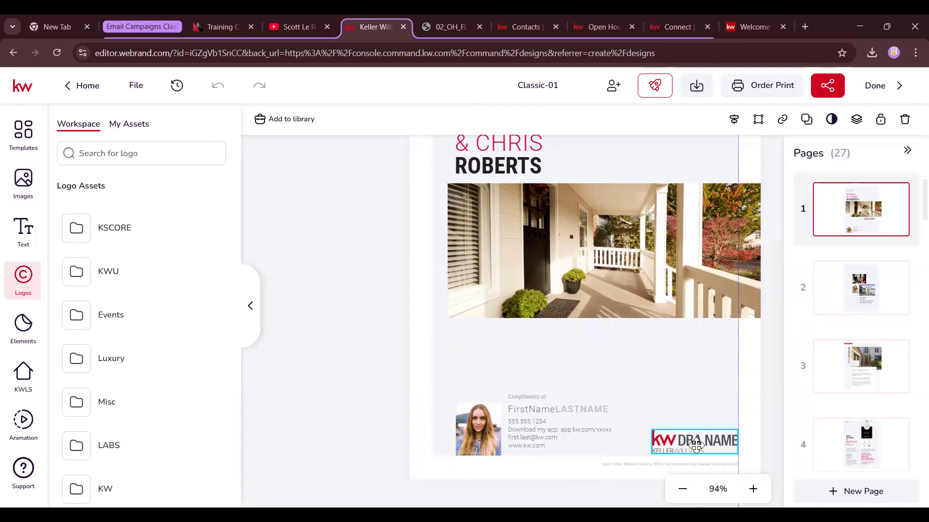
# Swap in the Eastland Partners logo from My Assets and nudge it into place
pyautogui.click(130, 126)
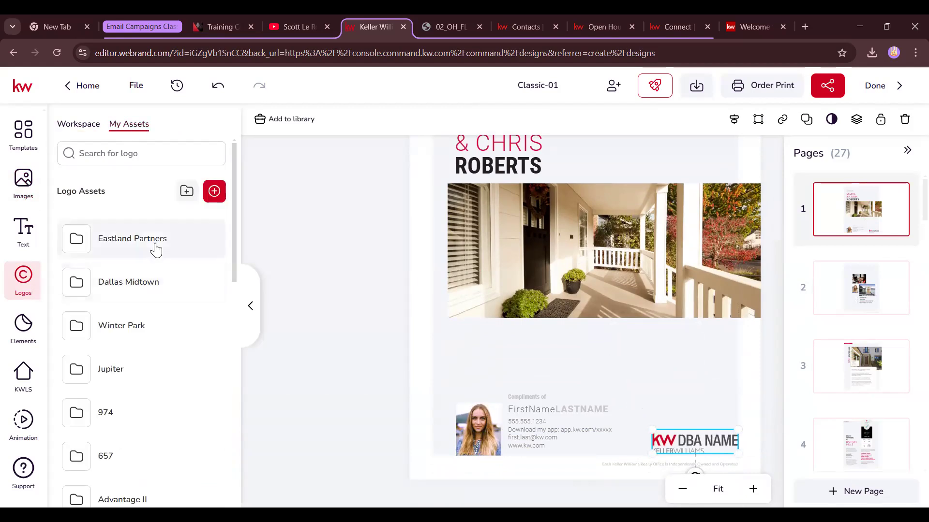
pyautogui.click(158, 244)
pyautogui.click(125, 362)
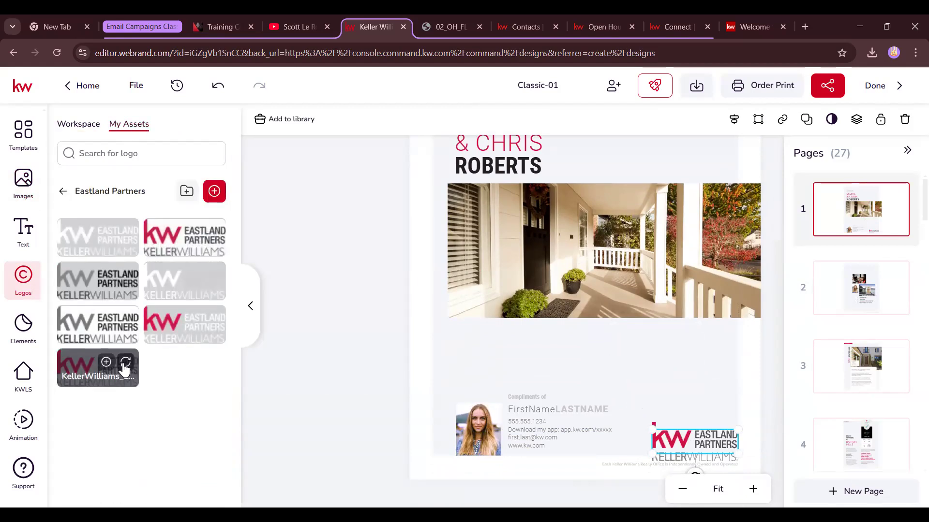
pyautogui.moveTo(702, 444); pyautogui.dragTo(700, 438)
pyautogui.click(474, 428)
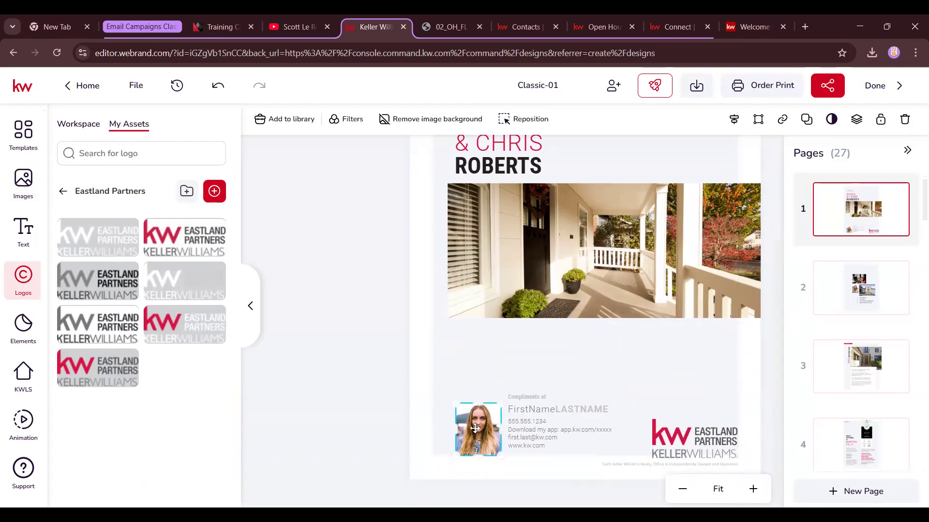
pyautogui.click(23, 183)
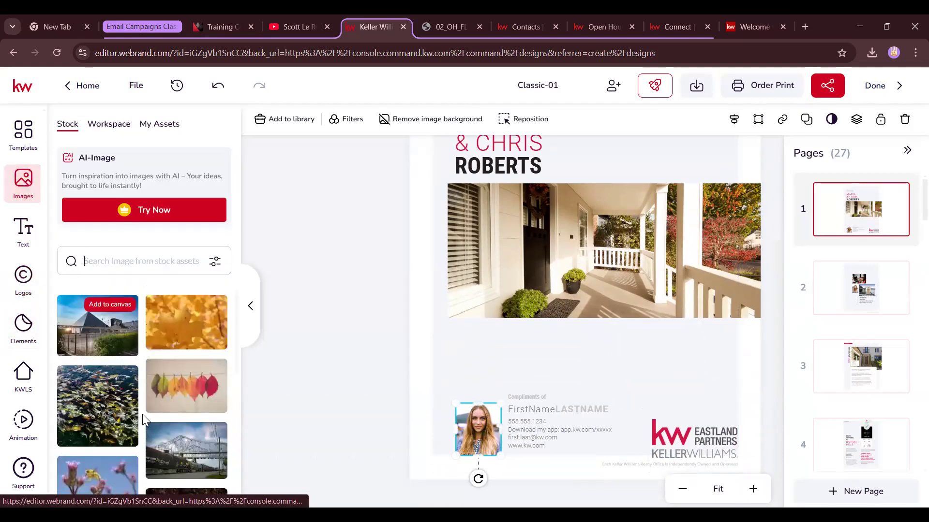
# Replace the cover headshot with the saved agent photo from My Assets
pyautogui.click(164, 124)
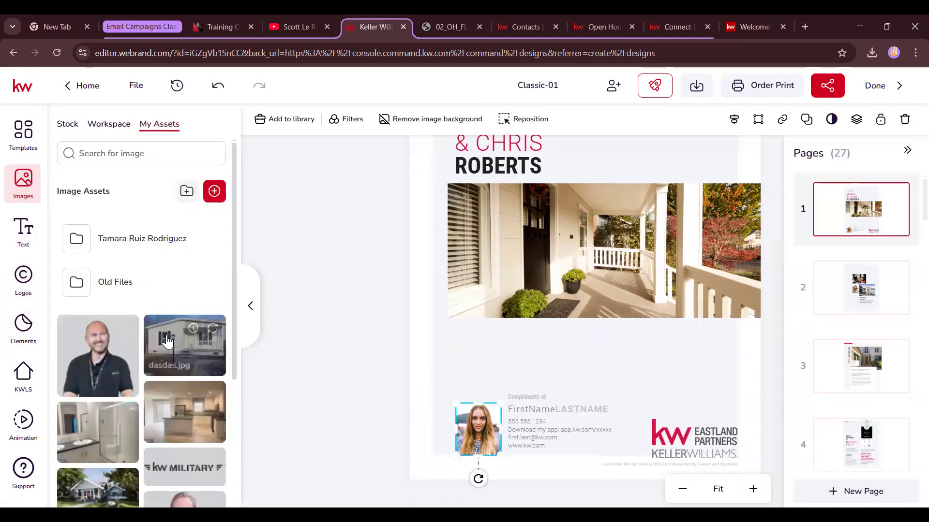
pyautogui.scroll(-4, 119, 368)
pyautogui.scroll(-1, 120, 367)
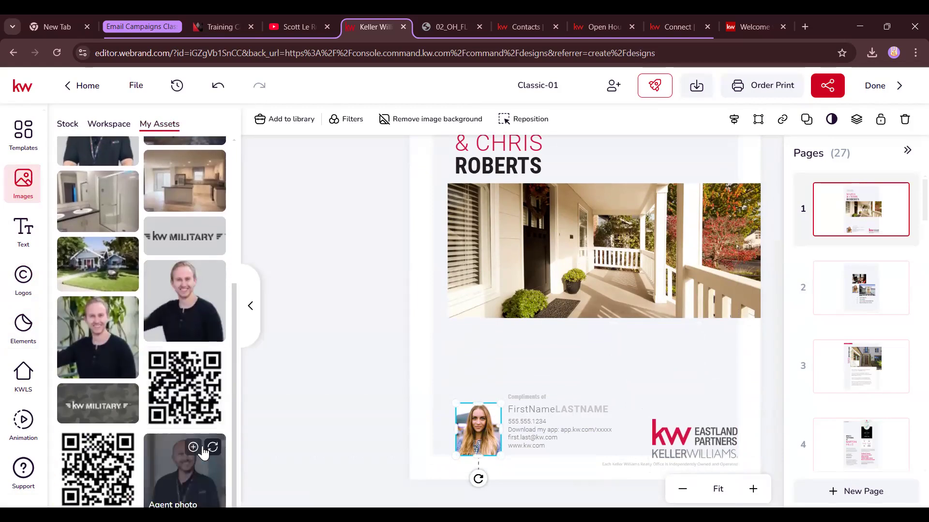
pyautogui.click(213, 448)
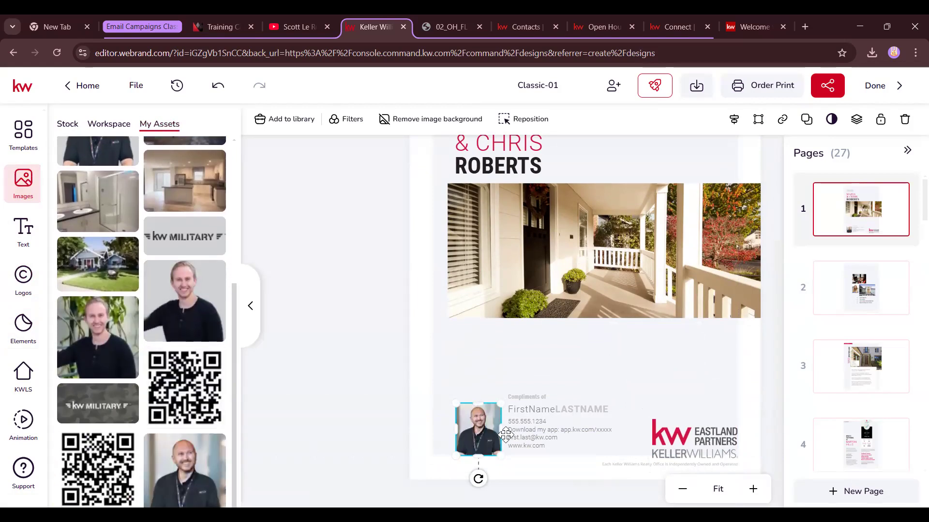
# Fill the FirstName placeholder with the agent's saved name text from My Assets
pyautogui.click(540, 397)
pyautogui.click(548, 412)
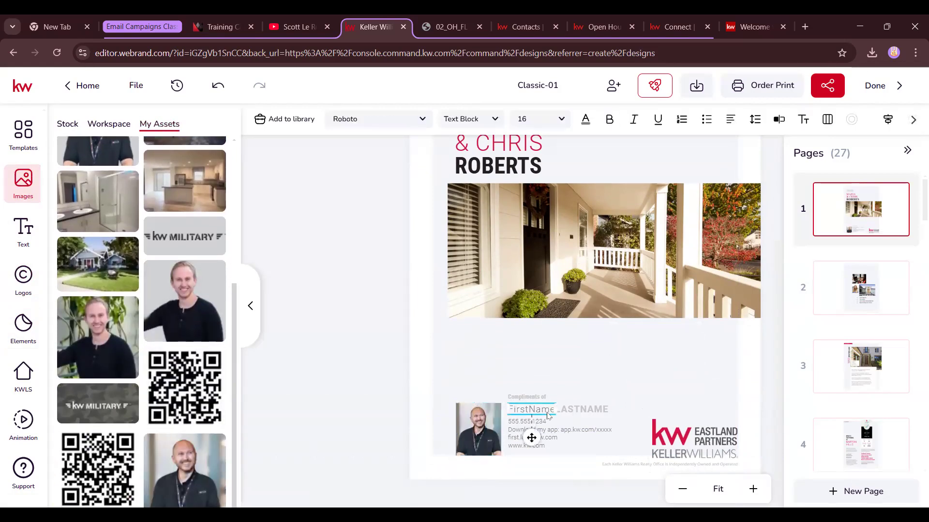
pyautogui.click(23, 230)
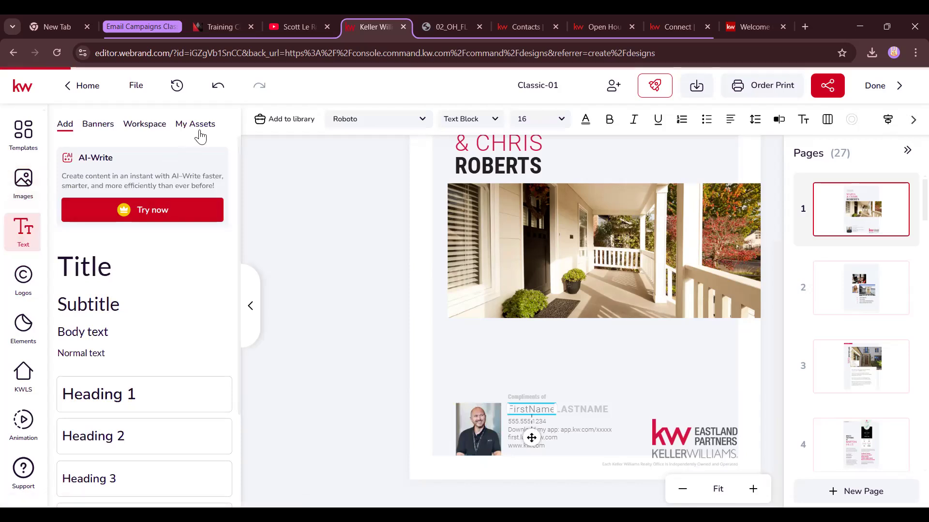
pyautogui.click(195, 125)
pyautogui.scroll(-5, 69, 202)
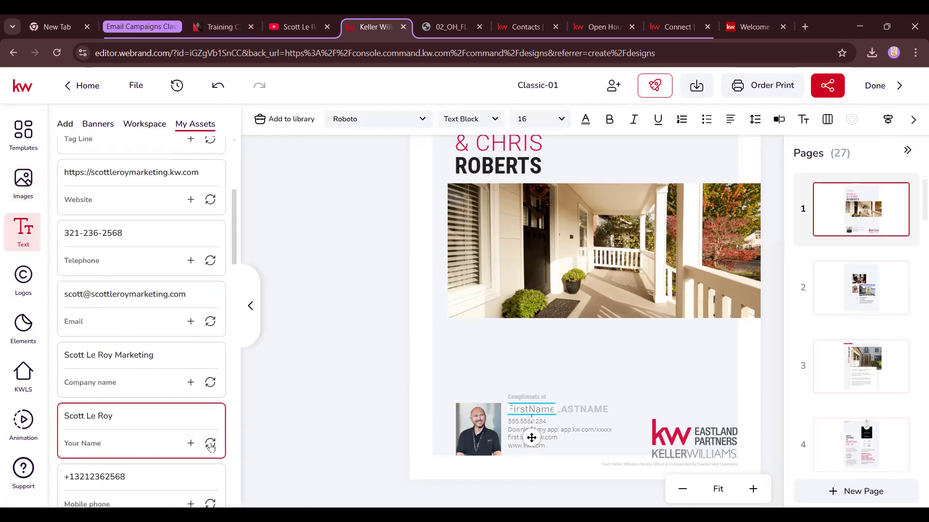
pyautogui.click(210, 446)
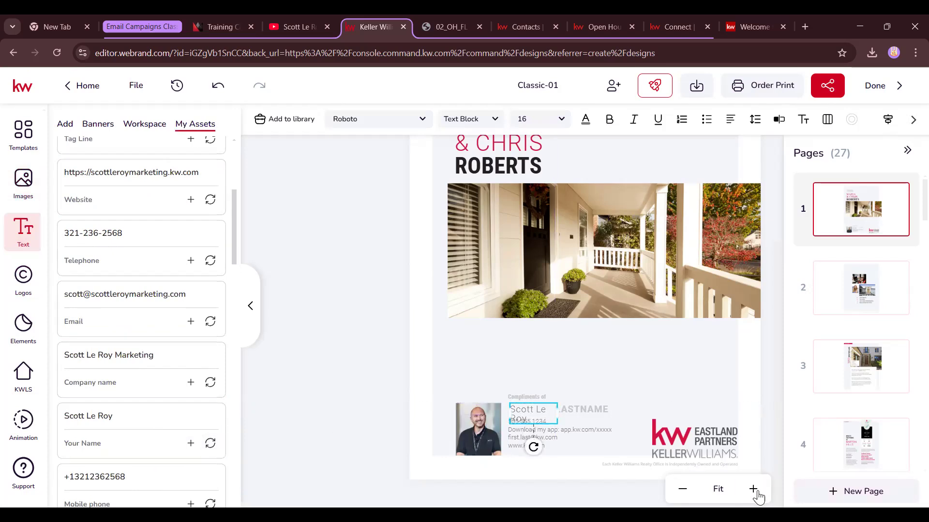
# Delete the LASTNAME placeholder and widen the name box so the name fits on one line
pyautogui.click(754, 491)
pyautogui.scroll(-4, 642, 390)
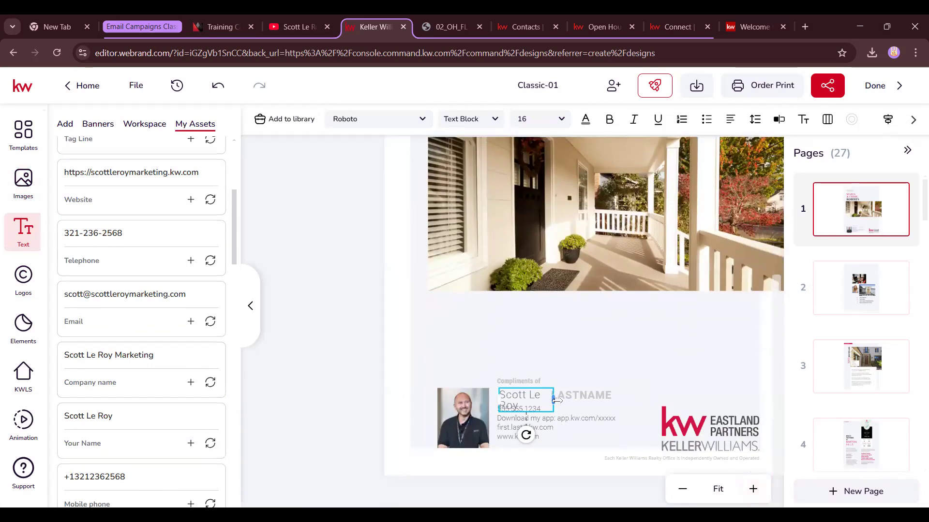
pyautogui.click(587, 402)
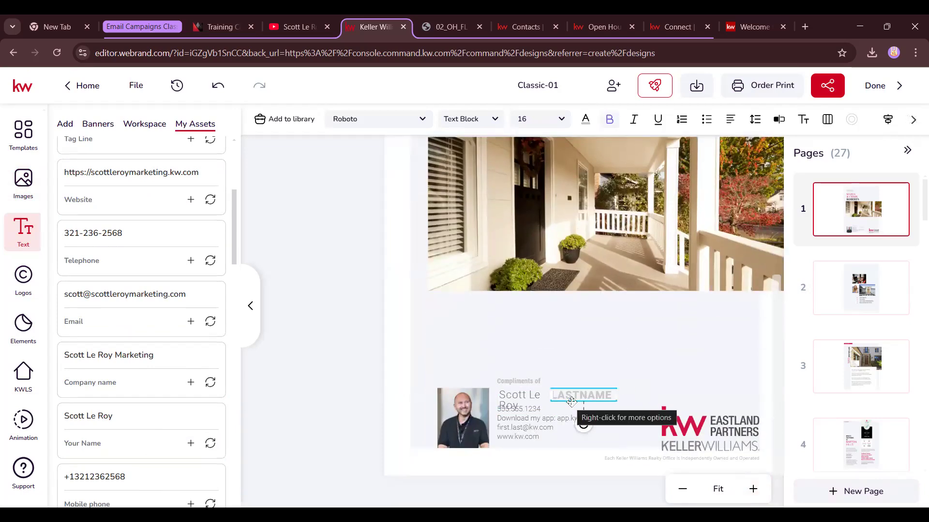
pyautogui.press('Delete')
pyautogui.click(522, 401)
pyautogui.moveTo(579, 401); pyautogui.dragTo(542, 400)
pyautogui.click(552, 403)
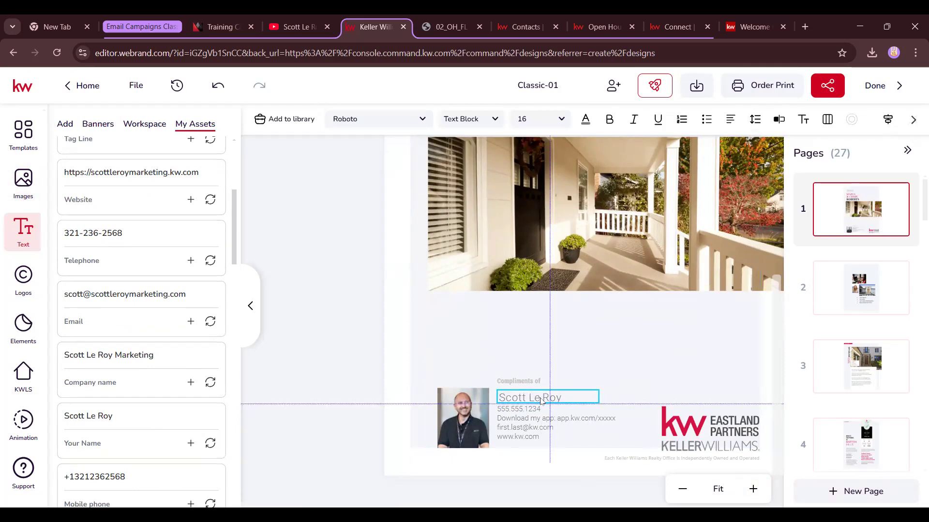
pyautogui.click(534, 426)
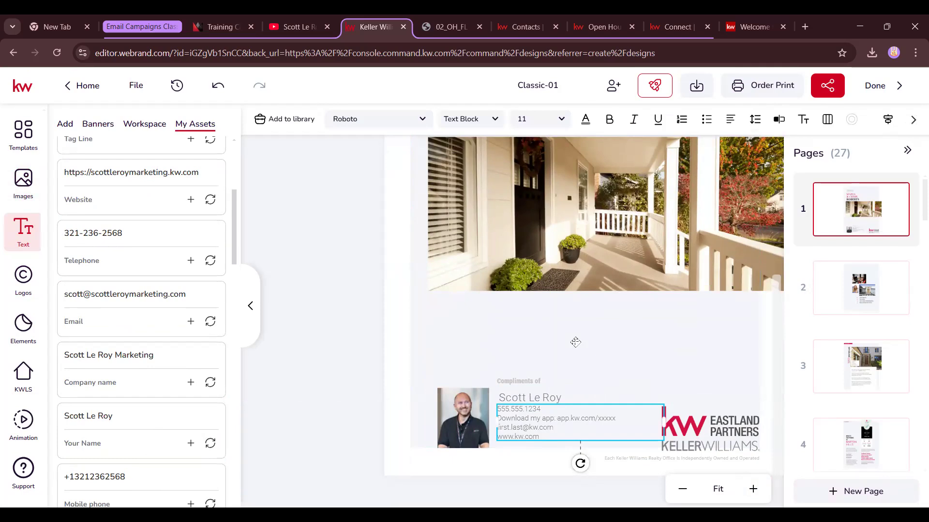
pyautogui.scroll(3, 617, 262)
pyautogui.scroll(-4, 653, 358)
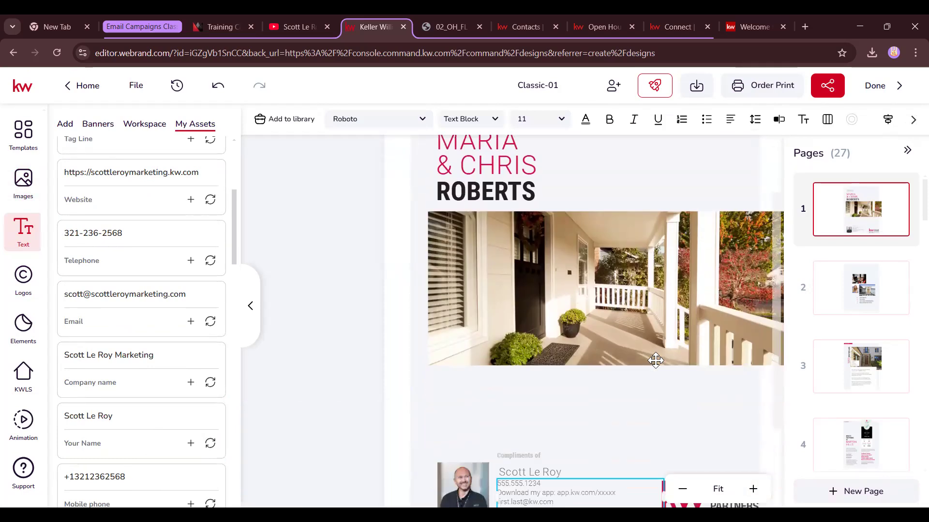
# Undo an accidental move of the 1050 Heather Lane page, then open page 4, Barton Hills
pyautogui.click(861, 296)
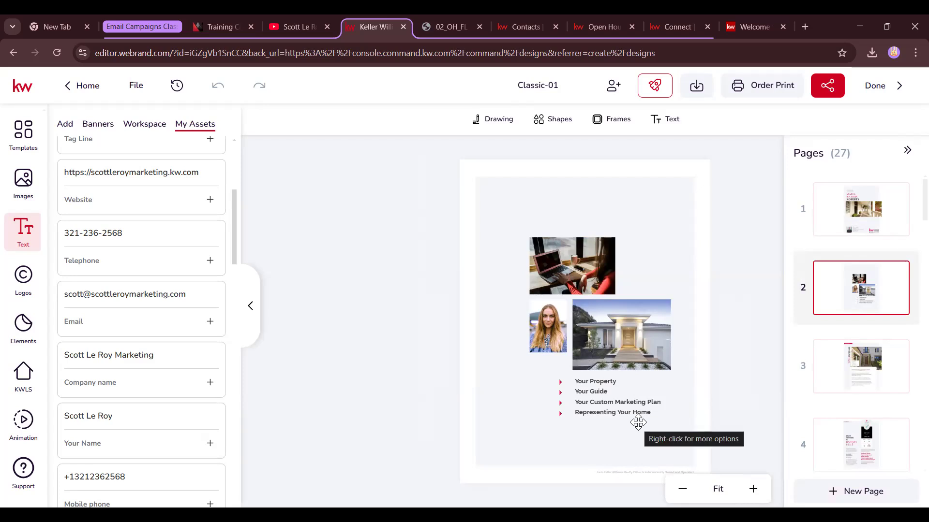
pyautogui.moveTo(843, 367); pyautogui.dragTo(851, 309)
pyautogui.hotkey('ctrl', 'z')
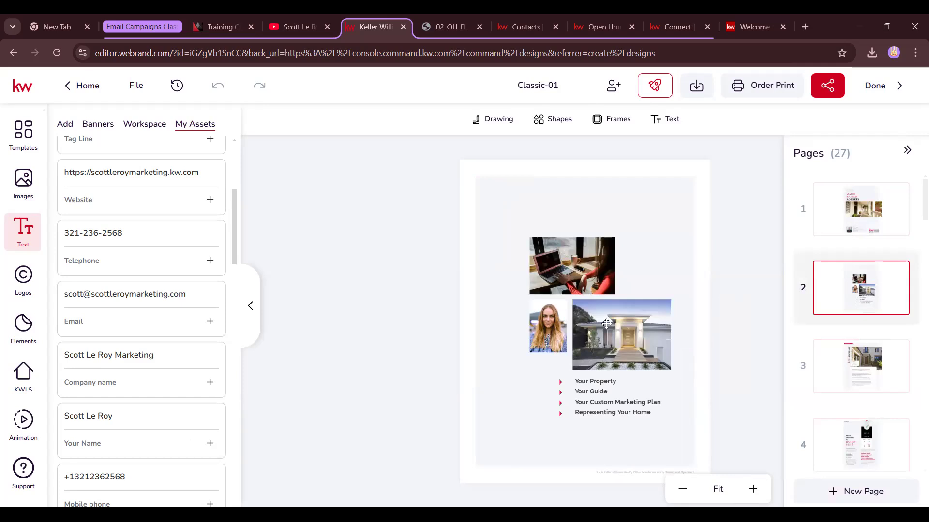
pyautogui.click(867, 377)
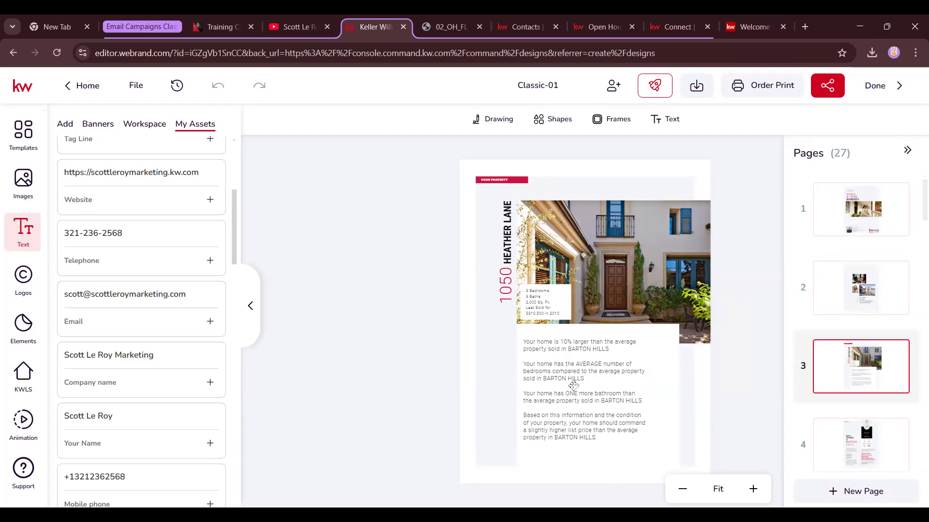
pyautogui.click(852, 441)
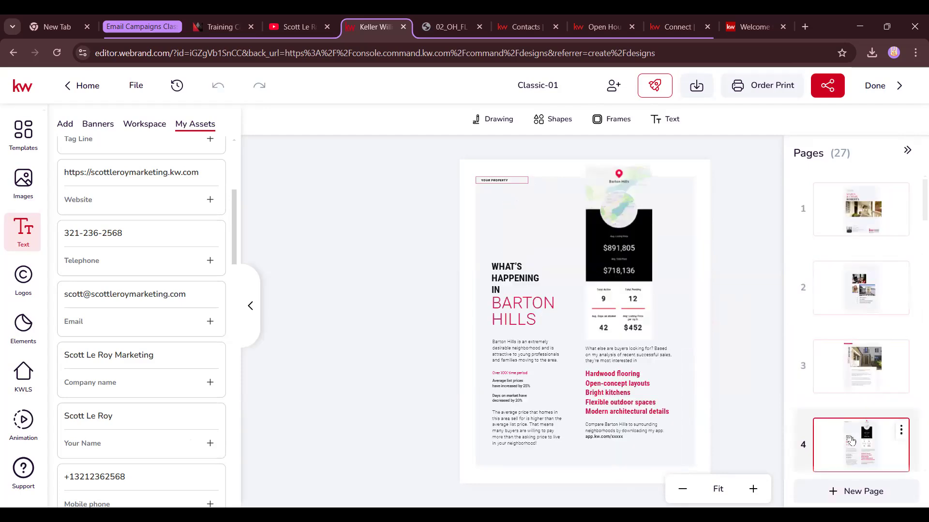
pyautogui.scroll(-15, 859, 388)
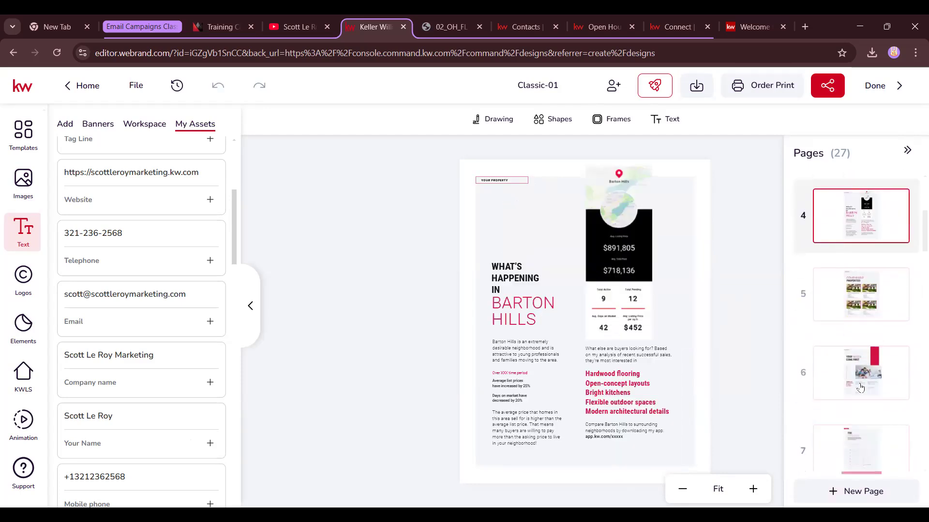
pyautogui.scroll(-20, 860, 388)
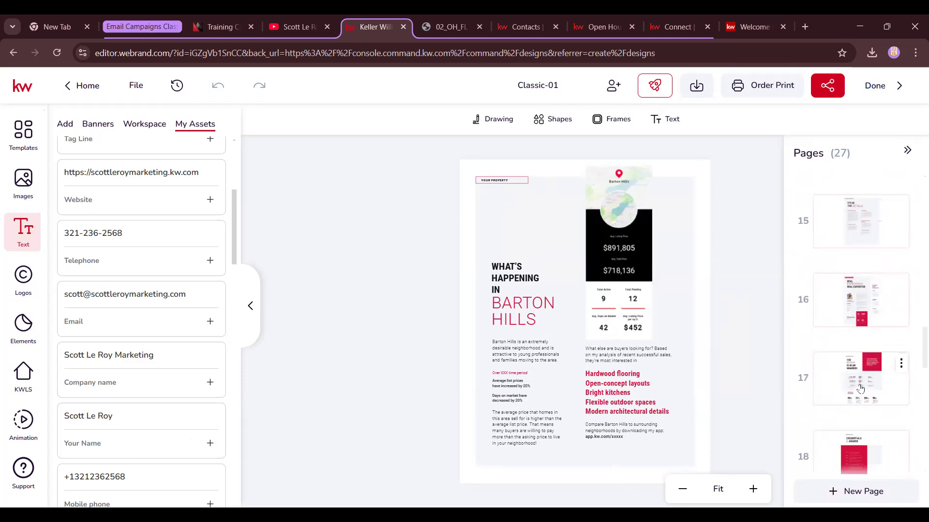
pyautogui.scroll(20, 860, 388)
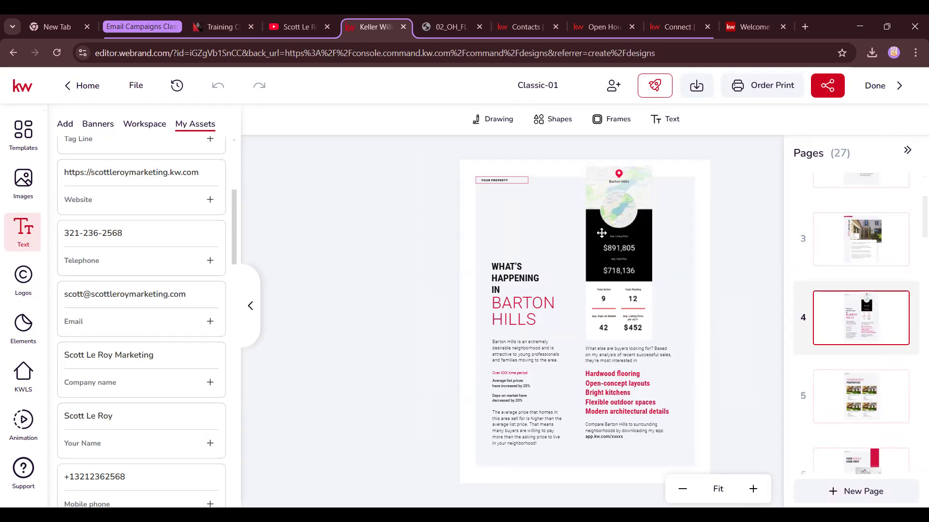
# Select the Barton Hills snapshot and open the KWLS Snapshots search options
pyautogui.click(601, 233)
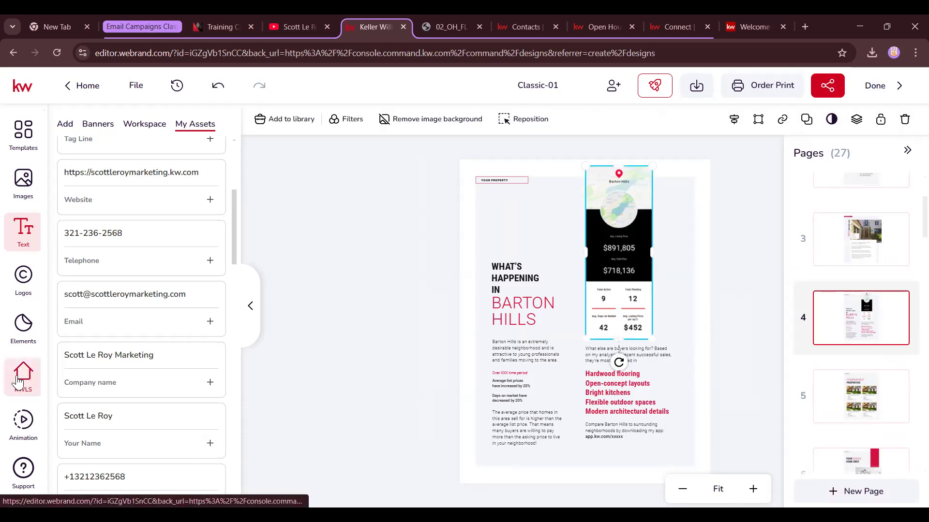
pyautogui.click(16, 382)
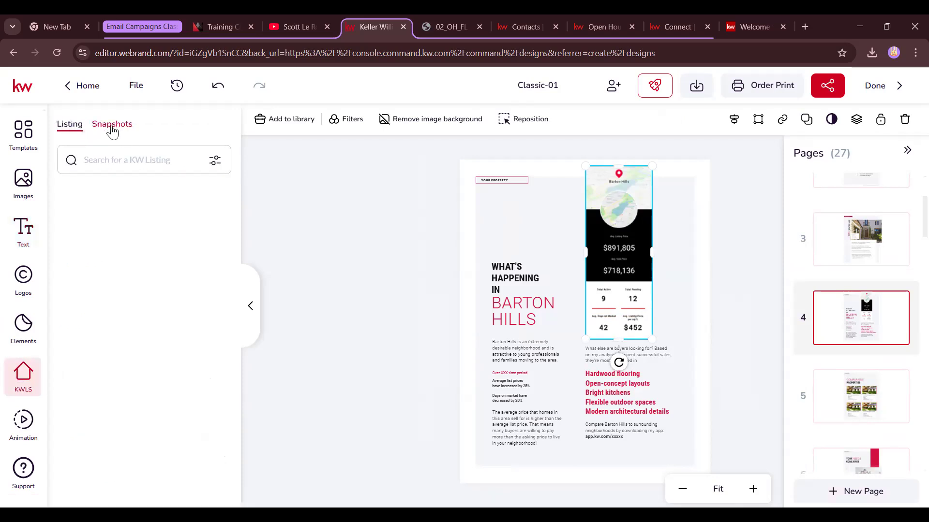
pyautogui.click(119, 129)
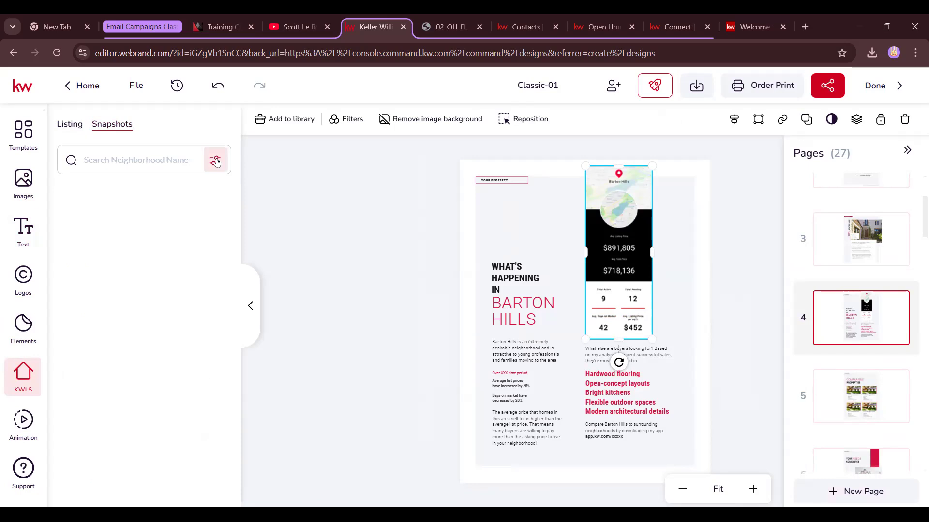
pyautogui.click(215, 160)
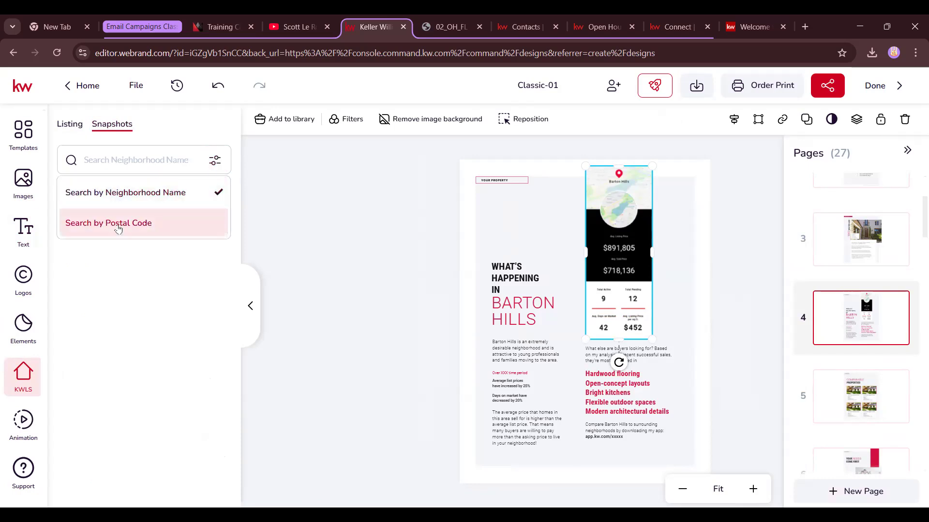
# Copy zip code 32801 from the training calendar tab and search snapshots by that postal code
pyautogui.click(220, 27)
pyautogui.scroll(-15, 77, 475)
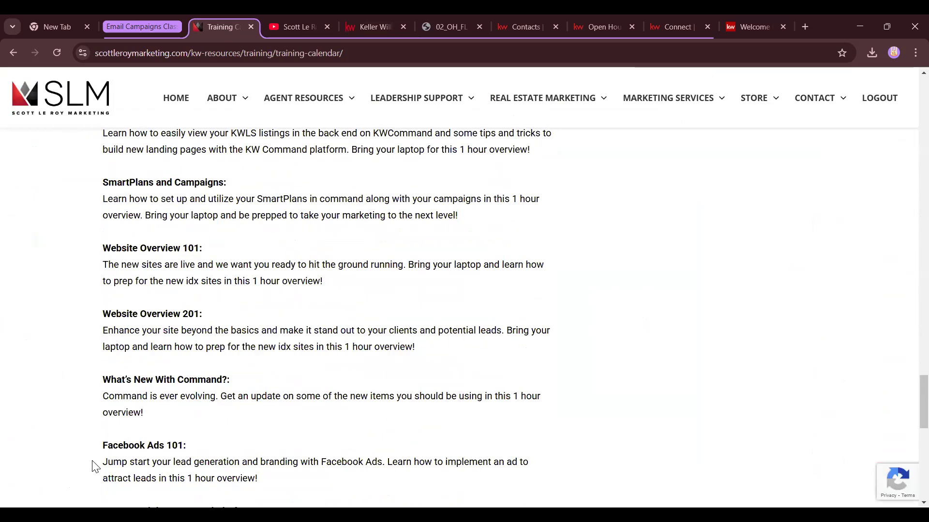
pyautogui.scroll(-3, 103, 456)
pyautogui.doubleClick(164, 294)
pyautogui.hotkey('ctrl', 'c')
pyautogui.click(375, 27)
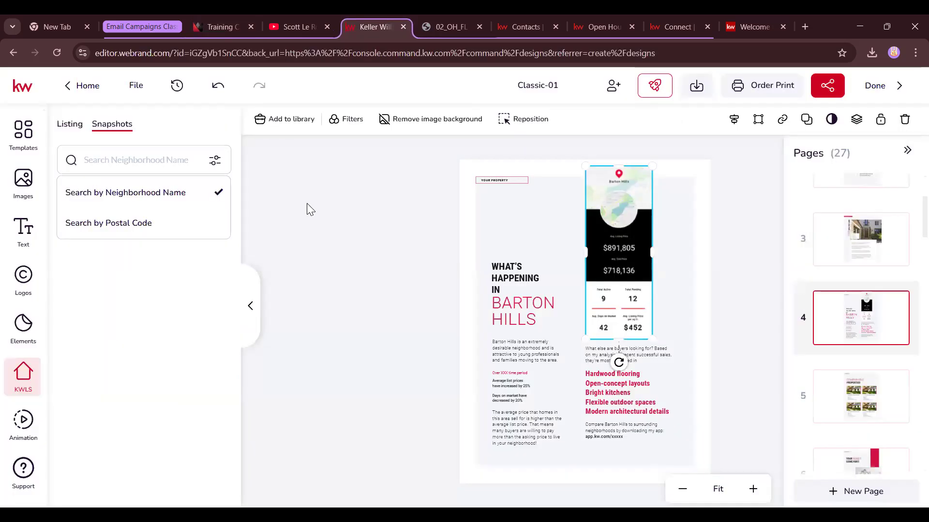
pyautogui.click(215, 160)
pyautogui.click(137, 223)
pyautogui.hotkey('ctrl', 'v')
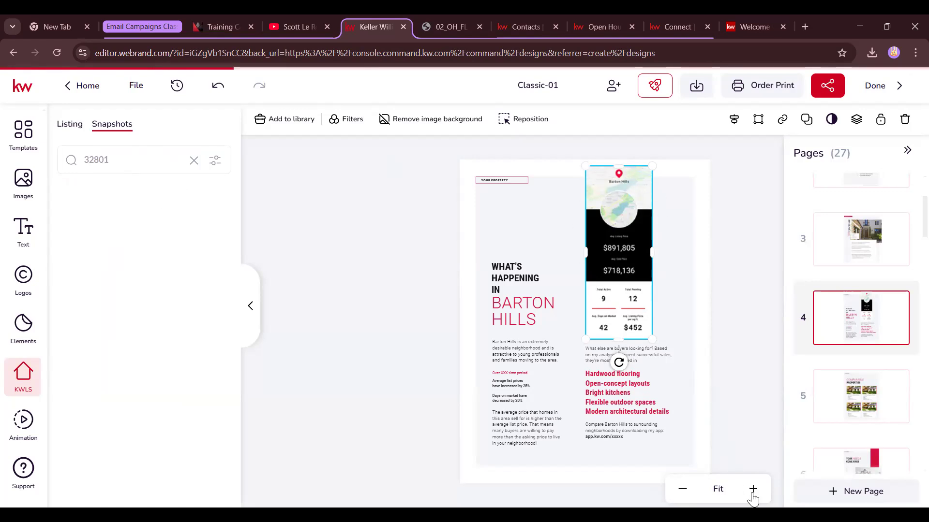
pyautogui.click(753, 489)
# Zoom in on page 4, swap in the 32801 snapshot, then delete the snapshot graphic
pyautogui.click(753, 489)
pyautogui.click(753, 488)
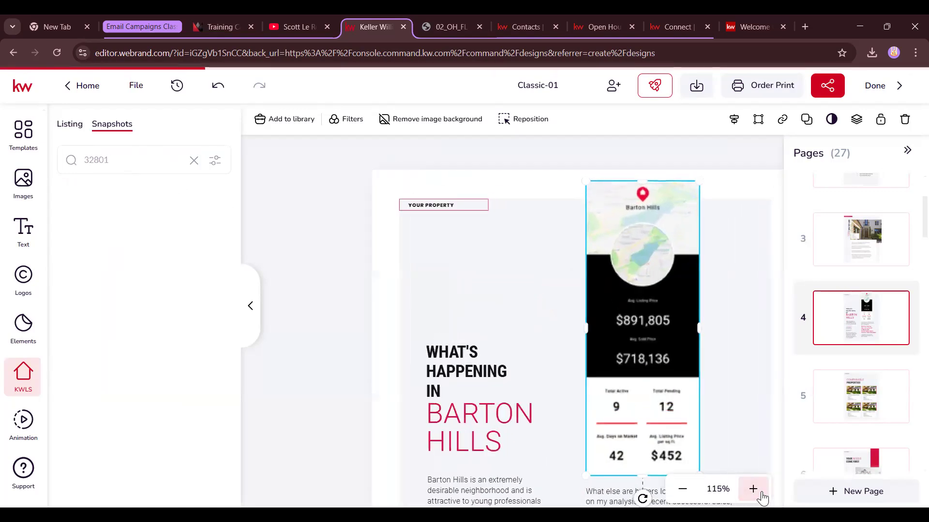
pyautogui.click(753, 489)
pyautogui.scroll(-1, 621, 432)
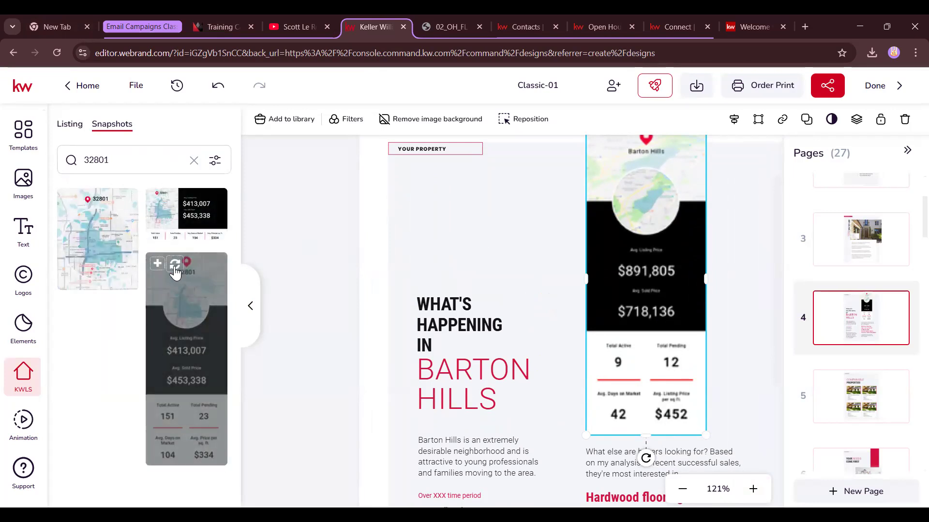
pyautogui.click(176, 269)
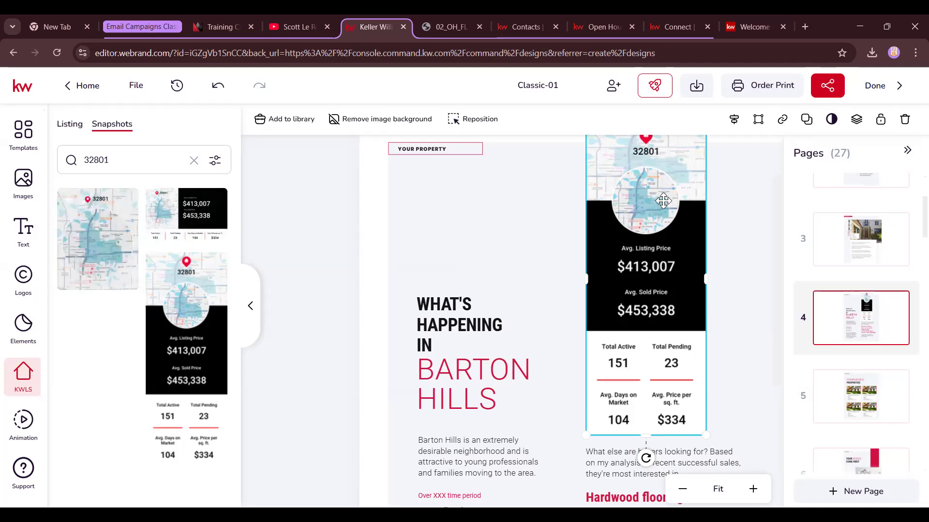
pyautogui.press('Delete')
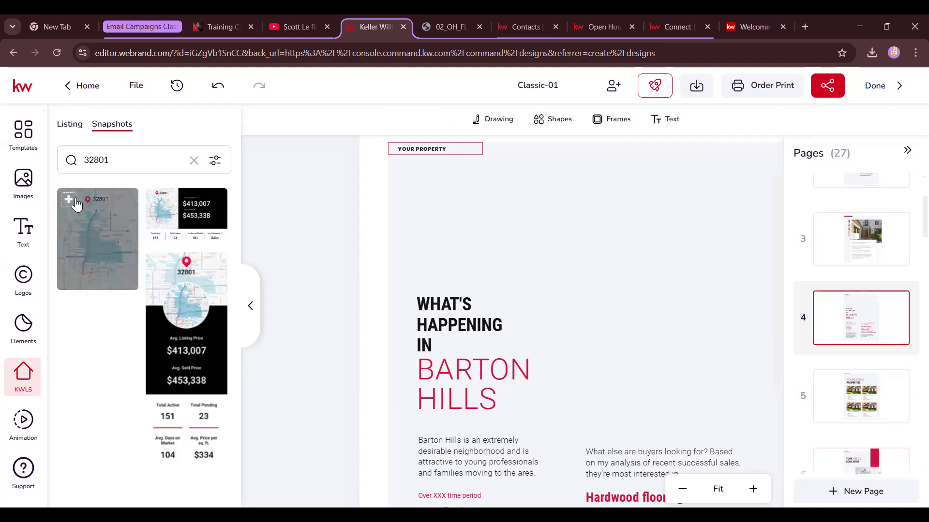
# Add the 32801 area map snapshot, shrink it, and move it to page 4's upper right
pyautogui.click(85, 205)
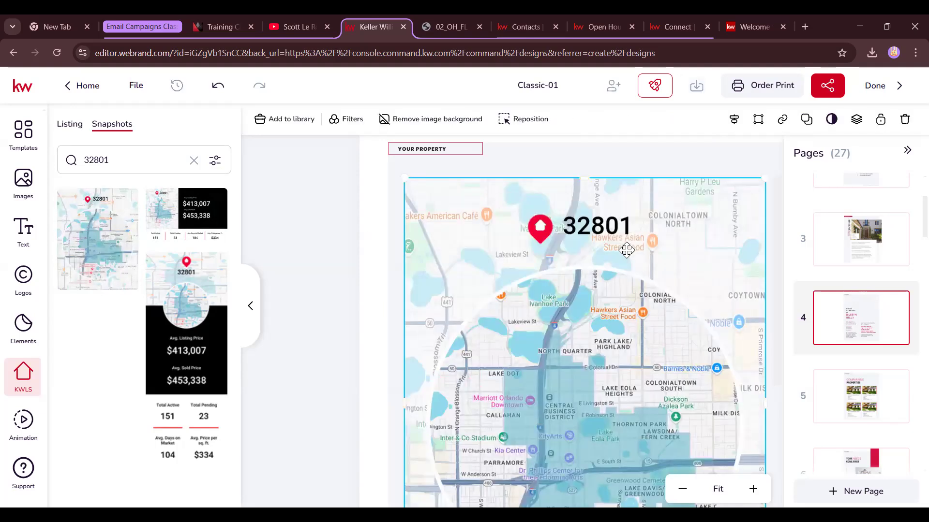
pyautogui.moveTo(404, 178); pyautogui.dragTo(612, 438)
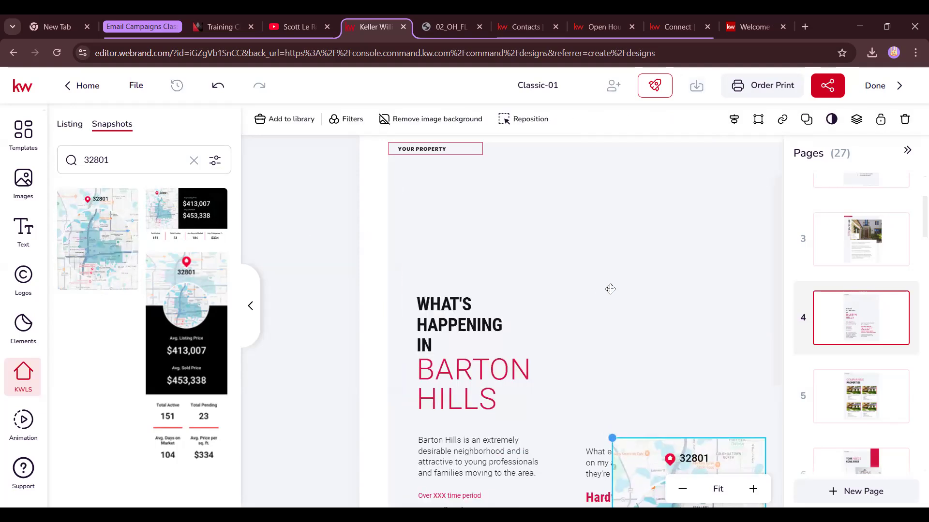
pyautogui.moveTo(655, 488)
pyautogui.mouseDown()
pyautogui.moveTo(641, 298)
pyautogui.moveTo(612, 186)
pyautogui.mouseUp()
pyautogui.click(304, 197)
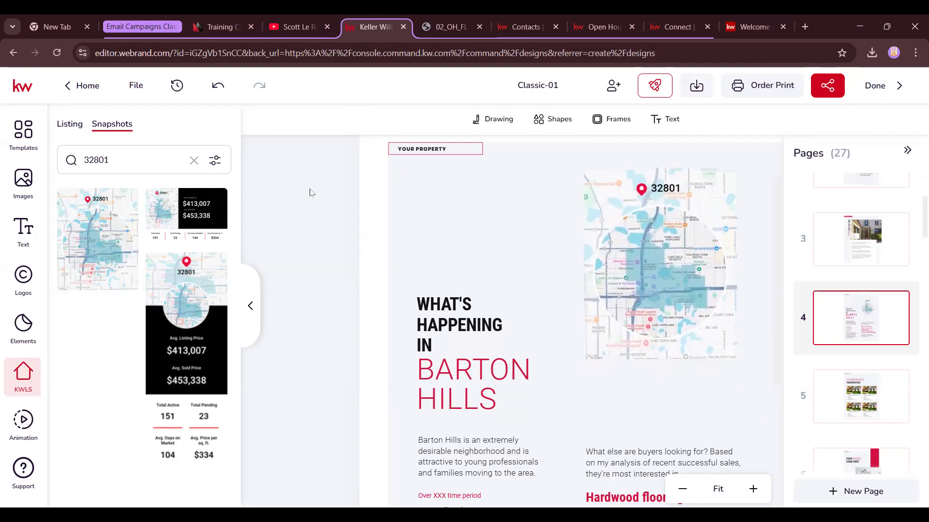
# Add a square below the map, reshape it into a banner, and fill and outline it black
pyautogui.click(557, 120)
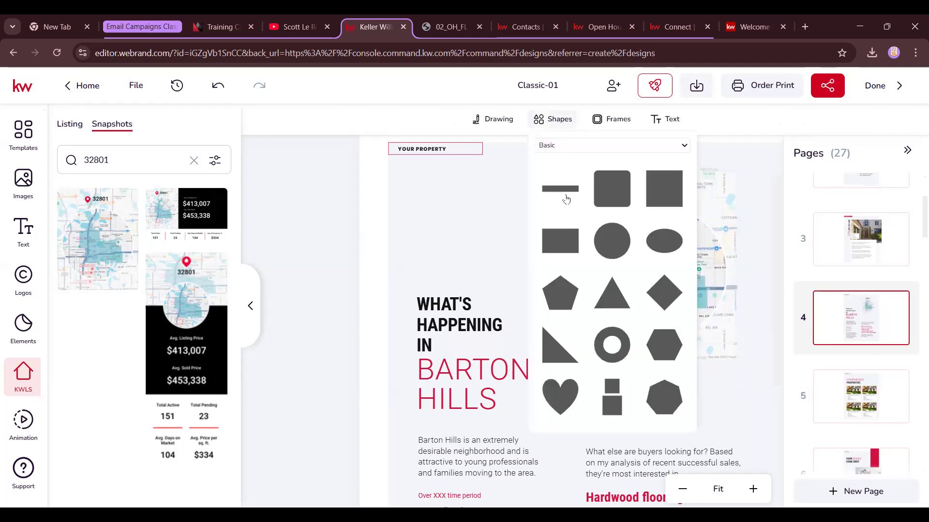
pyautogui.click(655, 196)
pyautogui.moveTo(581, 367); pyautogui.dragTo(633, 380)
pyautogui.moveTo(696, 415); pyautogui.dragTo(738, 408)
pyautogui.moveTo(666, 467); pyautogui.dragTo(675, 443)
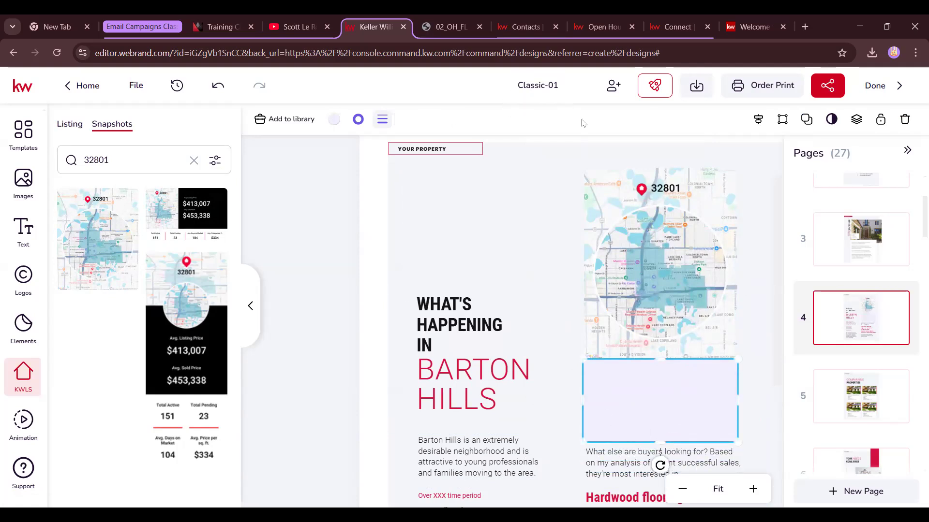
pyautogui.click(334, 119)
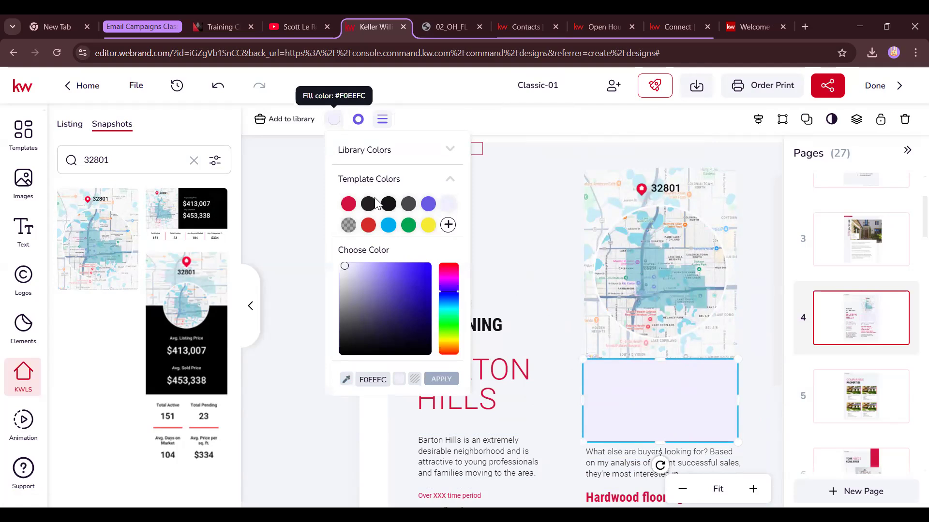
pyautogui.click(368, 204)
pyautogui.click(358, 119)
pyautogui.click(393, 202)
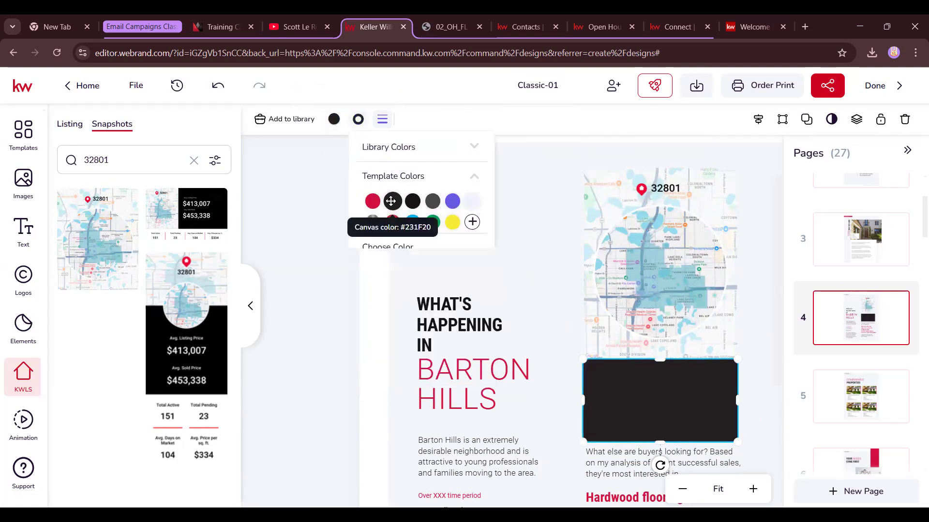
pyautogui.click(291, 209)
# Add a 28 pt near-white Title text and move it onto the black box
pyautogui.click(672, 120)
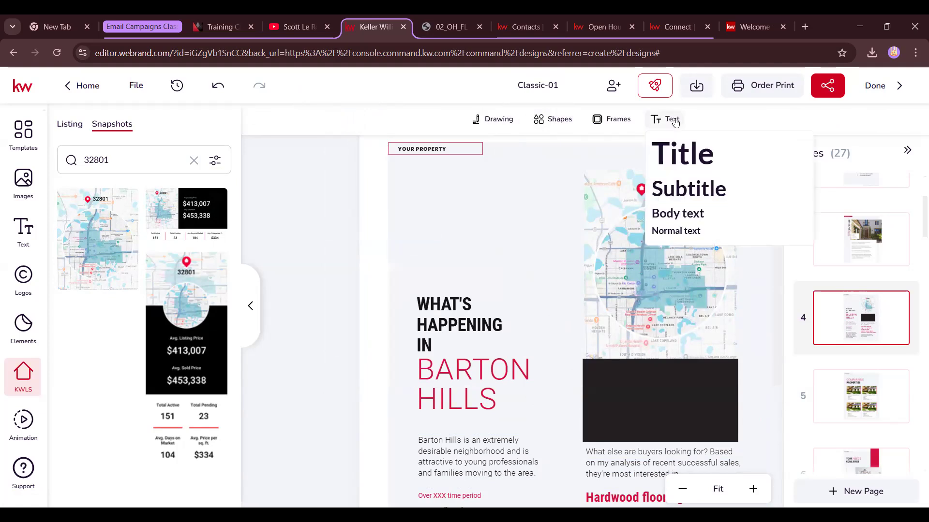
pyautogui.moveTo(522, 346); pyautogui.dragTo(522, 346)
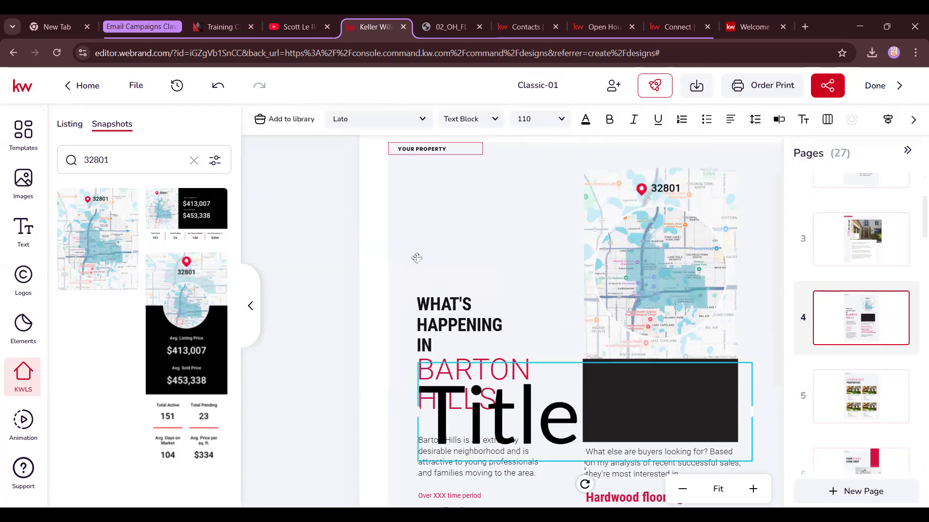
pyautogui.click(550, 126)
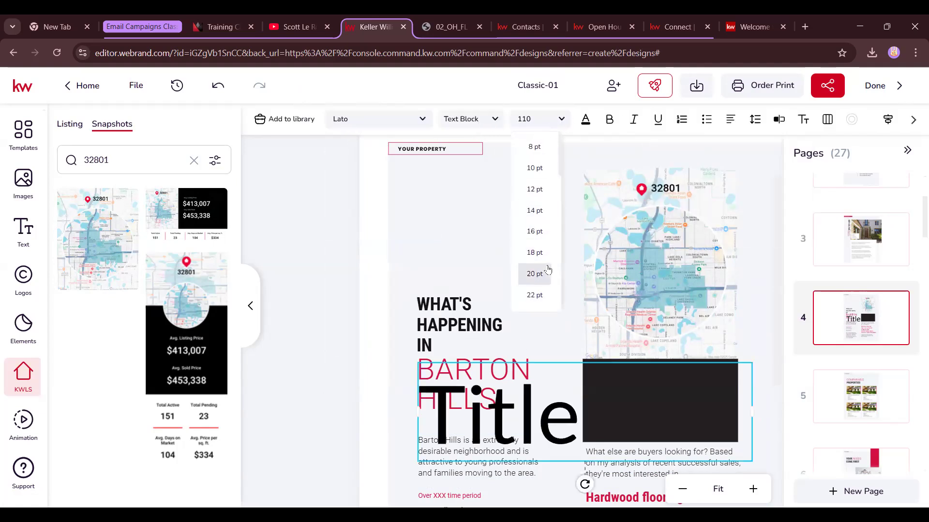
pyautogui.click(535, 238)
pyautogui.click(585, 119)
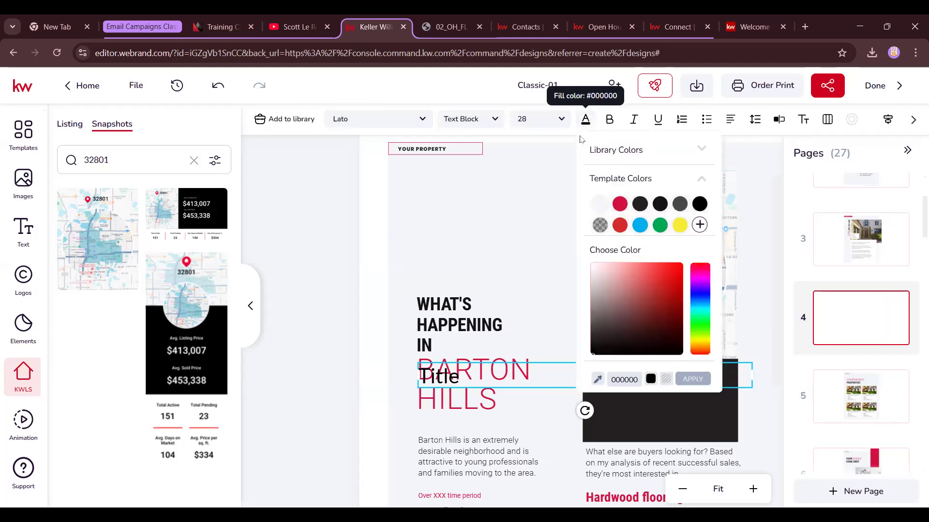
pyautogui.click(599, 203)
pyautogui.moveTo(464, 381); pyautogui.dragTo(631, 380)
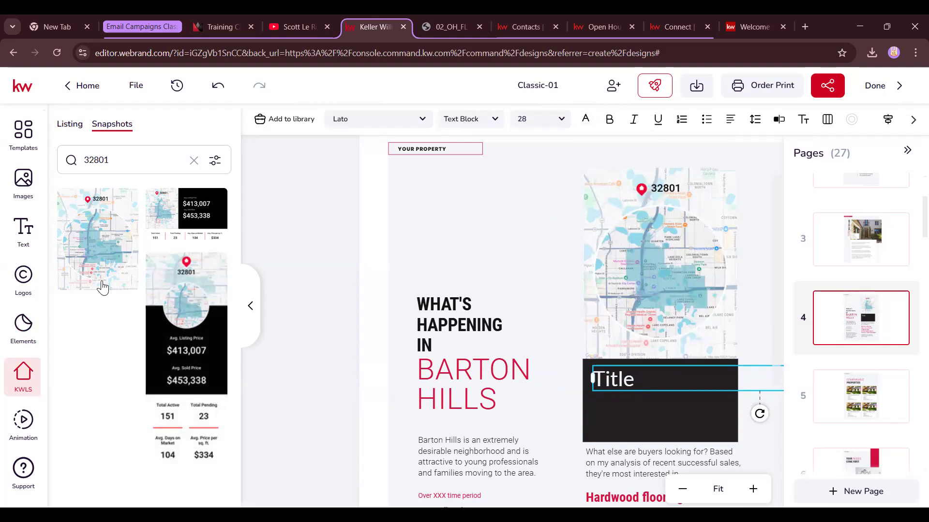
pyautogui.moveTo(190, 448)
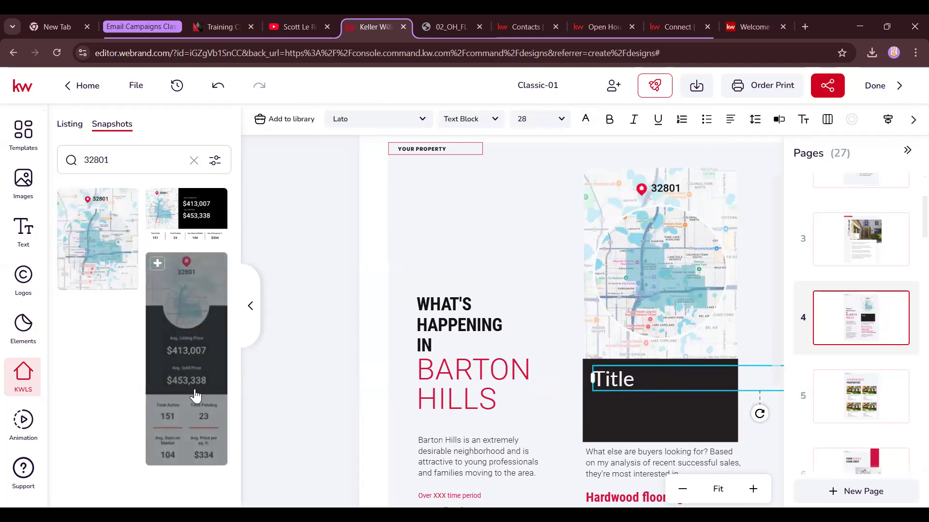
pyautogui.scroll(-3, 609, 333)
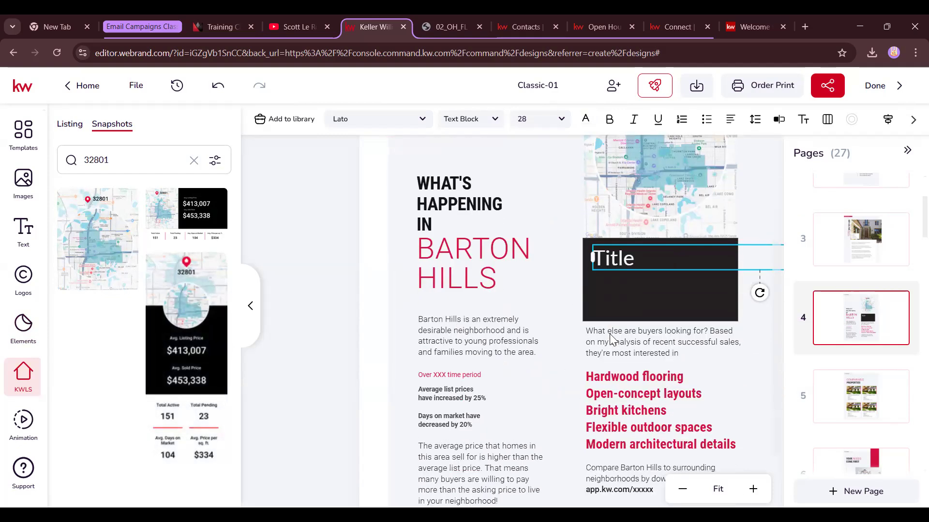
# Delete the app.kw.com/xxxxx link placeholder text on page 4
pyautogui.scroll(-1, 609, 333)
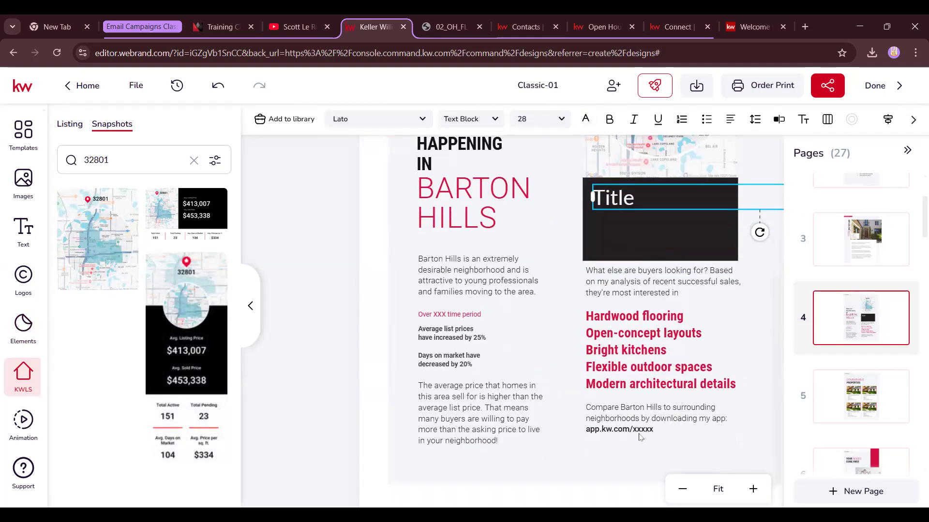
pyautogui.scroll(-1, 595, 257)
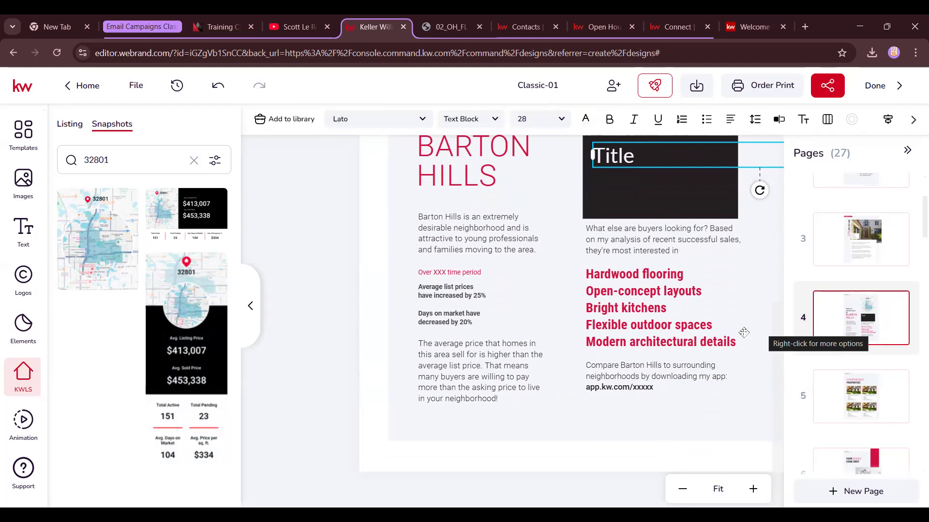
pyautogui.click(602, 388)
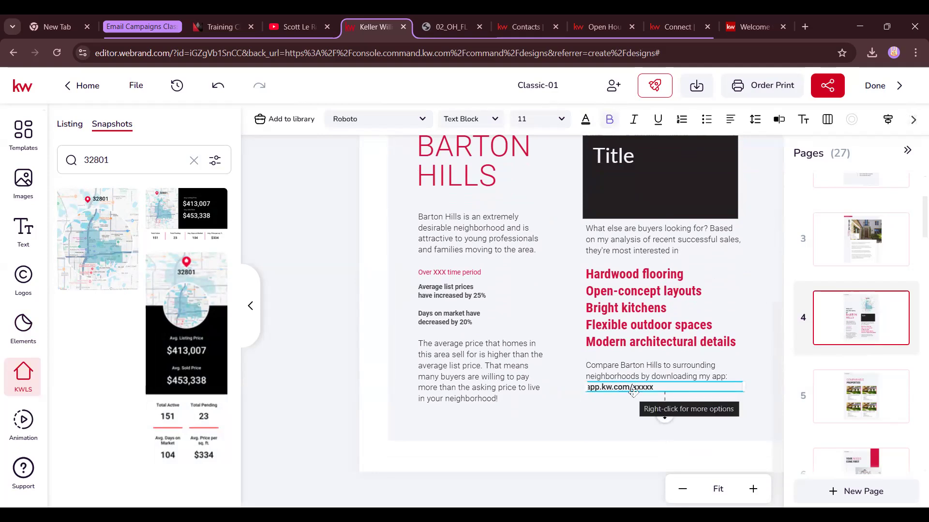
pyautogui.press('Delete')
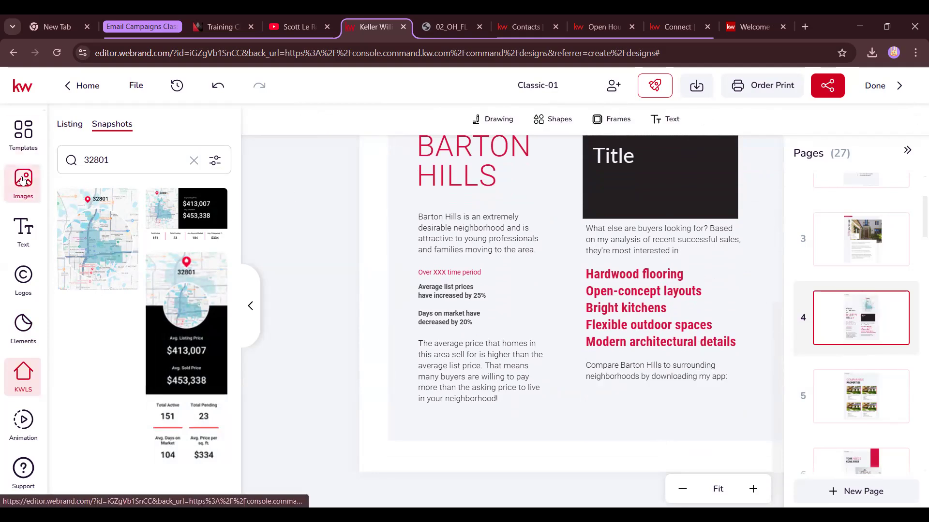
# Add the QR code image from My Assets, sized small under the Barton Hills line, then open page 5
pyautogui.click(23, 181)
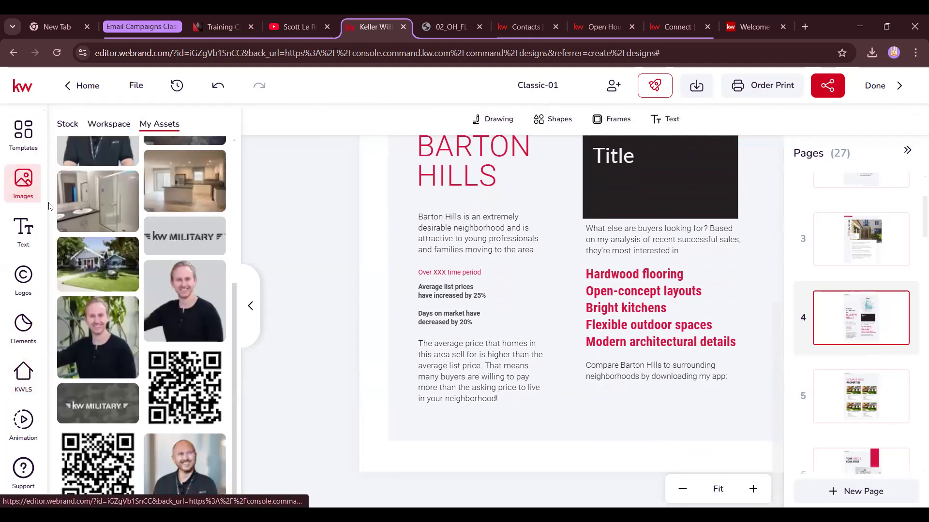
pyautogui.click(89, 478)
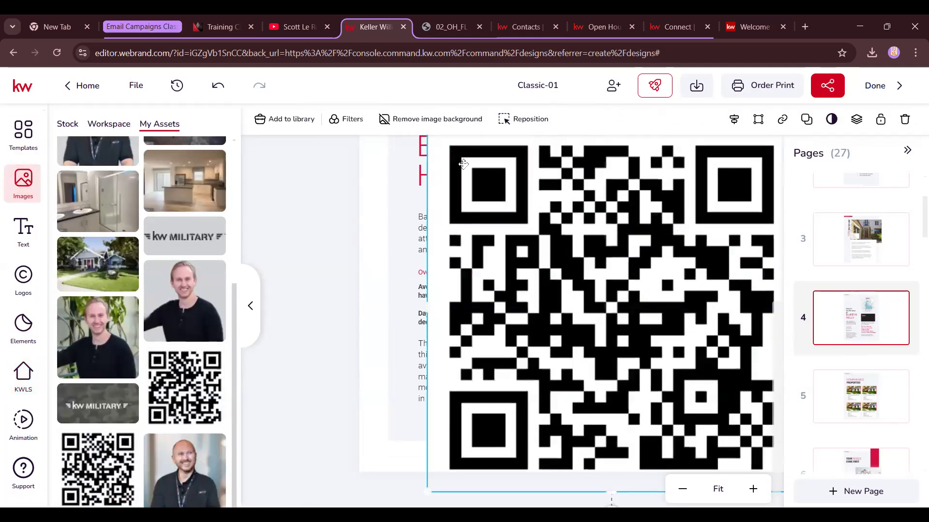
pyautogui.moveTo(373, 193); pyautogui.dragTo(638, 384)
pyautogui.moveTo(670, 475); pyautogui.dragTo(632, 393)
pyautogui.moveTo(608, 489); pyautogui.dragTo(636, 461)
pyautogui.moveTo(670, 419); pyautogui.dragTo(655, 418)
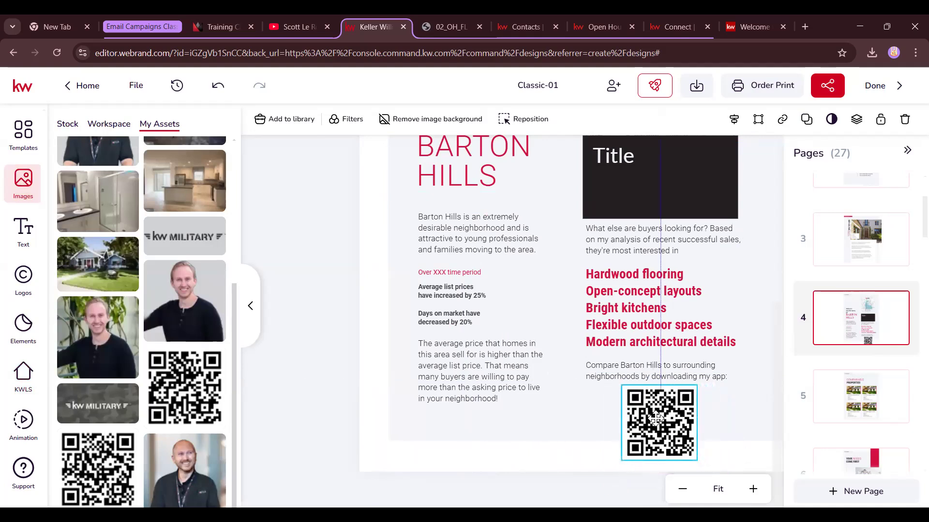
pyautogui.moveTo(697, 461); pyautogui.dragTo(689, 451)
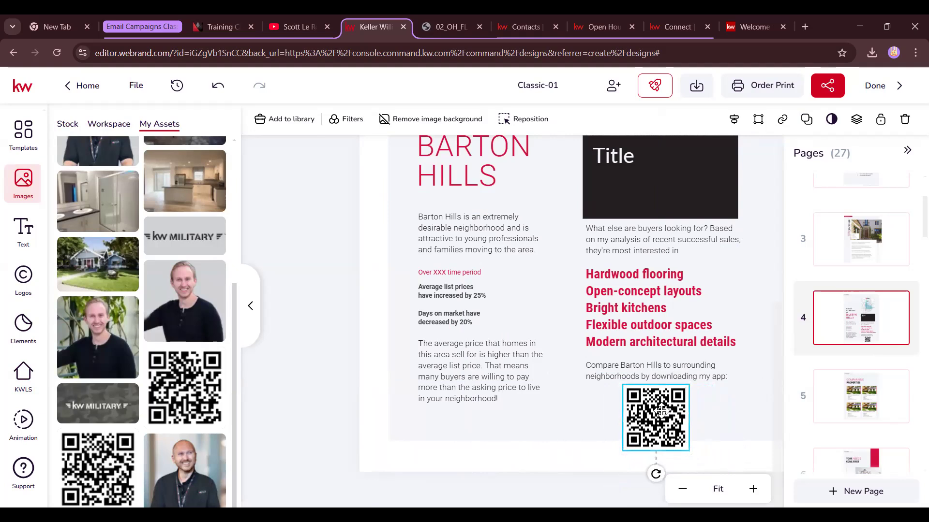
pyautogui.click(699, 405)
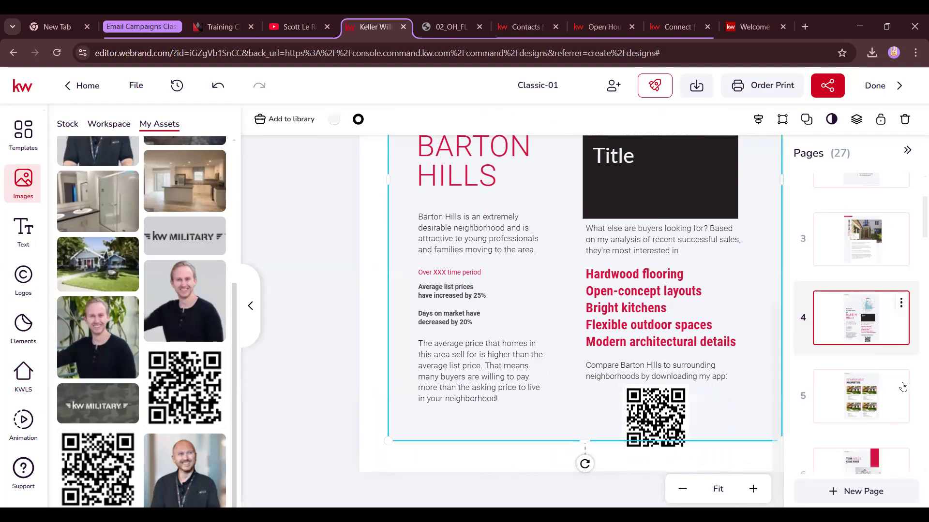
pyautogui.click(849, 394)
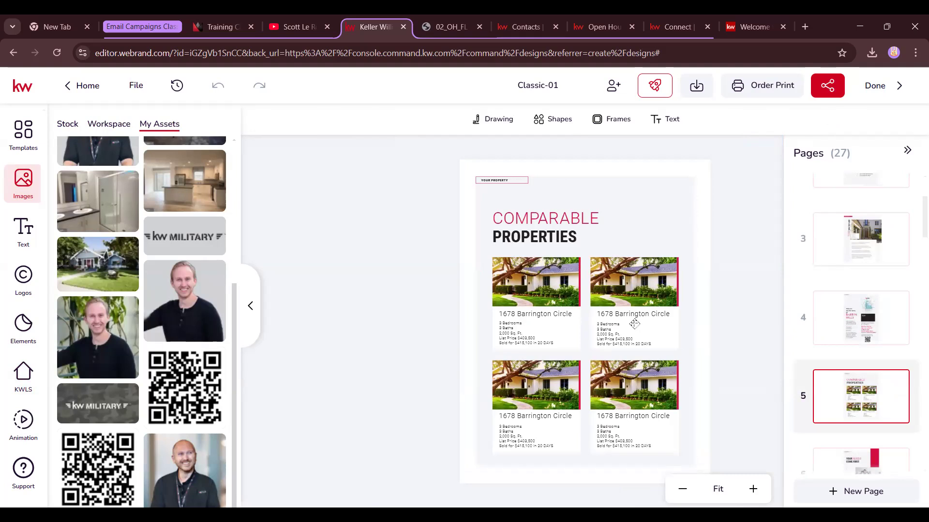
# Go through page 6 to page 7, The Process, and zoom in on its checklist
pyautogui.scroll(-3, 858, 340)
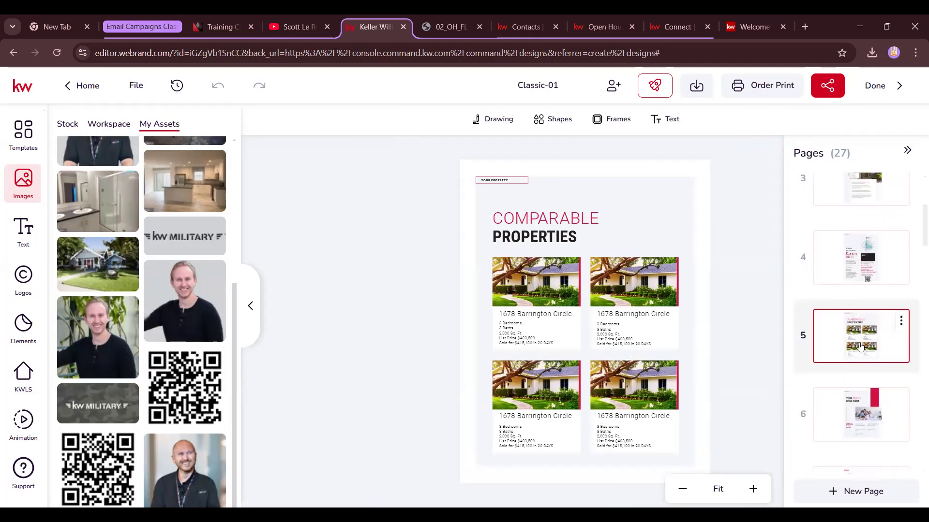
pyautogui.click(865, 364)
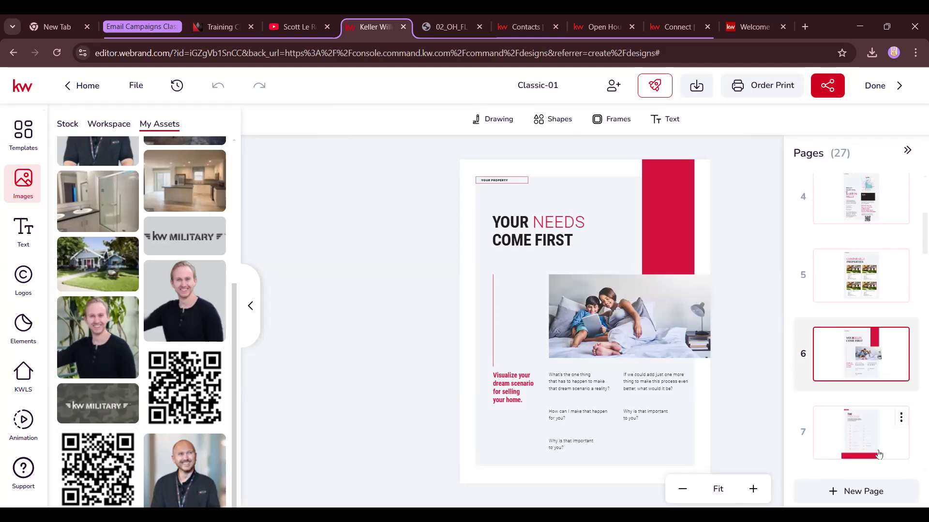
pyautogui.scroll(-1, 822, 358)
pyautogui.click(854, 393)
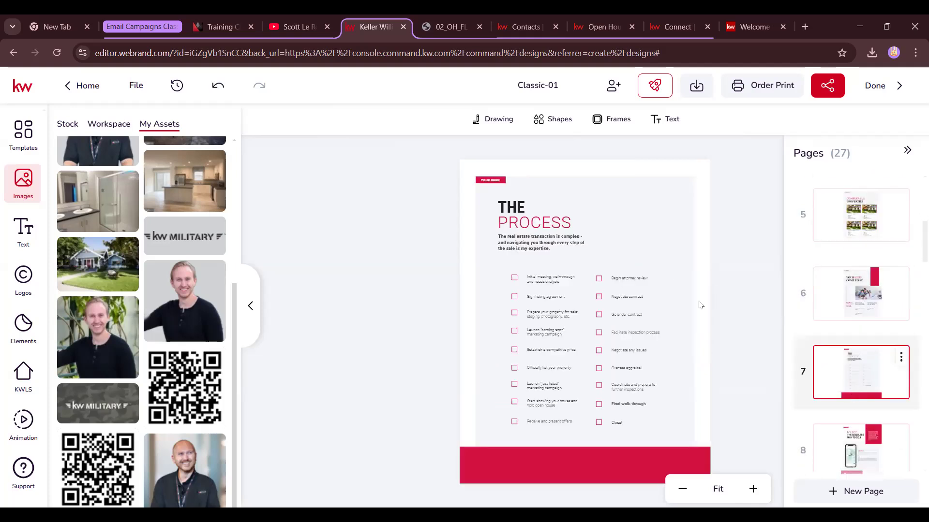
pyautogui.click(753, 489)
pyautogui.click(753, 489)
pyautogui.scroll(-4, 700, 385)
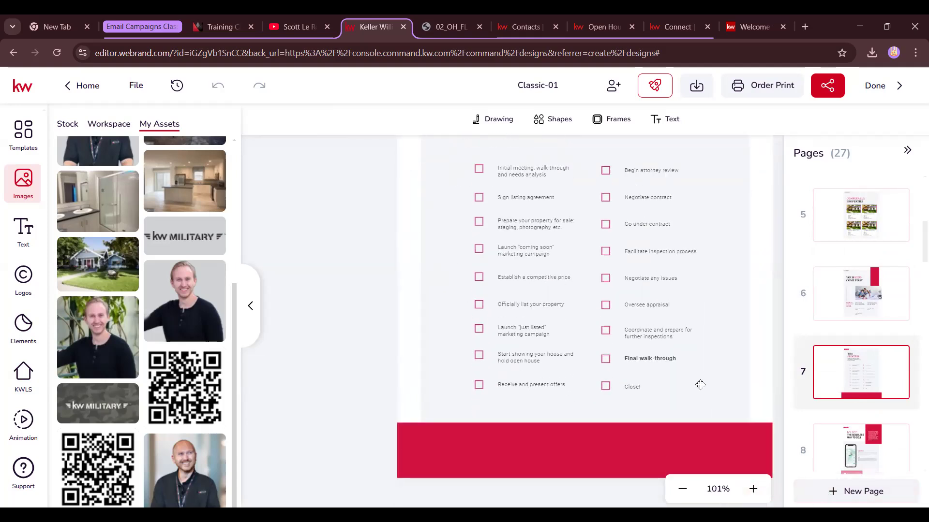
pyautogui.scroll(1, 700, 384)
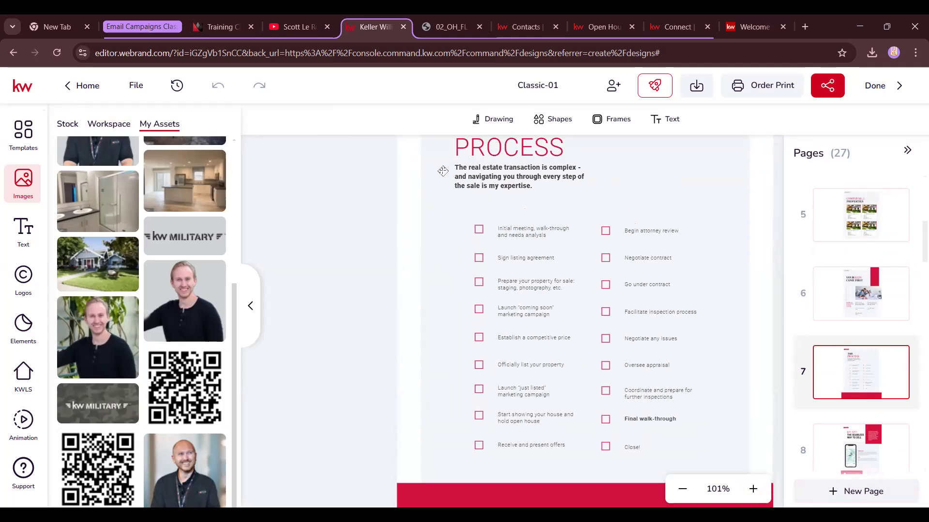
# Duplicate the 'Initial meeting, walk-through' item and its checkbox above the originals, then open page 8
pyautogui.click(623, 232)
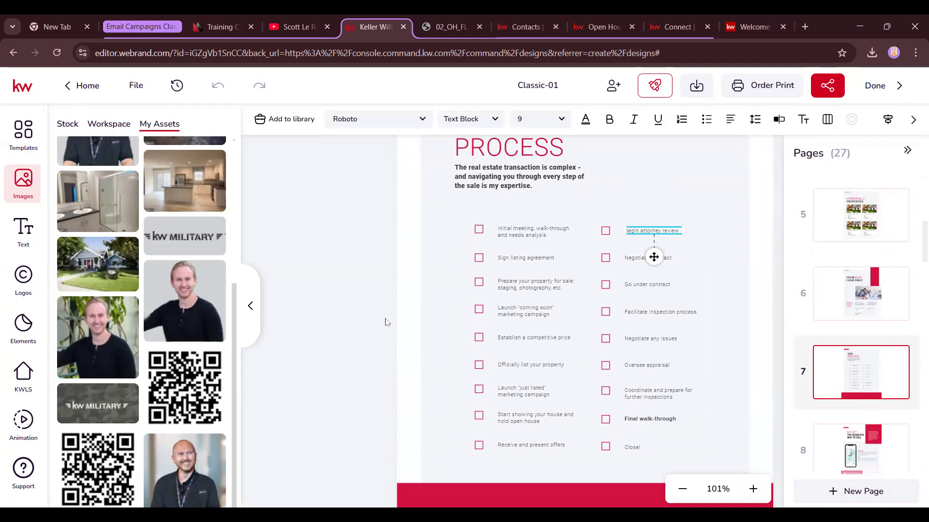
pyautogui.click(525, 236)
pyautogui.hotkey('ctrl', 'd')
pyautogui.moveTo(550, 233); pyautogui.dragTo(546, 211)
pyautogui.click(479, 229)
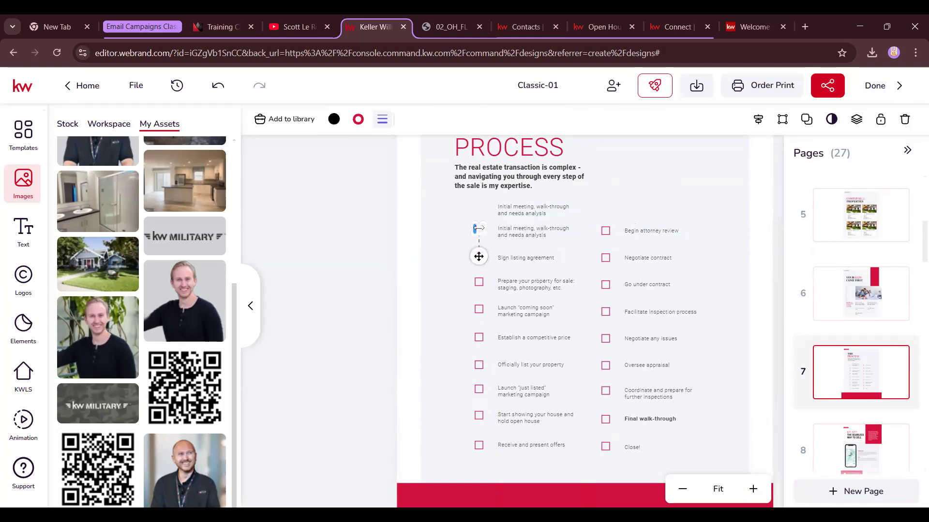
pyautogui.hotkey('ctrl', 'd')
pyautogui.moveTo(479, 257); pyautogui.dragTo(483, 237)
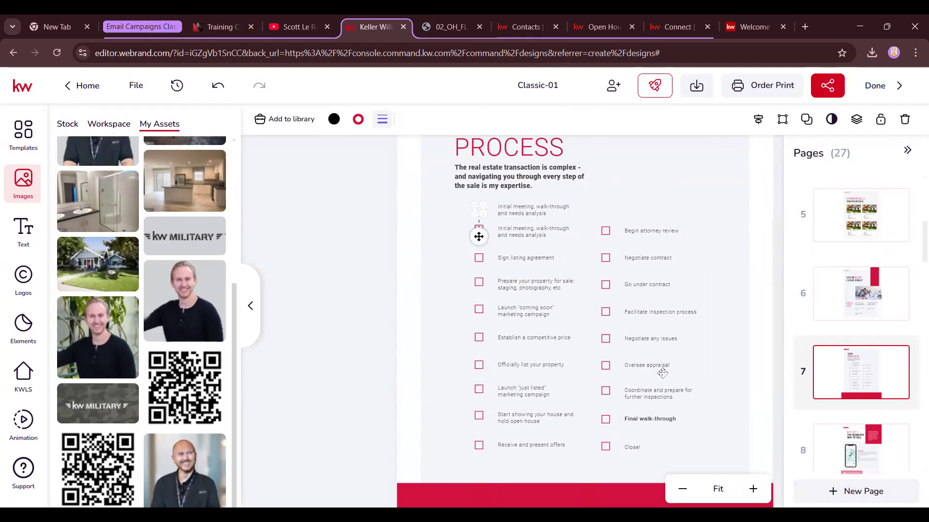
pyautogui.click(598, 203)
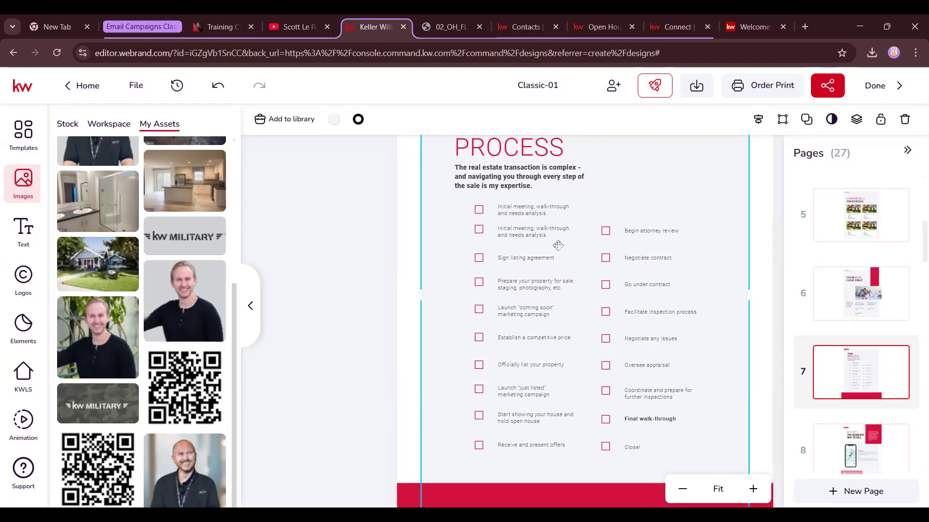
pyautogui.scroll(-3, 871, 381)
pyautogui.click(869, 347)
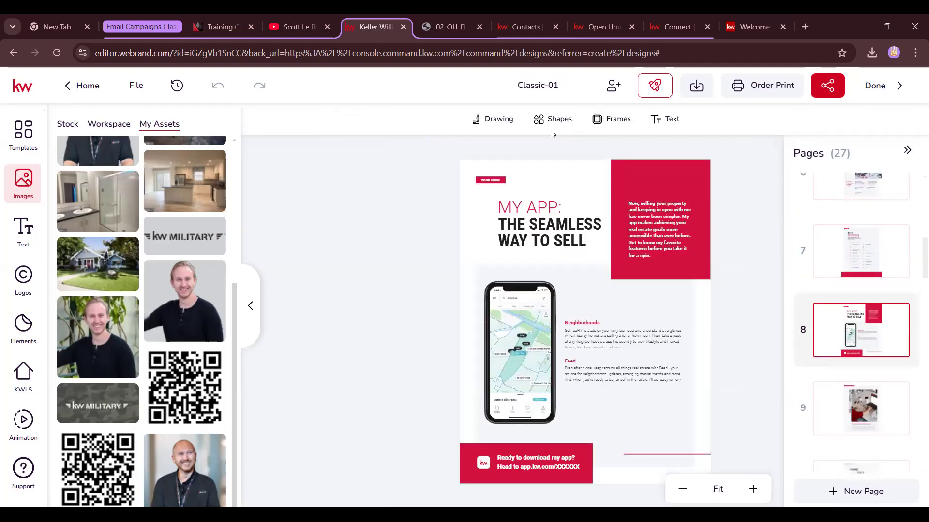
# Check page 8's app download text and view pages 9 through 11, Promotional Assets
pyautogui.click(557, 467)
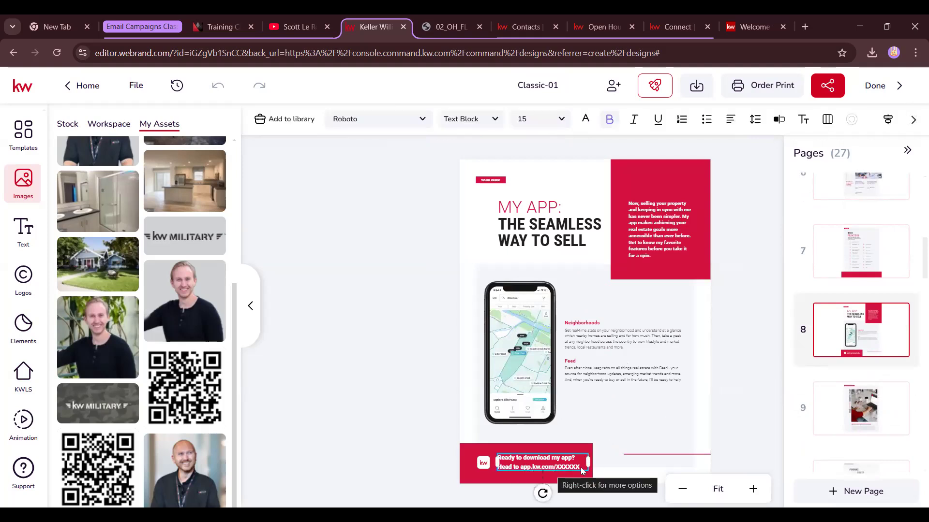
pyautogui.click(854, 410)
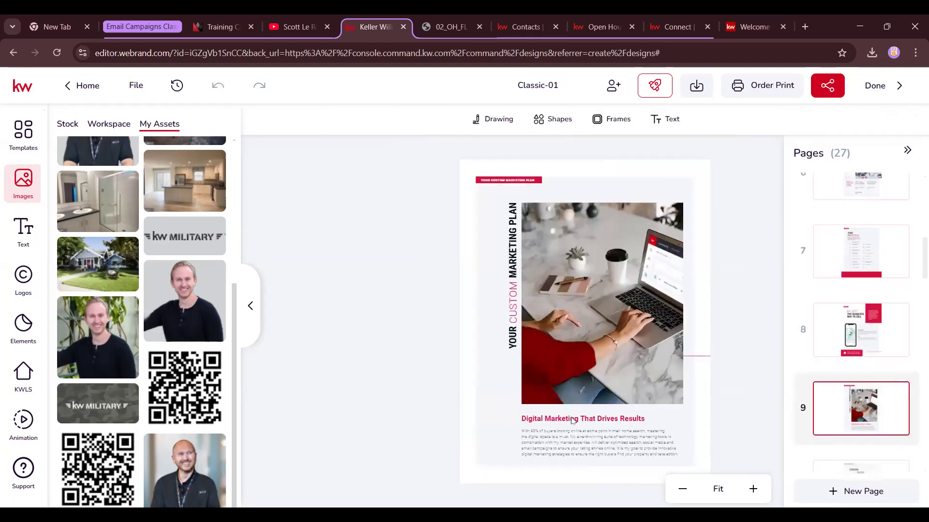
pyautogui.scroll(-3, 902, 419)
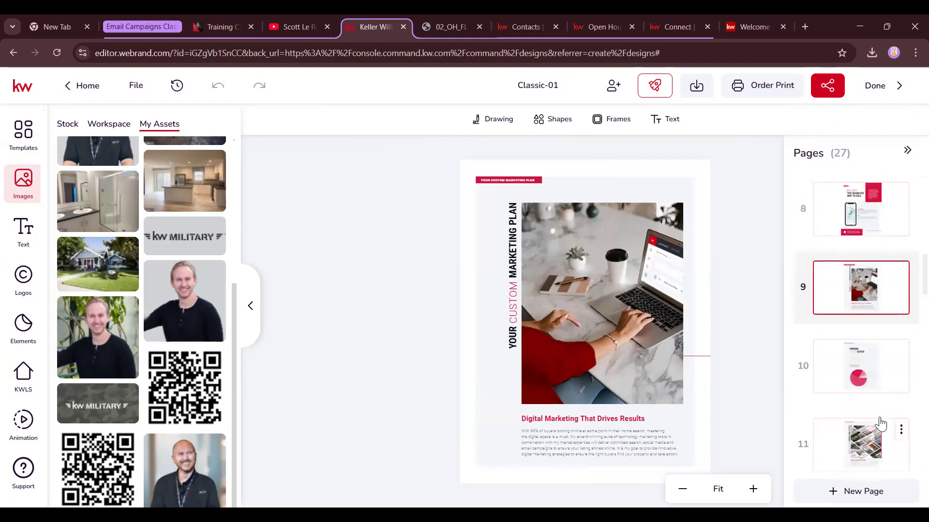
pyautogui.click(853, 367)
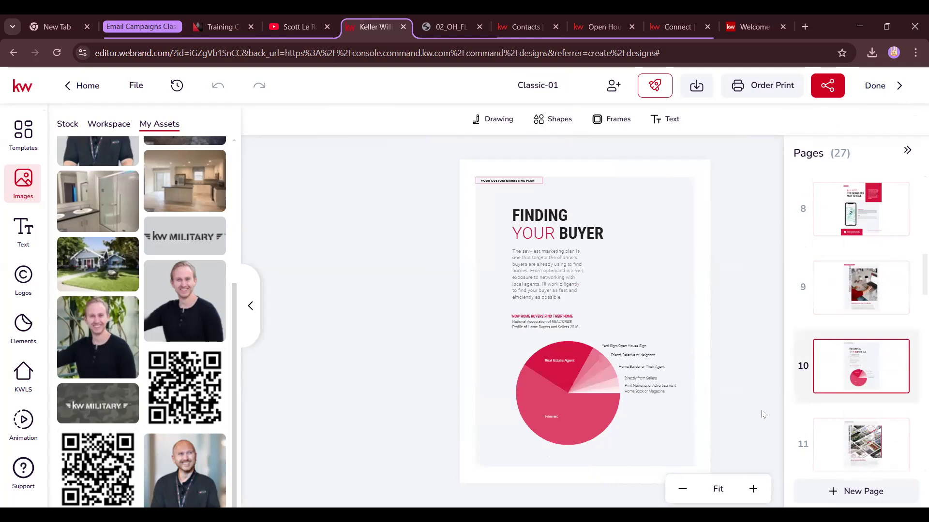
pyautogui.click(850, 459)
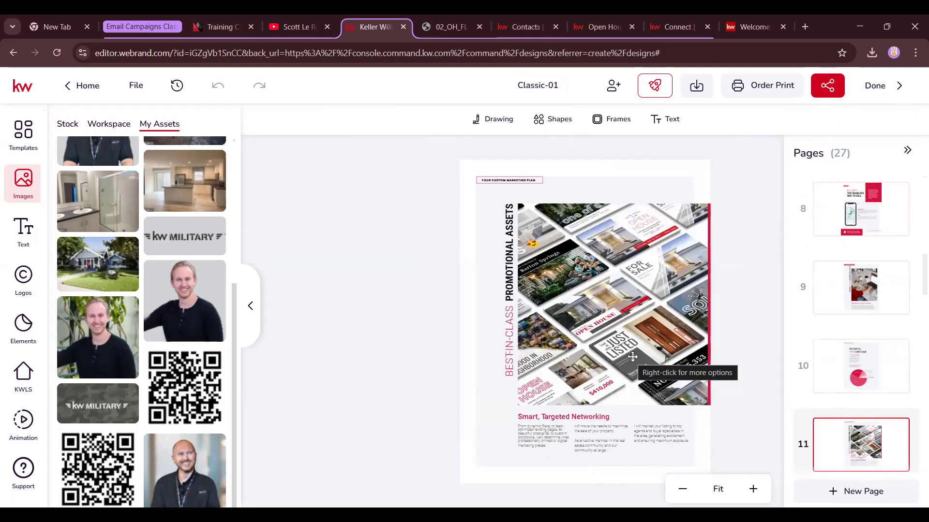
# Read pages 12, Your Media Plan, and 13, Strategic Promotion, zoomed in, ending on page 14
pyautogui.scroll(-3, 851, 382)
pyautogui.click(853, 411)
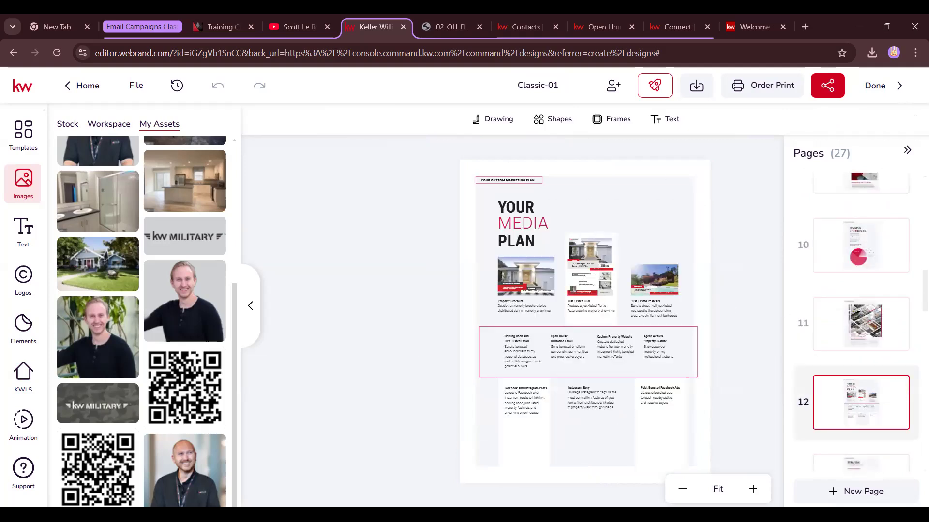
pyautogui.click(753, 490)
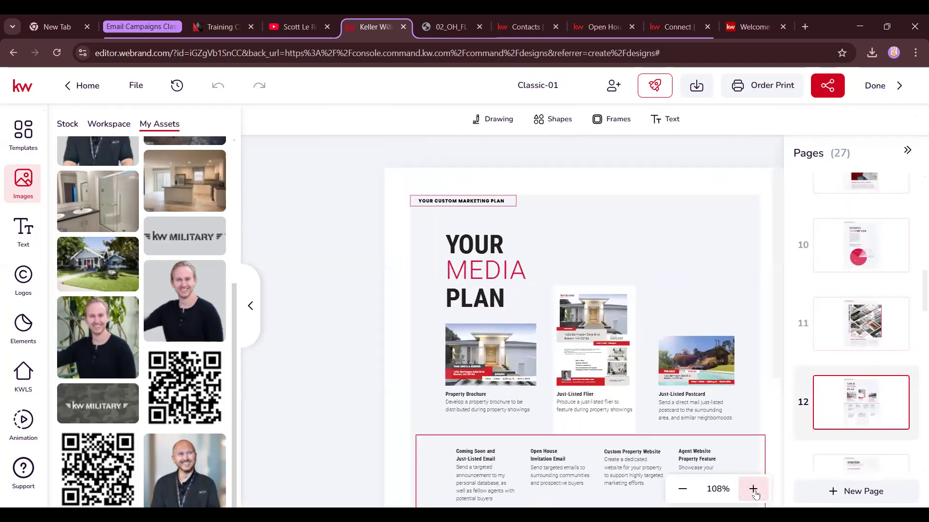
pyautogui.scroll(-5, 750, 404)
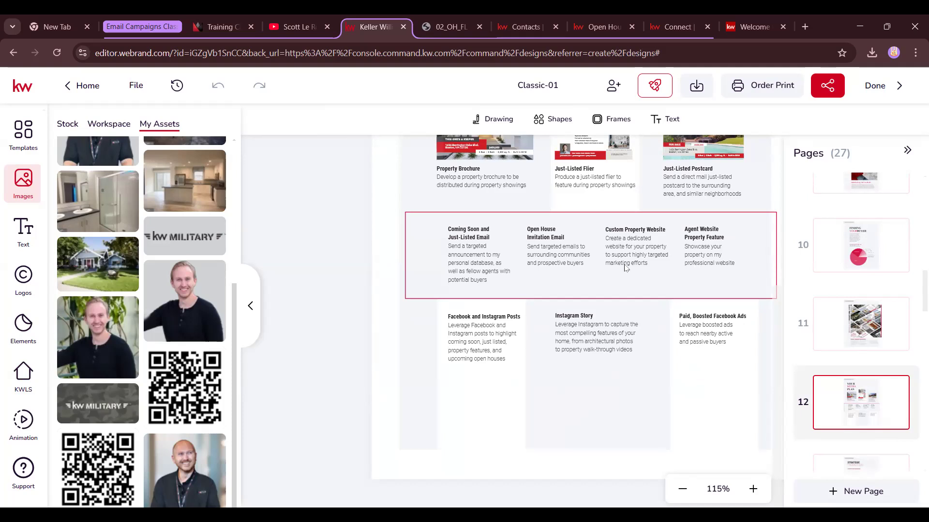
pyautogui.scroll(3, 731, 472)
pyautogui.scroll(-3, 895, 406)
pyautogui.click(855, 369)
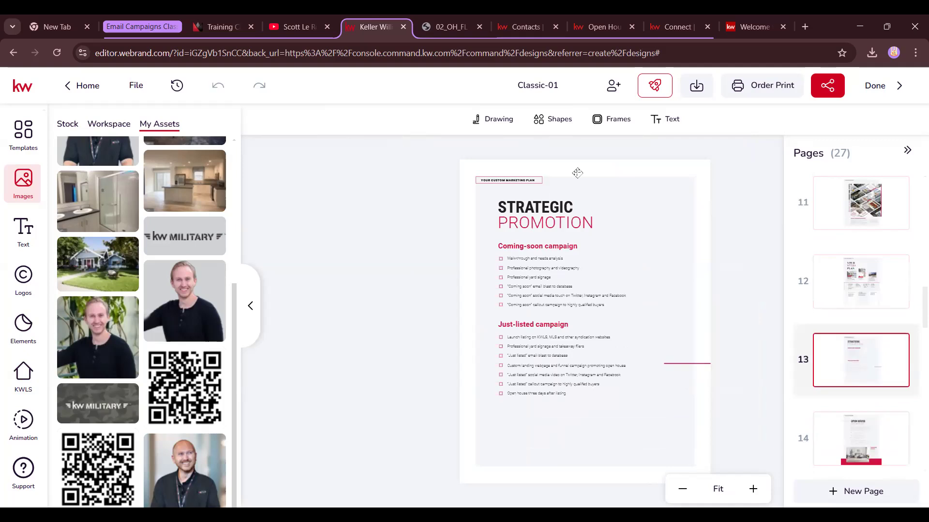
pyautogui.click(753, 490)
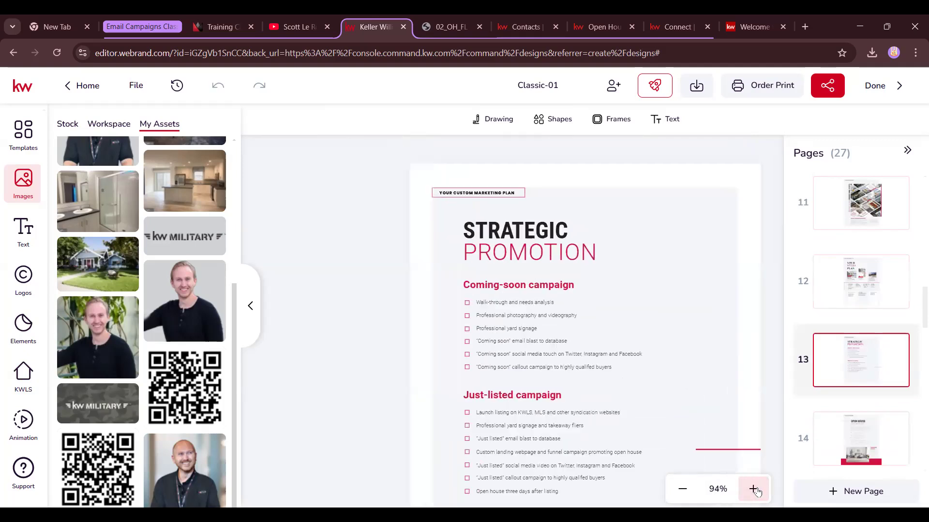
pyautogui.click(753, 489)
pyautogui.scroll(-2, 674, 393)
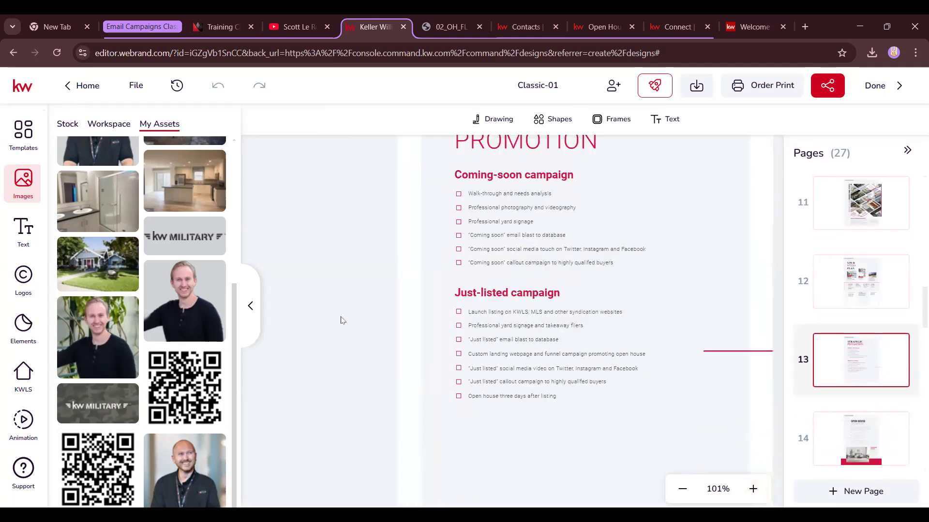
pyautogui.scroll(-1, 866, 406)
pyautogui.click(869, 387)
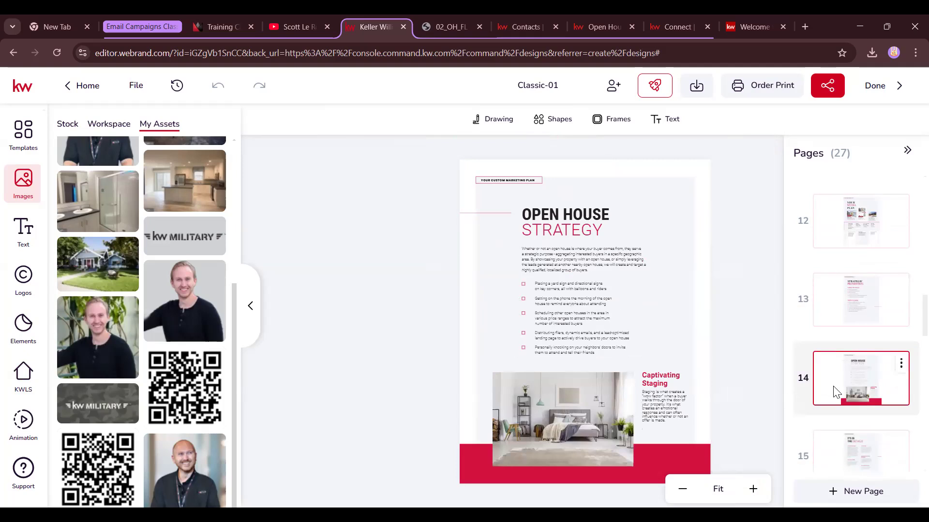
# Open page 15, It's in the Details, and zoom in to read it
pyautogui.scroll(-1, 835, 392)
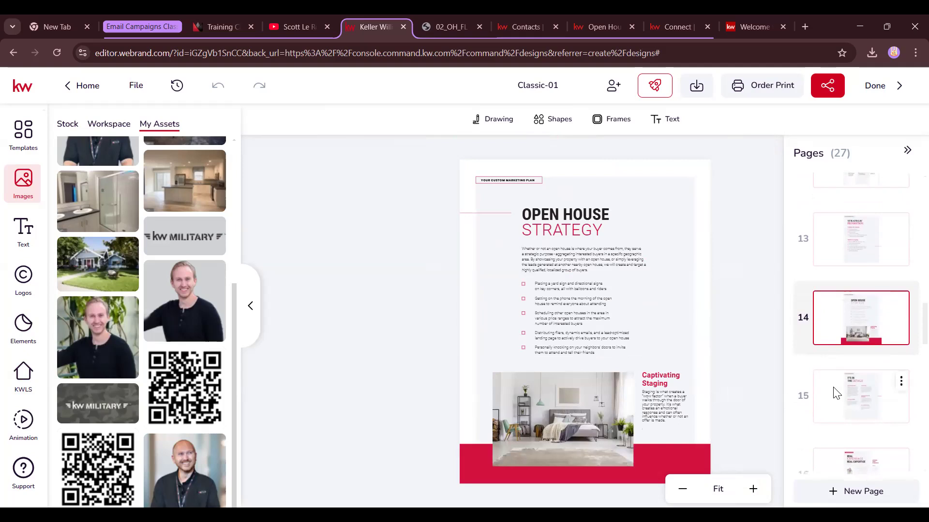
pyautogui.click(835, 393)
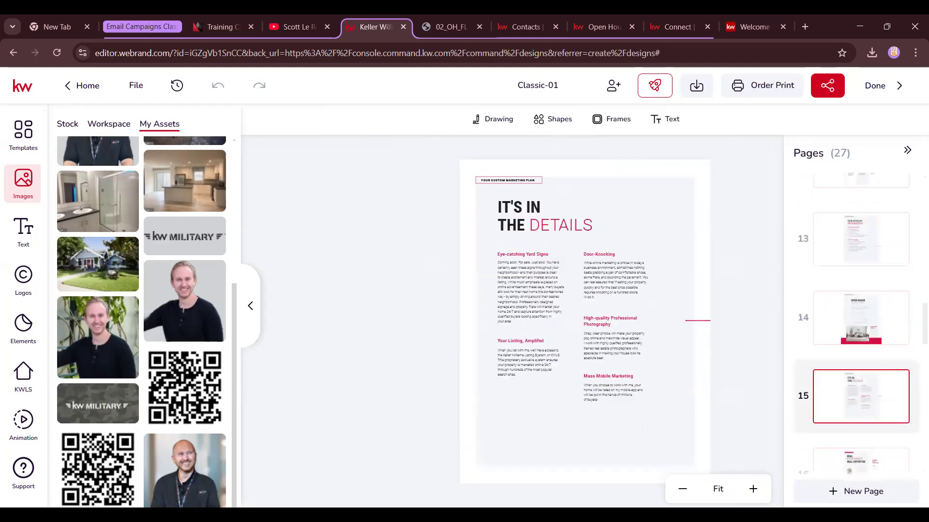
pyautogui.click(759, 499)
pyautogui.click(759, 499)
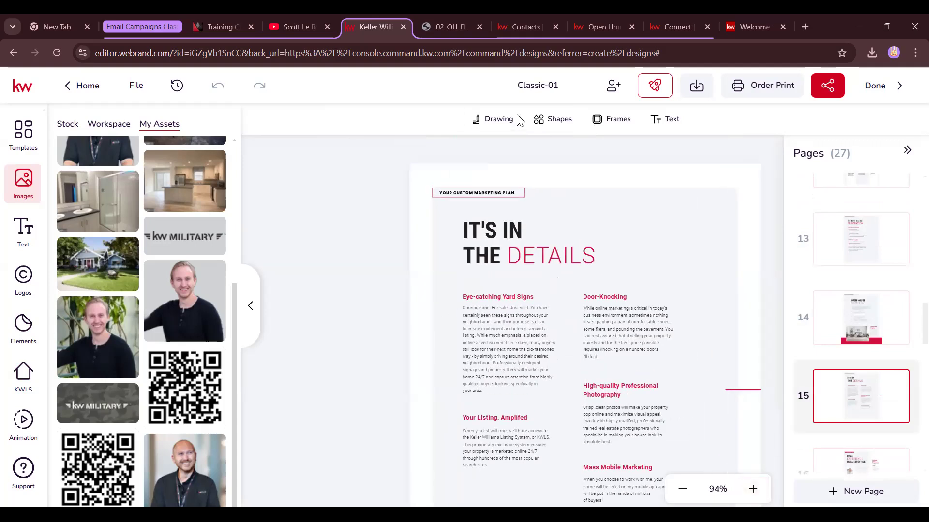
pyautogui.scroll(-3, 595, 261)
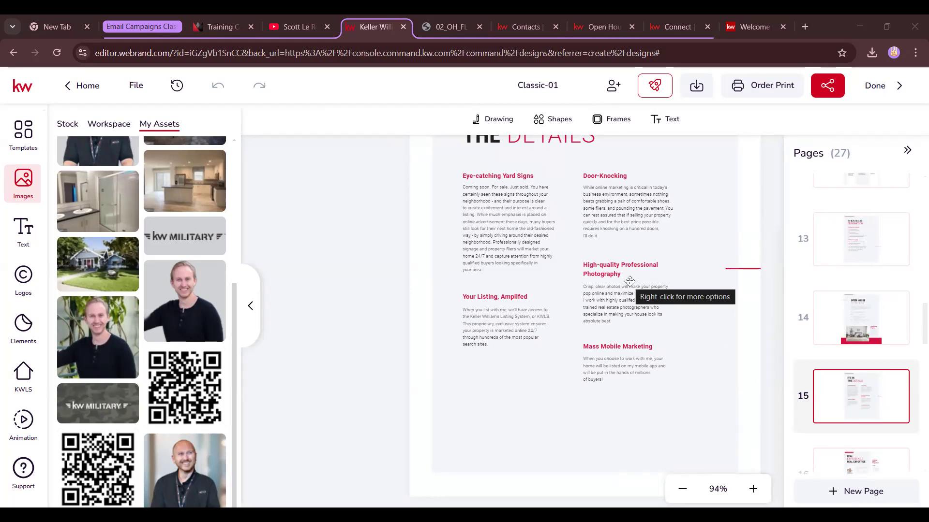
pyautogui.scroll(-3, 871, 396)
# Zoom in three steps to read page 16, Real Experience Real Expertise, then open page 17
pyautogui.click(868, 369)
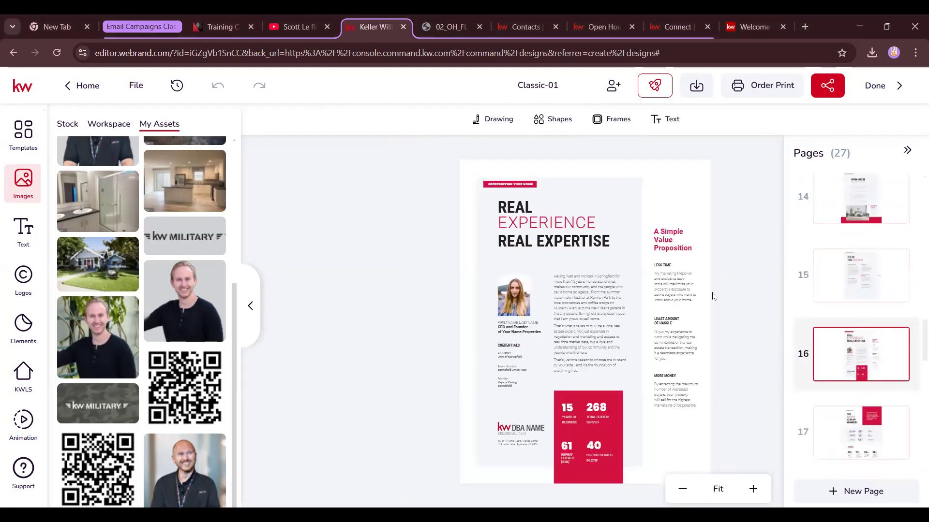
pyautogui.click(753, 489)
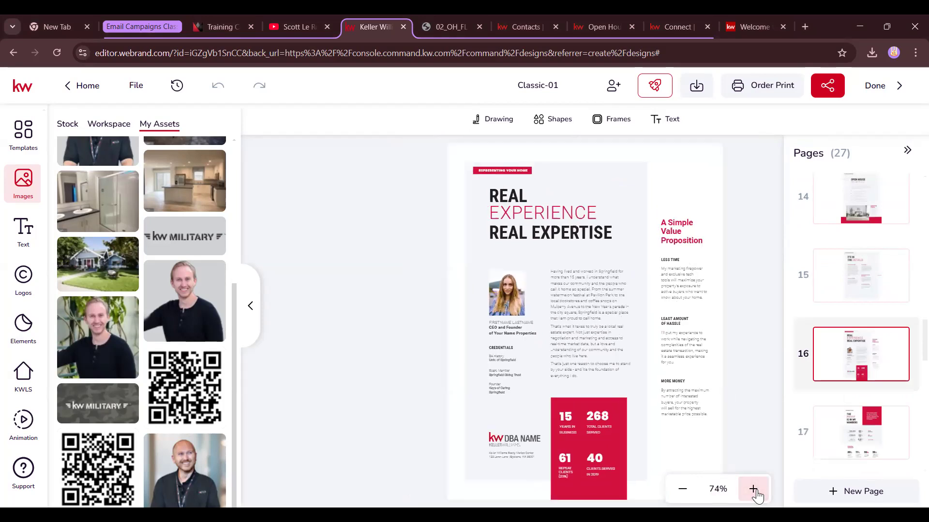
pyautogui.click(753, 489)
pyautogui.click(753, 489)
pyautogui.scroll(-3, 658, 420)
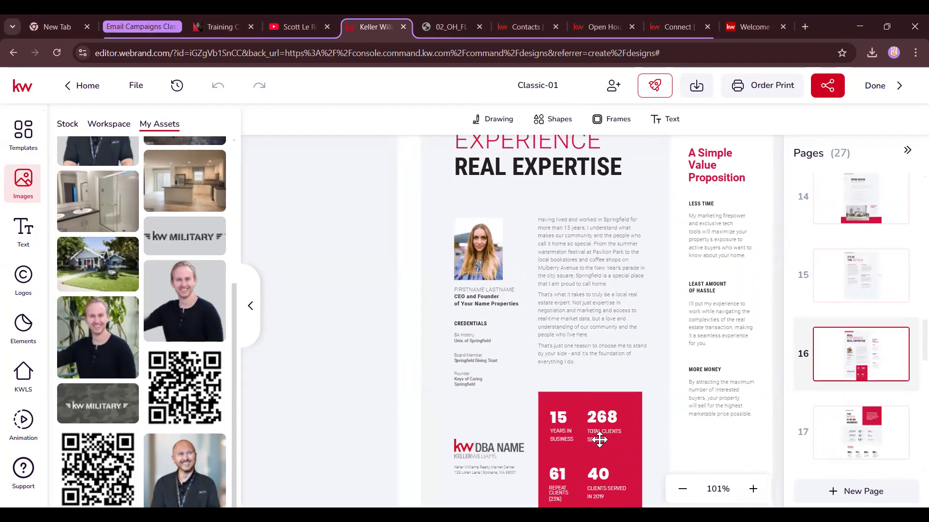
pyautogui.scroll(-1, 511, 390)
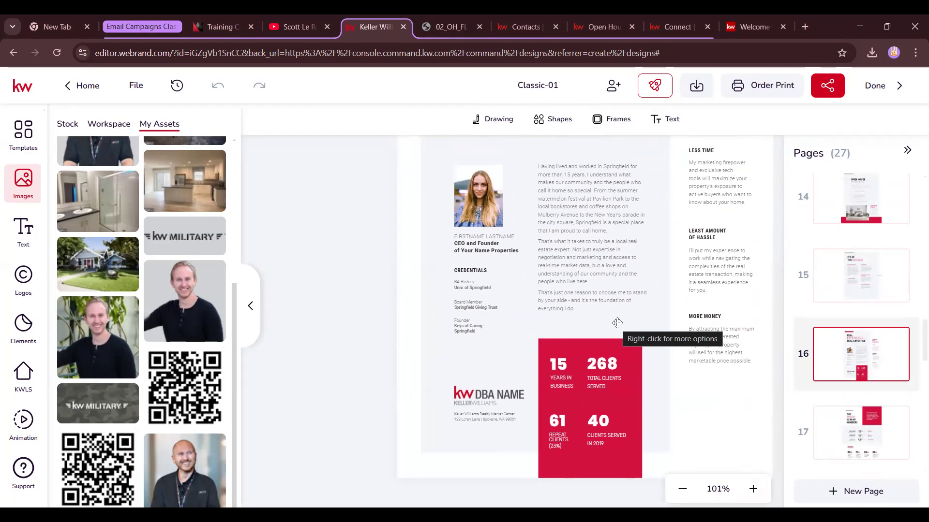
pyautogui.scroll(3, 617, 322)
pyautogui.scroll(-2, 851, 338)
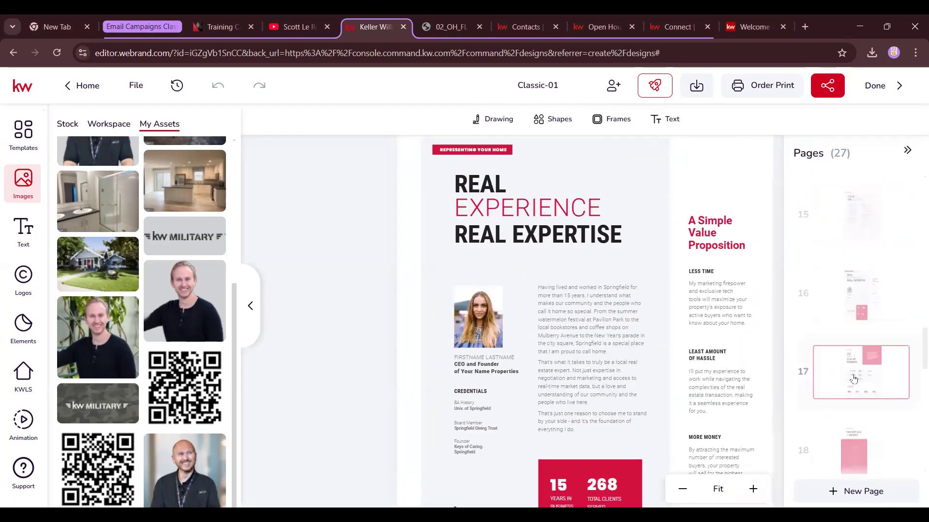
pyautogui.click(854, 379)
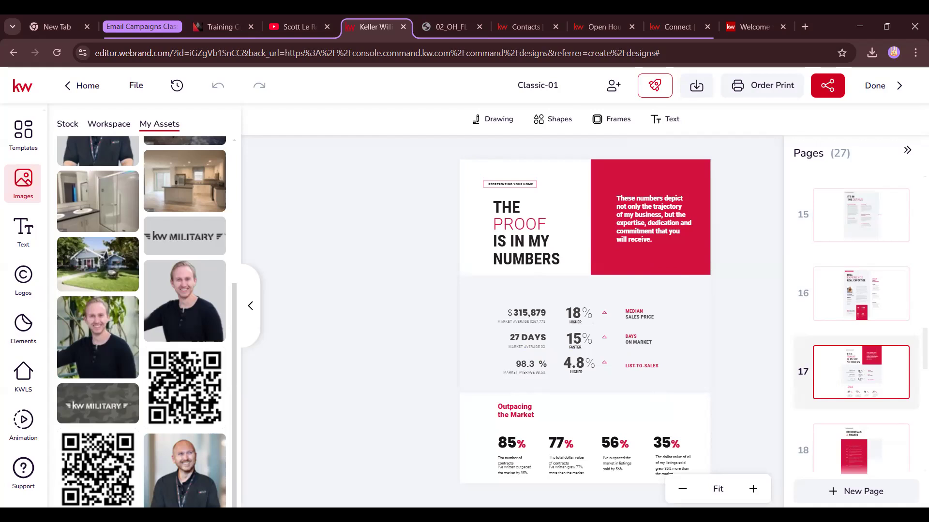
# View page 18, Credentials & Awards, then page 19, zoomed in three times
pyautogui.scroll(-1, 877, 387)
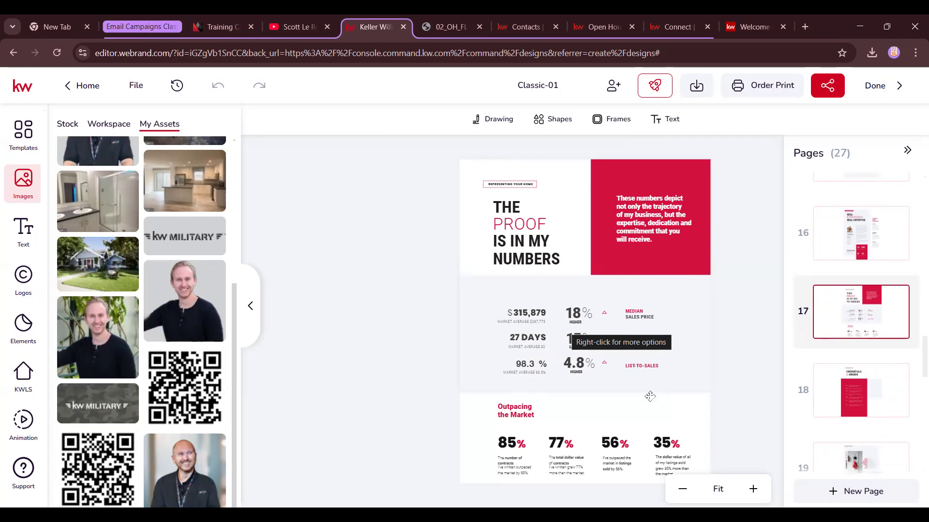
pyautogui.click(881, 420)
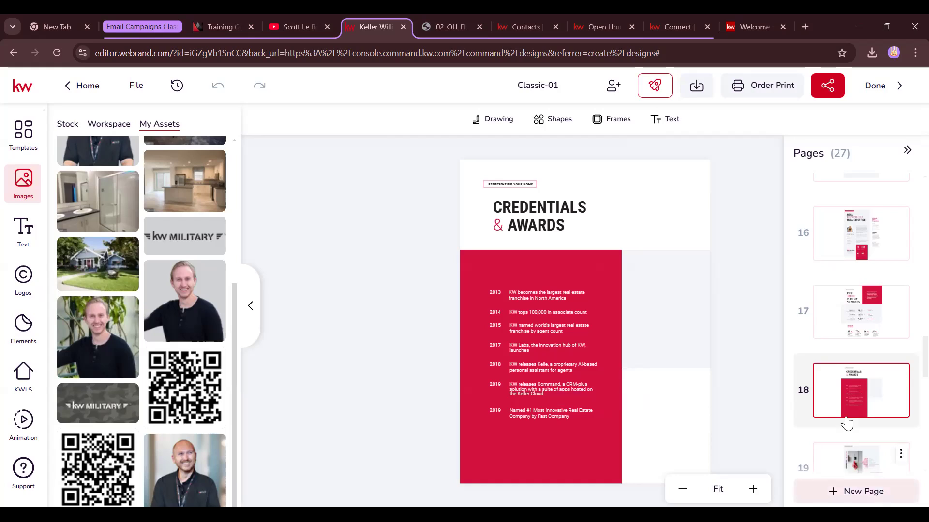
pyautogui.scroll(-3, 846, 421)
pyautogui.click(872, 363)
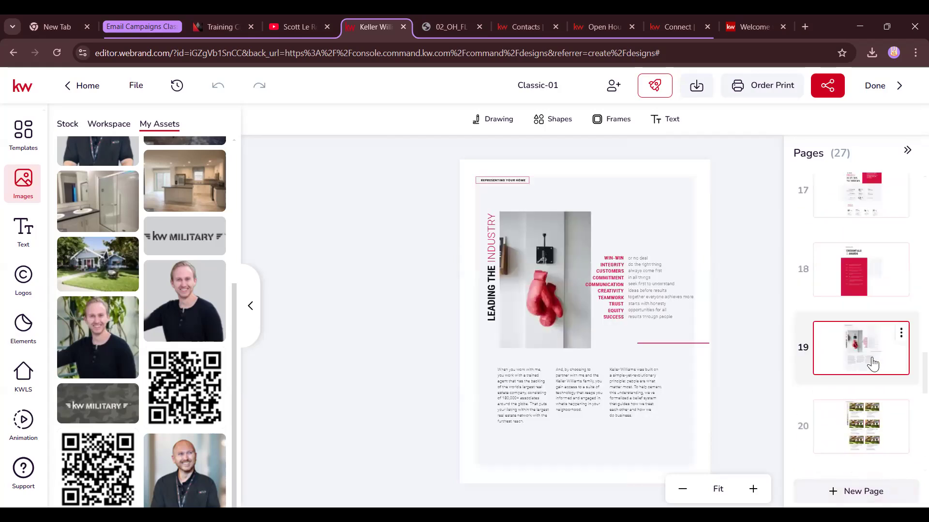
pyautogui.click(754, 489)
pyautogui.click(754, 490)
pyautogui.click(753, 489)
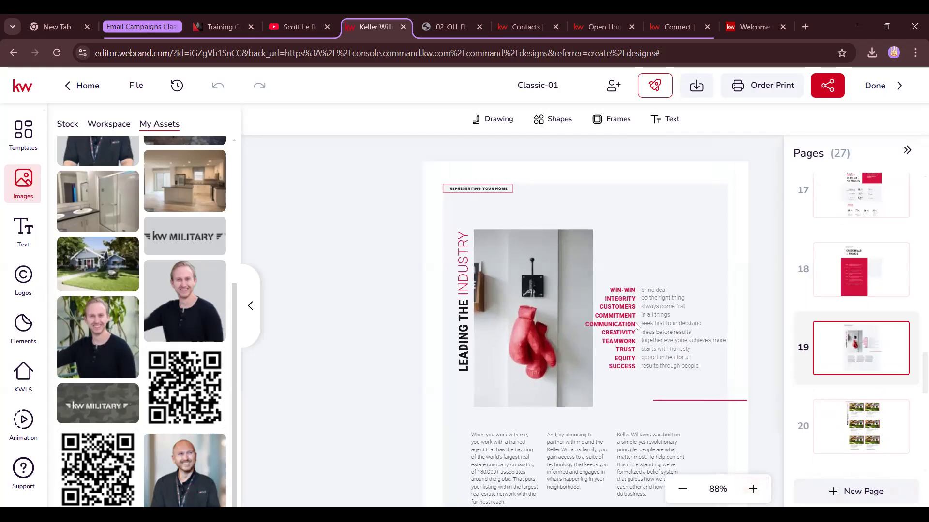
# Move through page 20's portfolio grid and page 21, landing on page 22, Featured Listings
pyautogui.click(859, 435)
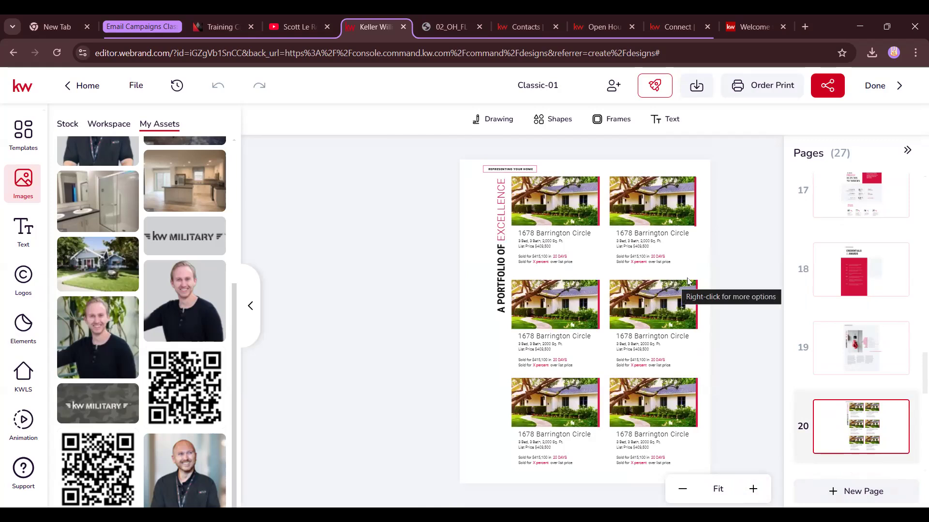
pyautogui.scroll(-3, 895, 404)
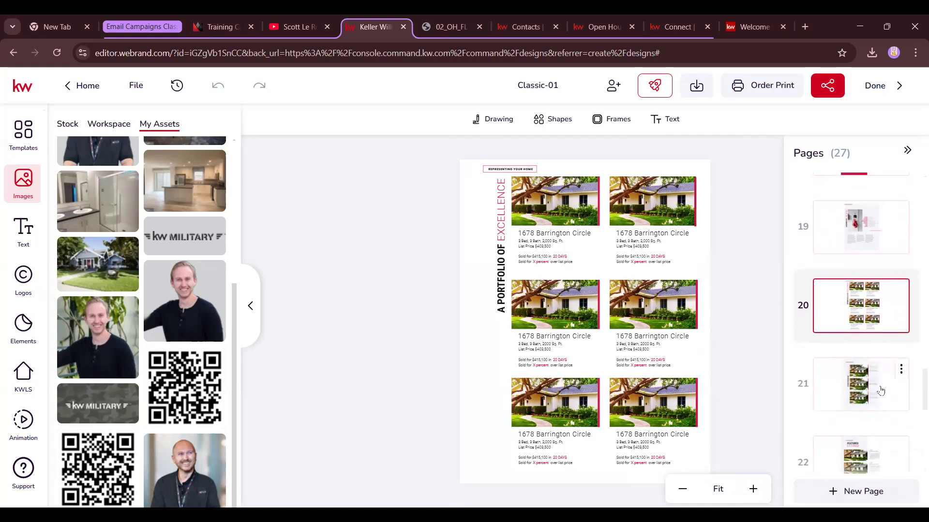
pyautogui.click(880, 391)
pyautogui.scroll(-1, 880, 389)
pyautogui.click(880, 409)
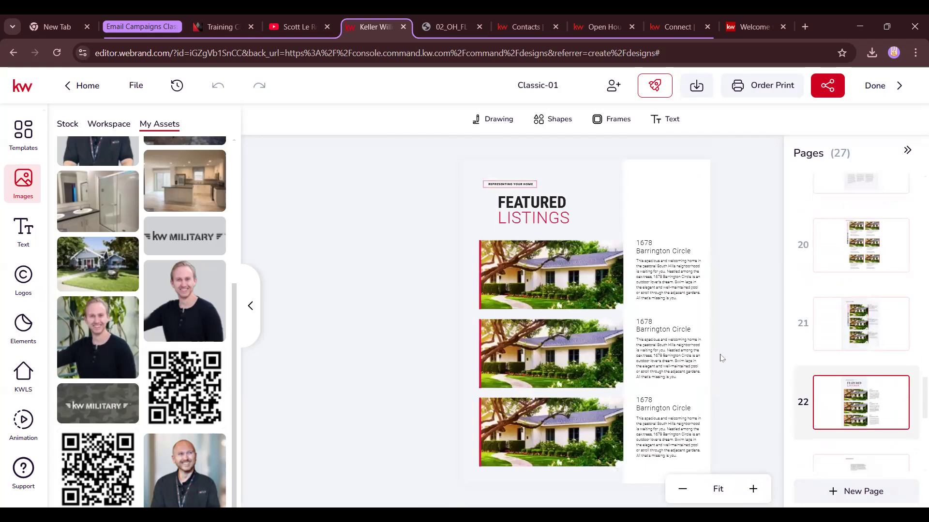
# Go through Testimonials, A Promise, Selling Safely and The Bottom Line, ending on page 27
pyautogui.scroll(-3, 842, 337)
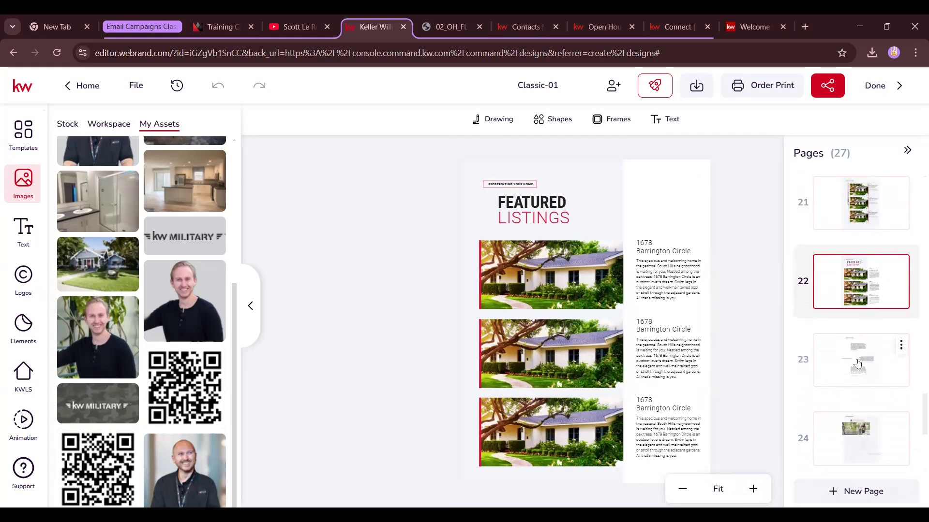
pyautogui.click(859, 362)
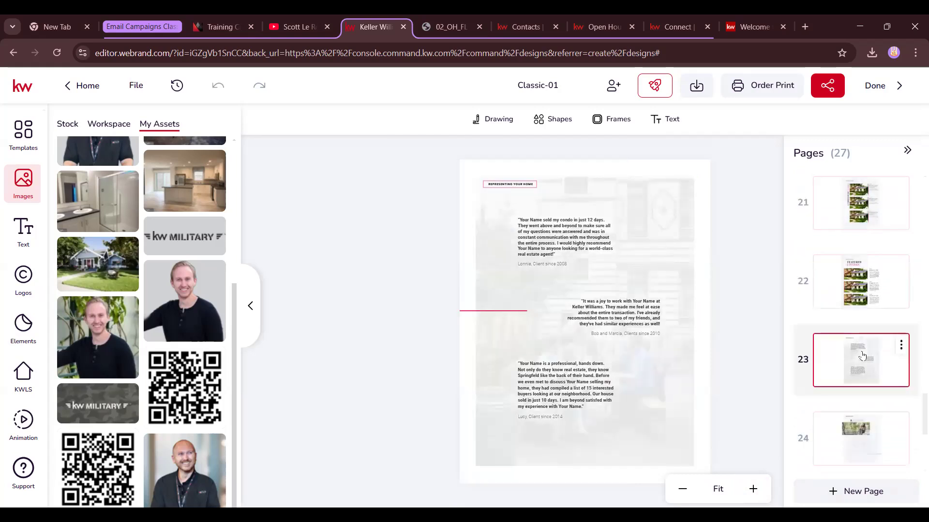
pyautogui.scroll(-3, 813, 295)
pyautogui.click(854, 321)
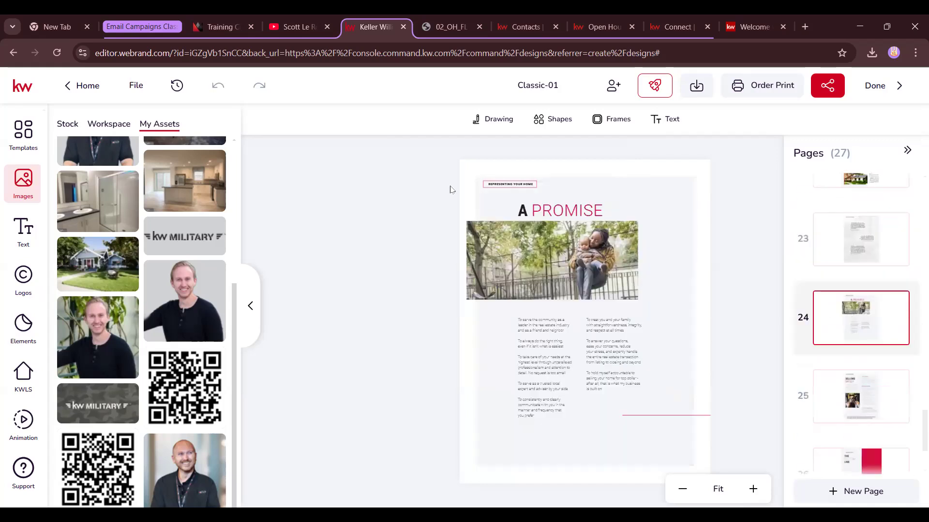
pyautogui.click(861, 386)
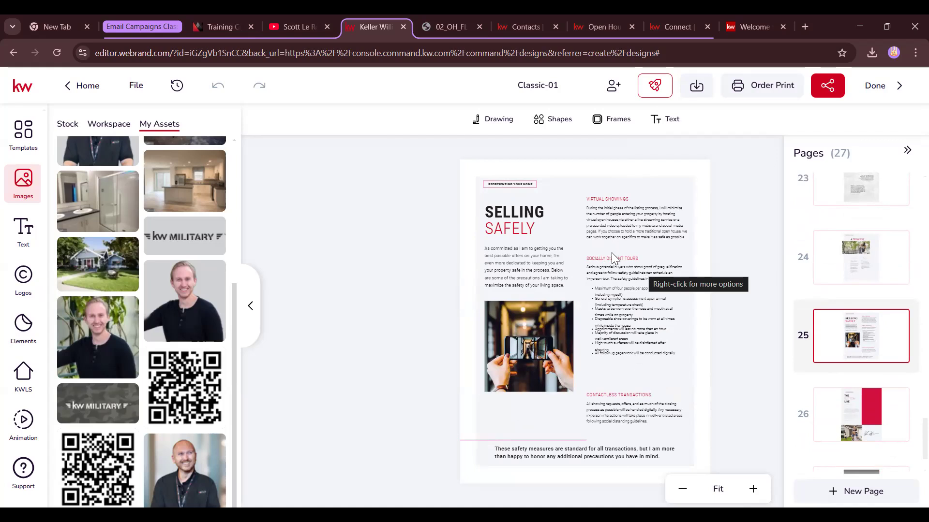
pyautogui.scroll(-1, 876, 369)
pyautogui.scroll(-1, 876, 370)
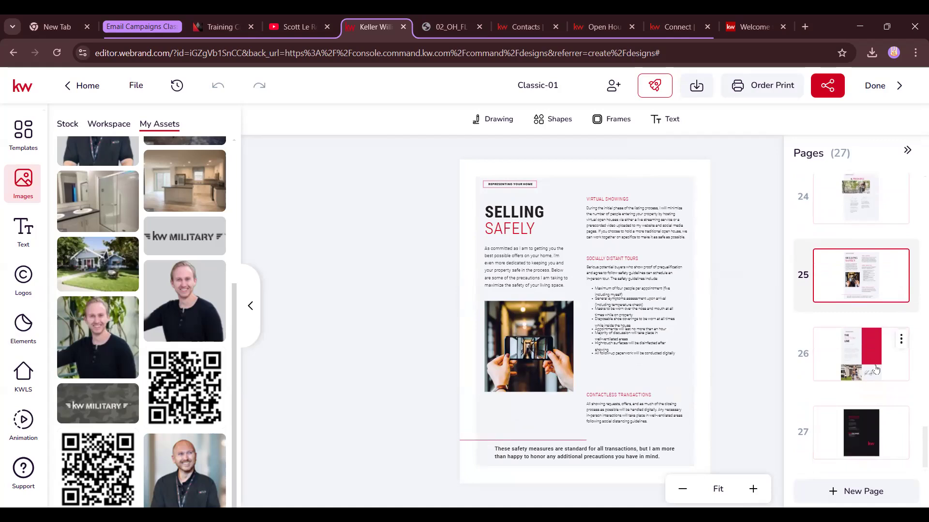
pyautogui.click(876, 370)
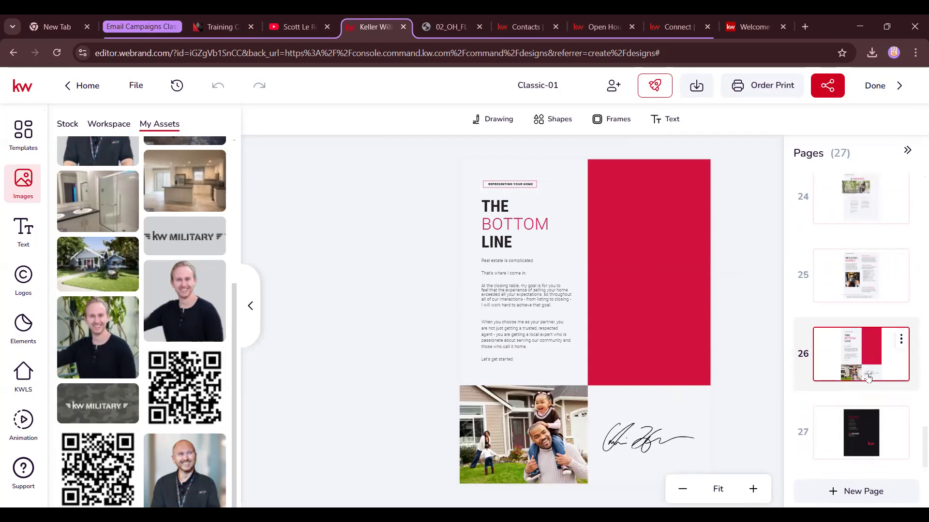
pyautogui.click(855, 426)
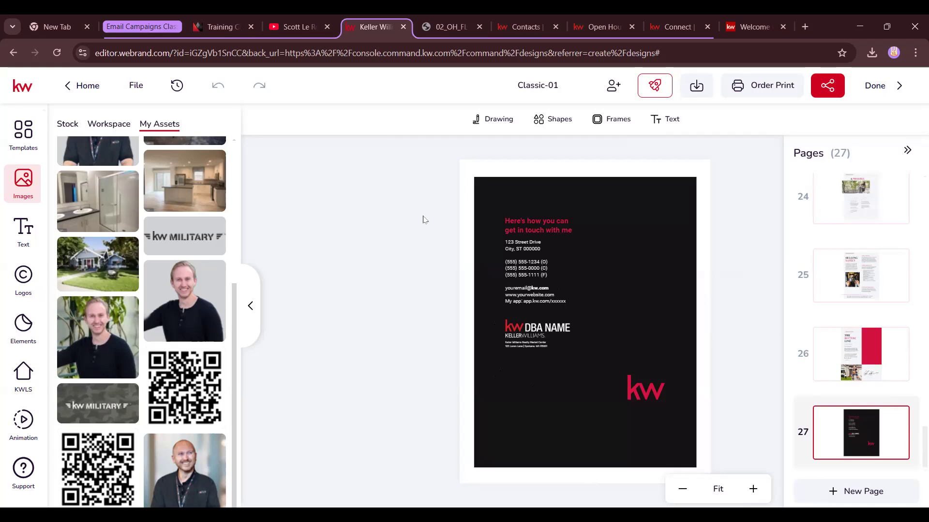
# Add a circle frame at the top right and fill it with the agent photo
pyautogui.click(613, 119)
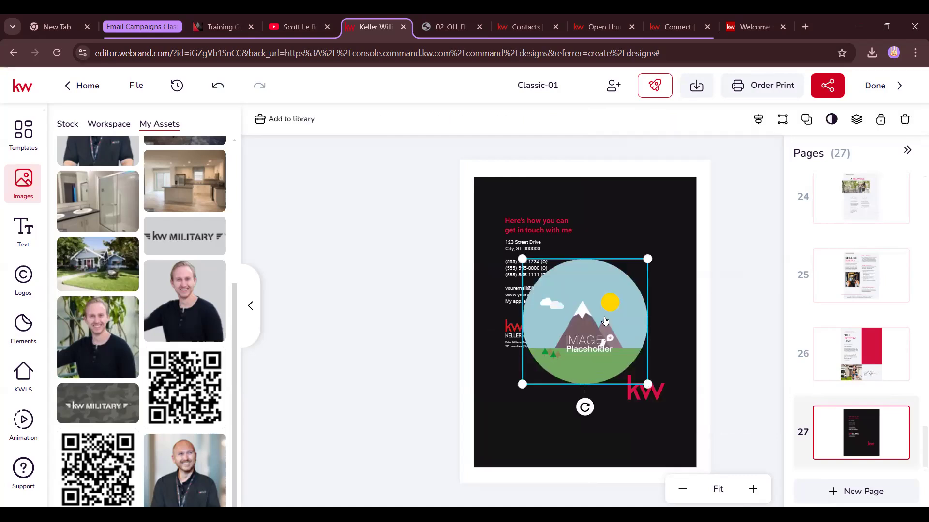
pyautogui.moveTo(521, 259); pyautogui.dragTo(618, 233)
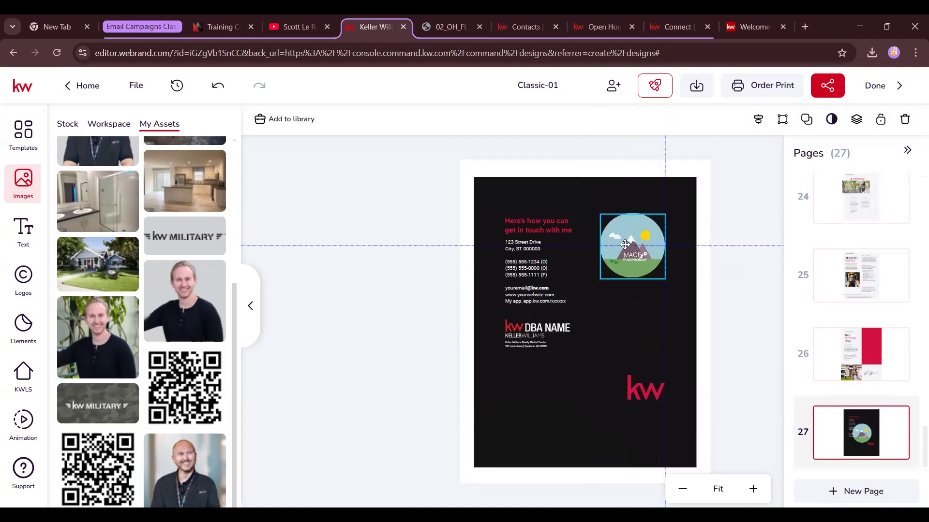
pyautogui.click(184, 472)
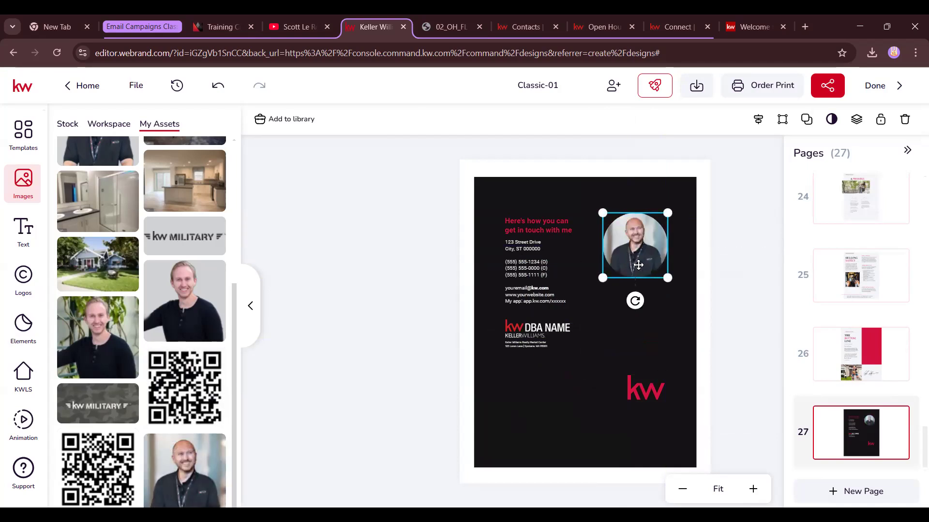
# Delete the red kw logo and place a small QR code beside the DBA NAME block
pyautogui.click(649, 395)
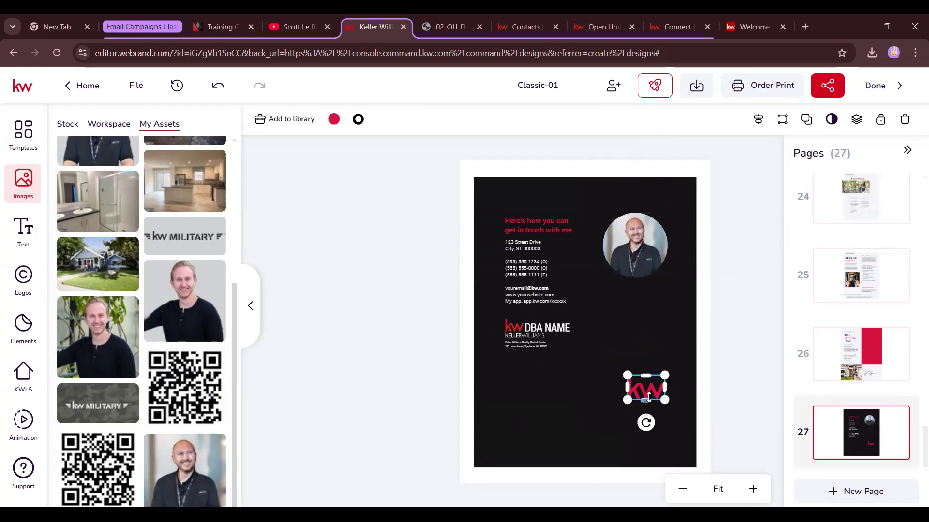
pyautogui.press('Delete')
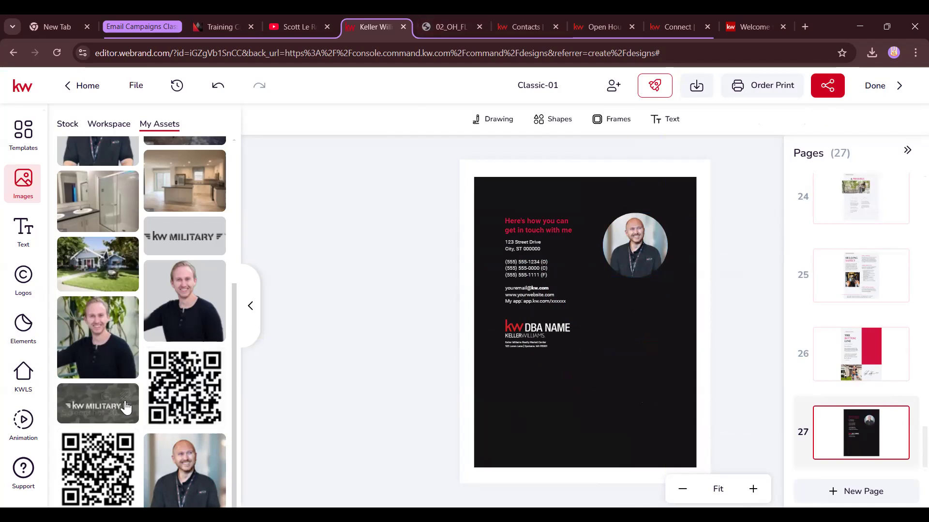
pyautogui.moveTo(183, 382)
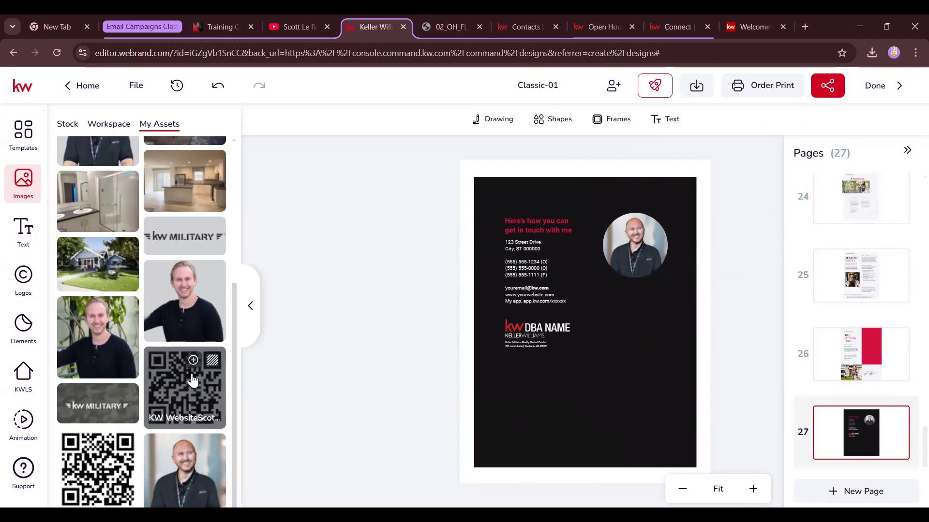
pyautogui.click(192, 380)
pyautogui.moveTo(473, 228); pyautogui.dragTo(646, 334)
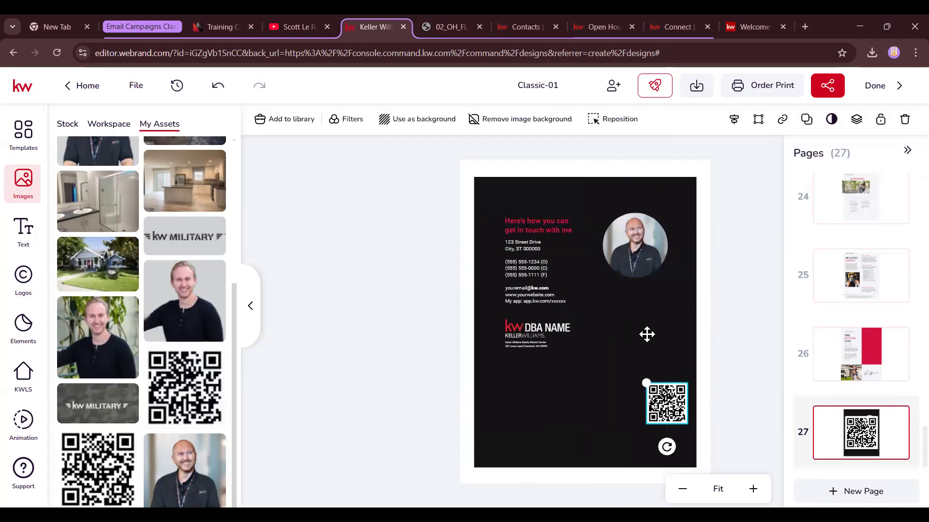
pyautogui.moveTo(674, 417); pyautogui.dragTo(646, 340)
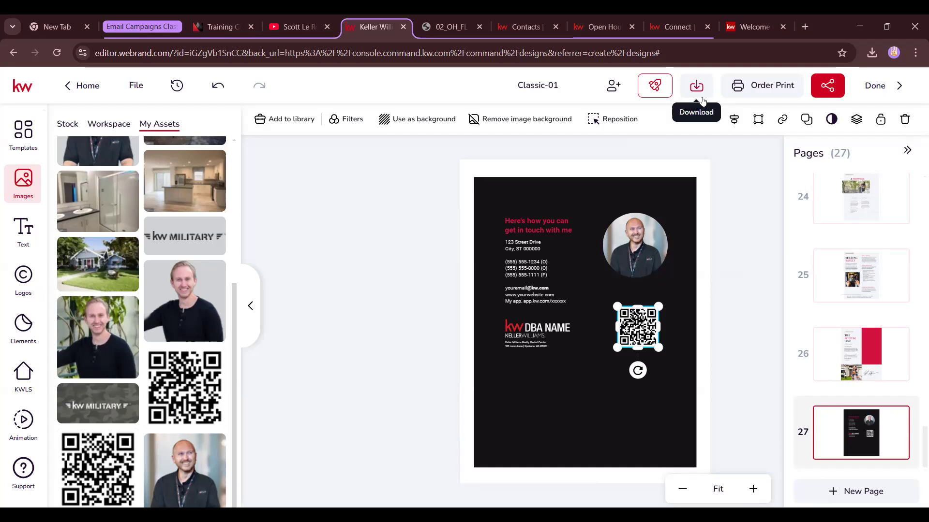
# Download all 27 pages of Classic-01 as a PDF Standard file
pyautogui.click(700, 90)
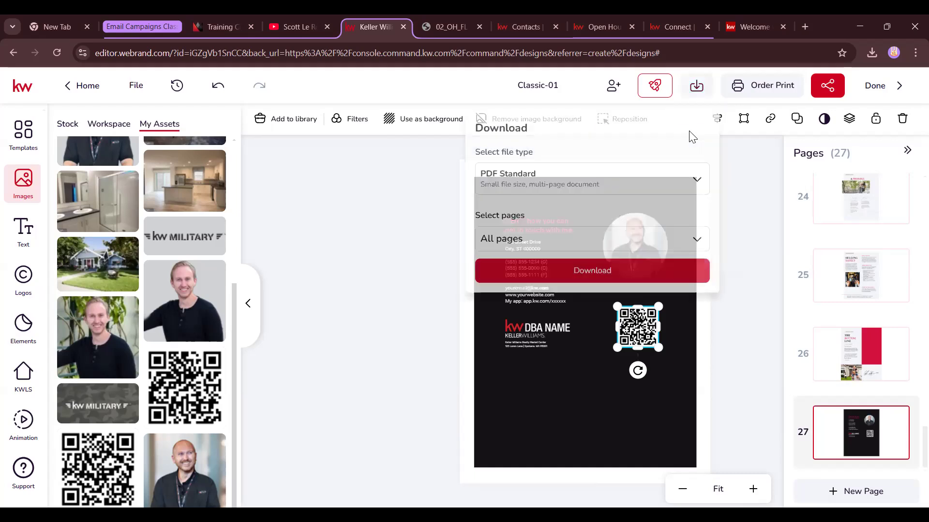
pyautogui.click(611, 269)
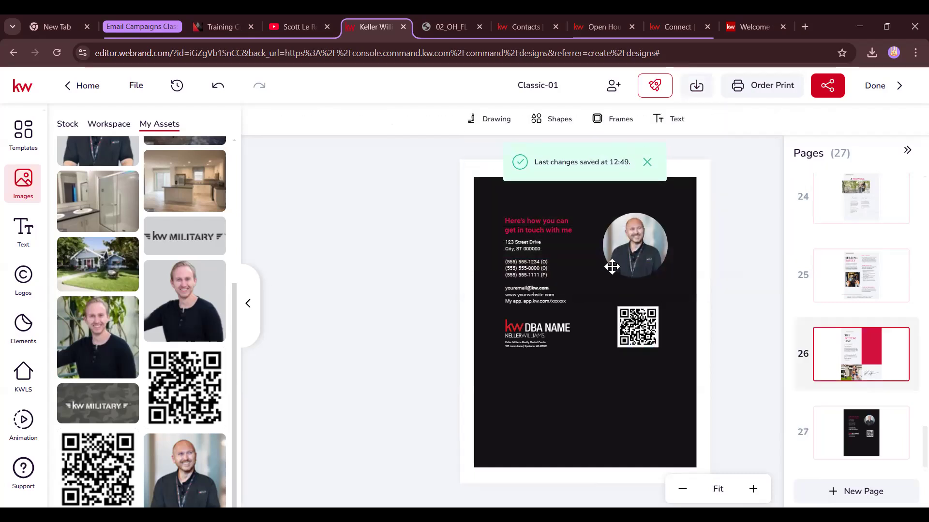
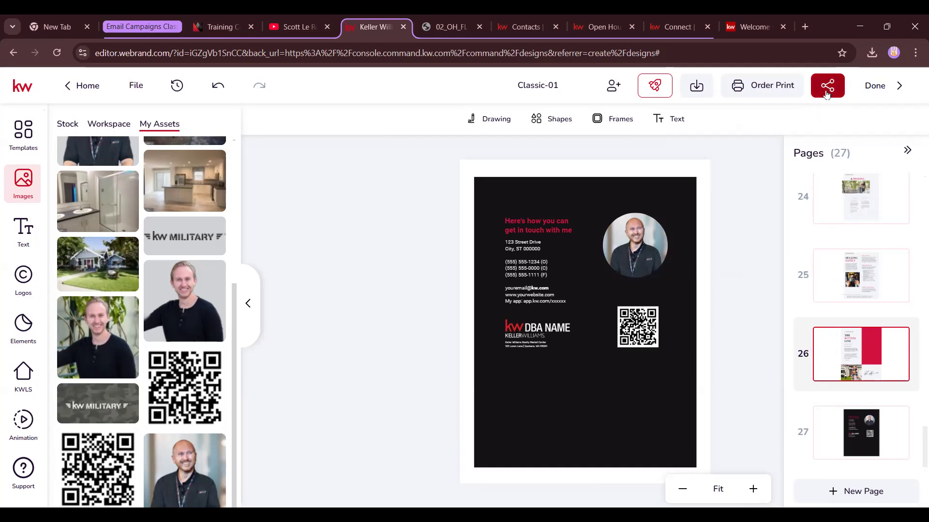
# Save the Classic-01 design changes and select the page background on the canvas
pyautogui.click(878, 87)
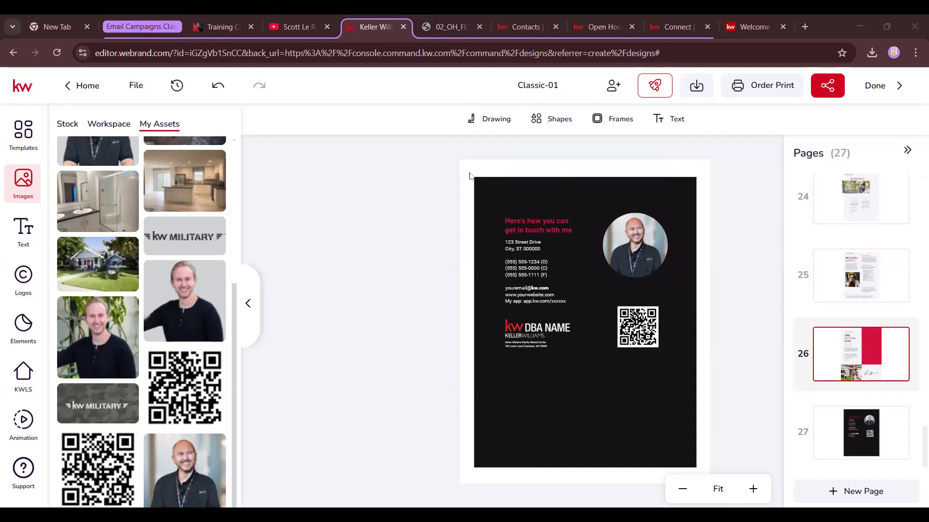
pyautogui.click(581, 180)
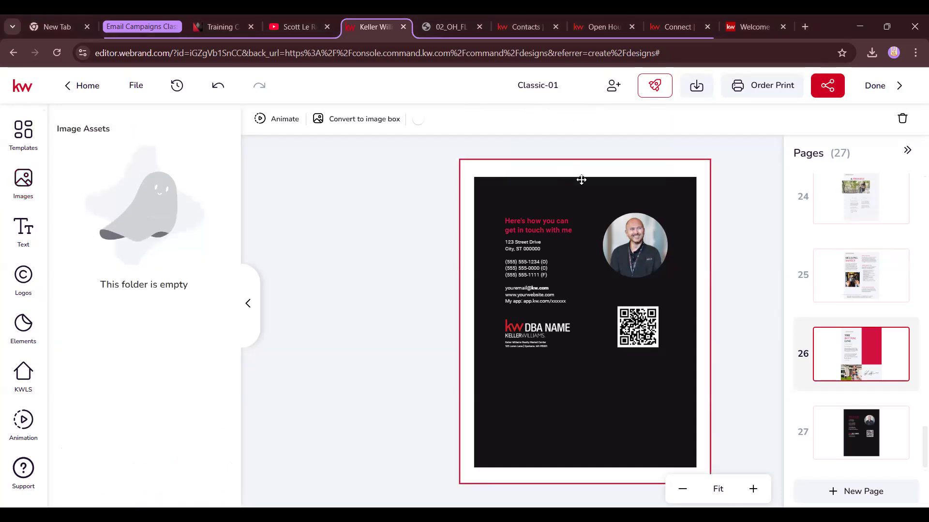
pyautogui.click(723, 243)
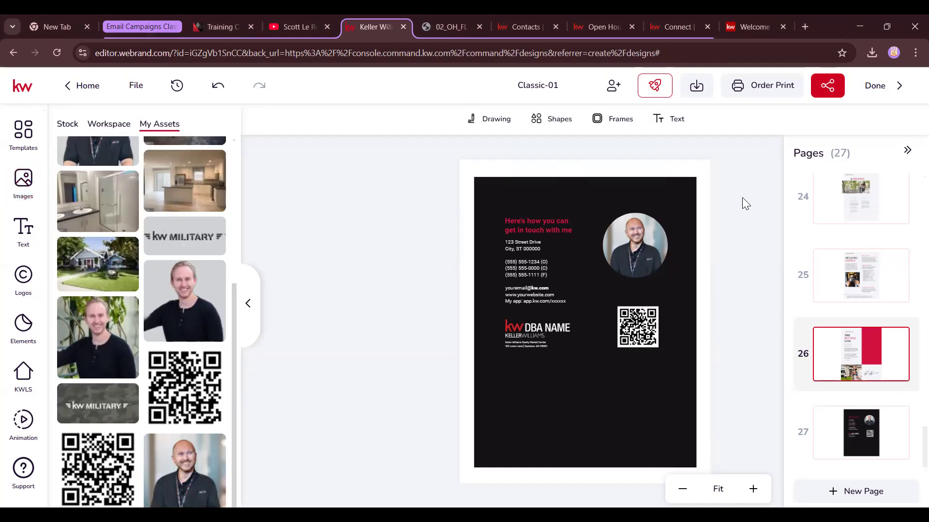
pyautogui.click(617, 120)
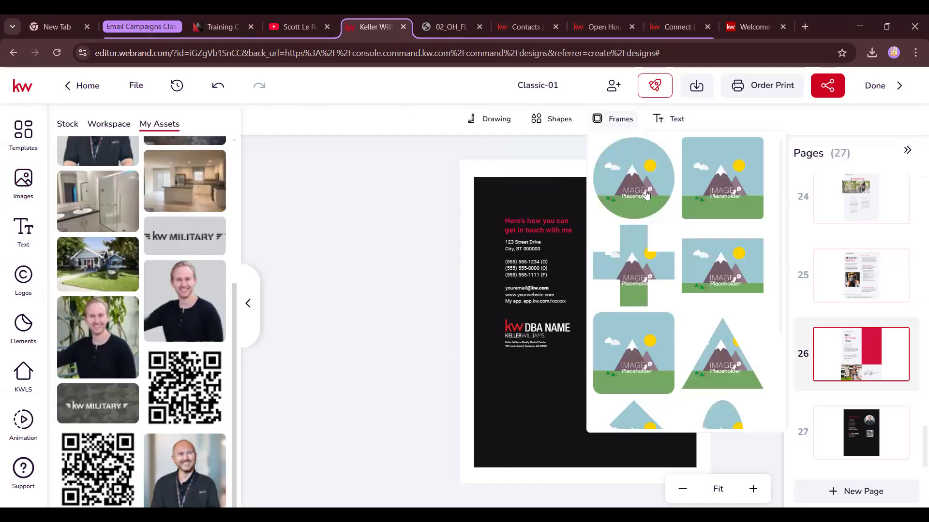
pyautogui.click(642, 160)
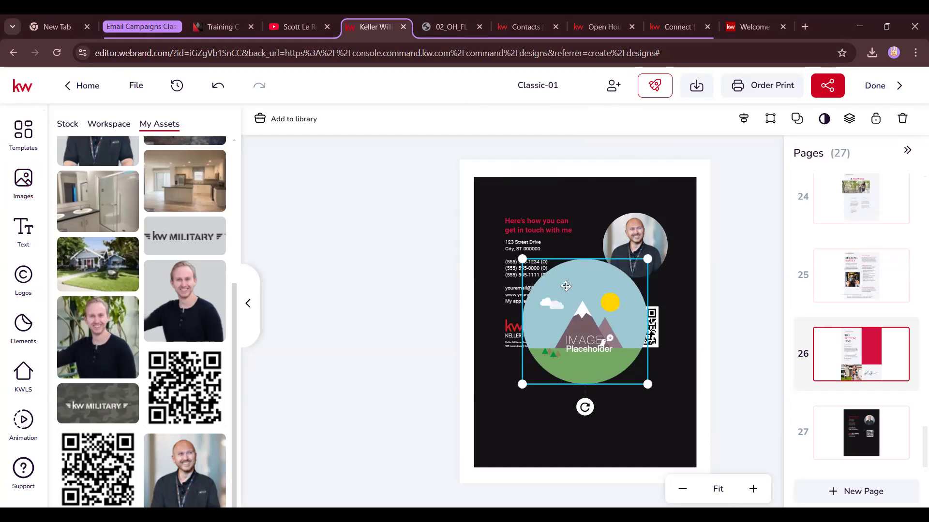
pyautogui.moveTo(570, 297); pyautogui.dragTo(583, 331)
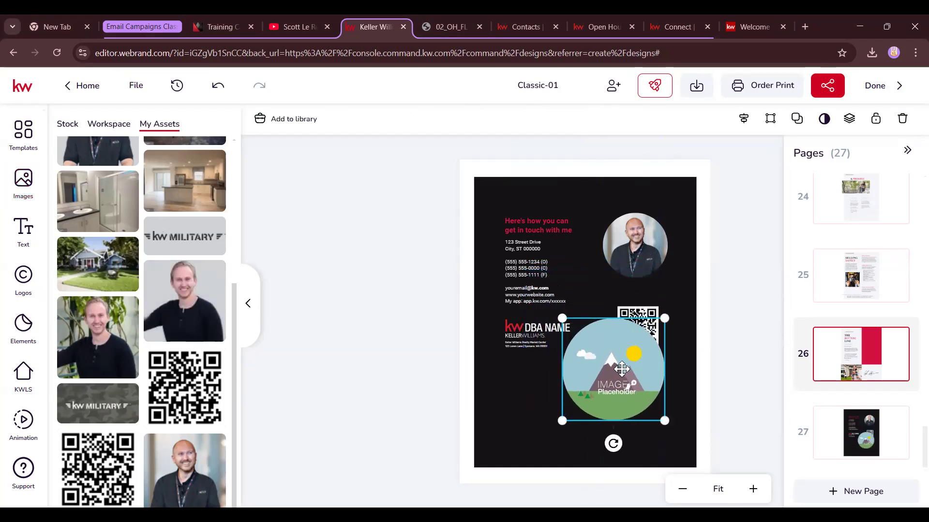
pyautogui.moveTo(216, 295); pyautogui.dragTo(613, 369)
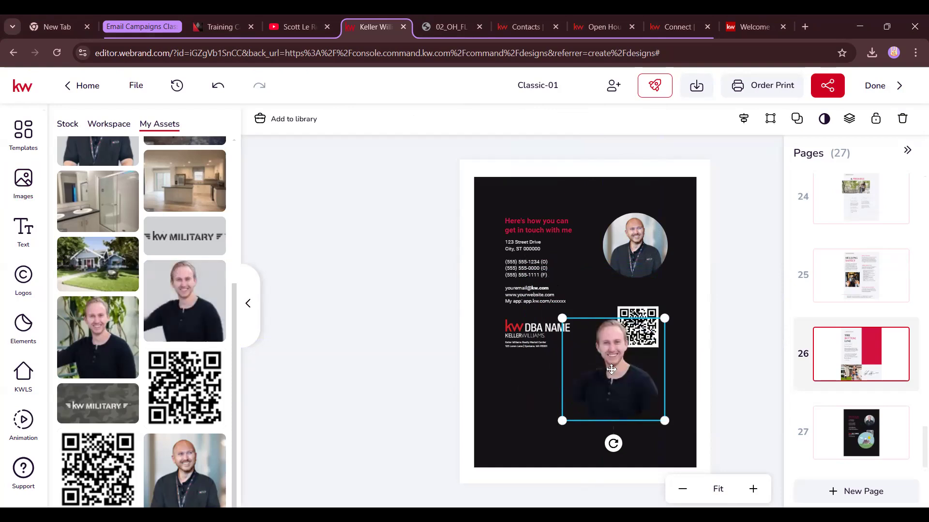
pyautogui.press('Delete')
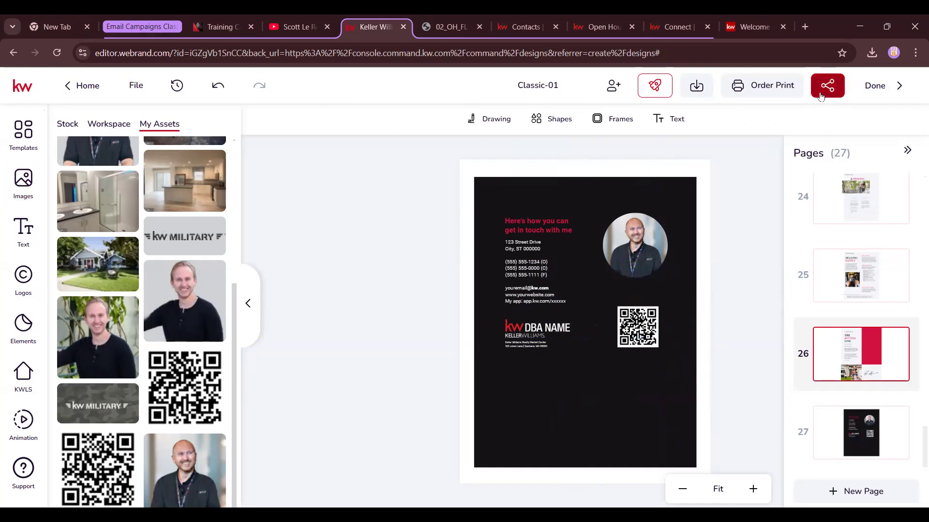
# Save the Classic-01 design and close the 02_OH_FL and Contacts browser tabs
pyautogui.click(898, 94)
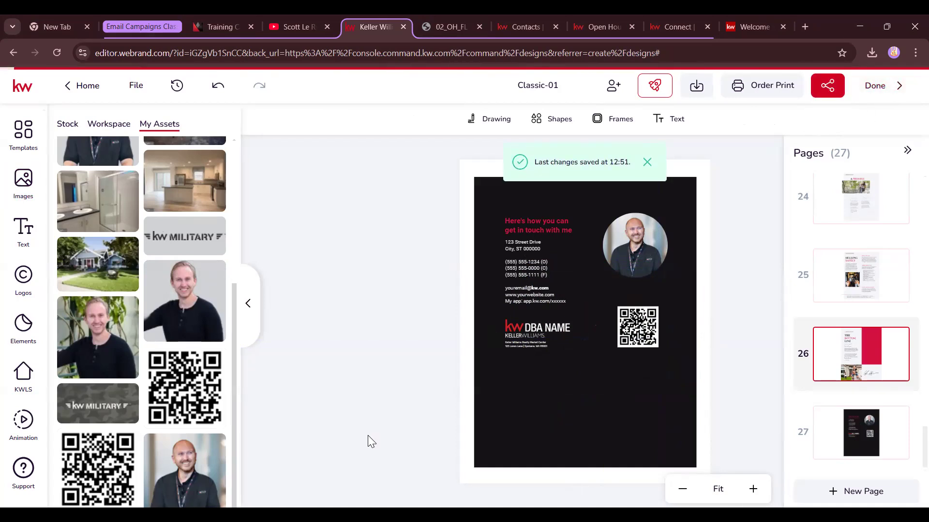
pyautogui.click(875, 92)
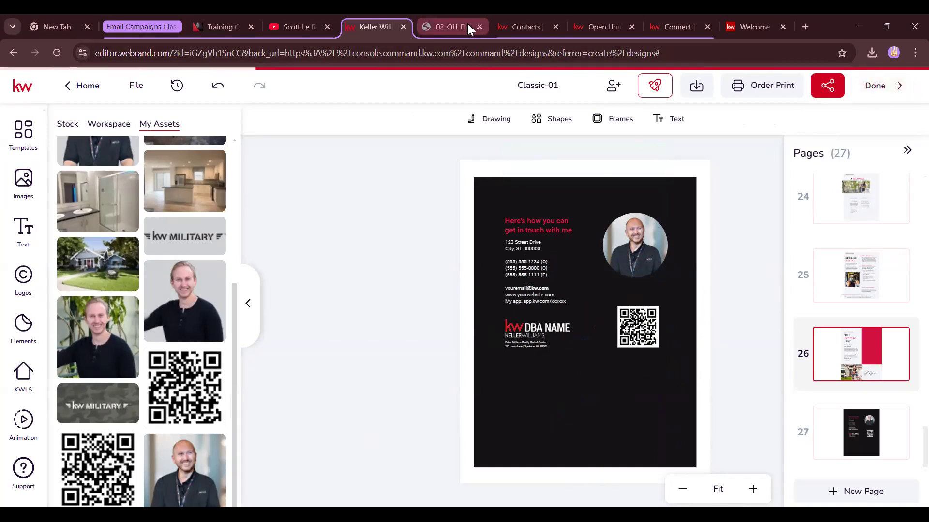
pyautogui.click(479, 26)
pyautogui.click(480, 27)
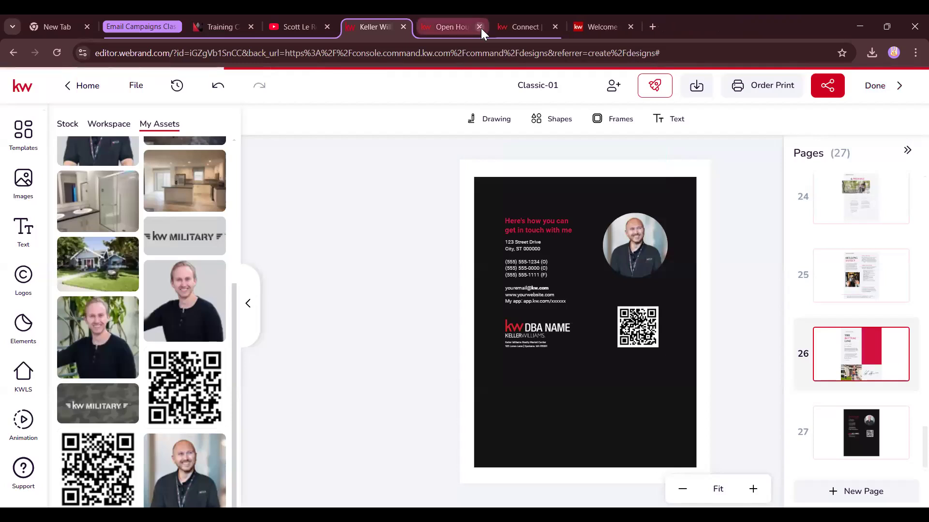
# Leave the editor and go to agent.kw.com for the KW Command home dashboard
pyautogui.click(78, 89)
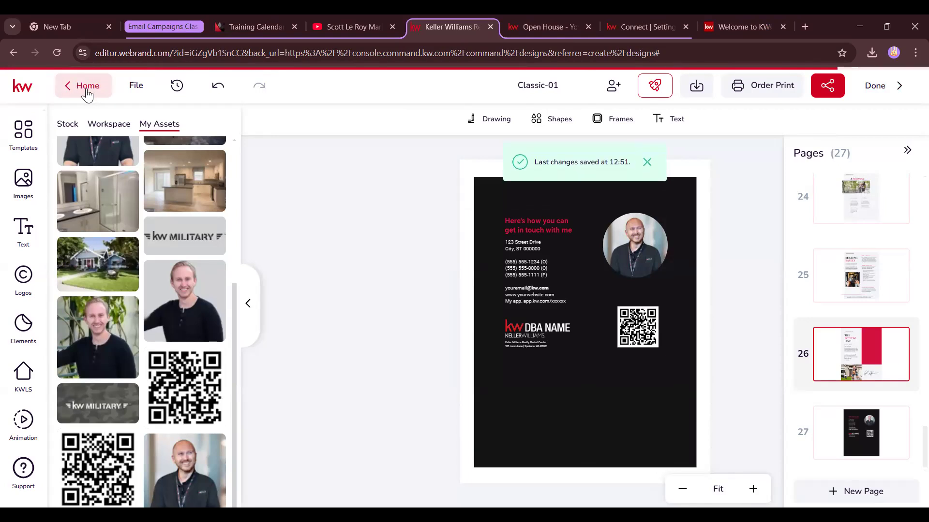
pyautogui.click(150, 53)
pyautogui.write('age')
pyautogui.press('Return')
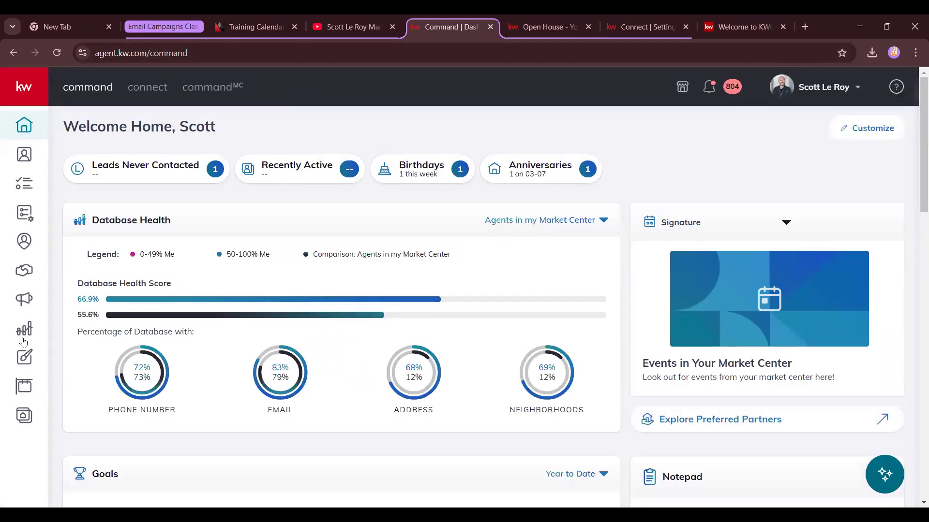
# Open the saved designs list and filter it to Print designs only
pyautogui.click(24, 358)
pyautogui.scroll(-1, 565, 333)
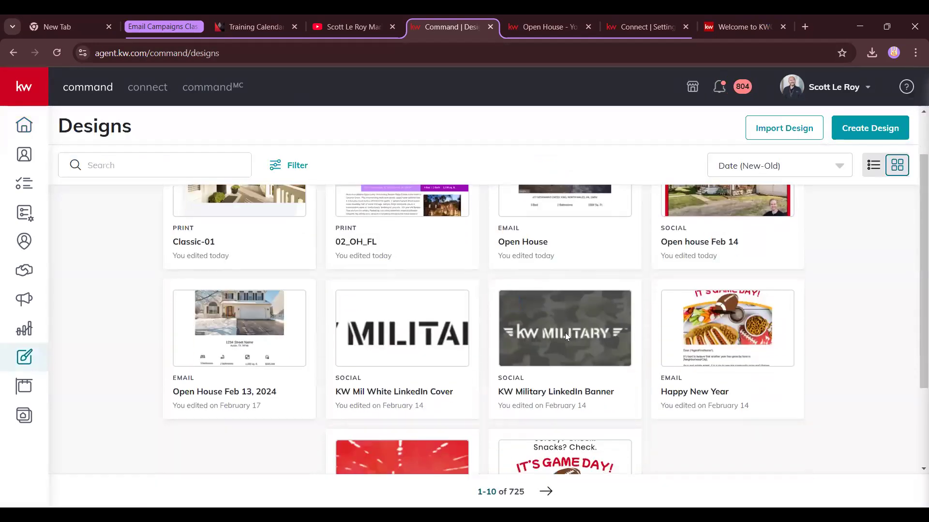
pyautogui.scroll(-2, 571, 341)
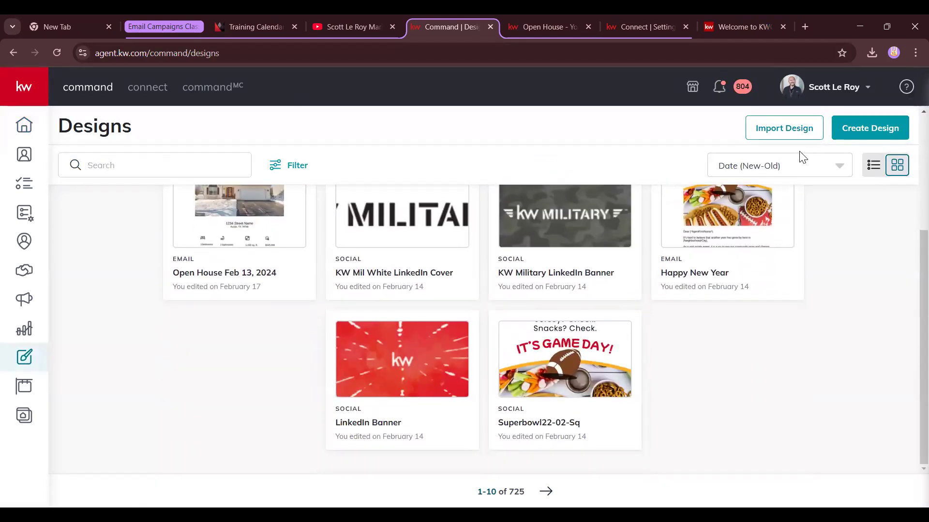
pyautogui.click(794, 170)
pyautogui.click(287, 167)
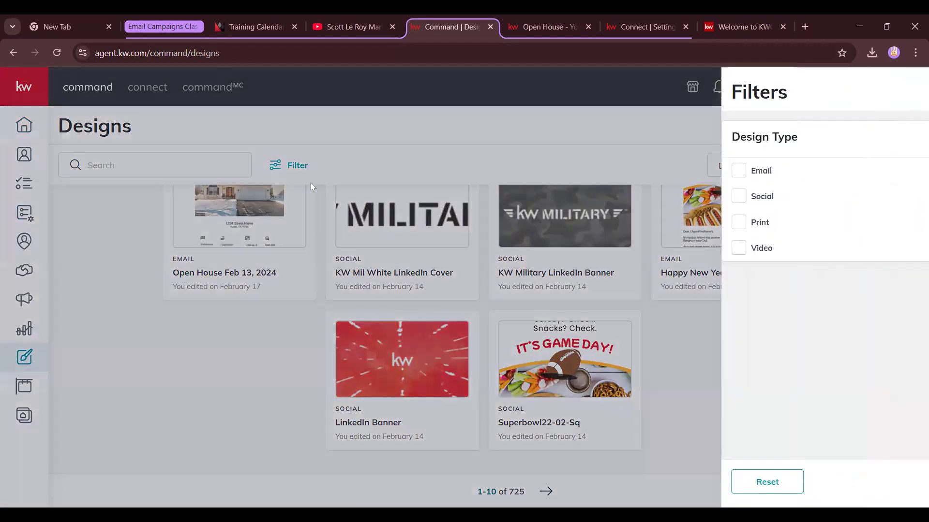
pyautogui.click(662, 224)
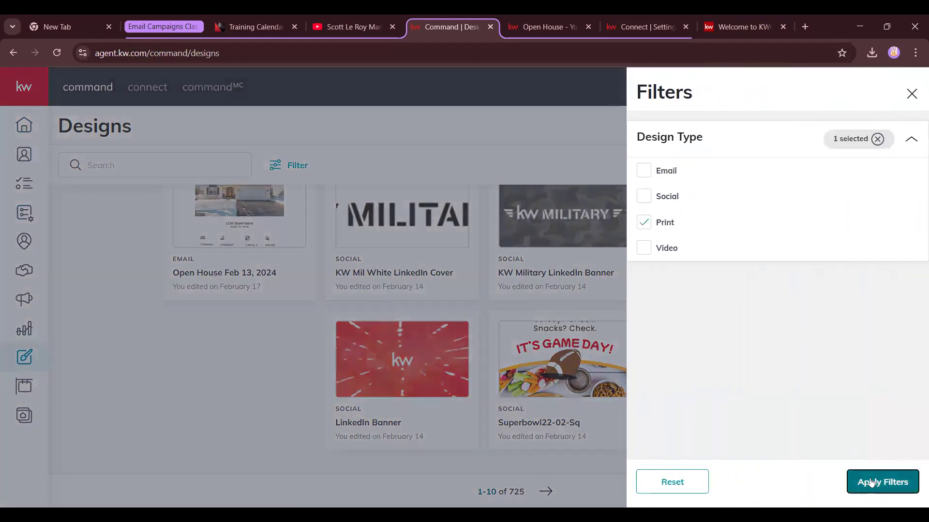
pyautogui.click(869, 482)
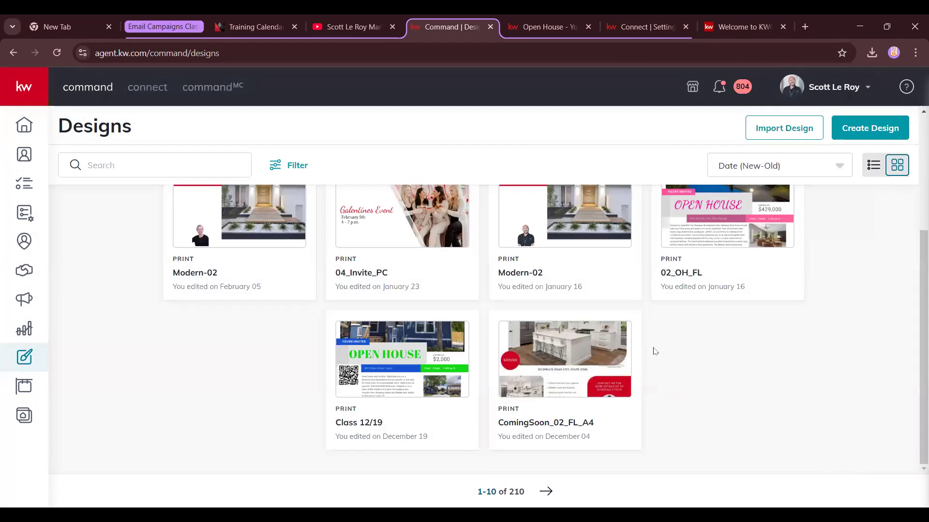
# Open the Modern-02 print design in the editor
pyautogui.scroll(1, 653, 351)
pyautogui.scroll(2, 595, 348)
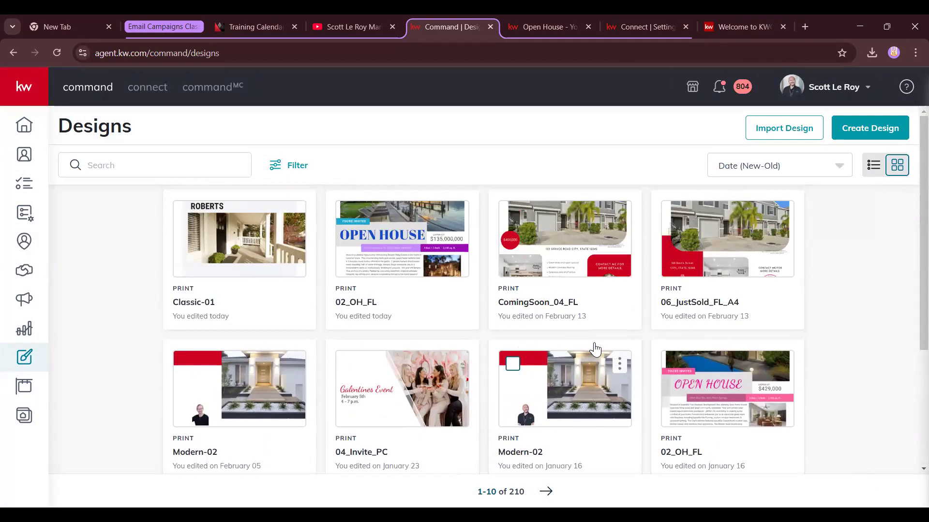
pyautogui.scroll(-1, 595, 349)
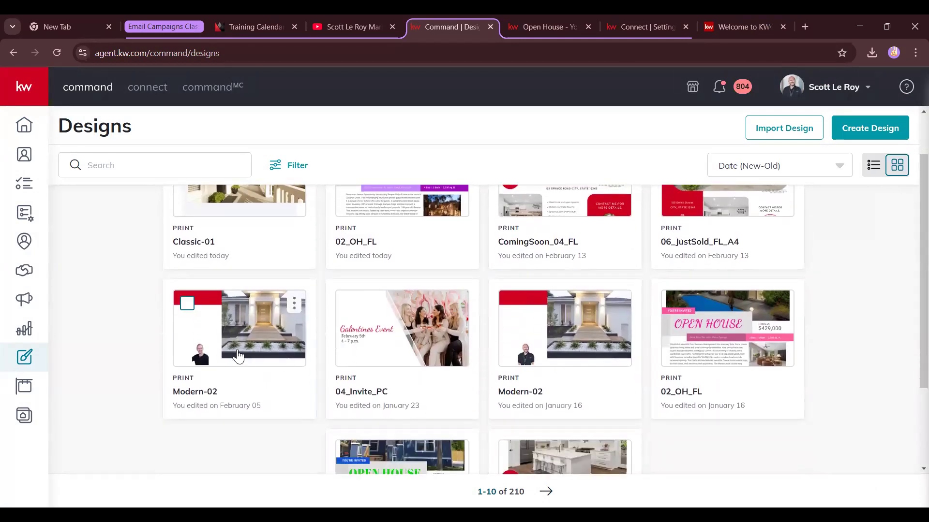
pyautogui.click(238, 355)
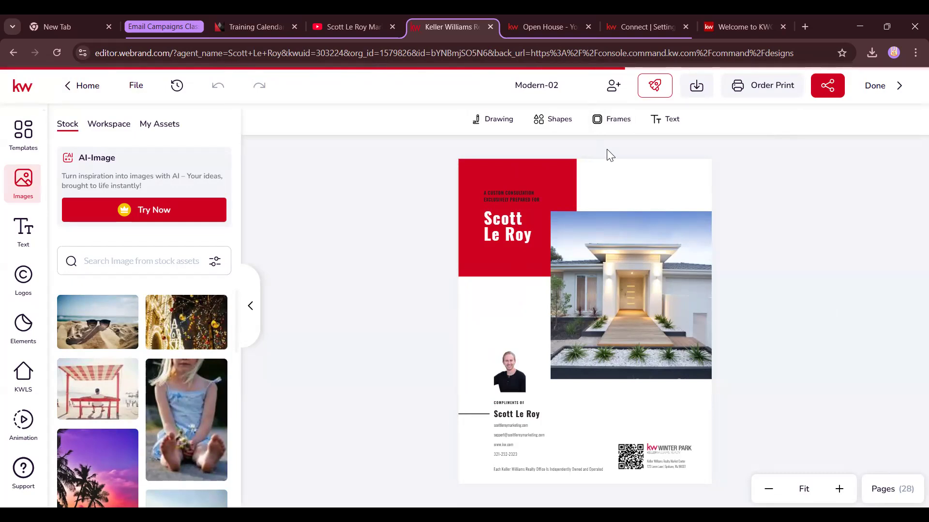
# Share Modern-02 with 'Anyone with the link' access and copy its viewer link
pyautogui.click(834, 90)
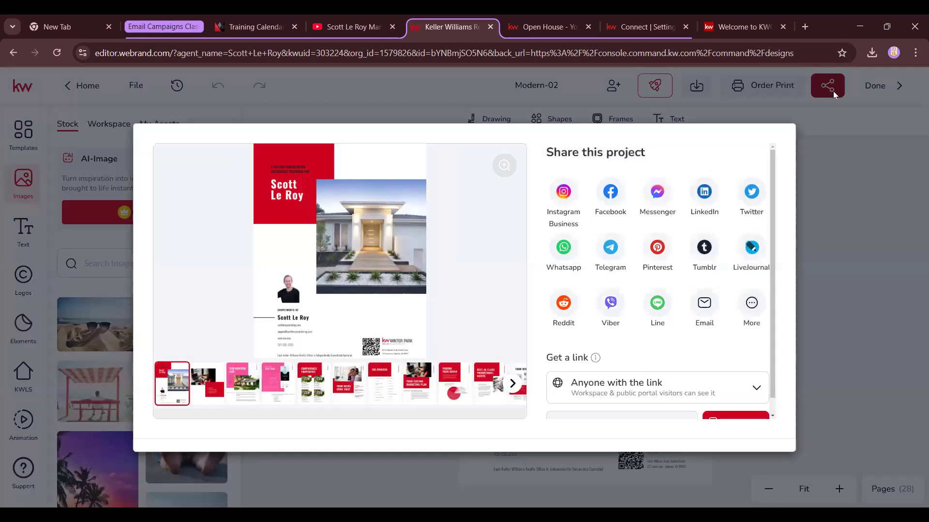
pyautogui.scroll(-1, 604, 303)
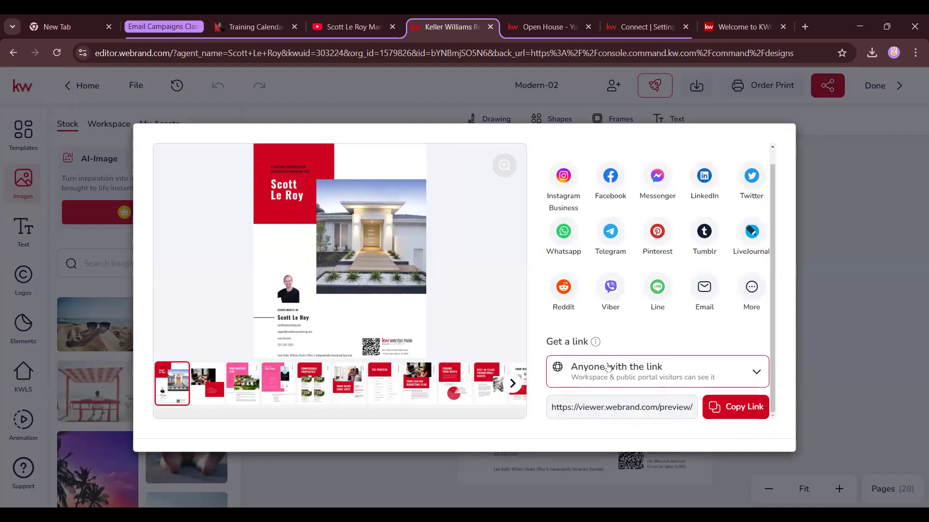
pyautogui.click(609, 370)
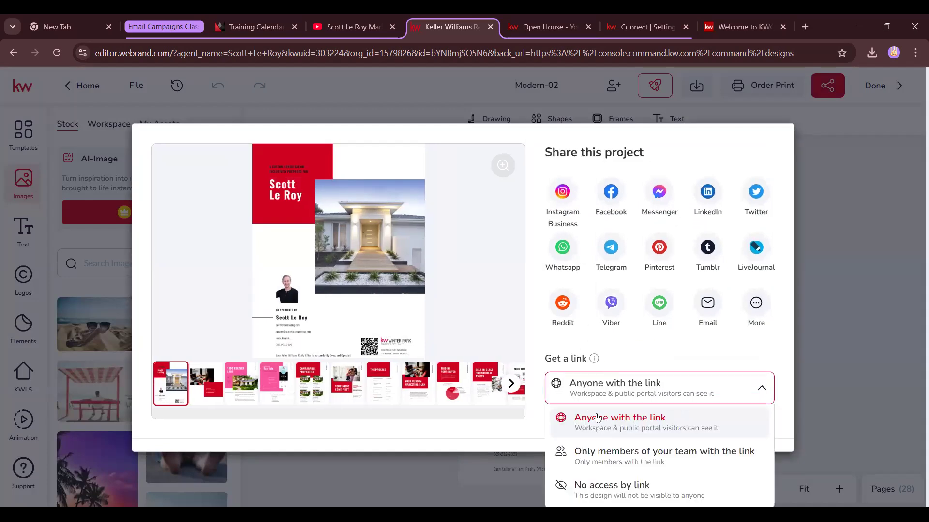
pyautogui.click(689, 358)
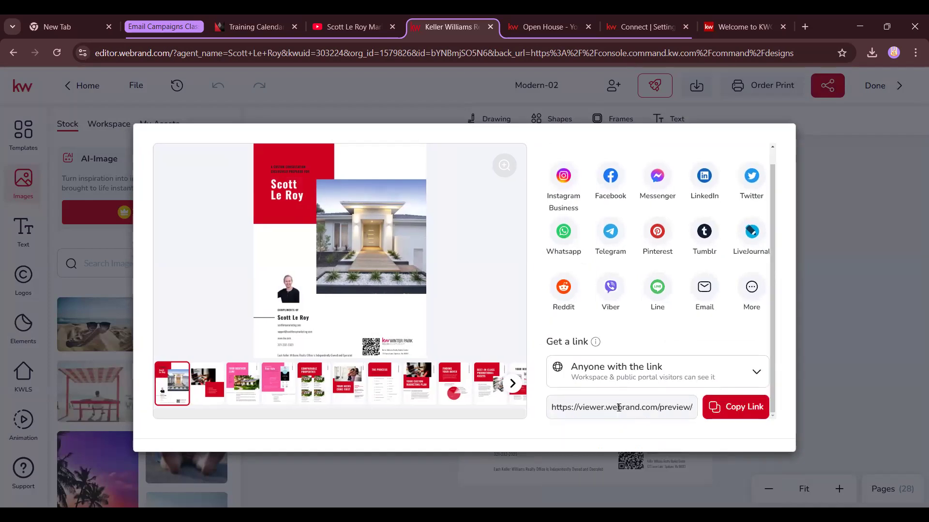
pyautogui.click(717, 419)
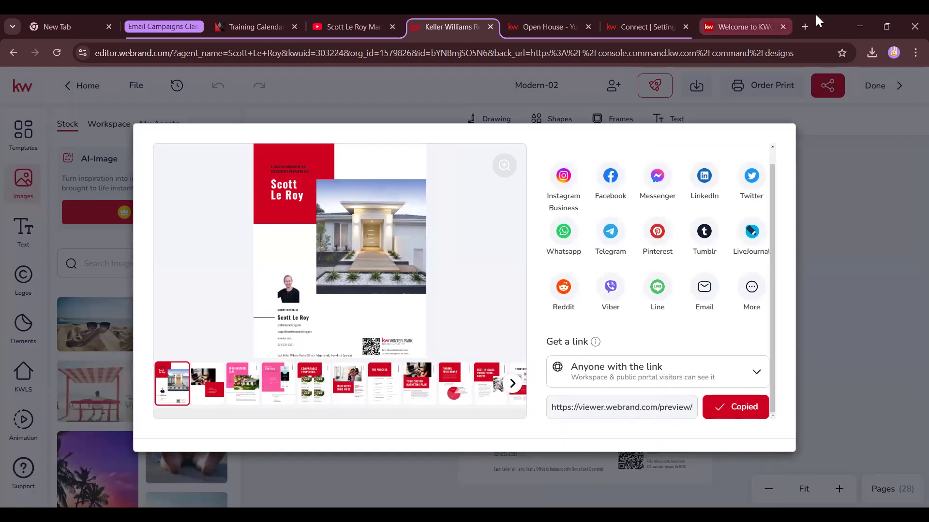
# Load the copied Modern-02 viewer link in a new Chrome tab
pyautogui.hotkey('ctrl', 't')
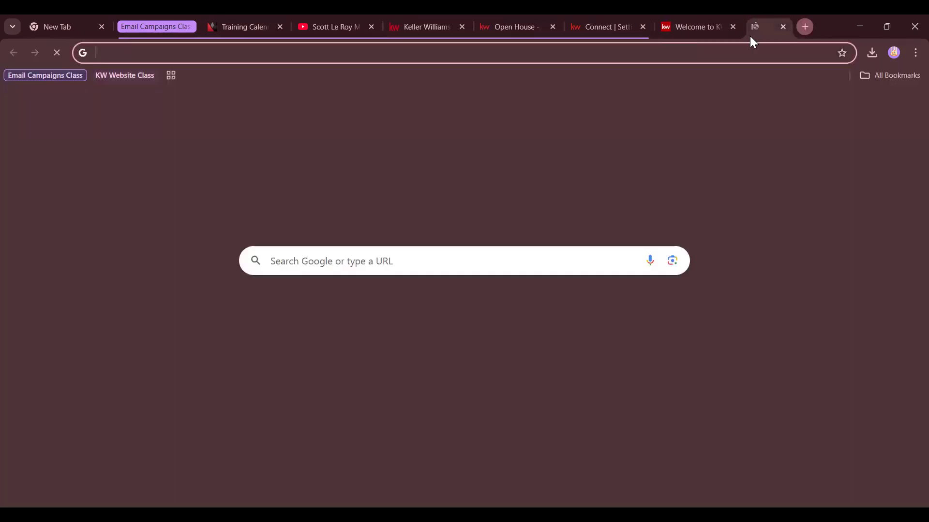
pyautogui.hotkey('ctrl', 'v')
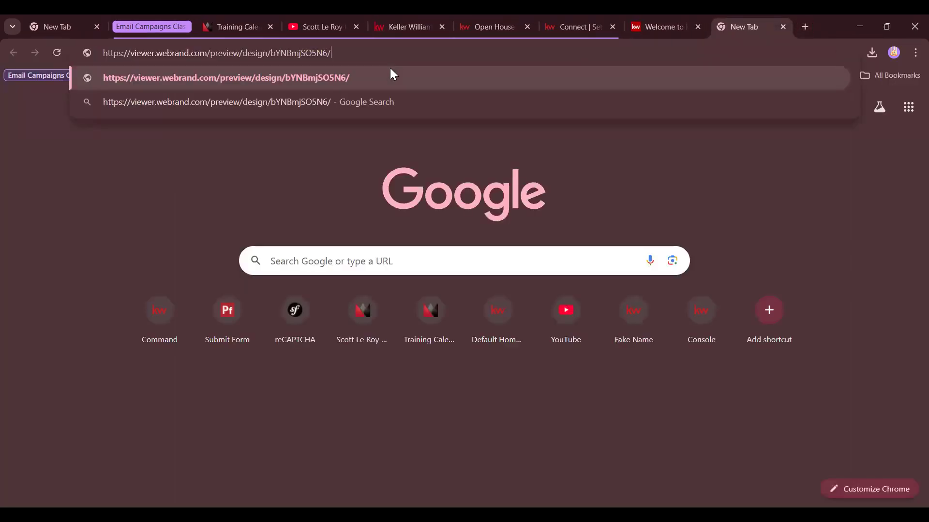
pyautogui.press('Return')
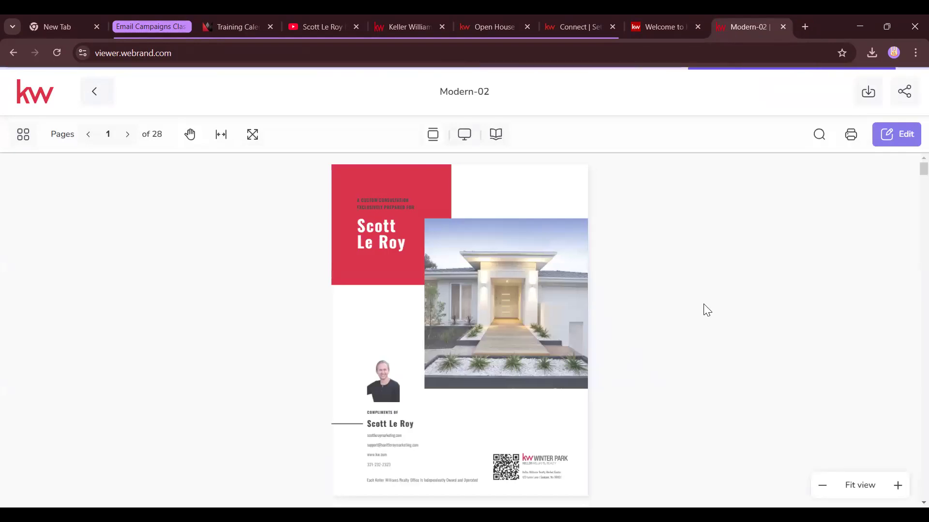
# Page forward through the first pages, then switch the viewer to Magazine spread layout
pyautogui.click(126, 135)
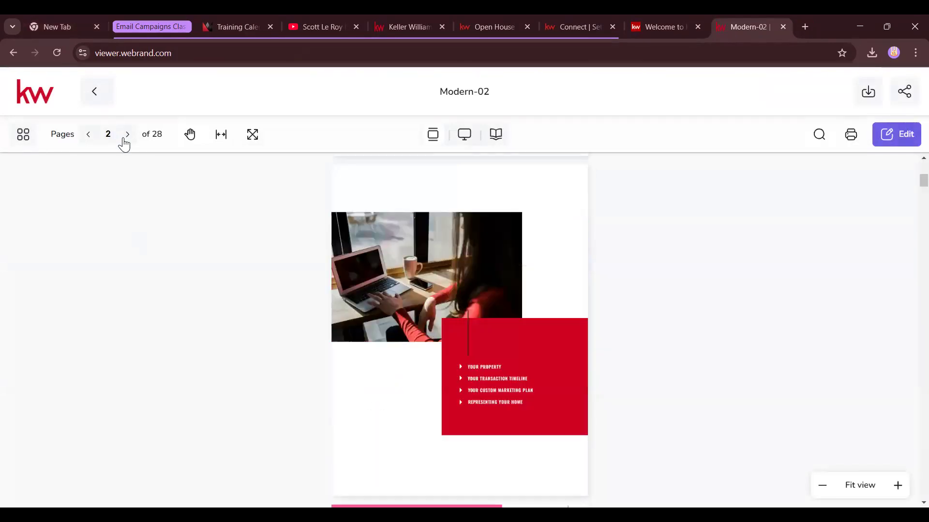
pyautogui.click(125, 139)
pyautogui.click(125, 139)
pyautogui.click(497, 136)
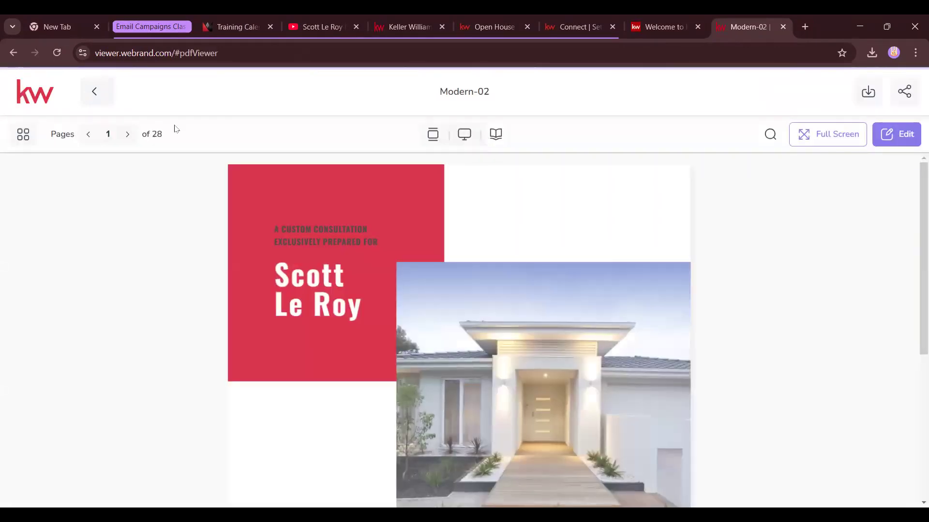
# Scroll through the two-page spreads from page 2 onward
pyautogui.click(127, 135)
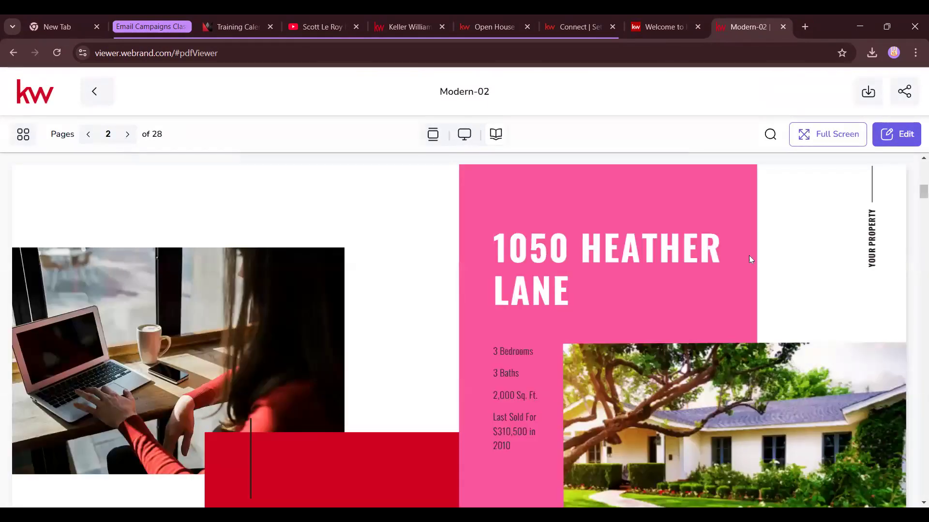
pyautogui.scroll(-10, 440, 234)
pyautogui.scroll(-15, 220, 216)
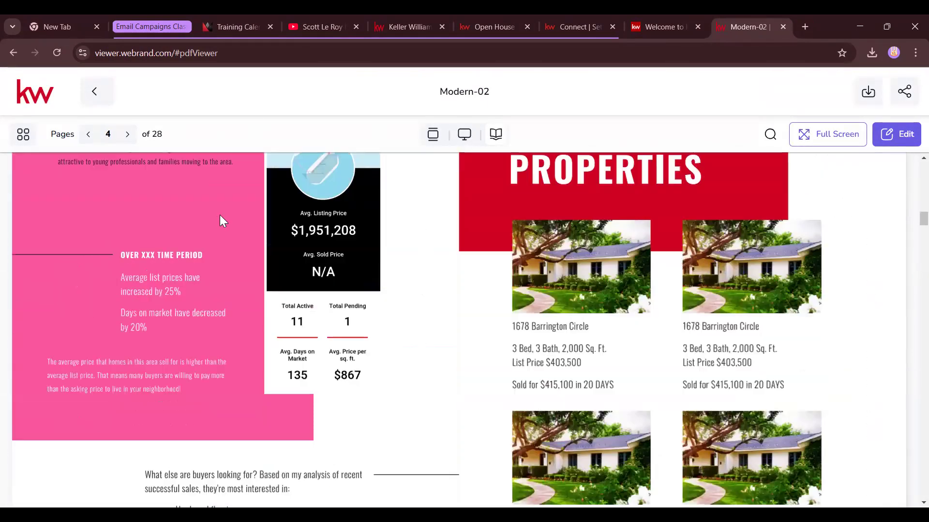
pyautogui.scroll(-10, 659, 206)
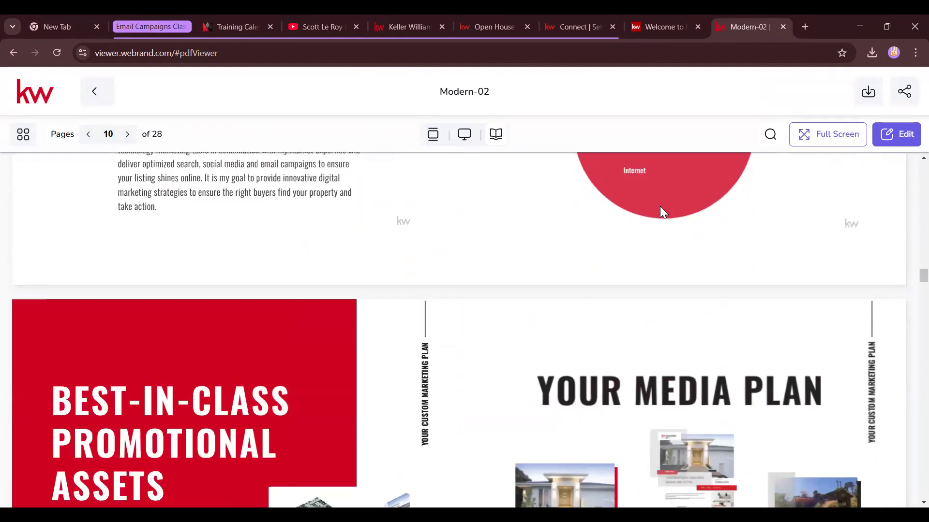
# Check the branding and open house pages, then return to the editor's share dialog
pyautogui.click(666, 22)
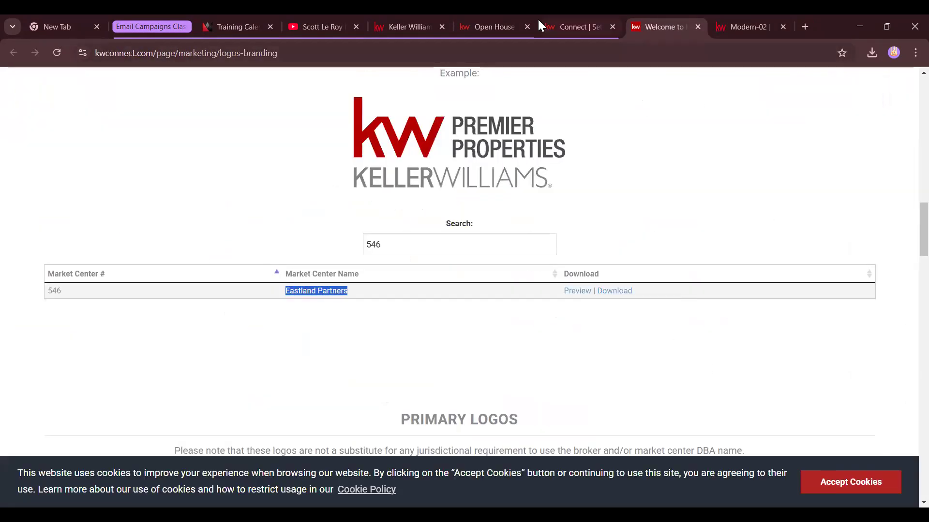
pyautogui.click(489, 25)
pyautogui.click(406, 26)
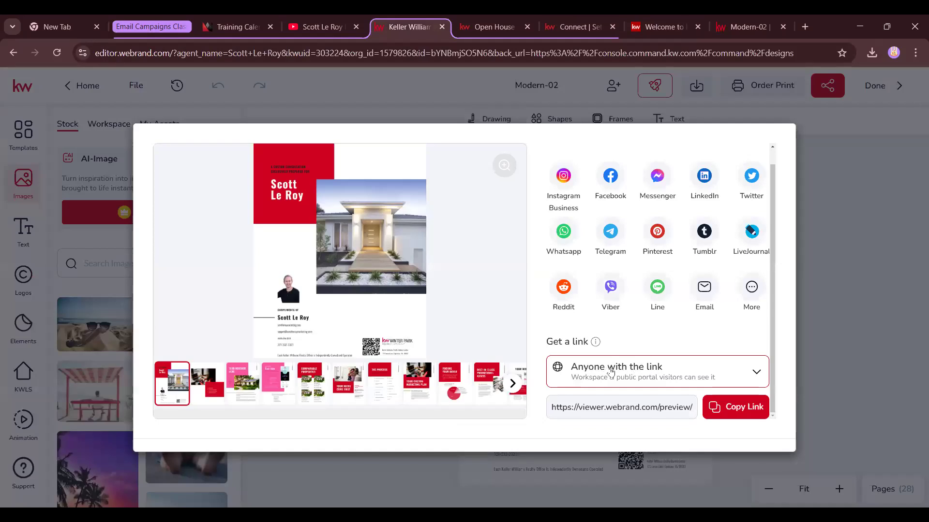
pyautogui.click(745, 21)
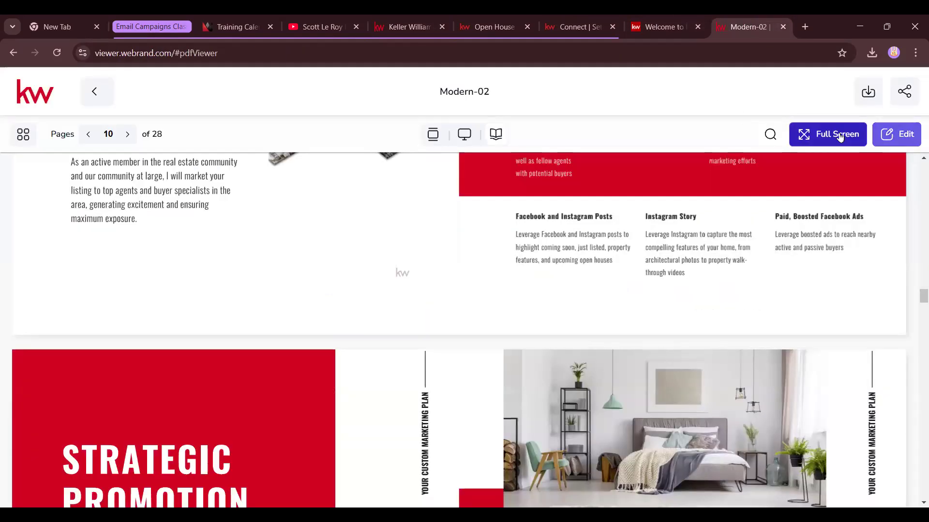
pyautogui.scroll(5, 774, 225)
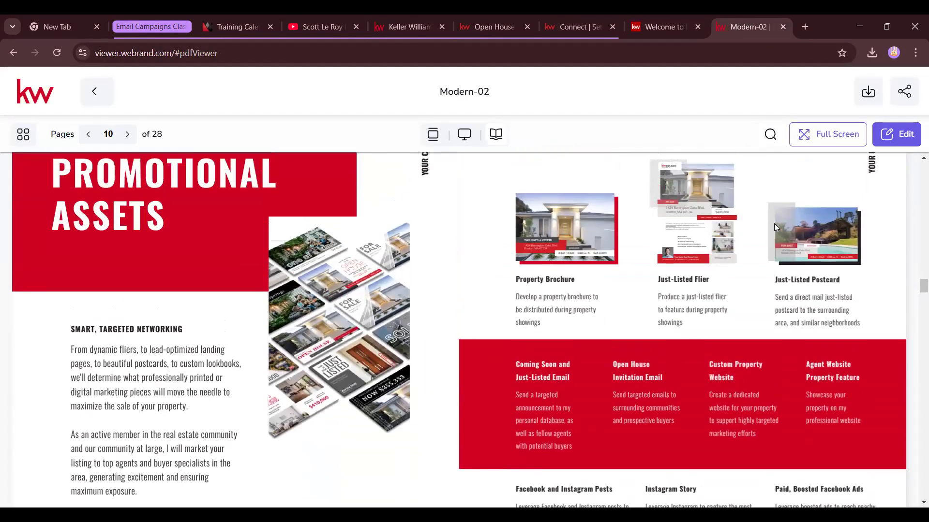
pyautogui.scroll(20, 773, 224)
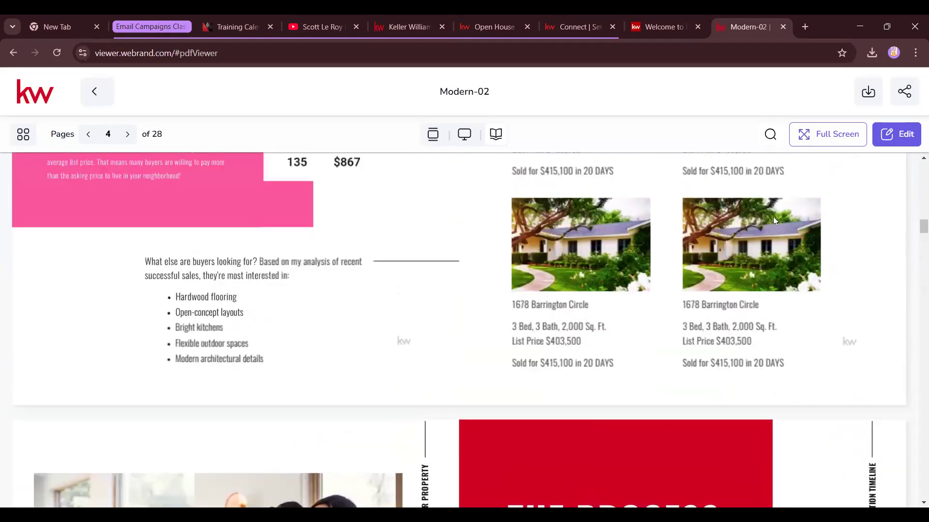
pyautogui.scroll(10, 772, 217)
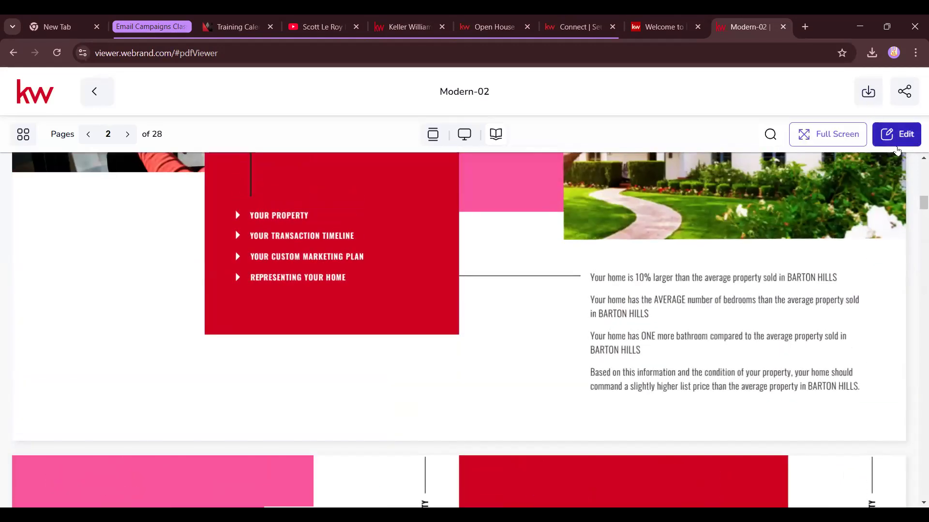
pyautogui.click(418, 28)
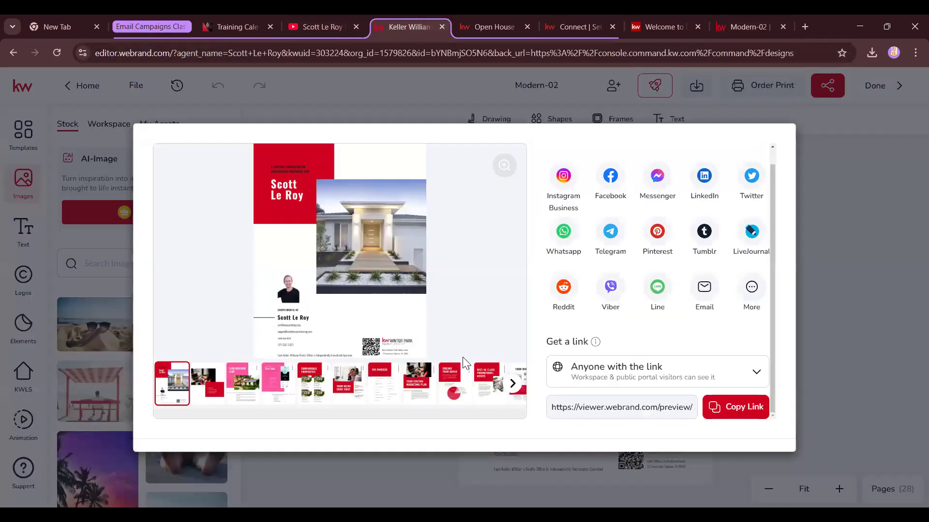